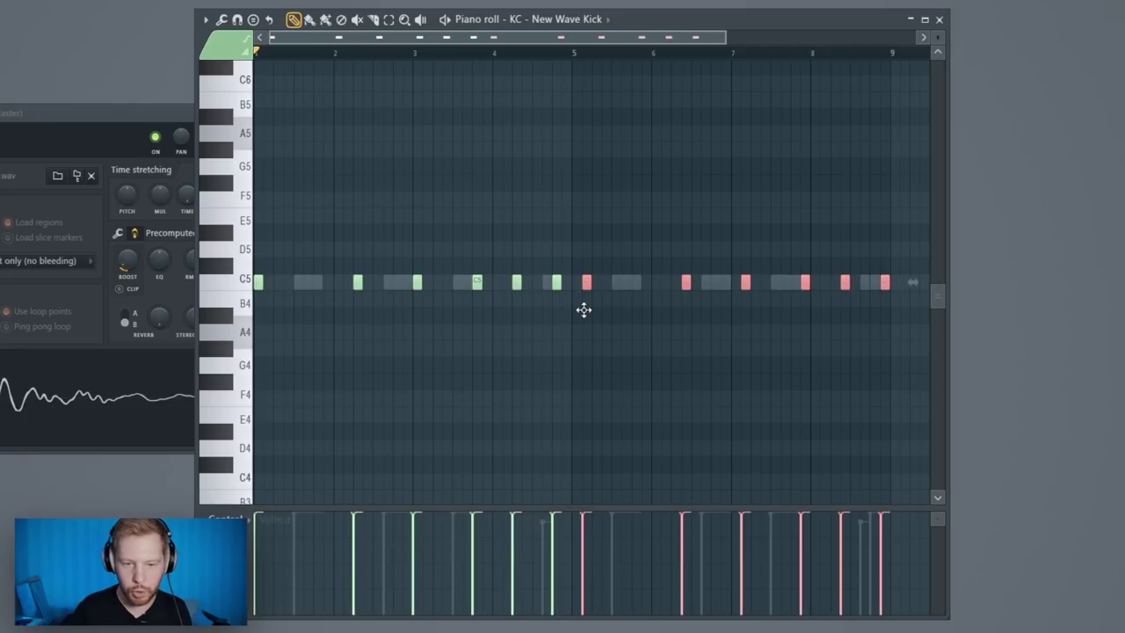
# Step: Zoom in on the end of the New Wave Kick pattern around bars 7 to 8 and play it back
pyautogui.scroll(4, 883, 331)
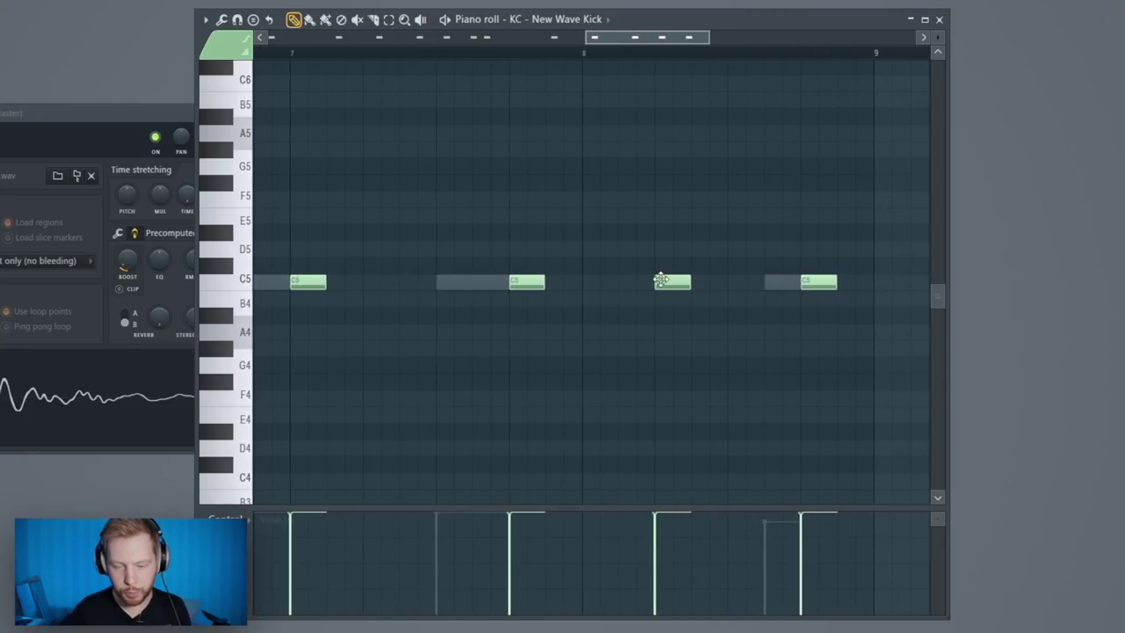
pyautogui.press('space')
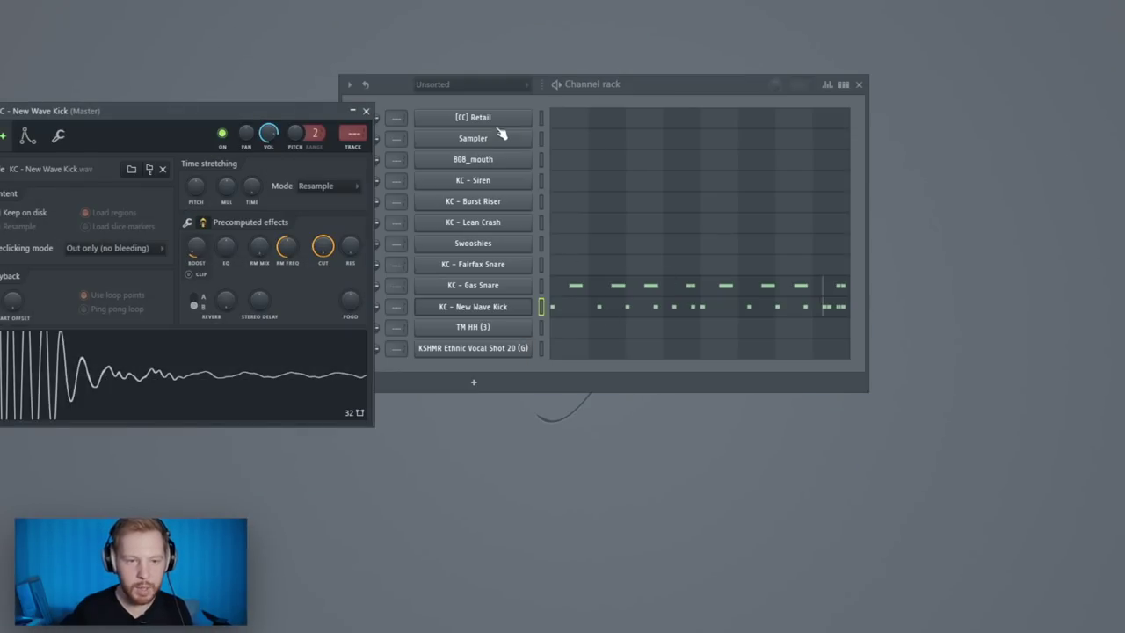
# Step: Insert an Omnisphere instrument into the channel rack between the [CC] Retail and Sampler channels
pyautogui.rightClick(501, 132)
pyautogui.moveTo(580, 247)
pyautogui.click(825, 365)
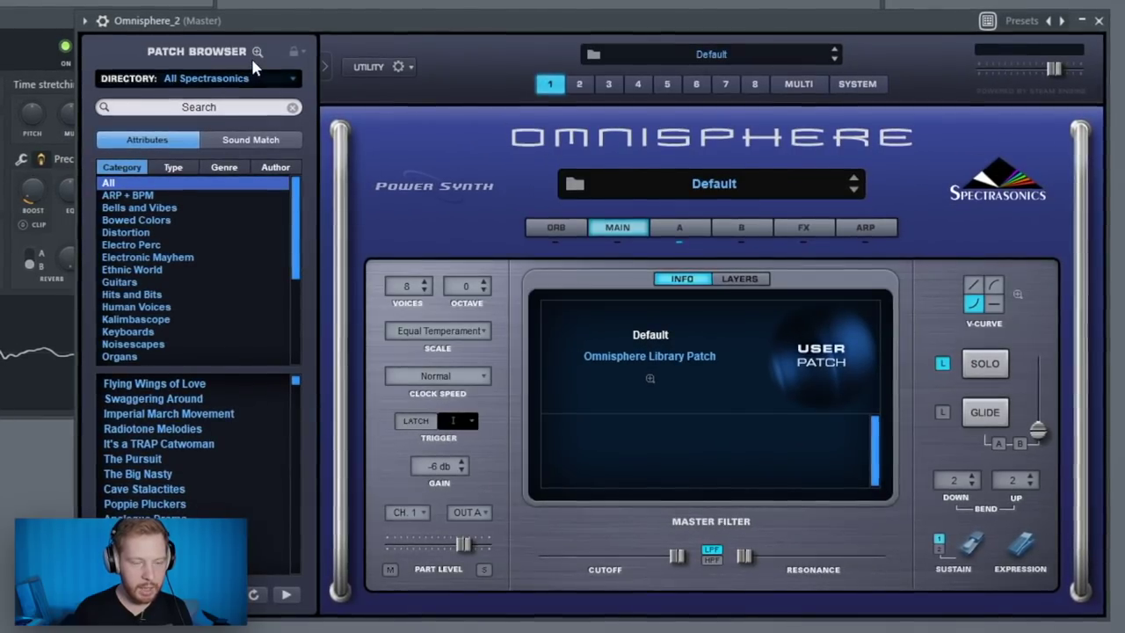
# Step: Browse Omnisphere's Keyboards patches in the expanded patch browser, sort them by rating and load Retrospective Piano
pyautogui.click(259, 54)
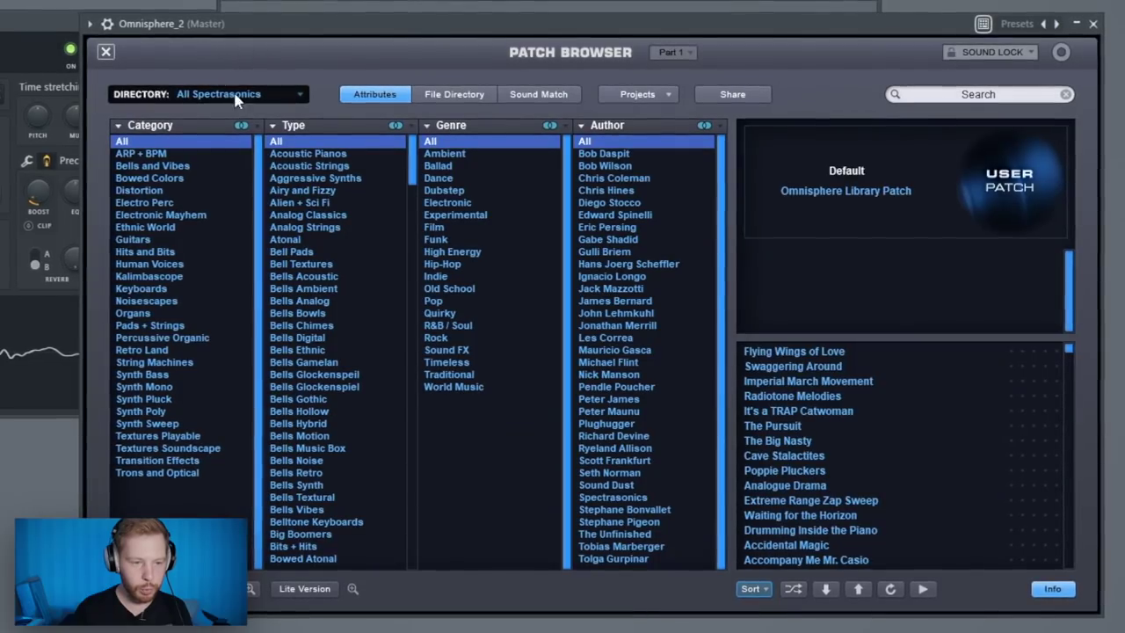
pyautogui.click(202, 289)
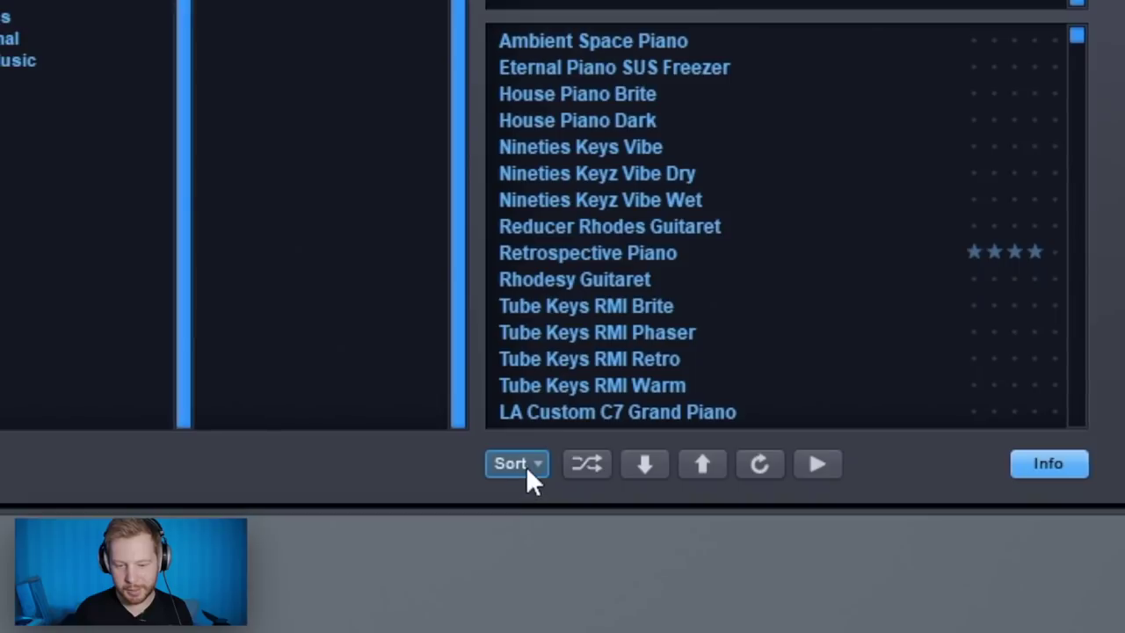
pyautogui.click(747, 584)
pyautogui.click(595, 518)
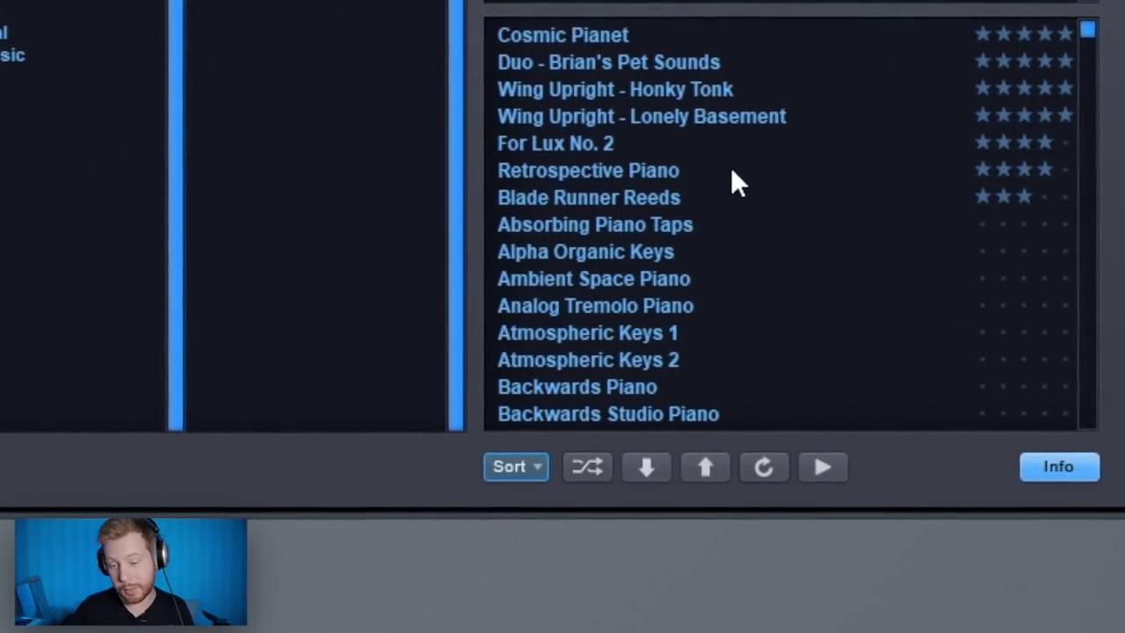
pyautogui.click(588, 170)
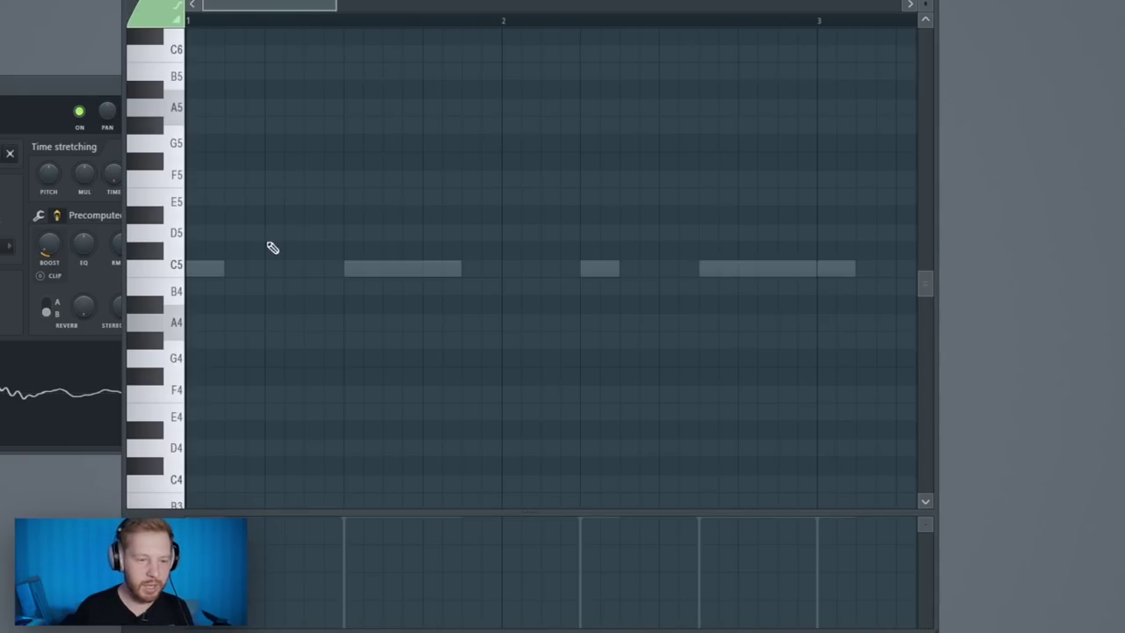
# Step: Draw a one-bar A4 note in bar 1 of the Omnisphere piano roll and double it with an A5 note
pyautogui.scroll(-4, 273, 246)
pyautogui.click(151, 311)
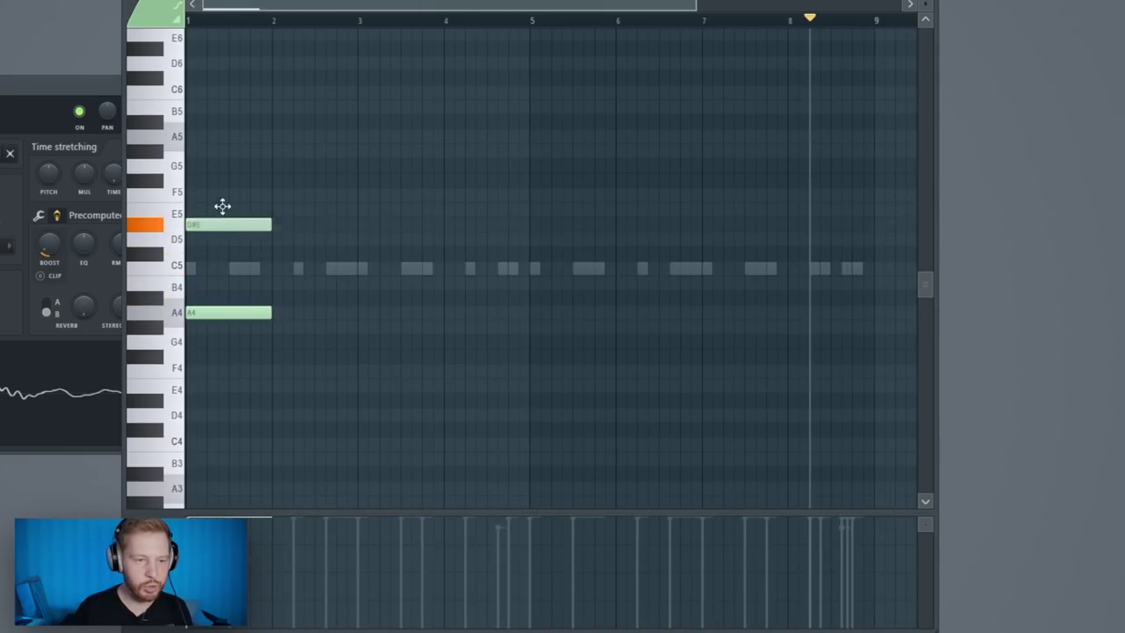
pyautogui.moveTo(222, 212); pyautogui.dragTo(222, 126)
# Step: Add the upper melody in bar 1 with a long F6 note and short B5, C6 and B5 notes
pyautogui.scroll(3, 240, 199)
pyautogui.click(204, 150)
pyautogui.click(230, 220)
pyautogui.click(230, 224)
pyautogui.click(253, 239)
# Step: Play back the bar 1 phrase and duplicate its notes into the following bars
pyautogui.keyDown('ctrl'); pyautogui.moveTo(200, 211); pyautogui.dragTo(343, 250); pyautogui.keyUp('ctrl')
pyautogui.press('space')
pyautogui.moveTo(236, 290); pyautogui.dragTo(167, 290)
pyautogui.hotkey('ctrl', 'b')
pyautogui.hotkey('ctrl', 'b')
# Step: Transpose the copied A octave notes down to F4 and F5 in bar 2, and to E4 and E5 in bar 4
pyautogui.hotkey('shift', 'Down')
pyautogui.hotkey('shift', 'Down')
pyautogui.hotkey('shift', 'Down')
pyautogui.hotkey('shift', 'Down')
pyautogui.keyDown('ctrl'); pyautogui.moveTo(505, 307); pyautogui.dragTo(467, 565); pyautogui.keyUp('ctrl')
pyautogui.hotkey('shift', 'Down')
pyautogui.hotkey('shift', 'Down')
pyautogui.hotkey('shift', 'Down')
pyautogui.hotkey('shift', 'Down')
pyautogui.hotkey('shift', 'Down')
# Step: Vary the top melody line with E6 notes, lowering the long F6 note in bar 4 to E6
pyautogui.click(279, 190)
pyautogui.moveTo(448, 170); pyautogui.dragTo(448, 190)
pyautogui.moveTo(492, 192); pyautogui.dragTo(478, 192)
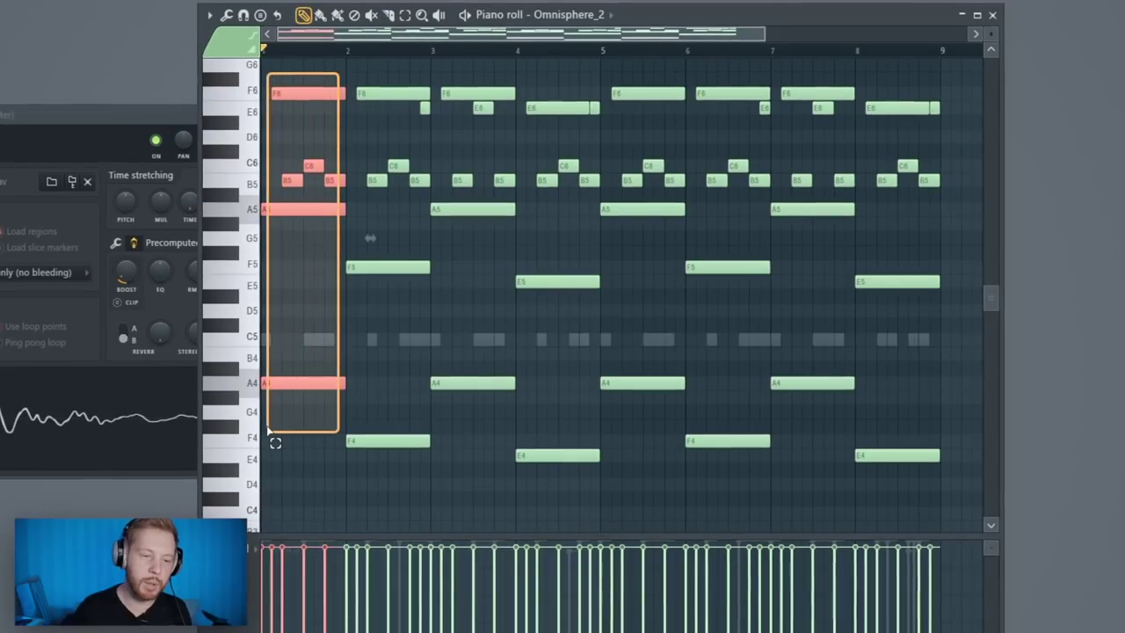
# Step: Set the piano roll's scale highlighting to root note A with the Minor Harmonic scale
pyautogui.moveTo(264, 429); pyautogui.dragTo(264, 430)
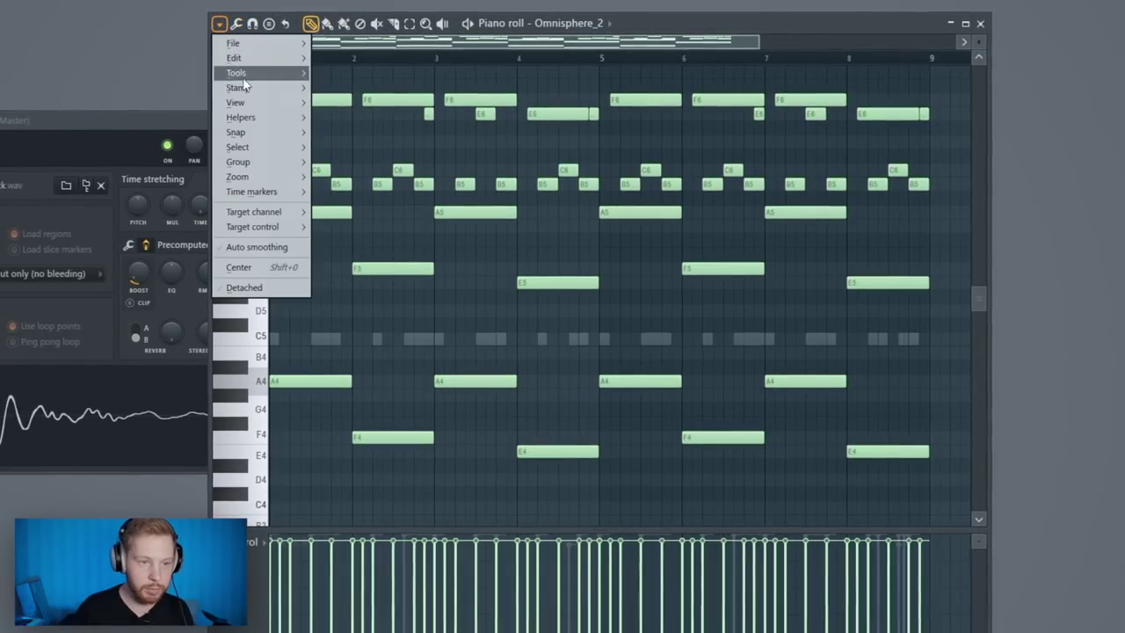
pyautogui.moveTo(353, 136)
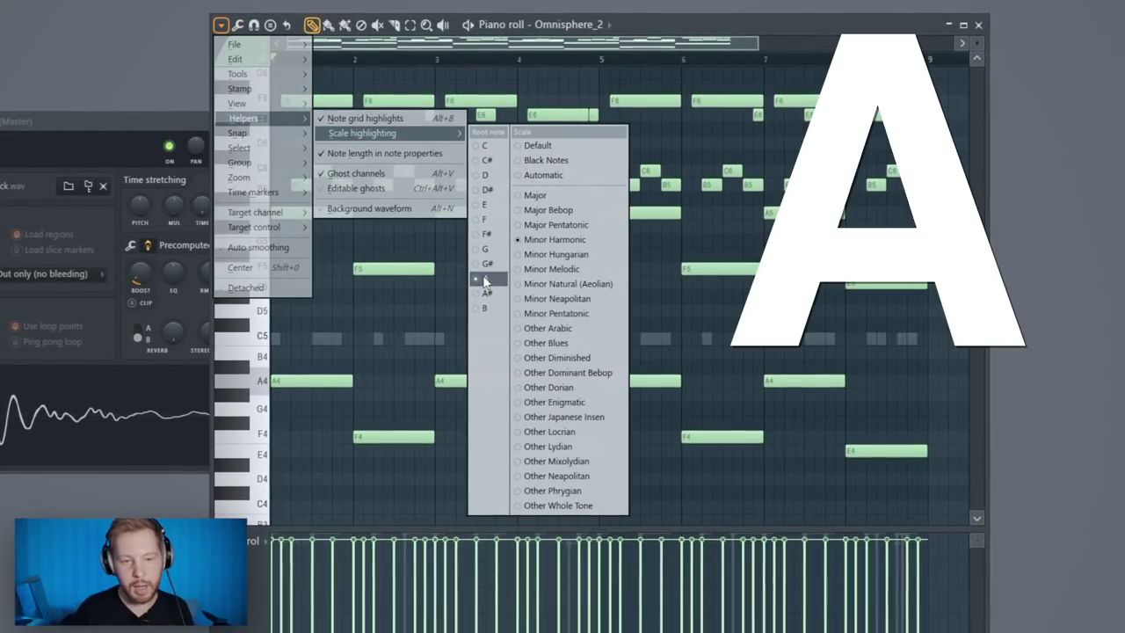
pyautogui.click(565, 245)
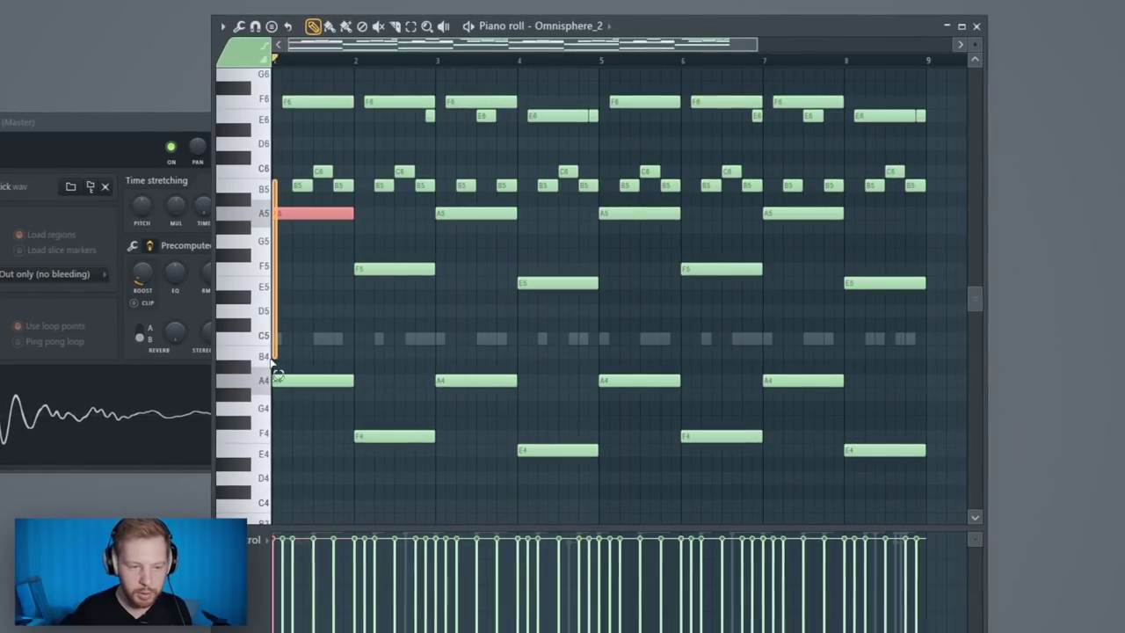
# Step: Examine the low octave notes bar by bar and play the melody back from bar 3
pyautogui.moveTo(387, 245); pyautogui.dragTo(463, 455)
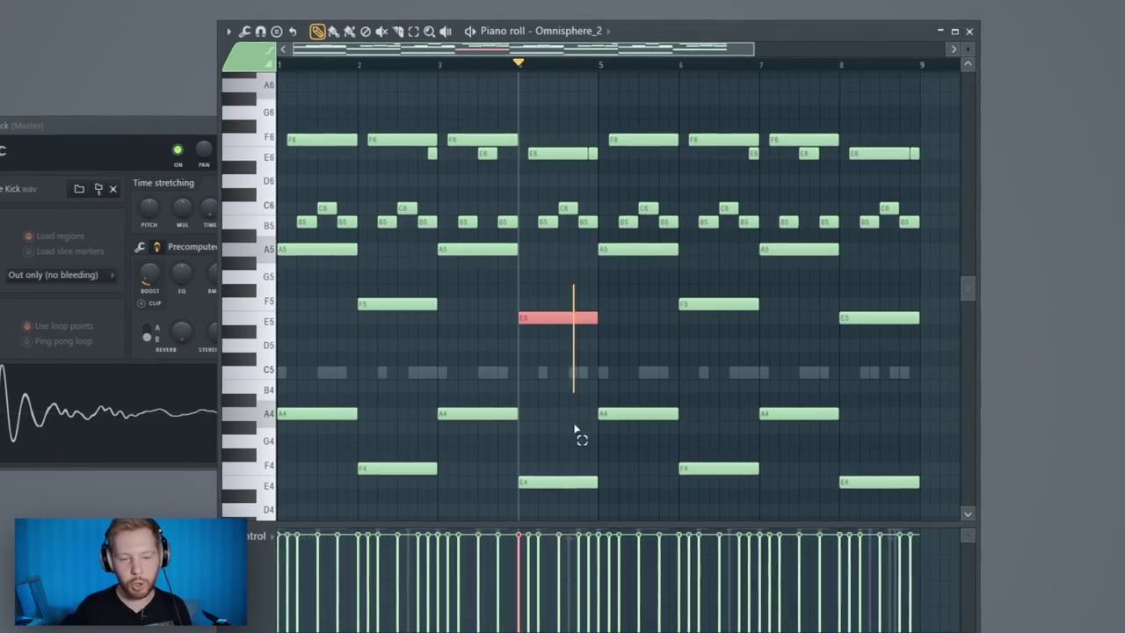
pyautogui.moveTo(575, 429); pyautogui.dragTo(576, 518)
pyautogui.keyDown('ctrl'); pyautogui.click(570, 405); pyautogui.keyUp('ctrl')
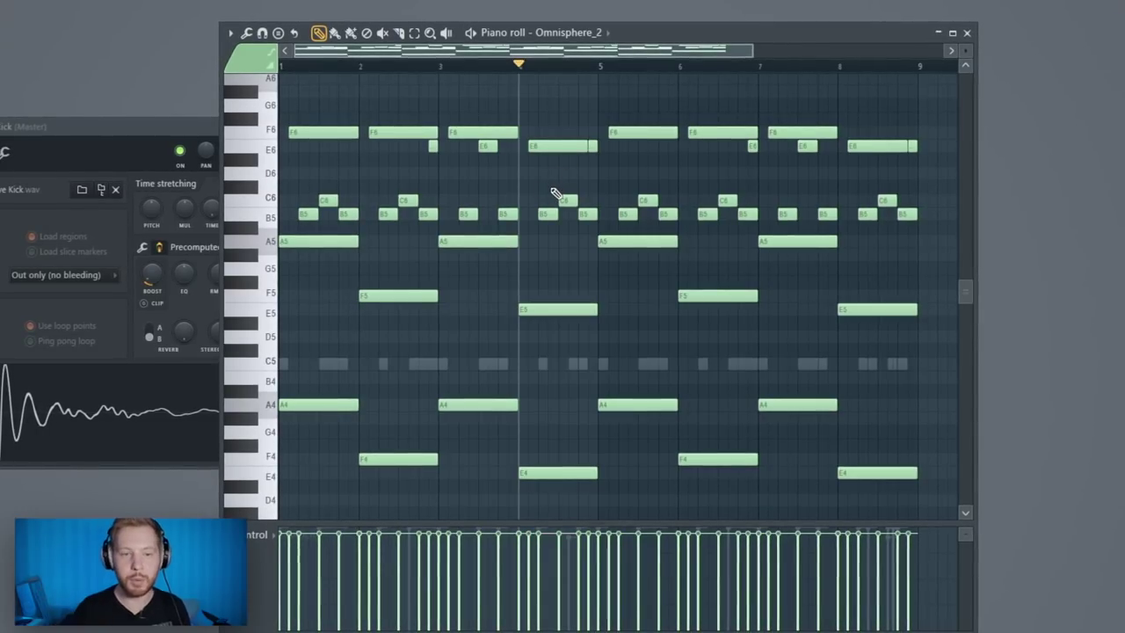
pyautogui.click(445, 68)
pyautogui.press('space')
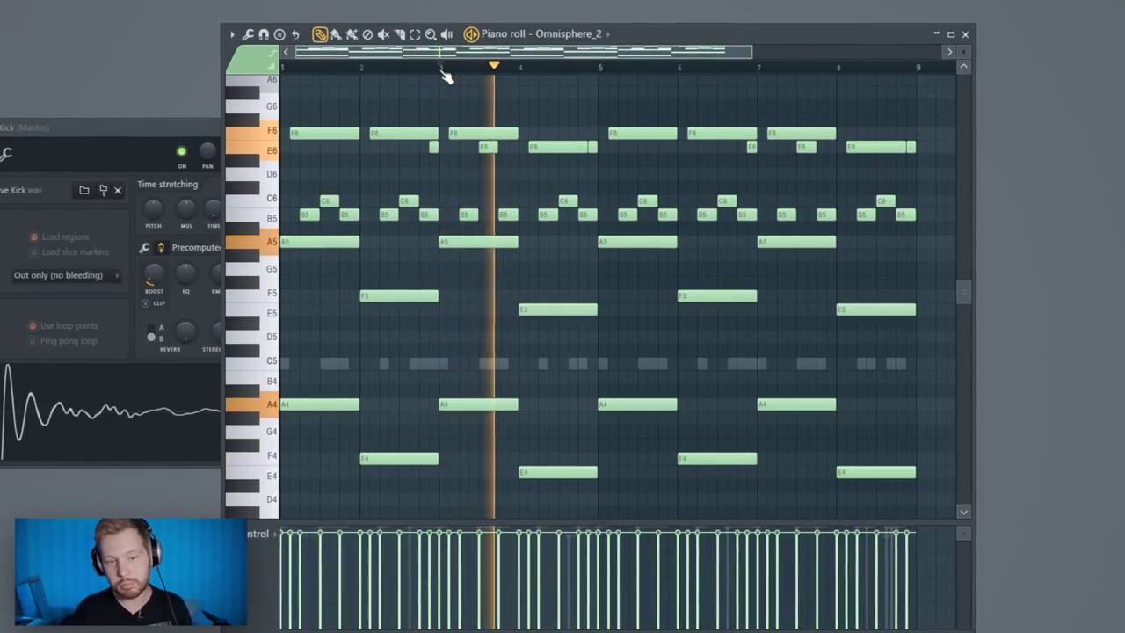
pyautogui.press('space')
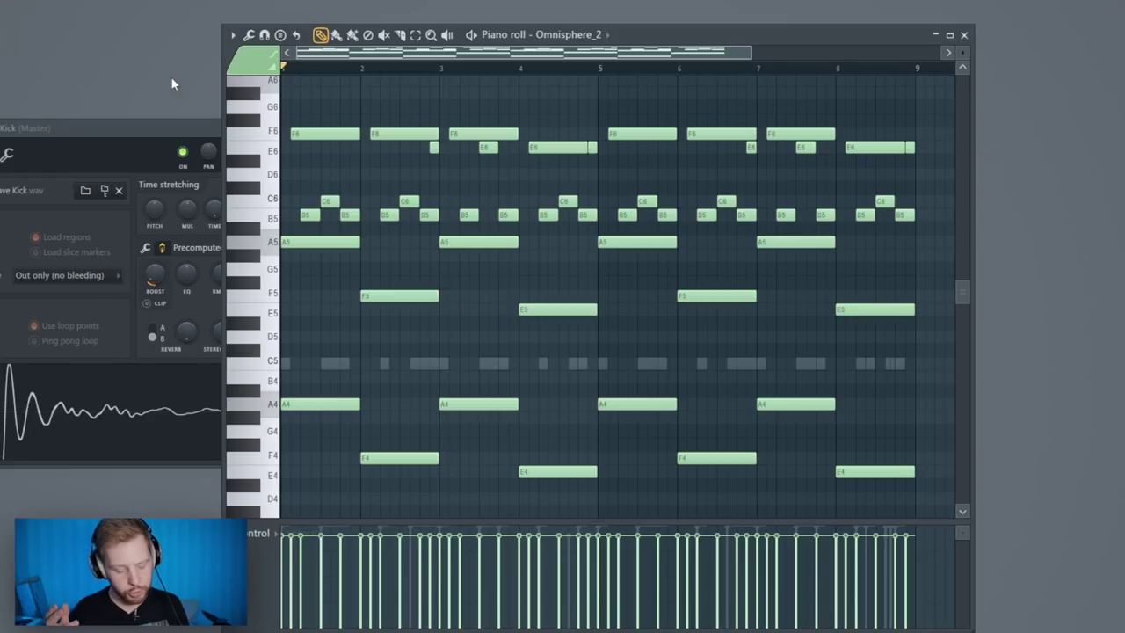
# Step: Quantize the Omnisphere notes with the Hip Hop 1 template to vary their velocities, and play the result
pyautogui.hotkey('alt', 'q')
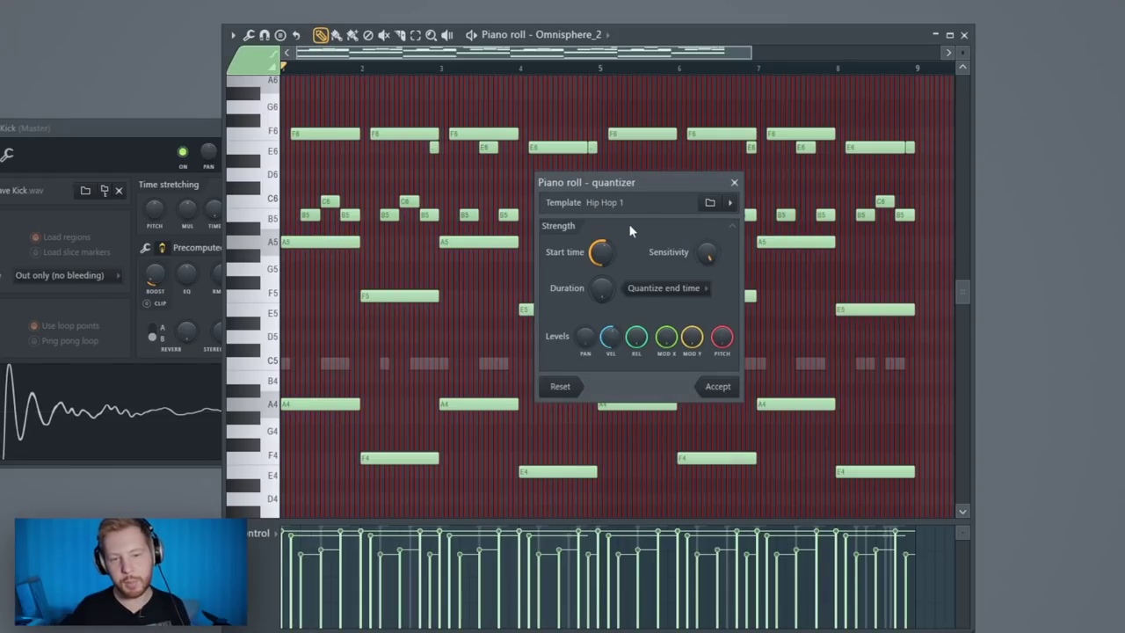
pyautogui.click(728, 203)
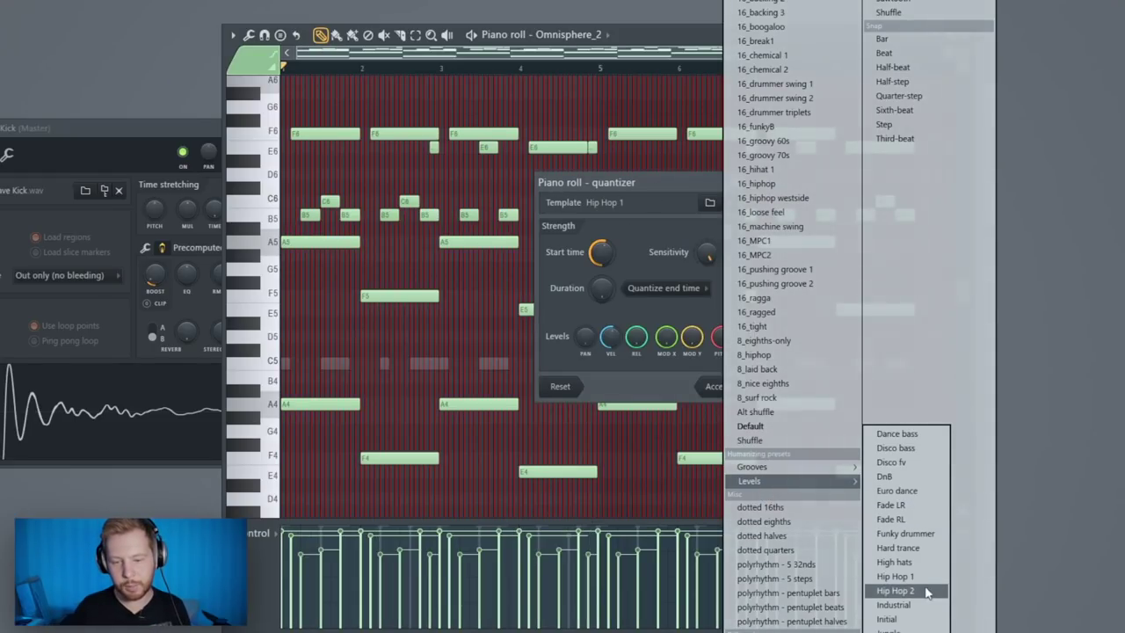
pyautogui.click(635, 386)
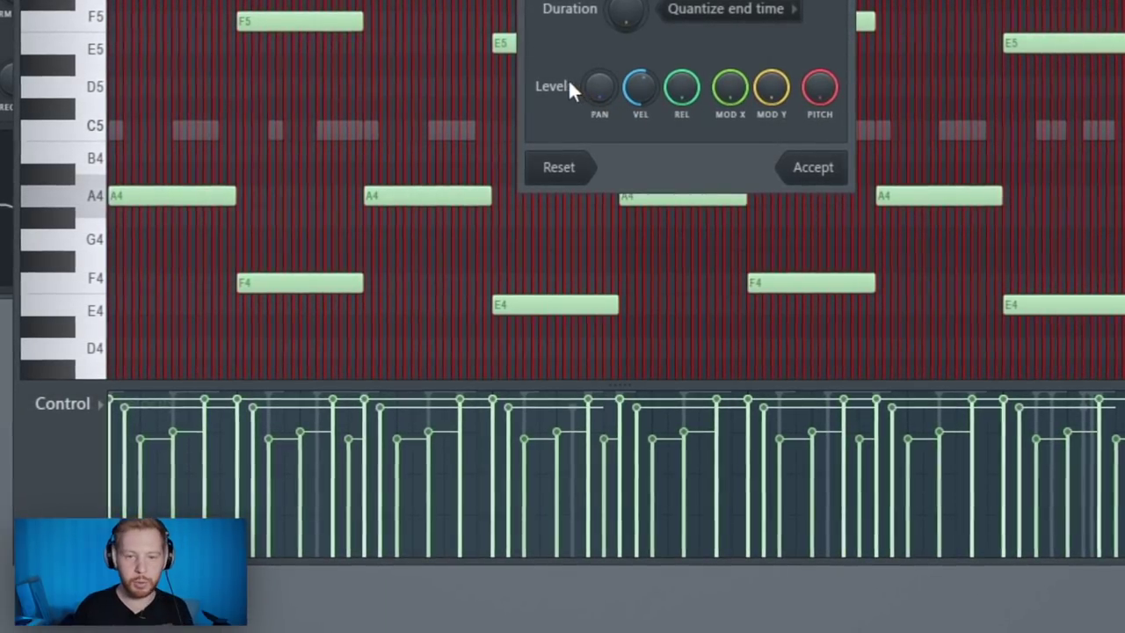
pyautogui.click(813, 167)
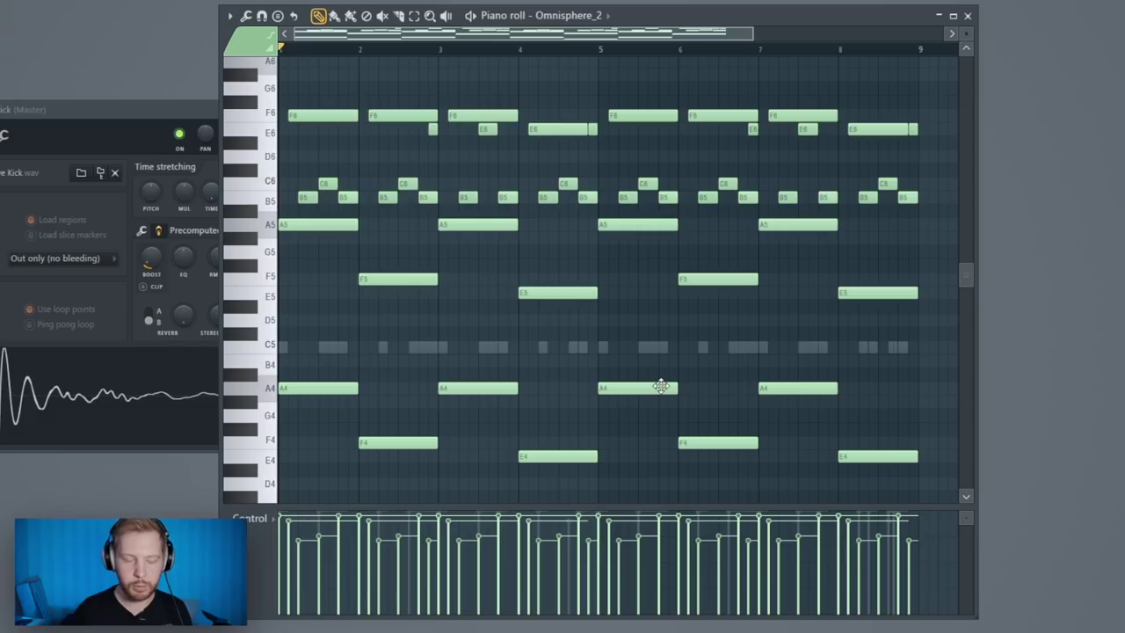
pyautogui.press('space')
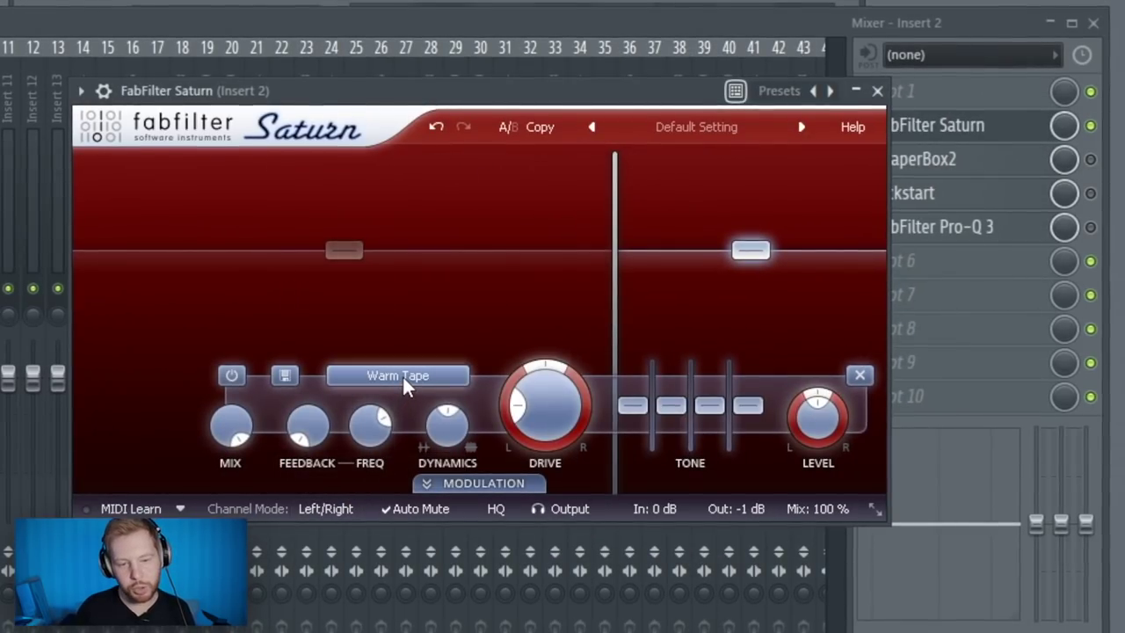
# Step: Set Saturn's high band on Insert 2 to Clean Tube with the drive turned fully up, and compare it with the effect bypassed
pyautogui.click(401, 375)
pyautogui.click(400, 398)
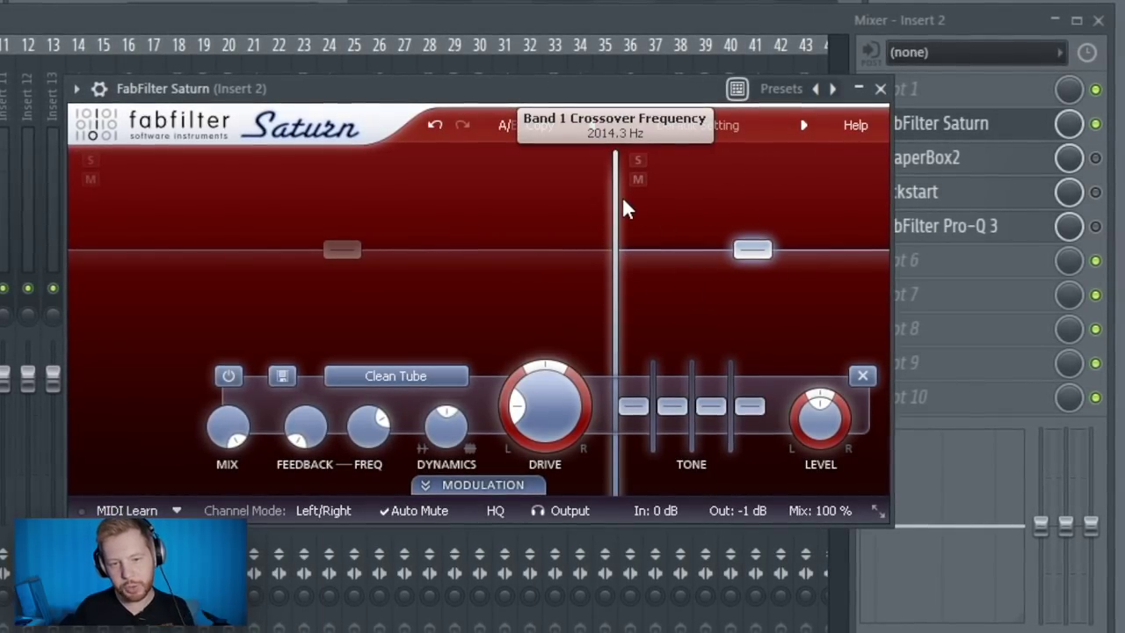
pyautogui.moveTo(545, 406); pyautogui.dragTo(596, 85)
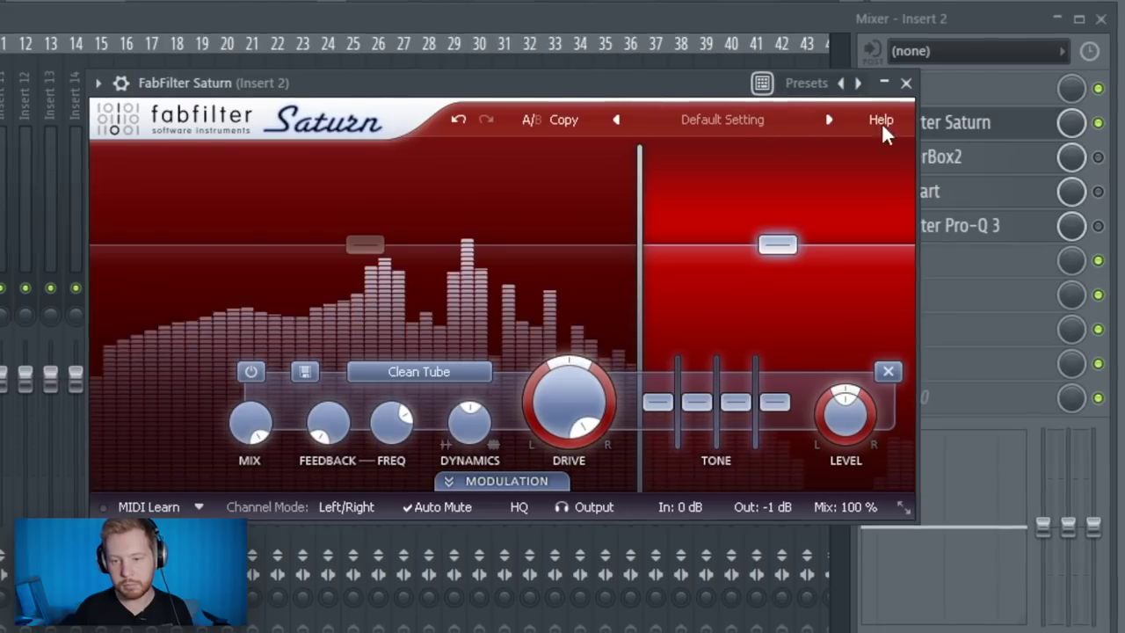
pyautogui.click(1105, 130)
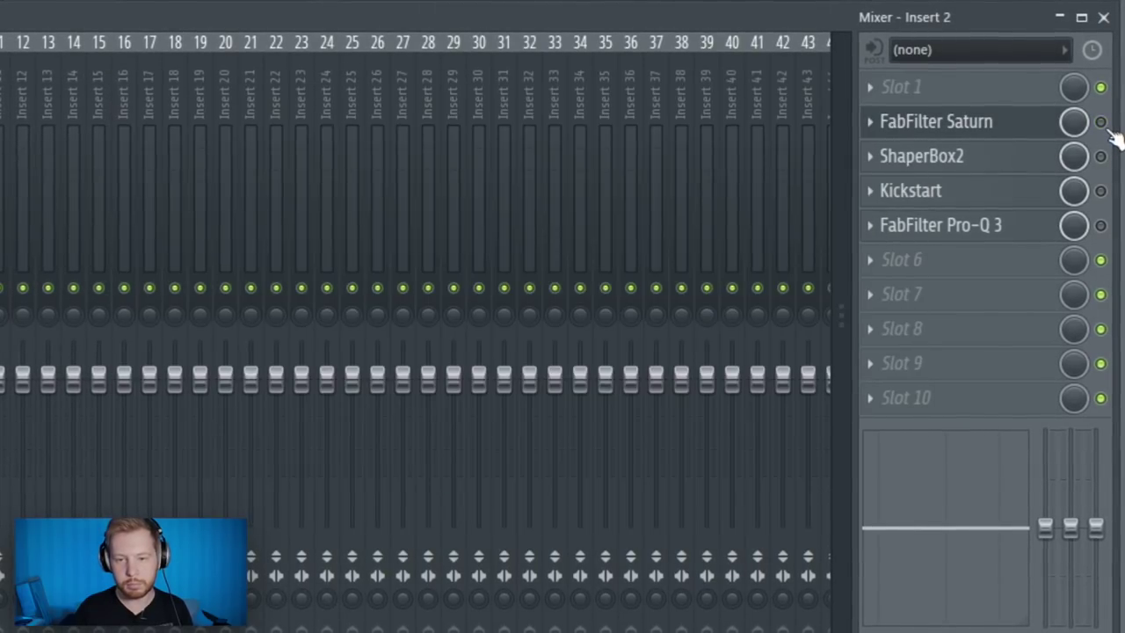
pyautogui.click(927, 131)
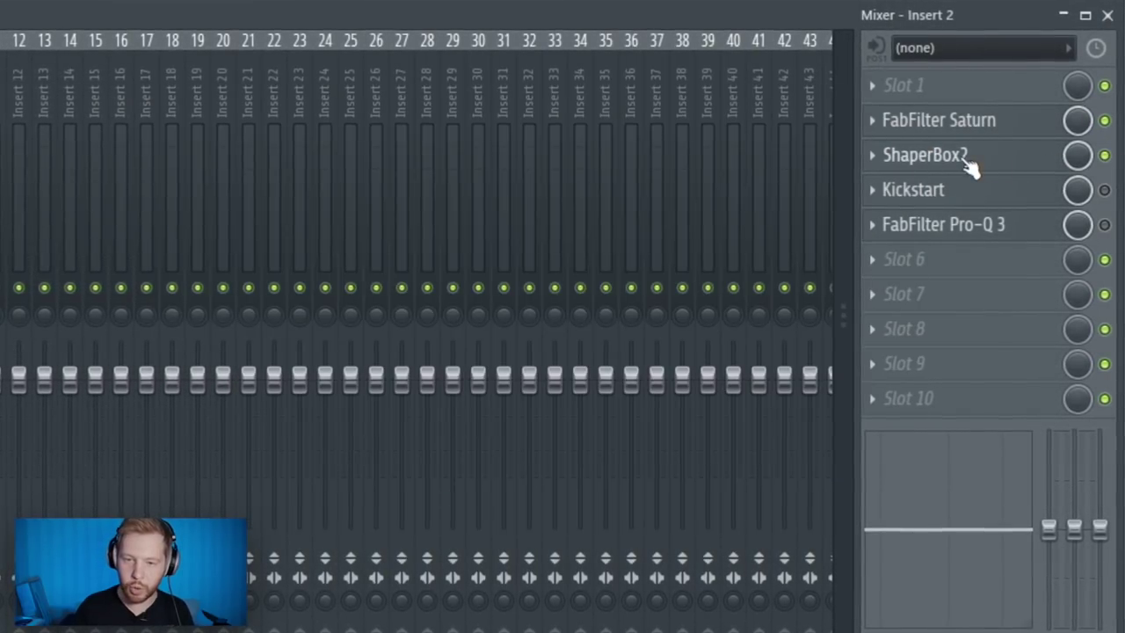
# Step: Add a Filter shaper in ShaperBox2 with the rising sawtooth shape from Sweeps and set its mix to 50%
pyautogui.click(966, 162)
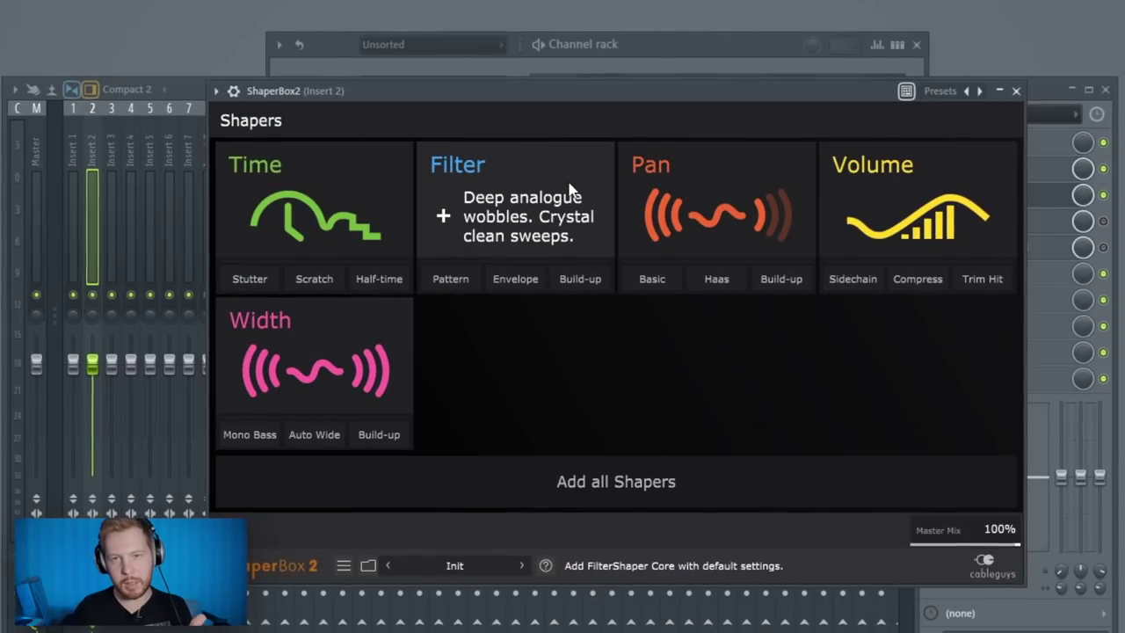
pyautogui.click(518, 204)
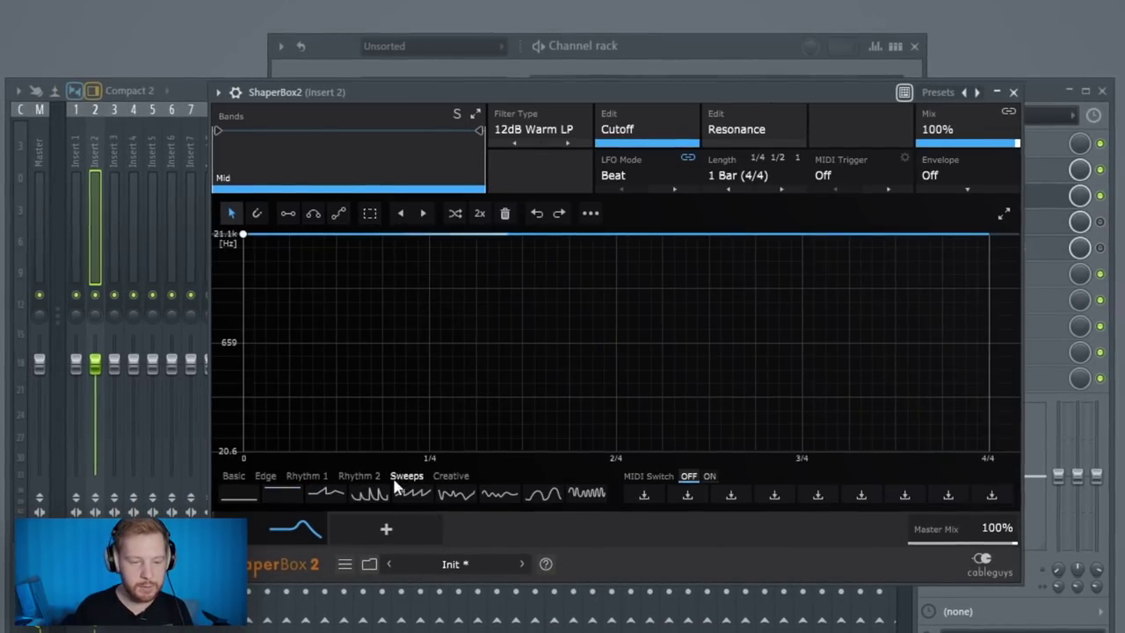
pyautogui.click(414, 494)
pyautogui.press('space')
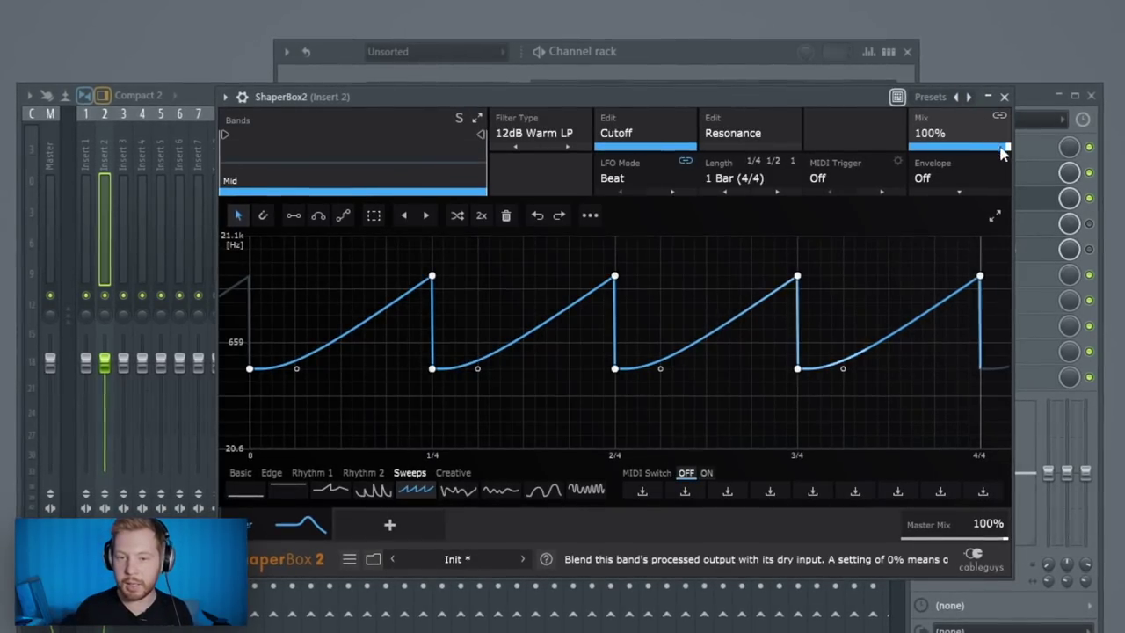
pyautogui.press('space')
pyautogui.moveTo(940, 134); pyautogui.dragTo(940, 138)
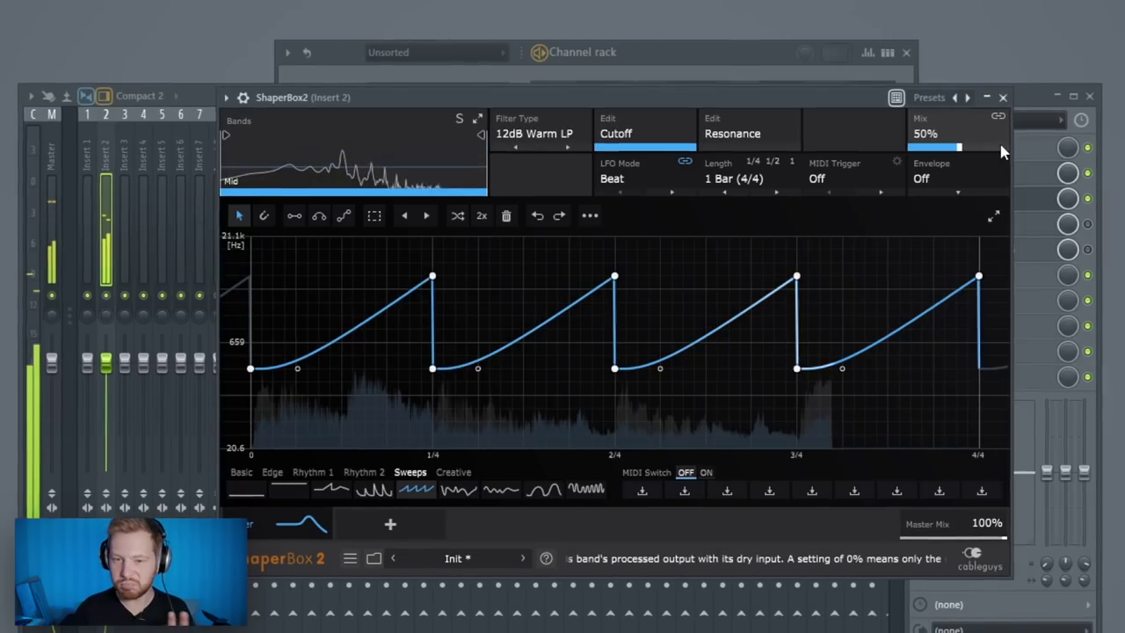
pyautogui.click(1002, 98)
# Step: Choose the fourth ducking curve in the upper row of Kickstart and lower the effect's mix
pyautogui.click(949, 224)
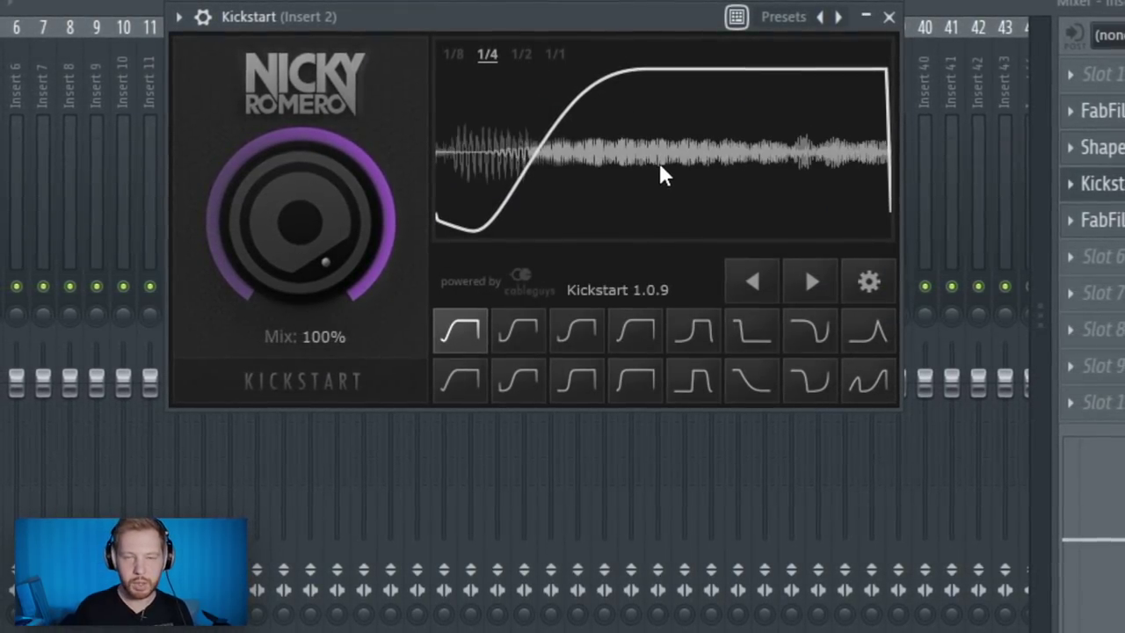
pyautogui.click(634, 331)
pyautogui.moveTo(303, 224); pyautogui.dragTo(303, 263)
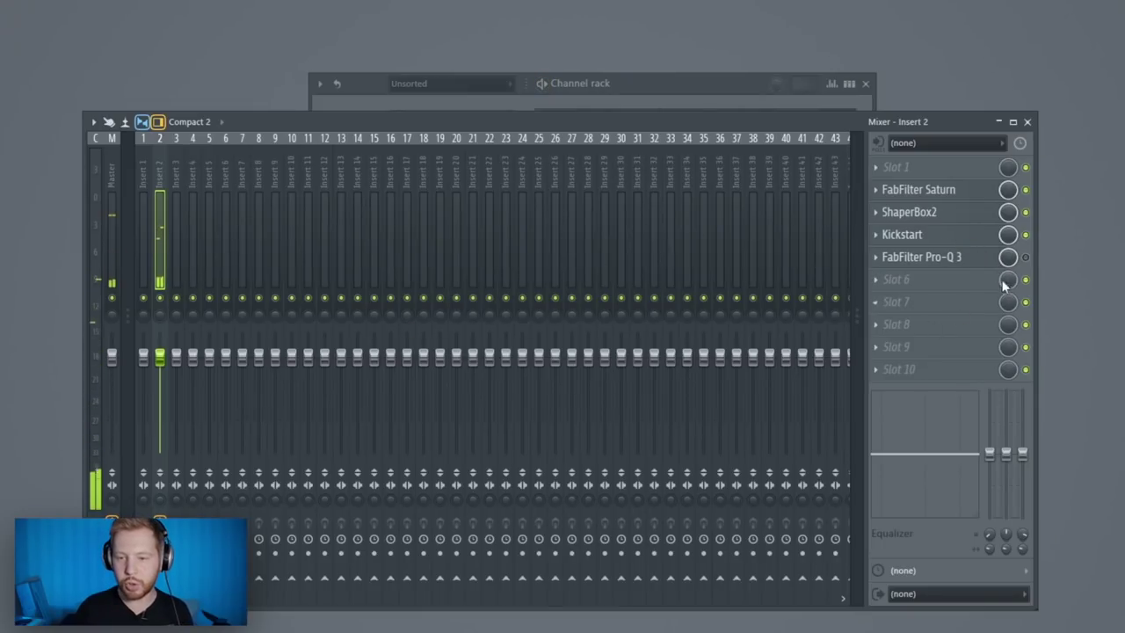
# Step: Add a 12 dB/oct low cut at about 130 Hz in Pro-Q 3 and a slight bell dip just above 200 Hz
pyautogui.click(927, 257)
pyautogui.moveTo(241, 219); pyautogui.dragTo(368, 219)
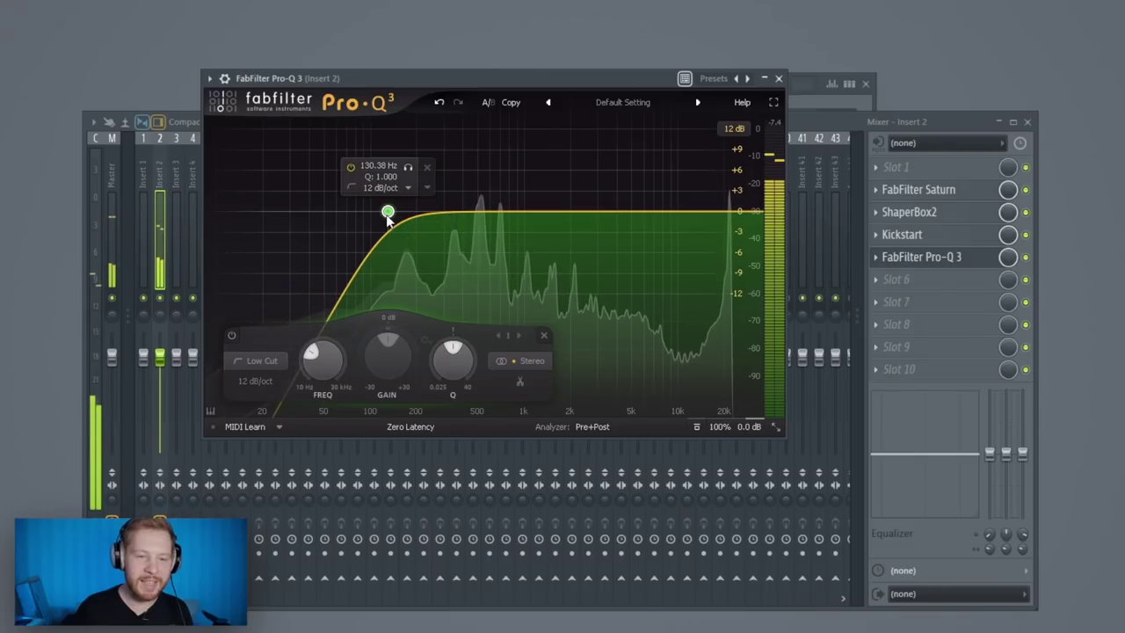
pyautogui.moveTo(431, 215); pyautogui.dragTo(431, 229)
# Step: Add a 48 dB/oct high cut in Pro-Q 3 and lower its cutoff frequency to roll off the top end
pyautogui.click(738, 218)
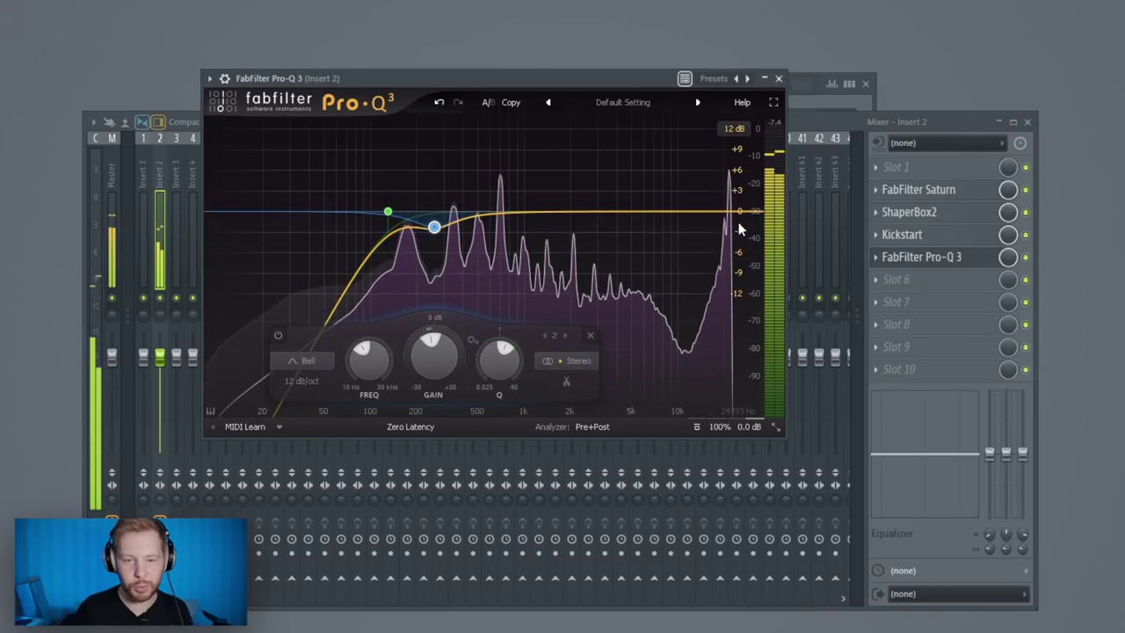
pyautogui.click(452, 381)
pyautogui.click(466, 496)
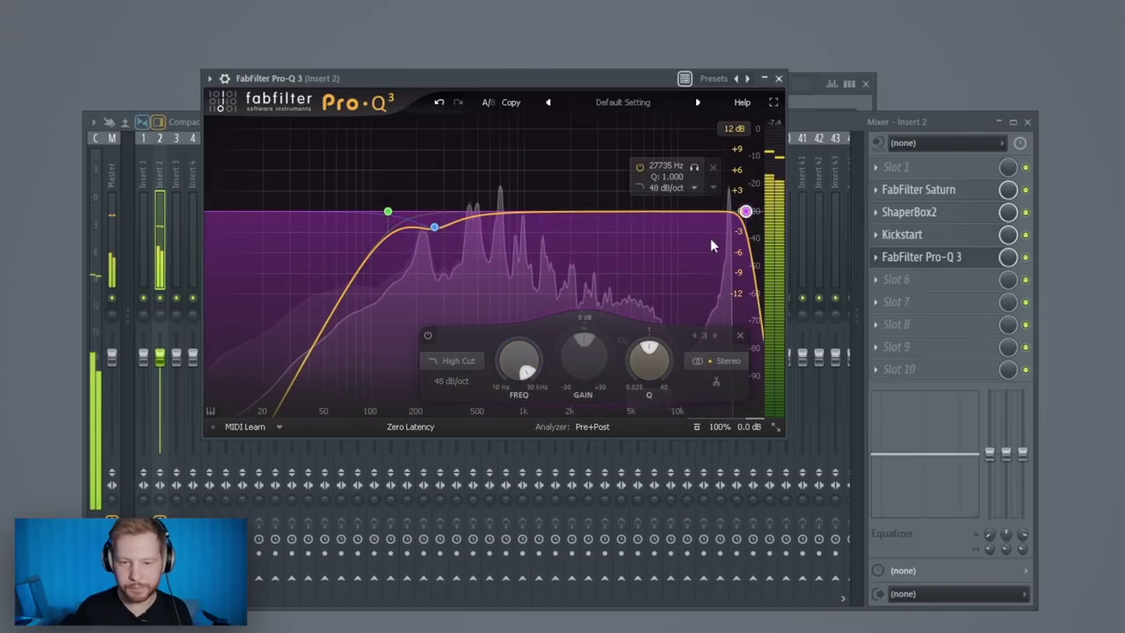
pyautogui.moveTo(746, 213); pyautogui.dragTo(661, 230)
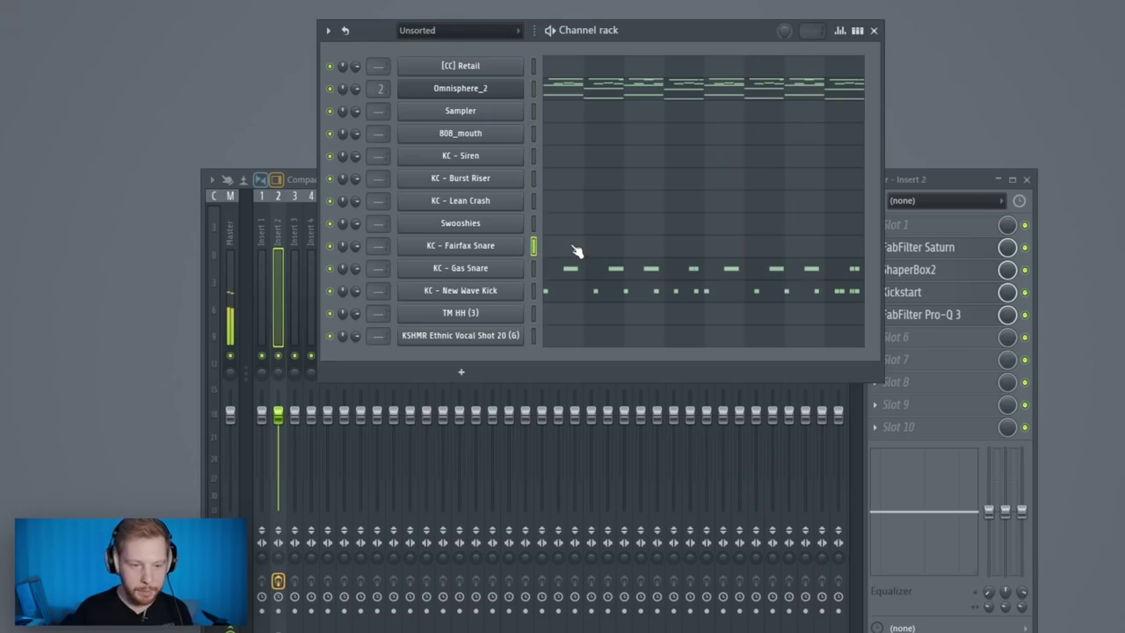
# Step: Write two short three-hit rolls on D#5 and C#5 in bar 1 for KC - Fairfax Snare and raise the sample's fade-out
pyautogui.doubleClick(575, 251)
pyautogui.click(375, 323)
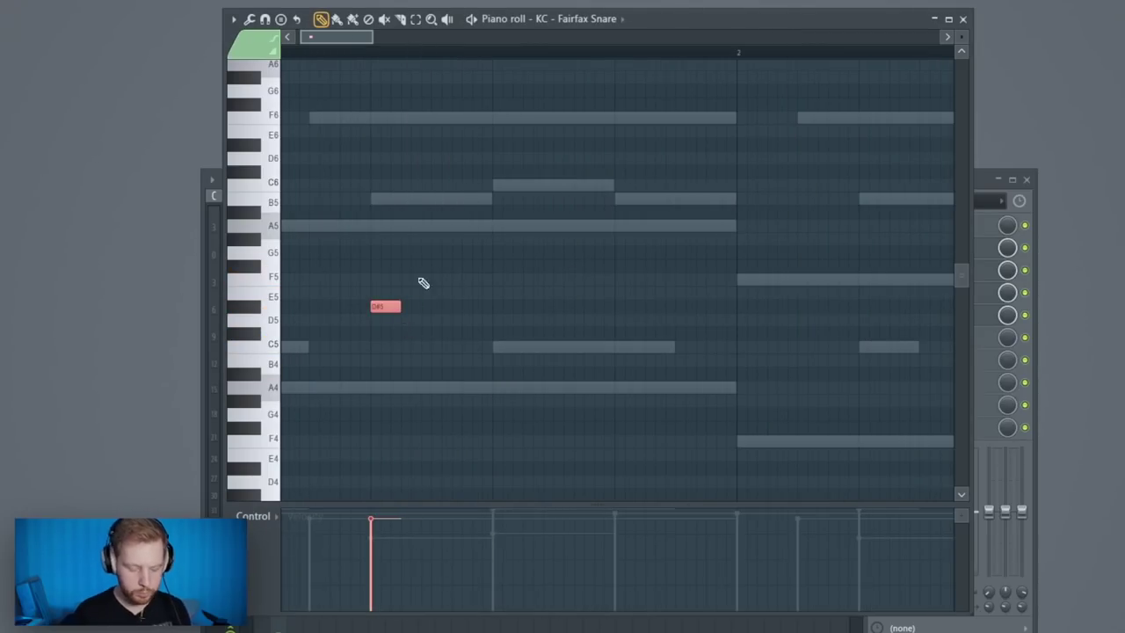
pyautogui.press('F6')
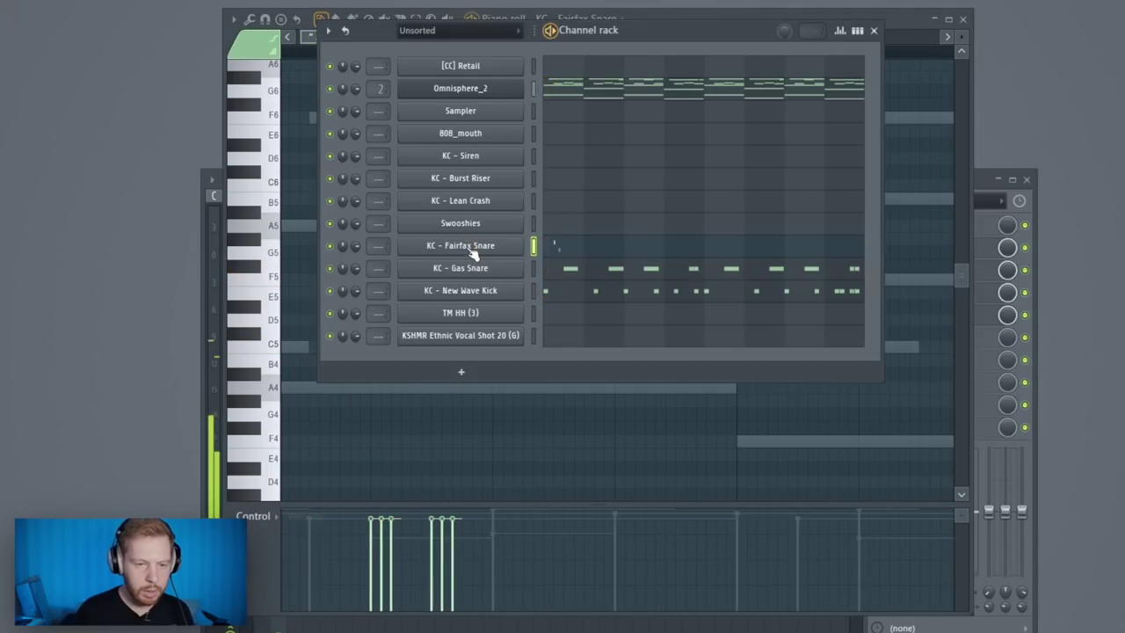
pyautogui.click(470, 248)
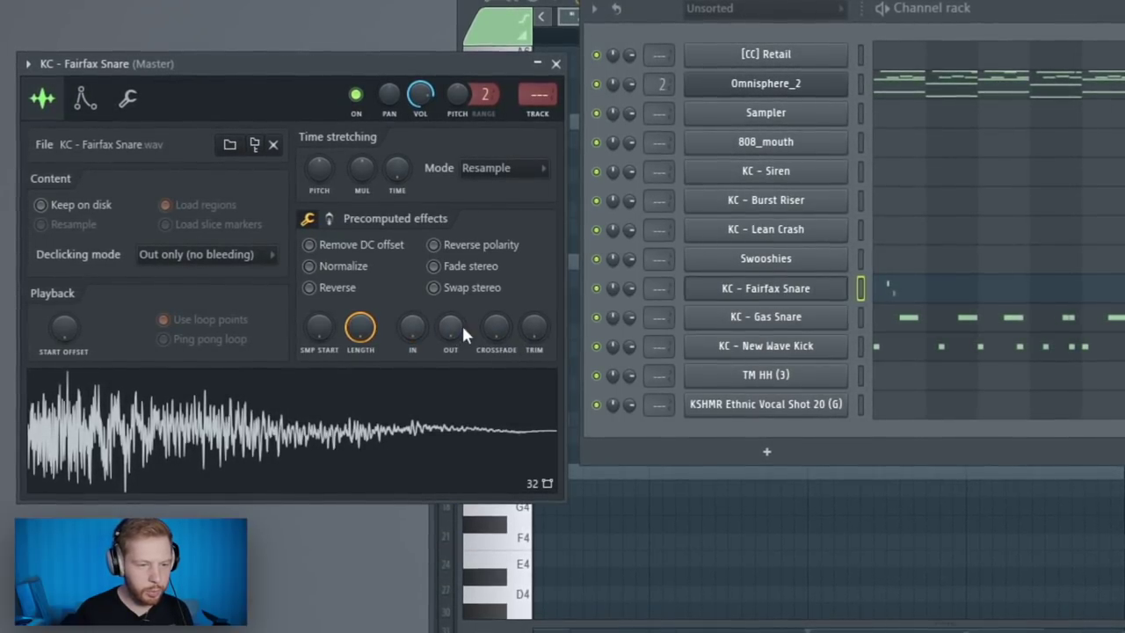
pyautogui.scroll(5, 450, 328)
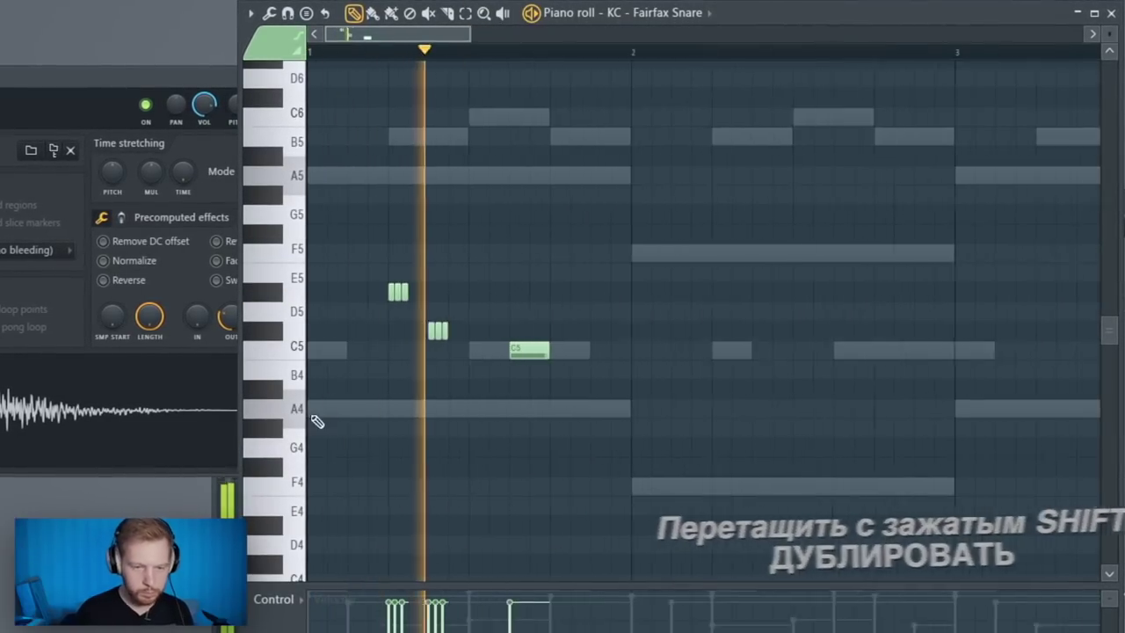
# Step: Add C5 snare hits through bar 4, with a short roll of rising velocity in bar 4
pyautogui.moveTo(541, 350); pyautogui.dragTo(691, 352)
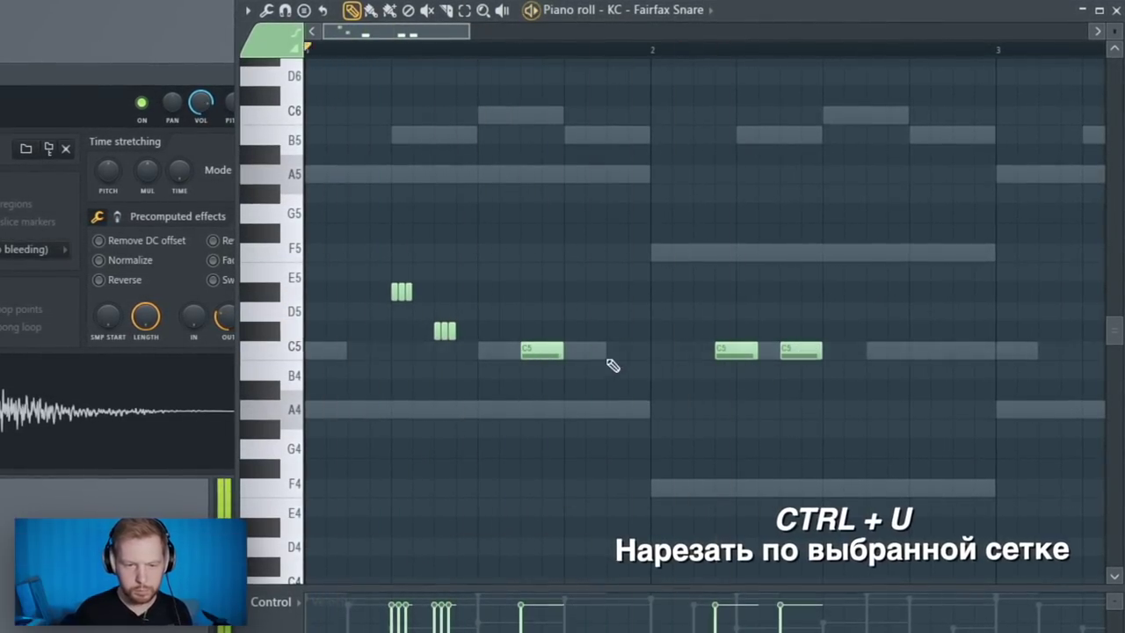
pyautogui.click(648, 349)
pyautogui.click(780, 349)
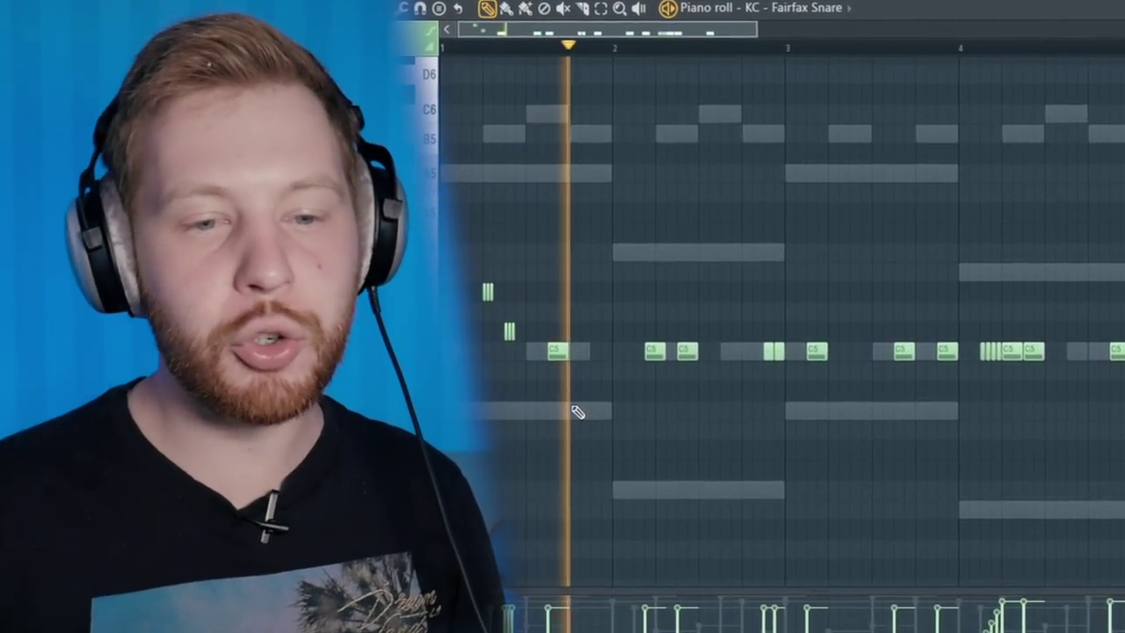
pyautogui.press('space')
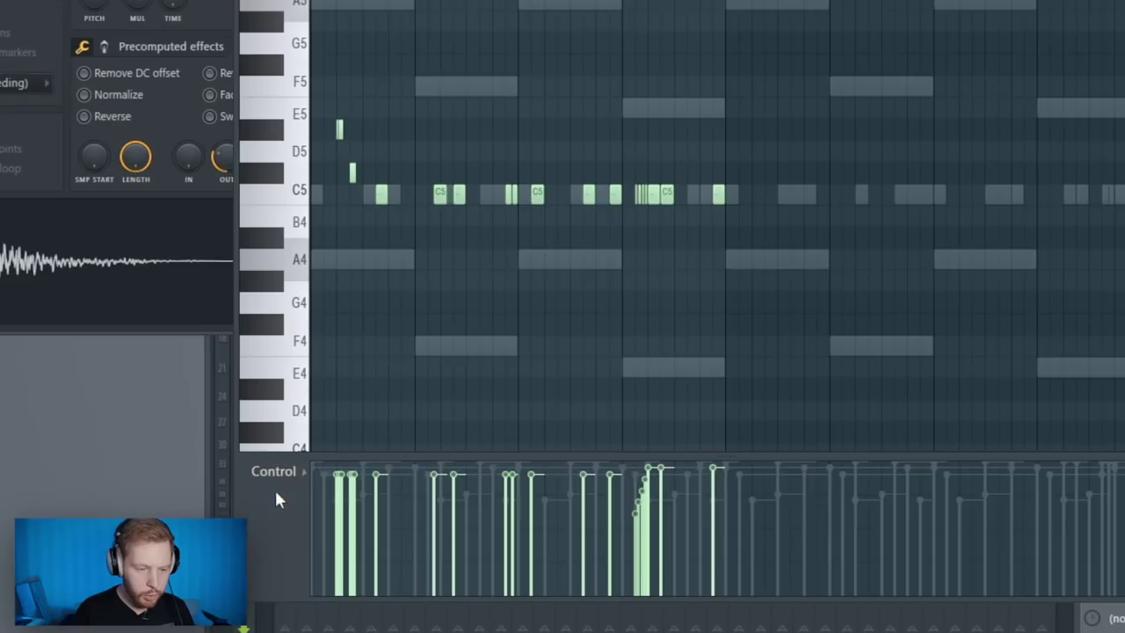
# Step: Pan the D#5 snare roll right, the C#5 roll left, the bar 2 hits alternately right and left, and the bar 4 roll left
pyautogui.click(276, 474)
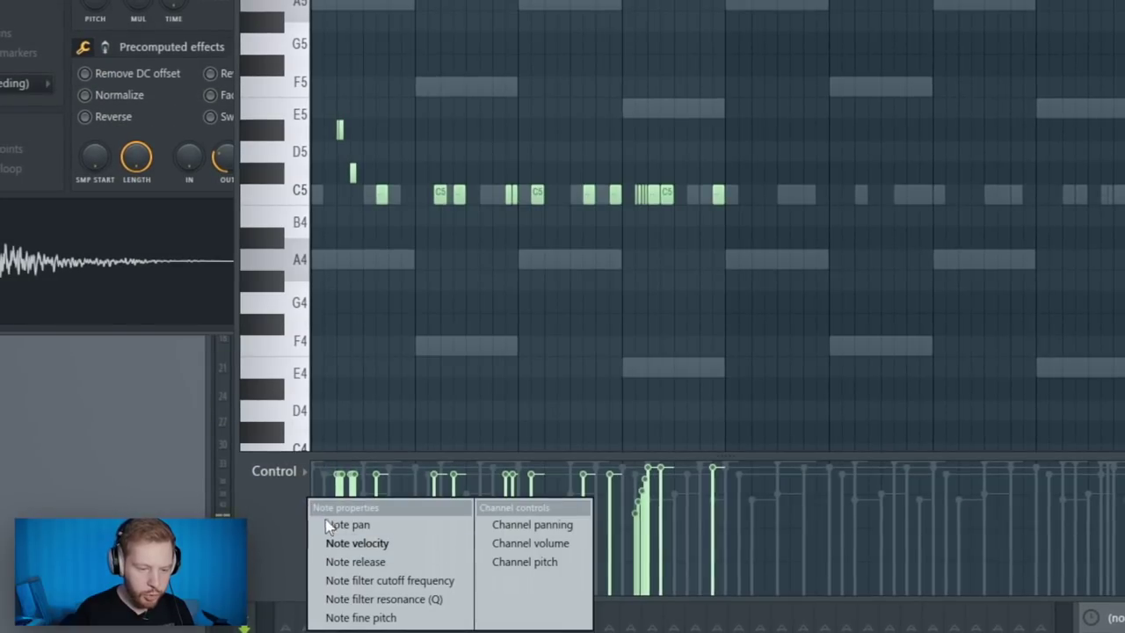
pyautogui.click(328, 526)
pyautogui.scroll(3, 394, 47)
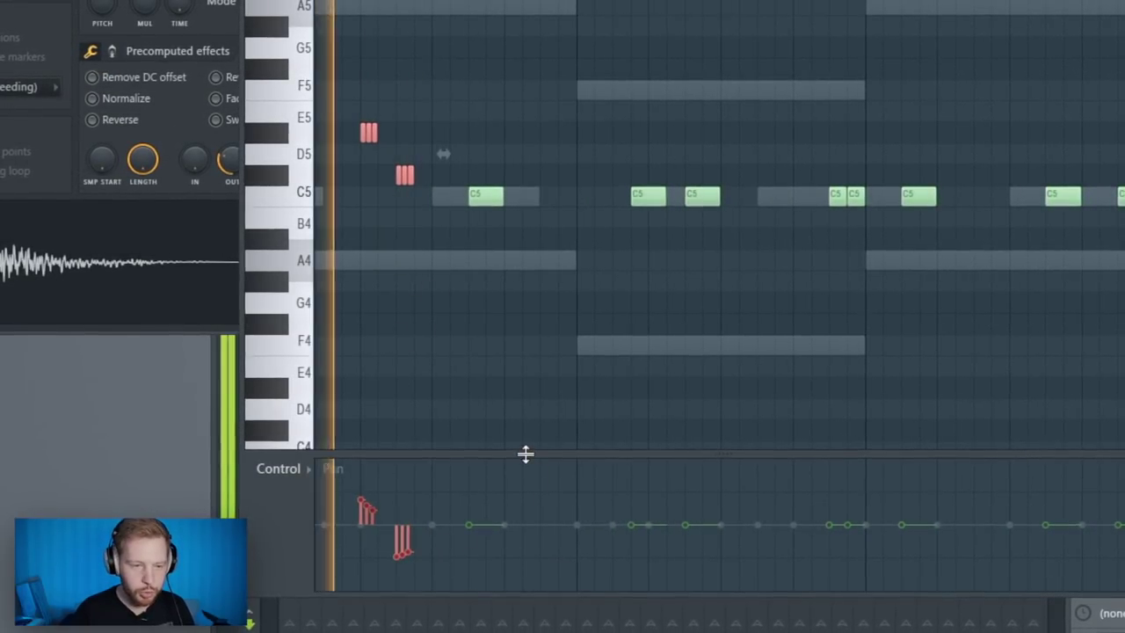
pyautogui.moveTo(628, 171); pyautogui.dragTo(716, 215)
pyautogui.moveTo(629, 514); pyautogui.dragTo(687, 541)
pyautogui.scroll(-3, 743, 477)
pyautogui.moveTo(600, 175); pyautogui.dragTo(622, 216)
pyautogui.moveTo(603, 506); pyautogui.dragTo(615, 531)
pyautogui.moveTo(789, 178); pyautogui.dragTo(810, 216)
pyautogui.moveTo(792, 553); pyautogui.dragTo(808, 540)
pyautogui.keyDown('ctrl'); pyautogui.click(858, 158); pyautogui.keyUp('ctrl')
pyautogui.press('space')
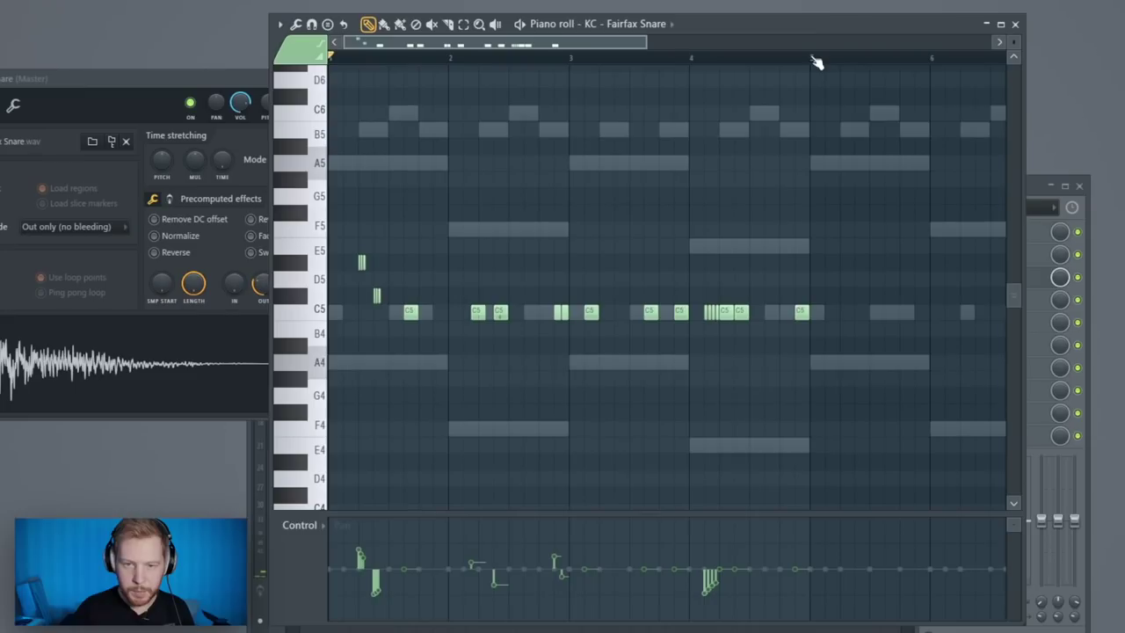
# Step: Select the snare notes in bars 1 to 4 and duplicate them into bars 5 to 8
pyautogui.moveTo(814, 58); pyautogui.dragTo(2, 220)
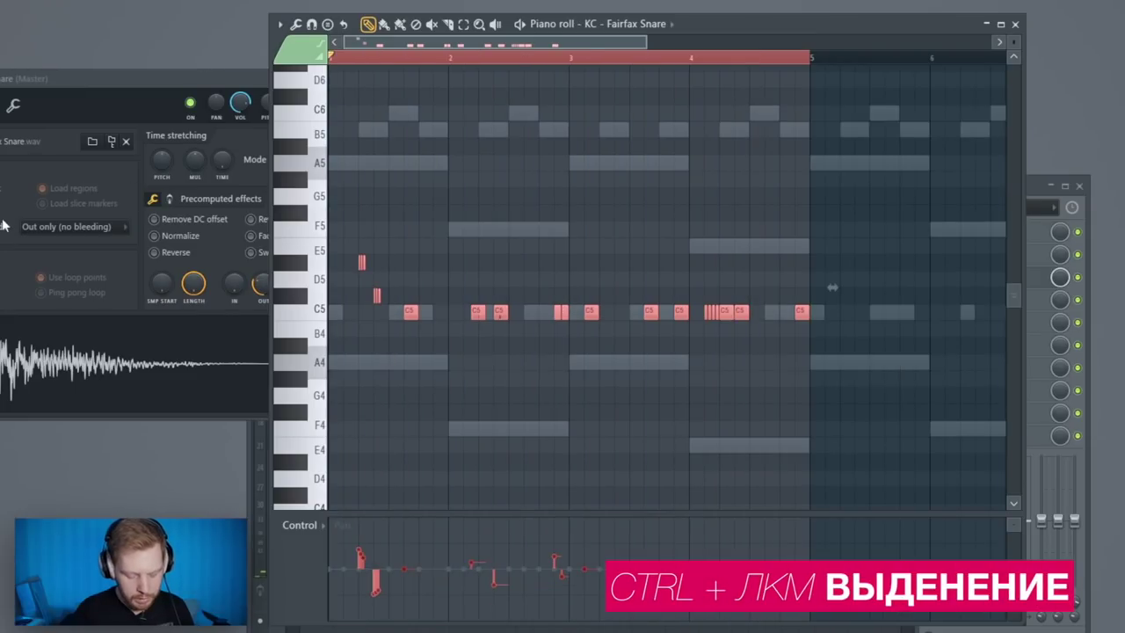
pyautogui.hotkey('ctrl', 'b')
pyautogui.press('F7')
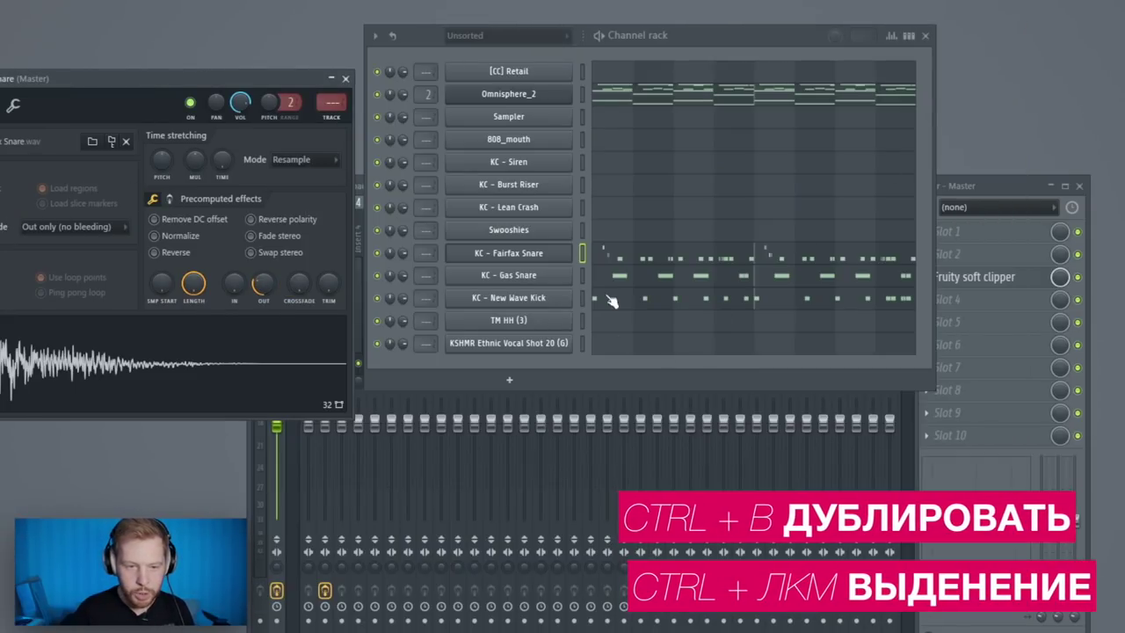
# Step: Raise the boost with clipping enabled and lower the EQ in the precomputed effects of the TM HH (3) sample
pyautogui.click(507, 320)
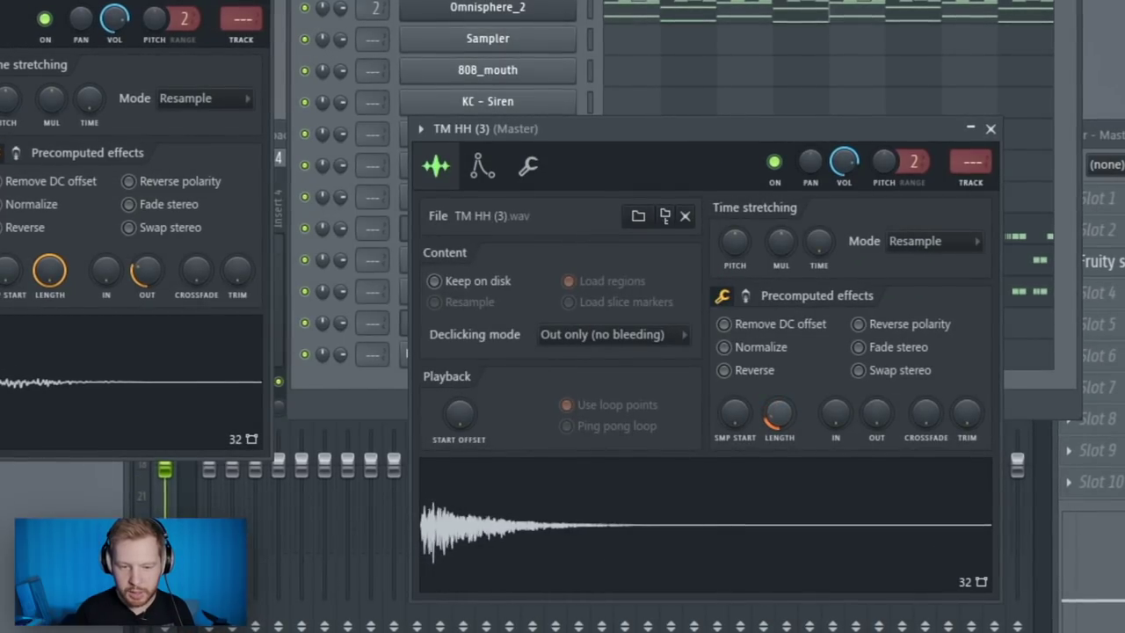
pyautogui.click(746, 296)
pyautogui.moveTo(772, 341); pyautogui.dragTo(772, 321)
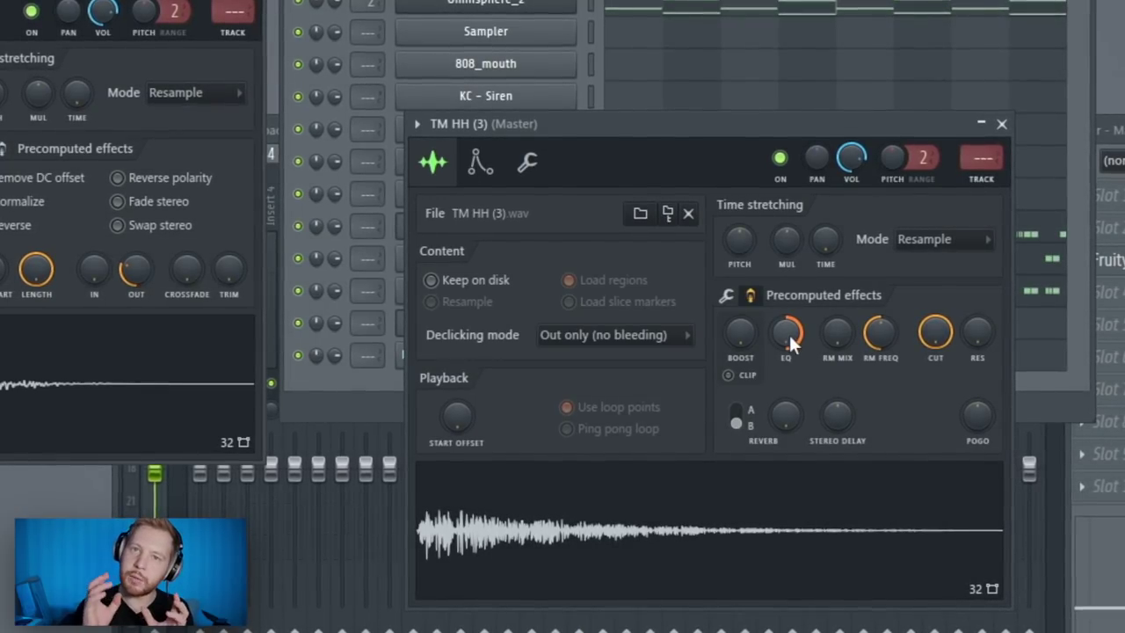
pyautogui.moveTo(789, 332); pyautogui.dragTo(789, 356)
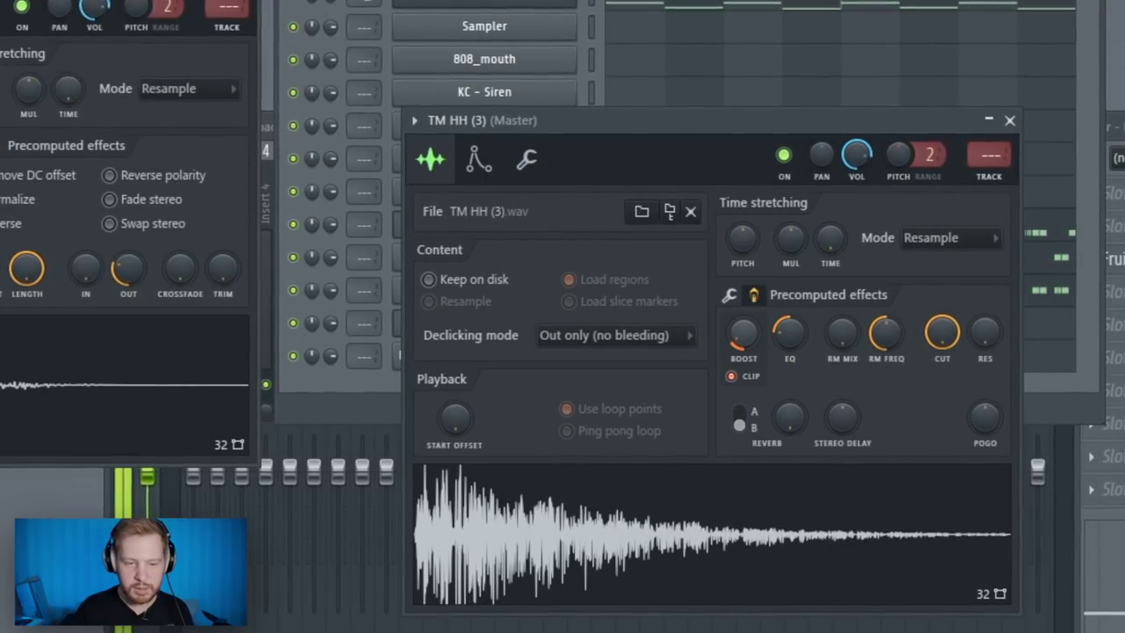
# Step: Place the first C5 hi-hat hits in the TM HH (3) piano roll and shift the bar 1 roll down two semitones to A#4
pyautogui.click(716, 17)
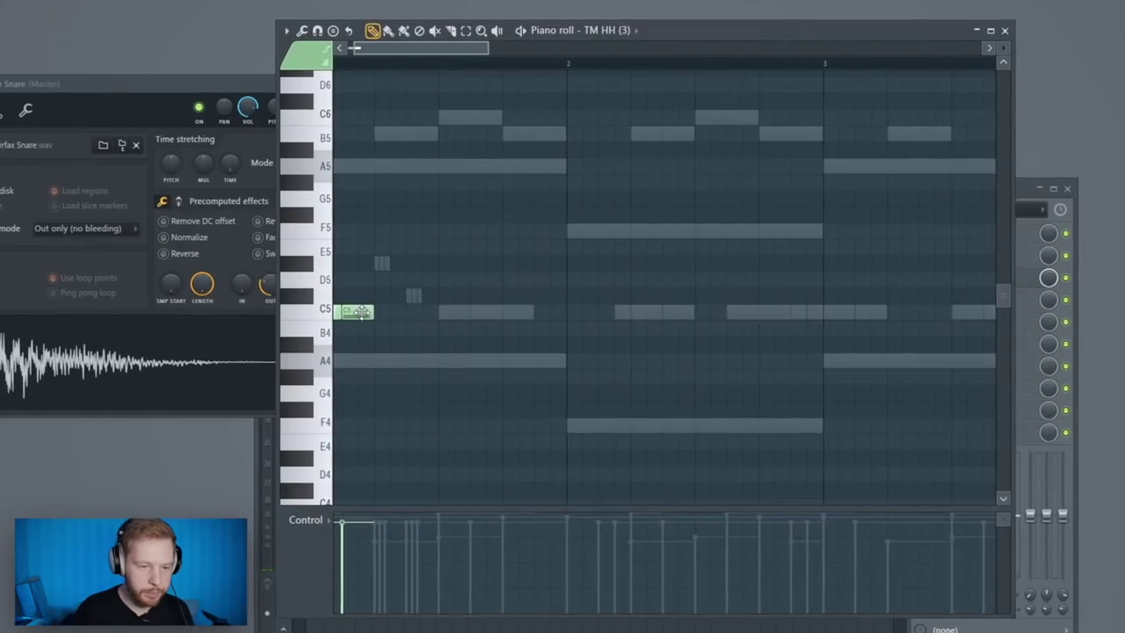
pyautogui.click(402, 311)
pyautogui.click(445, 311)
pyautogui.moveTo(460, 221); pyautogui.dragTo(494, 375)
pyautogui.hotkey('shift', 'Down')
pyautogui.hotkey('shift', 'Down')
# Step: Continue the hi-hat pattern through bar 4 with C5 hits and short A4 rolls of rising velocity
pyautogui.click(507, 361)
pyautogui.click(540, 311)
pyautogui.click(573, 311)
pyautogui.click(639, 311)
pyautogui.click(703, 311)
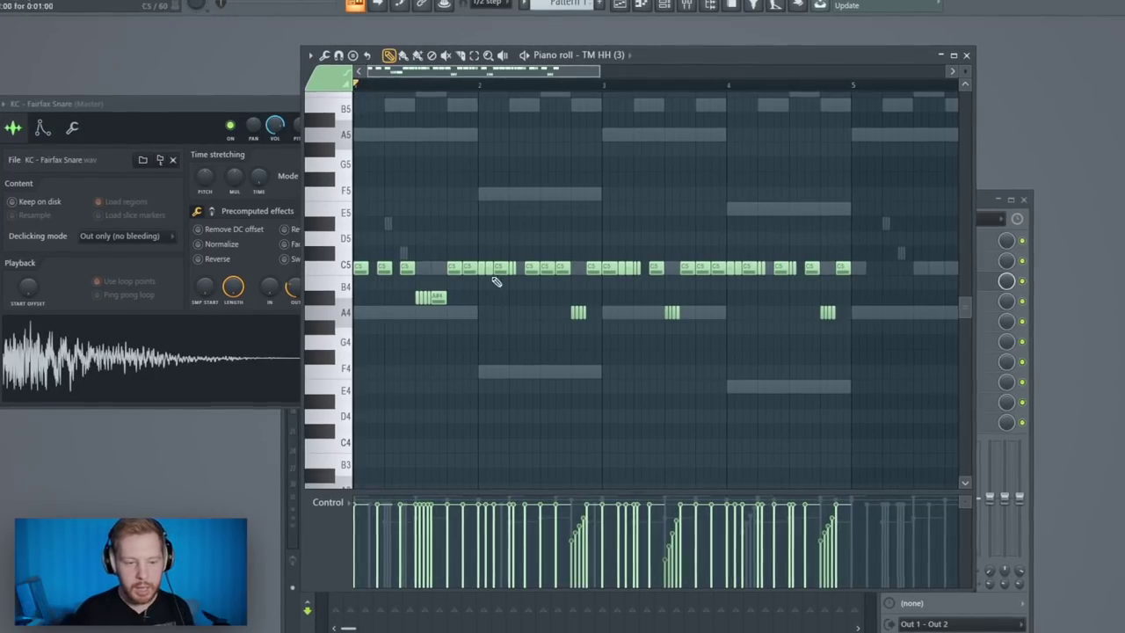
# Step: Pan the A#4 hi-hat roll right, the A4 rolls left, right and right, and two short C5 hits in bar 4 right and left
pyautogui.click(328, 530)
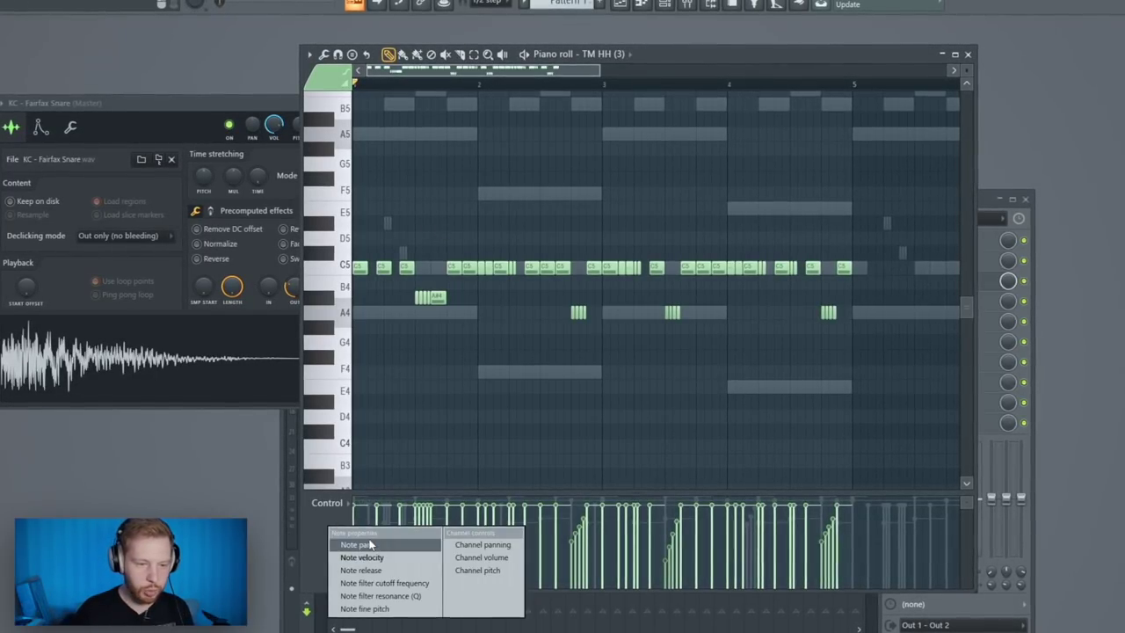
pyautogui.click(352, 542)
pyautogui.scroll(2, 413, 77)
pyautogui.moveTo(412, 76); pyautogui.dragTo(397, 77)
pyautogui.scroll(-2, 480, 367)
pyautogui.moveTo(423, 286); pyautogui.dragTo(490, 318)
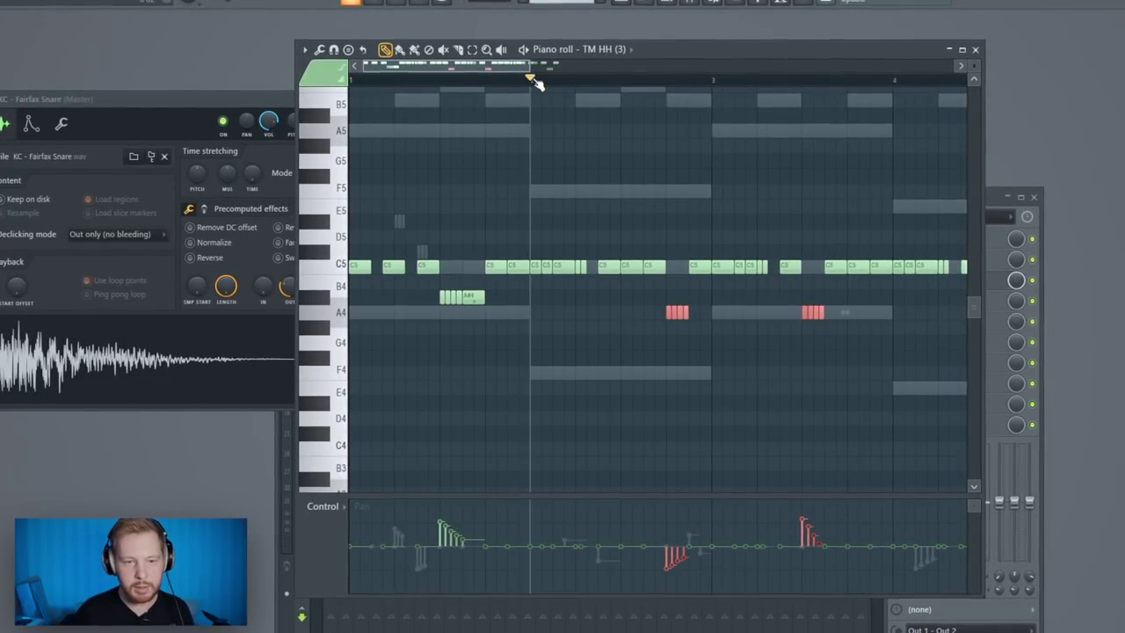
pyautogui.scroll(3, 576, 263)
pyautogui.press('space')
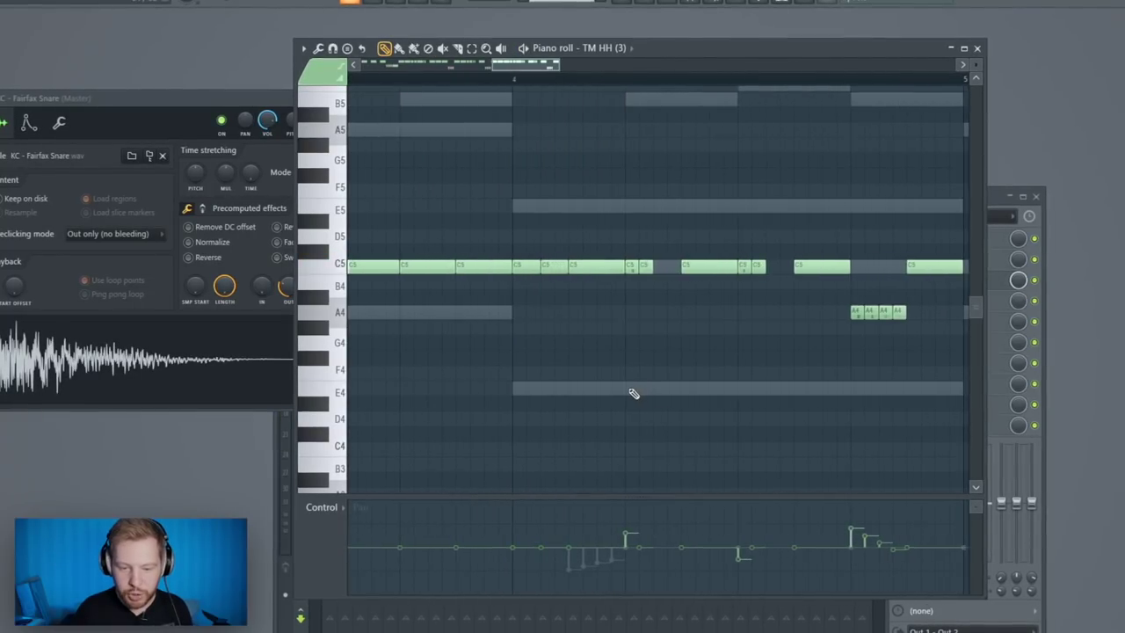
pyautogui.scroll(-2, 623, 296)
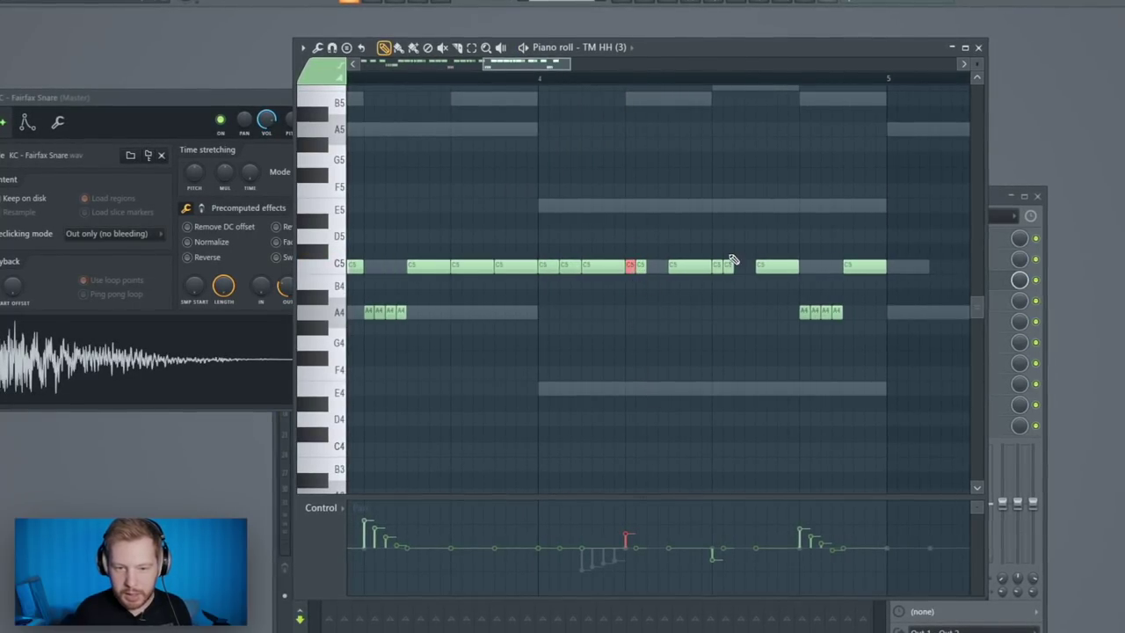
# Step: Lower the note velocity of the two panned C5 hi-hat hits in bar 4
pyautogui.click(319, 509)
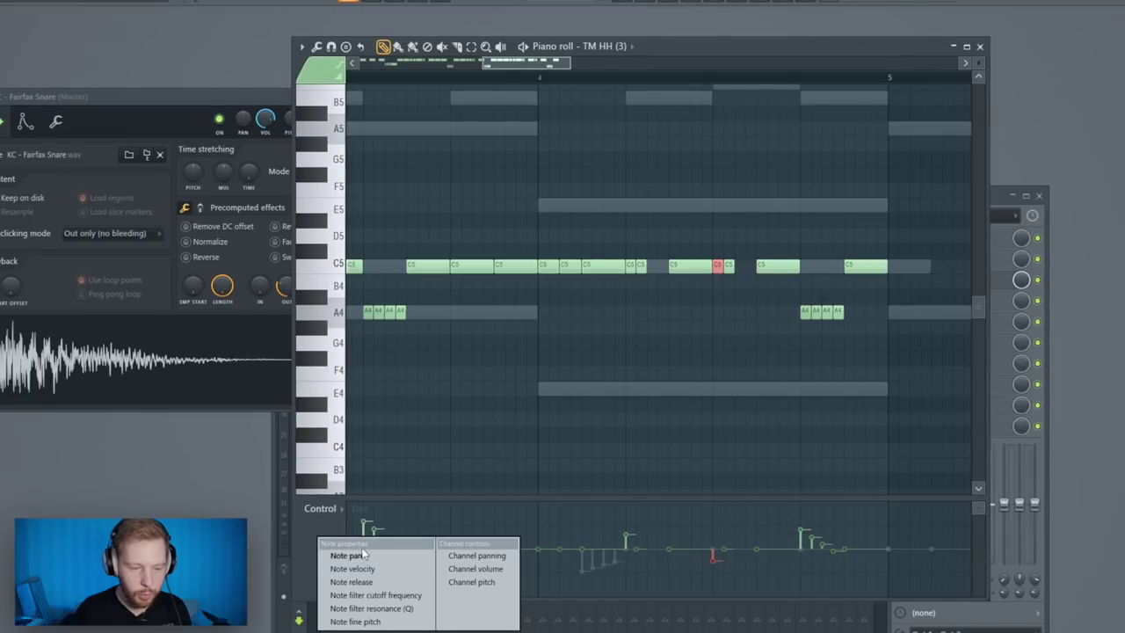
pyautogui.click(352, 568)
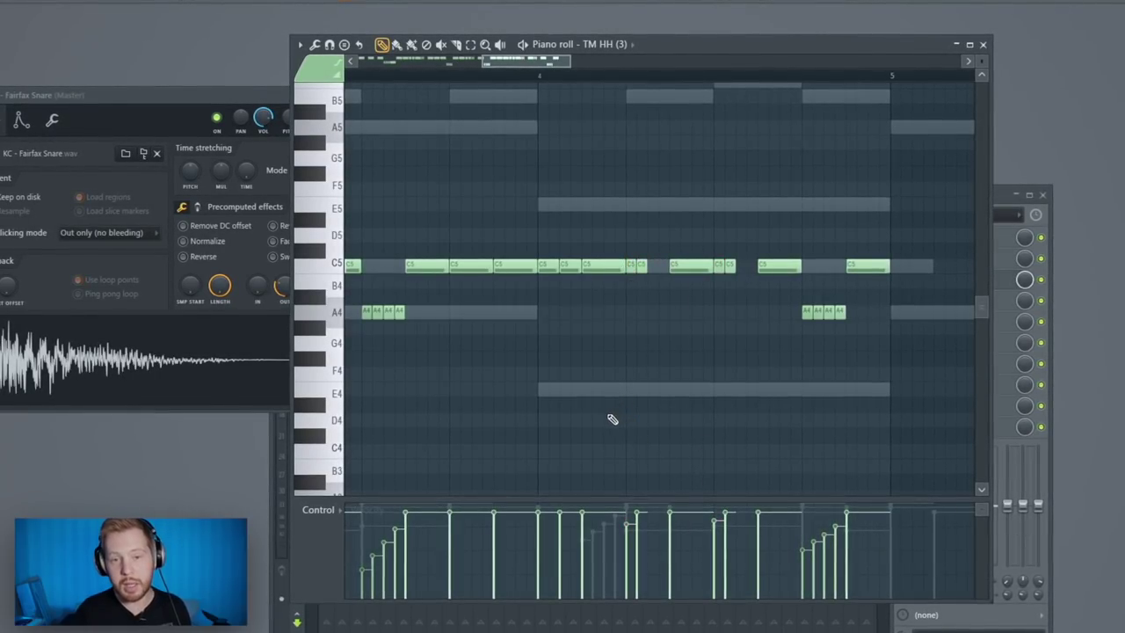
pyautogui.scroll(-3, 576, 382)
pyautogui.scroll(2, 546, 303)
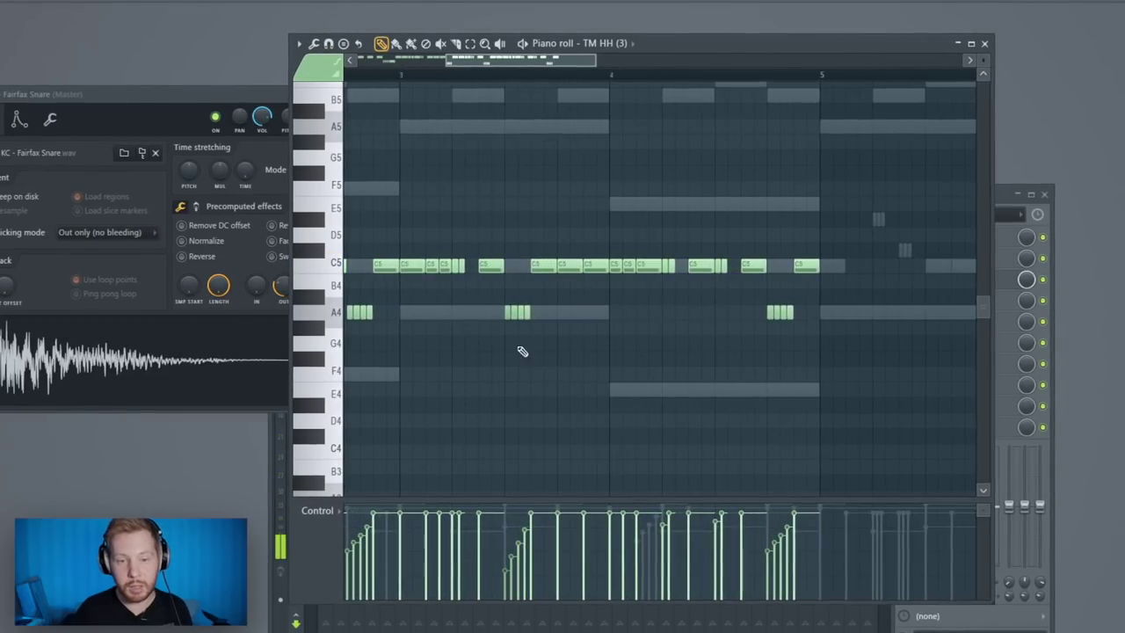
# Step: Duplicate the four-bar hi-hat pattern into bars 5 to 8
pyautogui.scroll(-3, 523, 351)
pyautogui.moveTo(780, 229); pyautogui.dragTo(341, 316)
pyautogui.moveTo(865, 214); pyautogui.dragTo(345, 363)
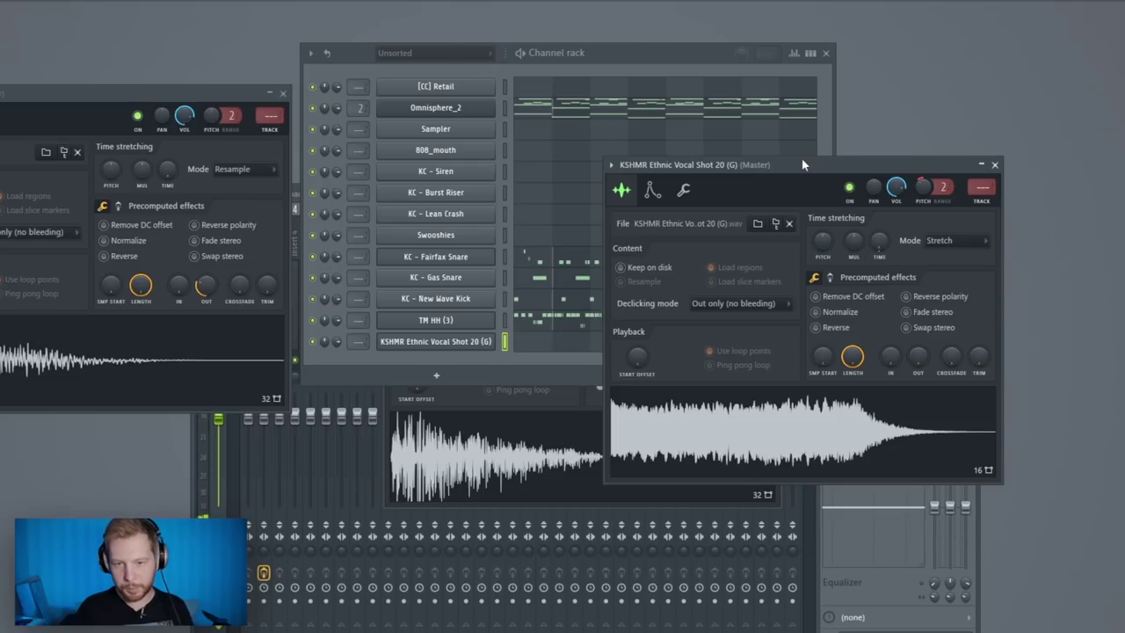
# Step: Examine the pitch of the KSHMR Ethnic Vocal Shot 20 (G) sample in the Newtone pitch corrector
pyautogui.moveTo(803, 164); pyautogui.dragTo(746, 155)
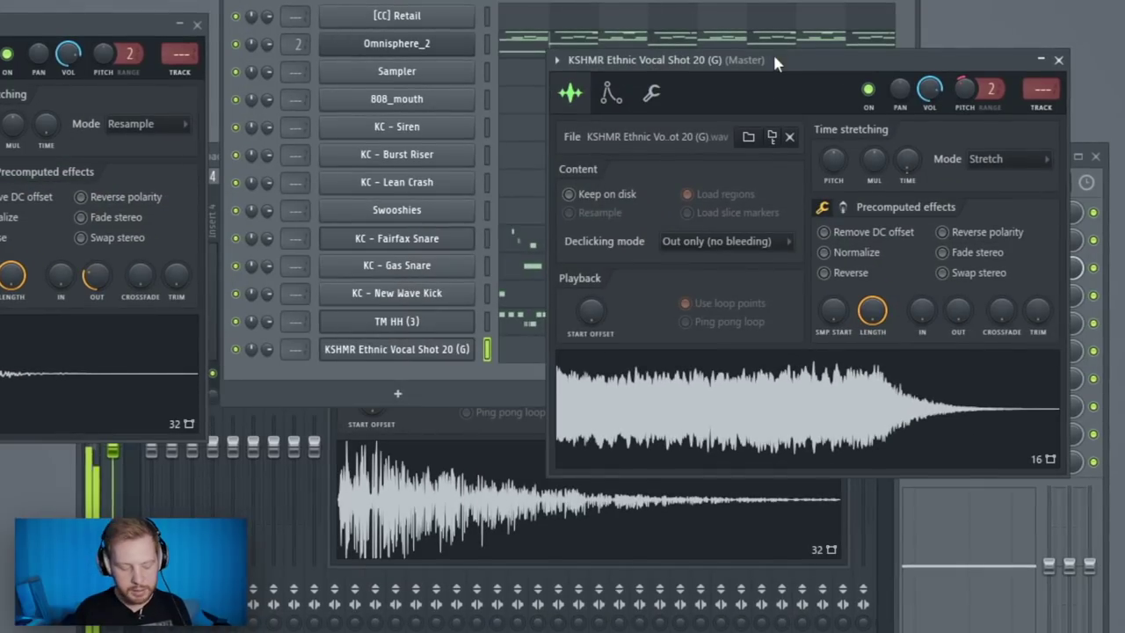
pyautogui.rightClick(745, 402)
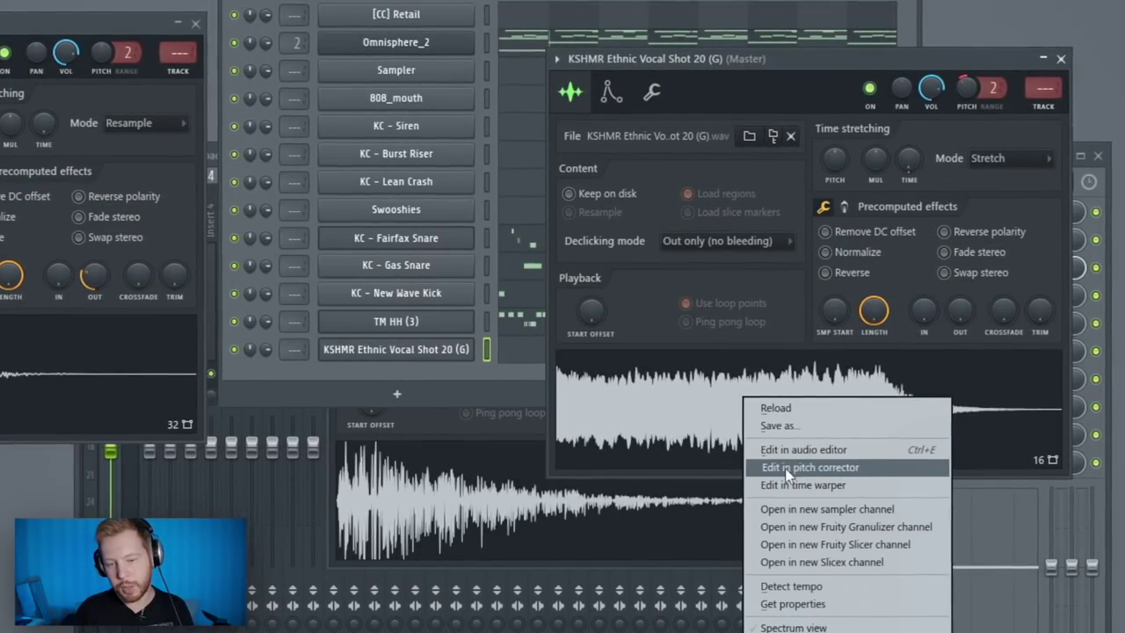
pyautogui.click(828, 467)
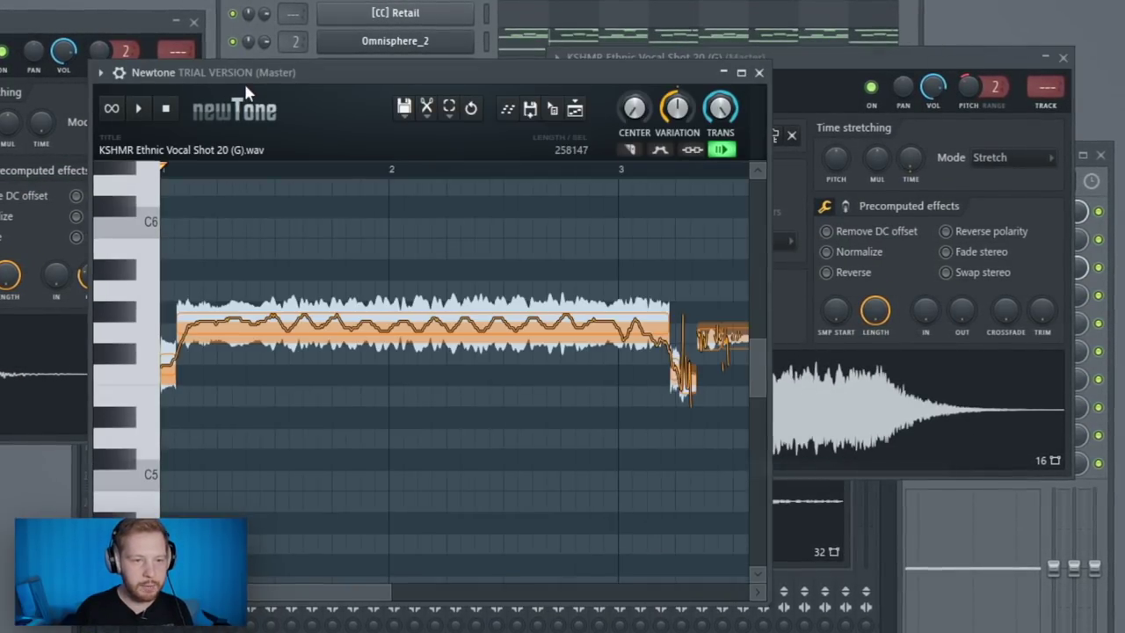
pyautogui.press('Escape')
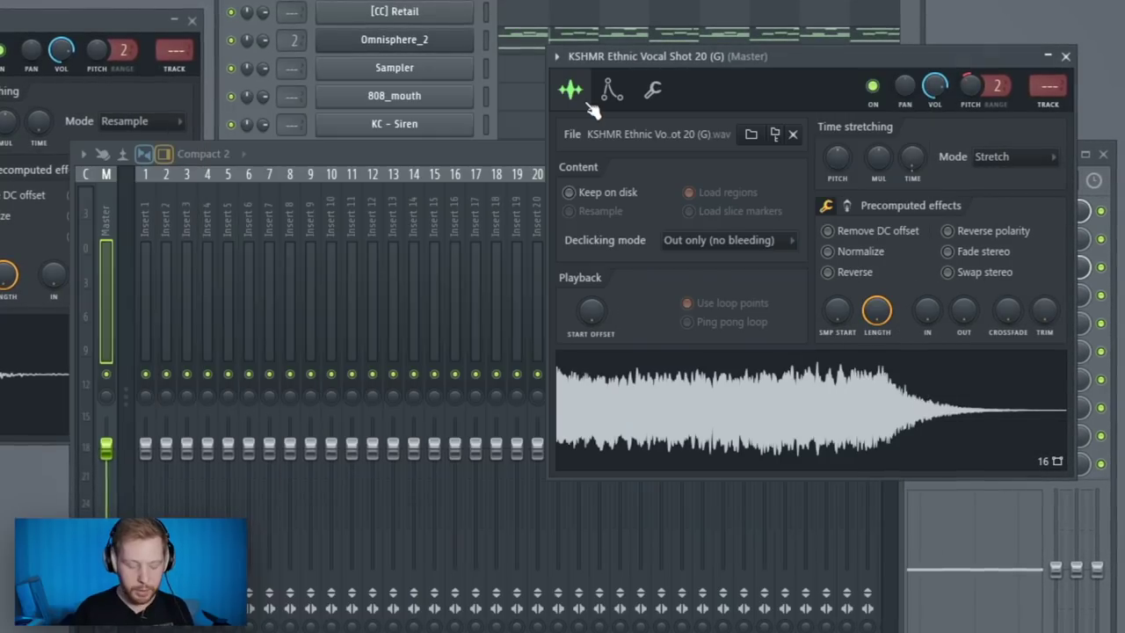
# Step: Adjust the release of the vocal shot's volume envelope and the sample's length
pyautogui.click(613, 89)
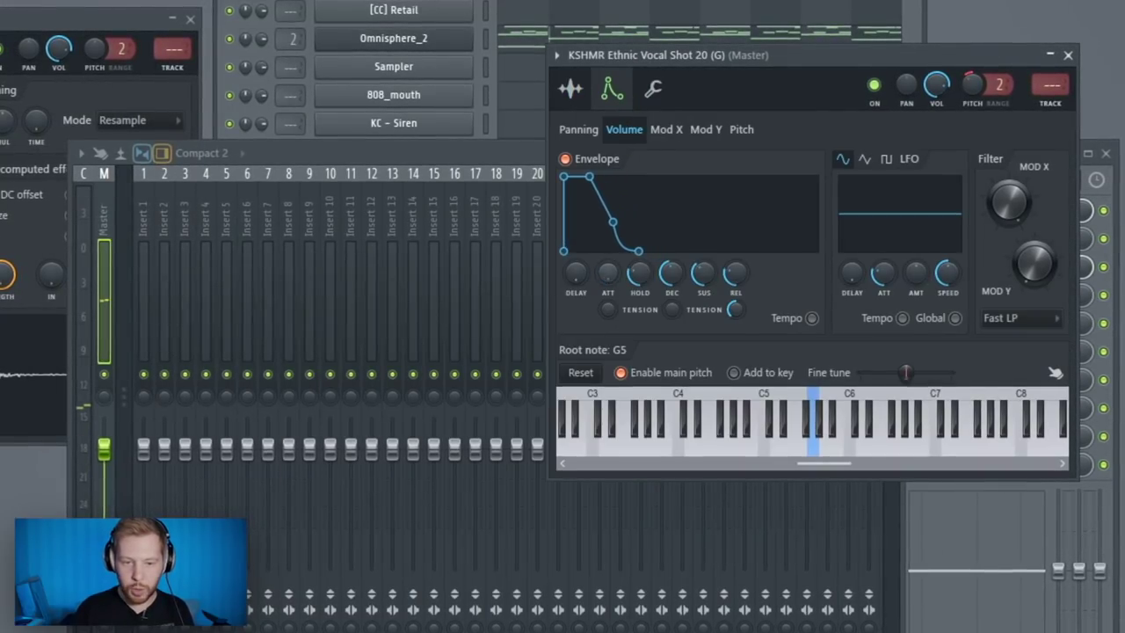
pyautogui.moveTo(741, 272); pyautogui.dragTo(740, 275)
pyautogui.click(573, 88)
pyautogui.moveTo(881, 310); pyautogui.dragTo(883, 315)
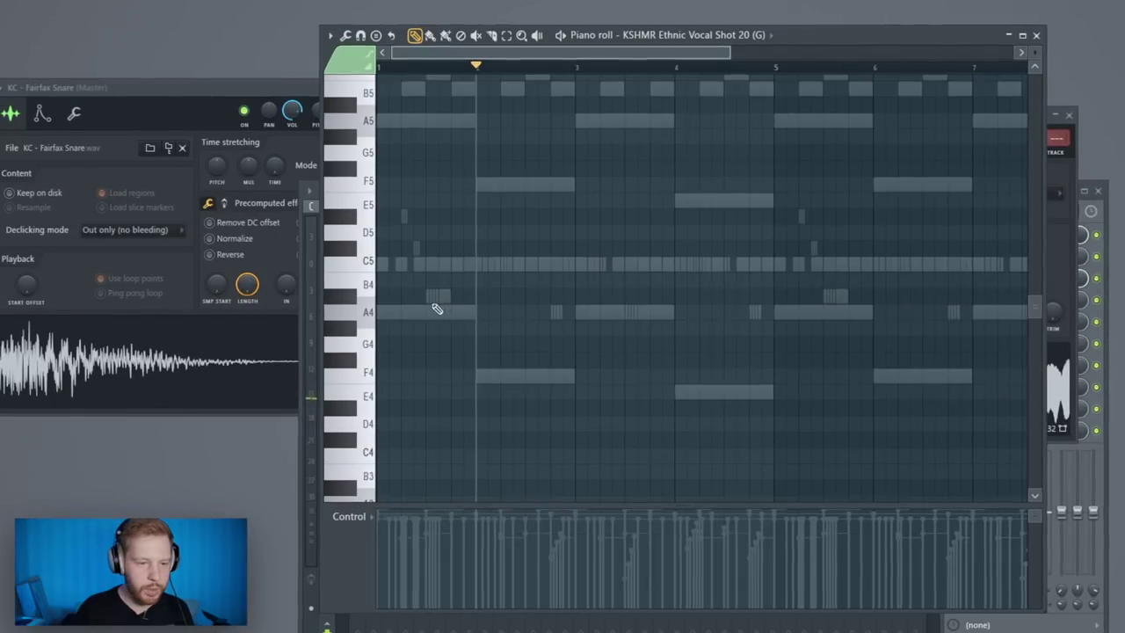
# Step: Place one-beat A4 vocal shot notes on the last beat of bars 1 and 3
pyautogui.click(459, 312)
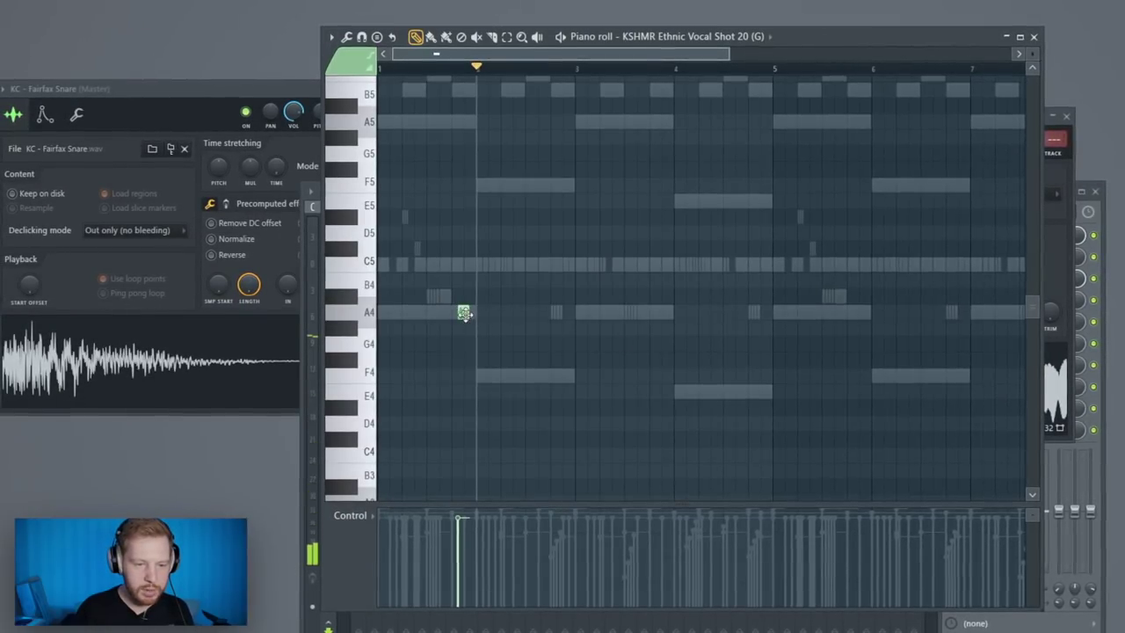
pyautogui.moveTo(468, 313); pyautogui.dragTo(476, 322)
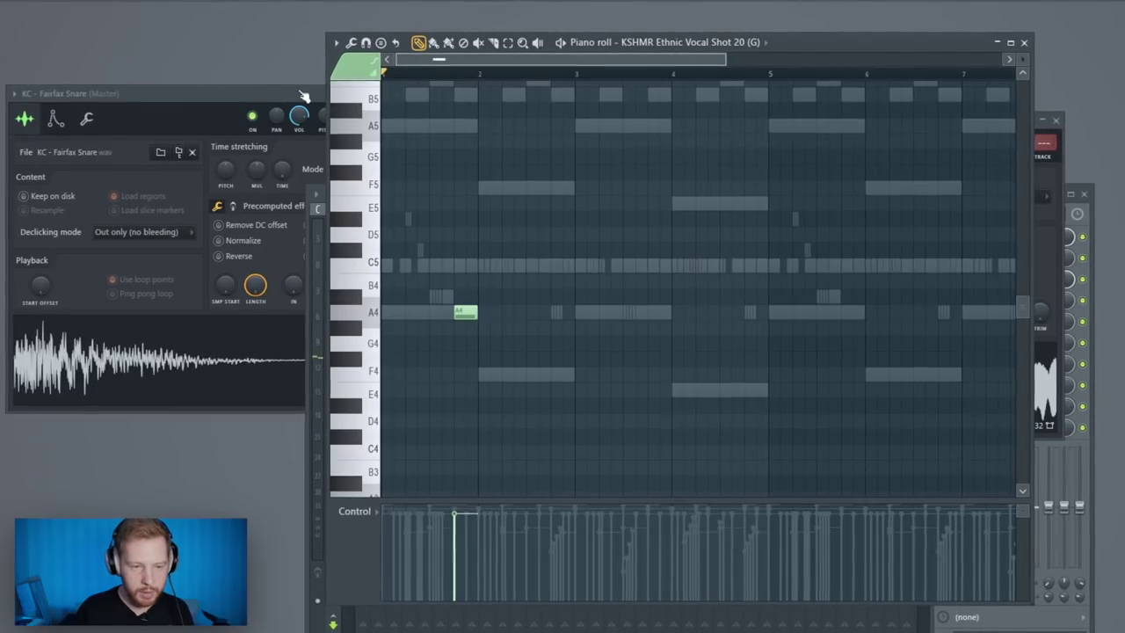
pyautogui.click(394, 313)
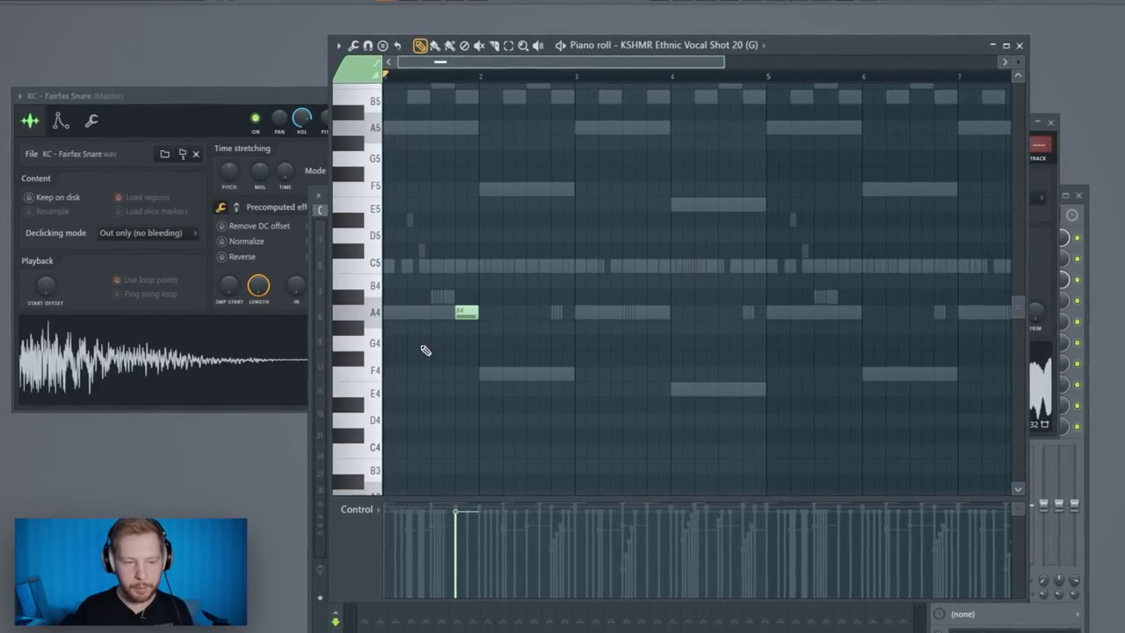
pyautogui.click(648, 316)
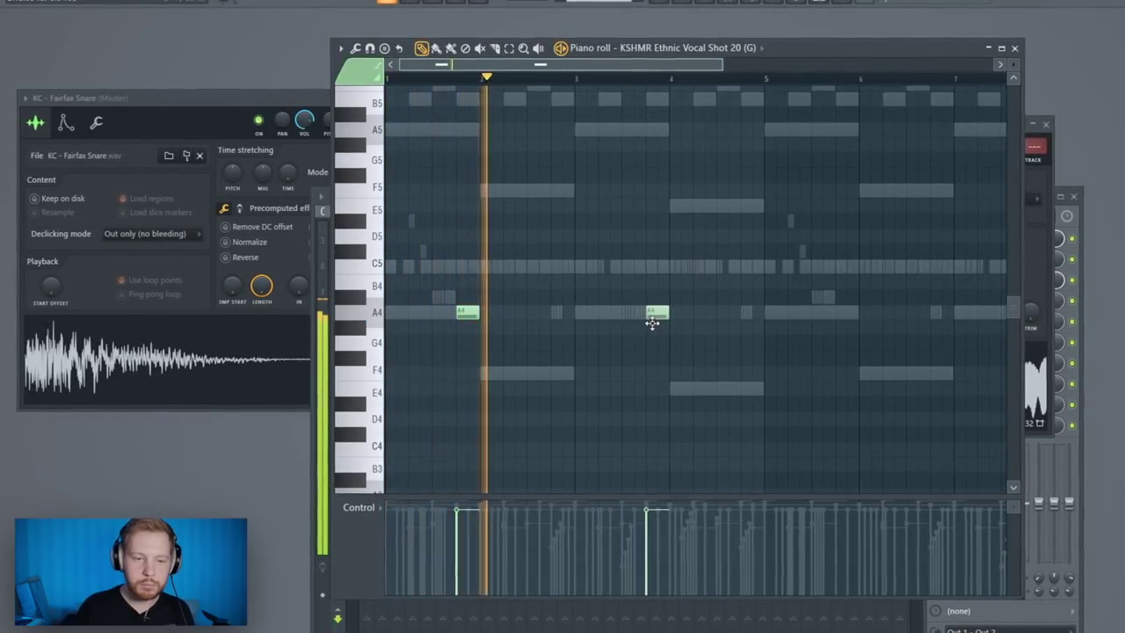
# Step: Place another one-beat A4 vocal shot note on the last beat of bar 5
pyautogui.click(841, 324)
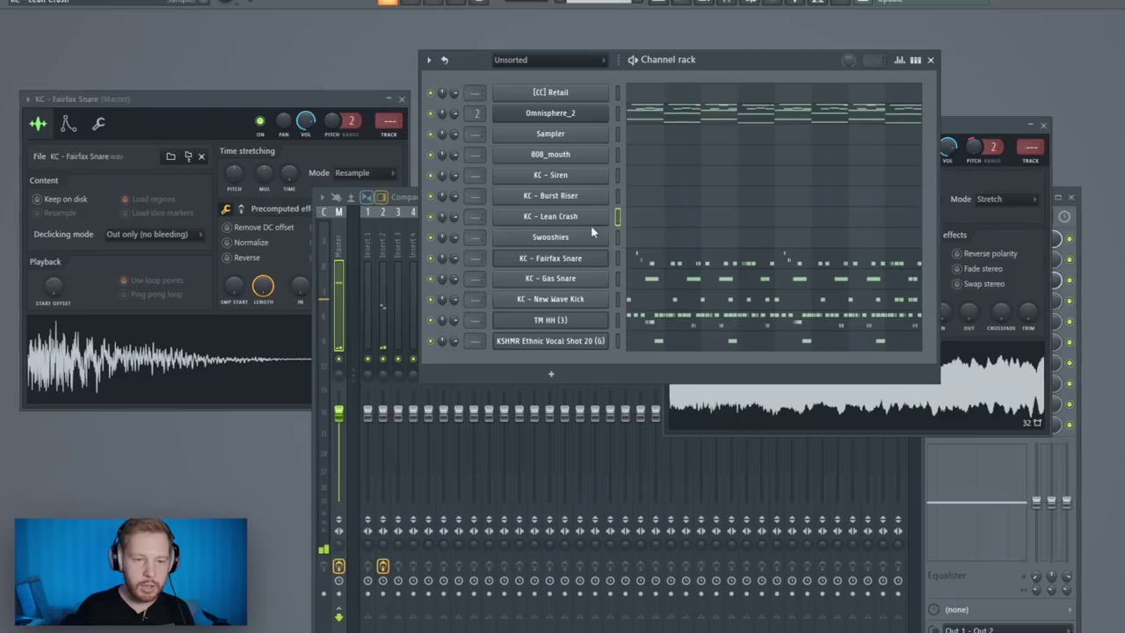
# Step: Trim the Swooshies sample so it starts at its peak, and place Swooshies and KC - Lean Crash hits in bars 1 and 5
pyautogui.click(590, 225)
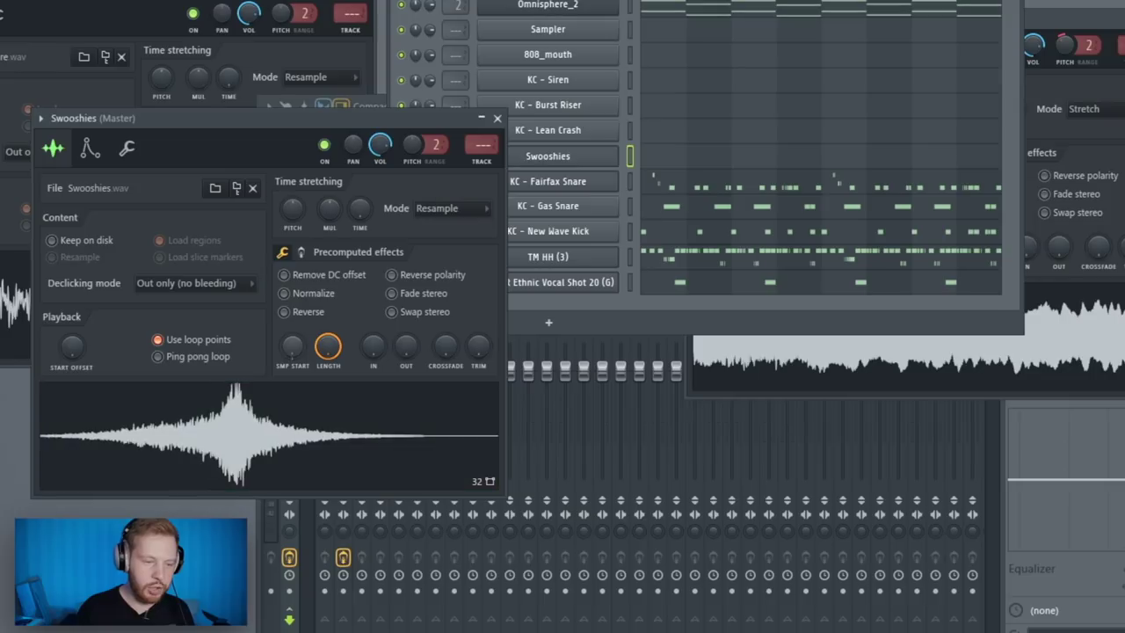
pyautogui.moveTo(292, 346); pyautogui.dragTo(293, 330)
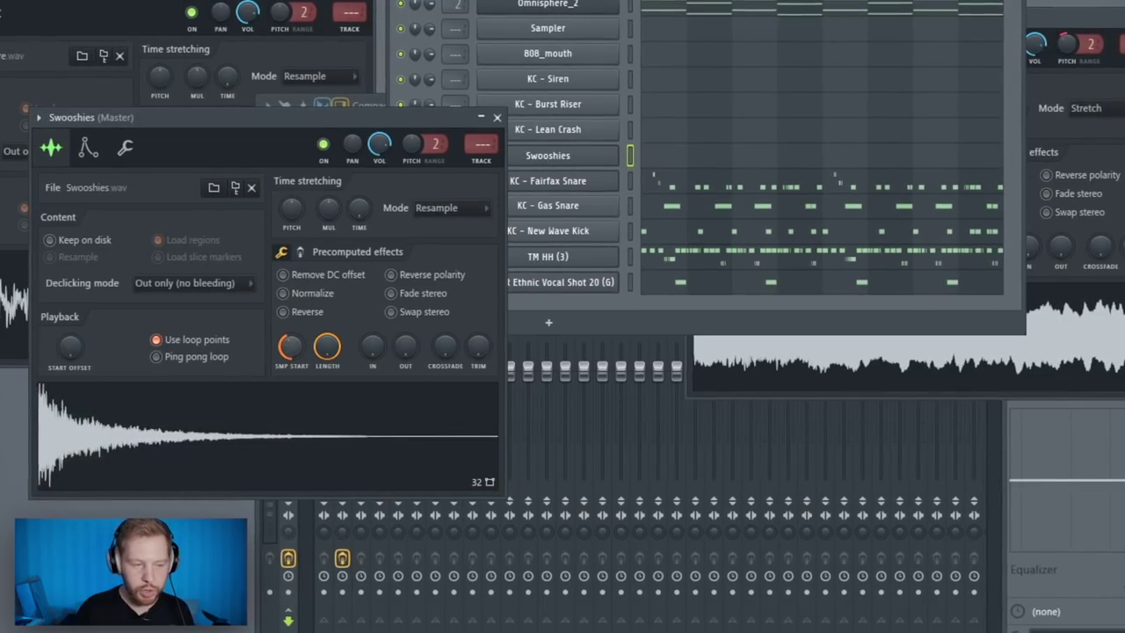
pyautogui.moveTo(485, 202); pyautogui.dragTo(267, 157)
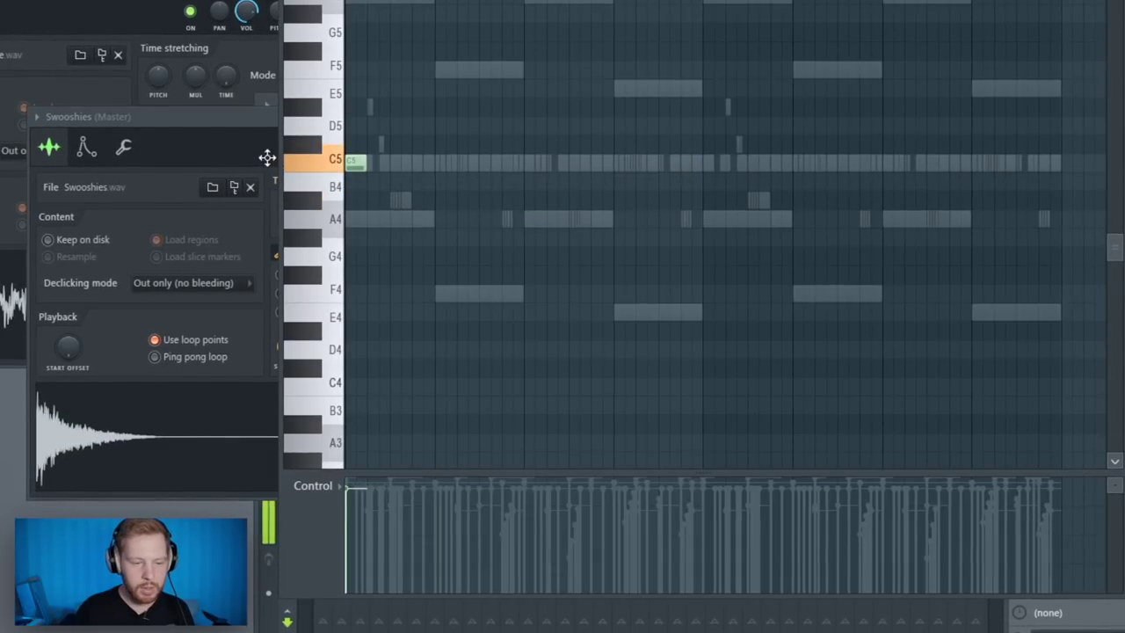
pyautogui.press('space')
pyautogui.click(715, 161)
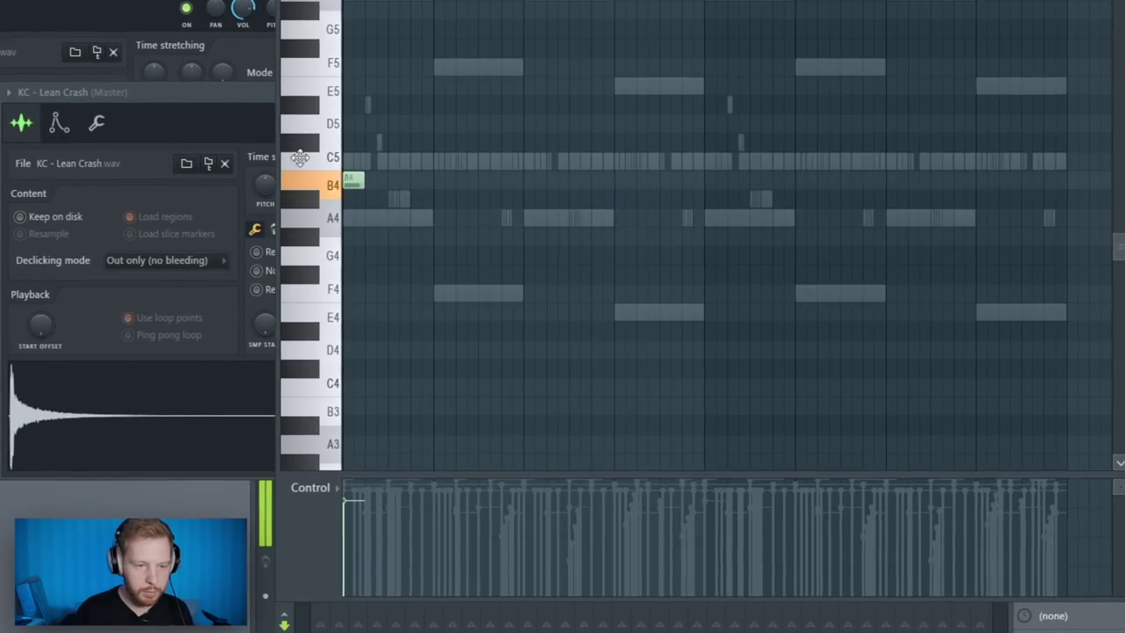
pyautogui.click(384, 161)
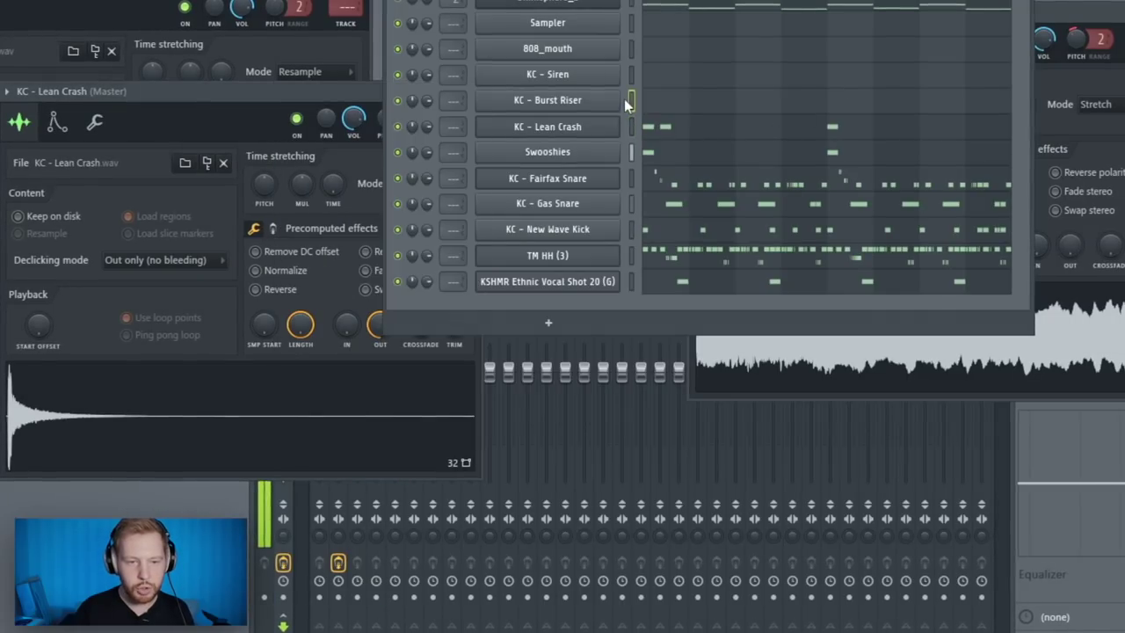
# Step: Raise the KC - Burst Riser sample's fade-out and place one-beat C5 notes at the start of bars 1 and 5
pyautogui.click(585, 104)
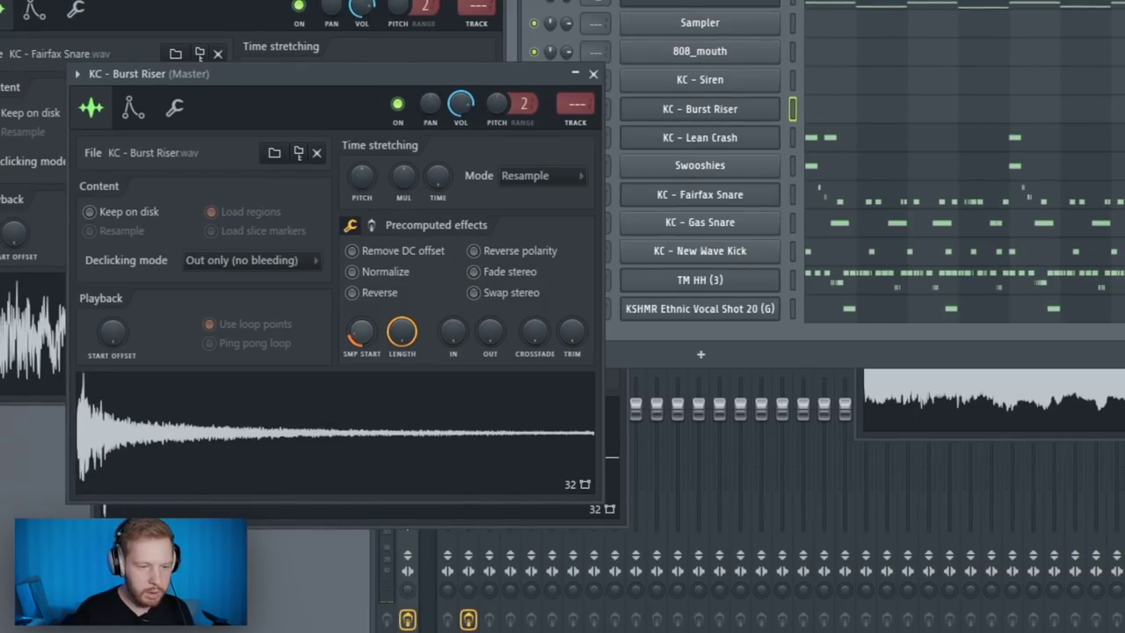
pyautogui.moveTo(491, 331); pyautogui.dragTo(490, 321)
pyautogui.click(849, 113)
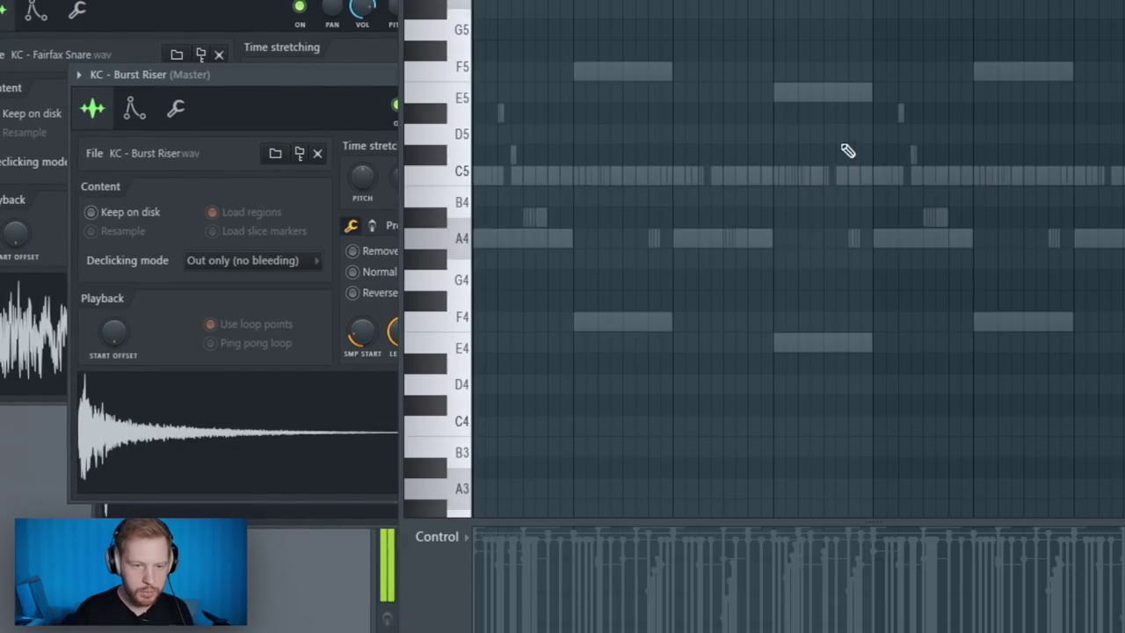
pyautogui.moveTo(483, 195)
pyautogui.mouseDown()
pyautogui.moveTo(447, 182)
pyautogui.moveTo(479, 177)
pyautogui.mouseUp()
pyautogui.click(878, 176)
pyautogui.press('space')
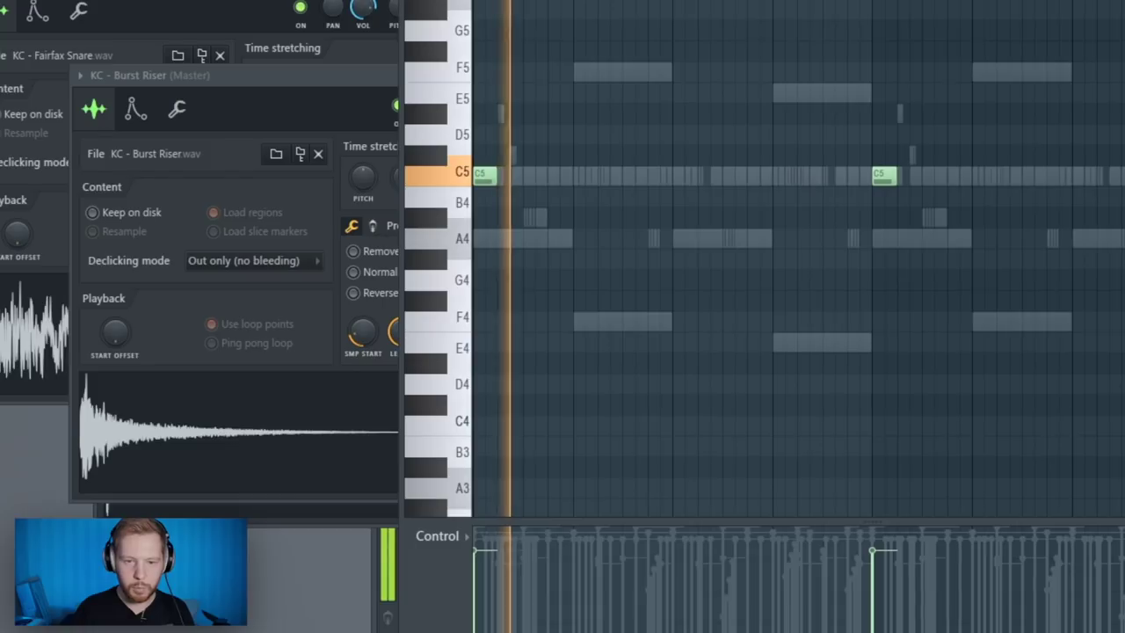
pyautogui.press('Escape')
# Step: Fit the reversed KC - Siren sample to a stretch time of 2 bars and change its time-stretching mode
pyautogui.click(788, 86)
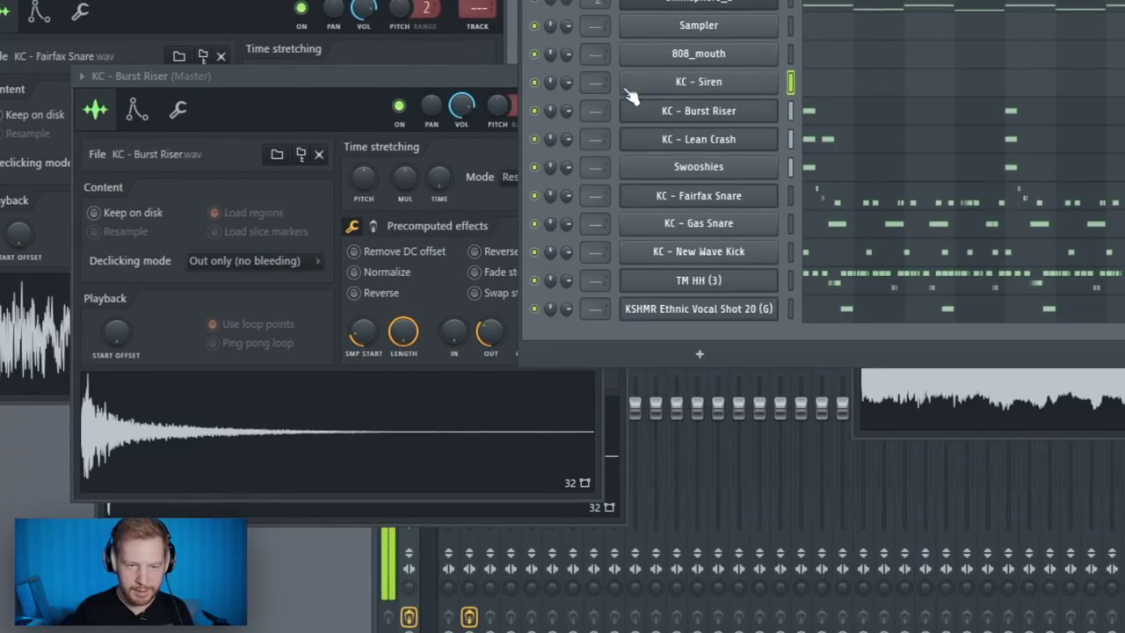
pyautogui.click(700, 81)
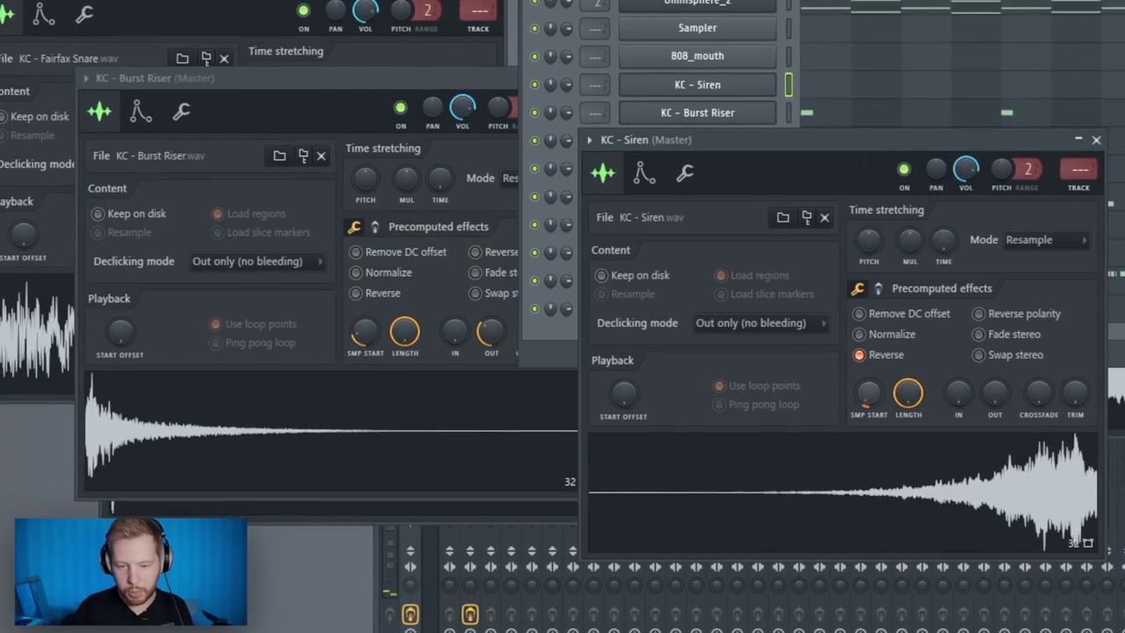
pyautogui.rightClick(944, 241)
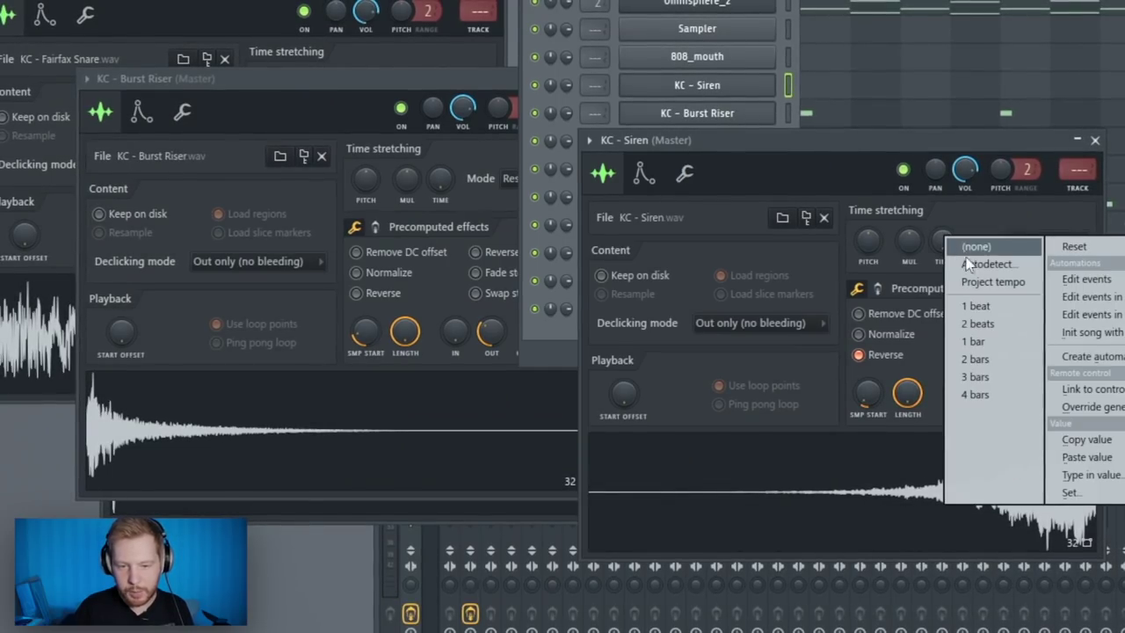
pyautogui.click(973, 360)
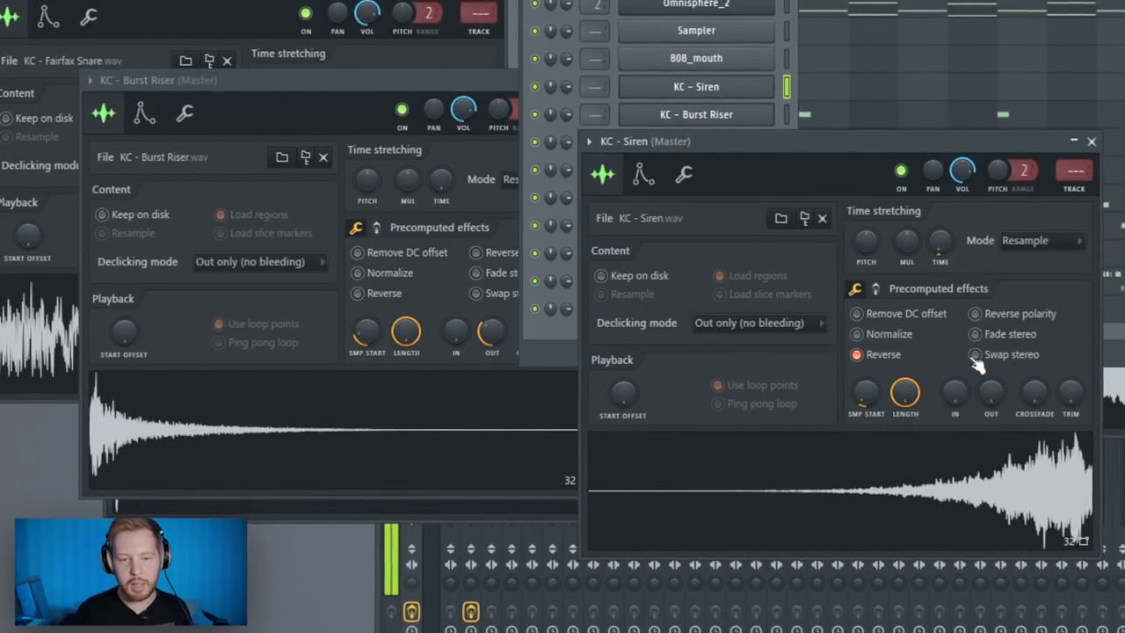
pyautogui.click(1055, 250)
pyautogui.click(1028, 294)
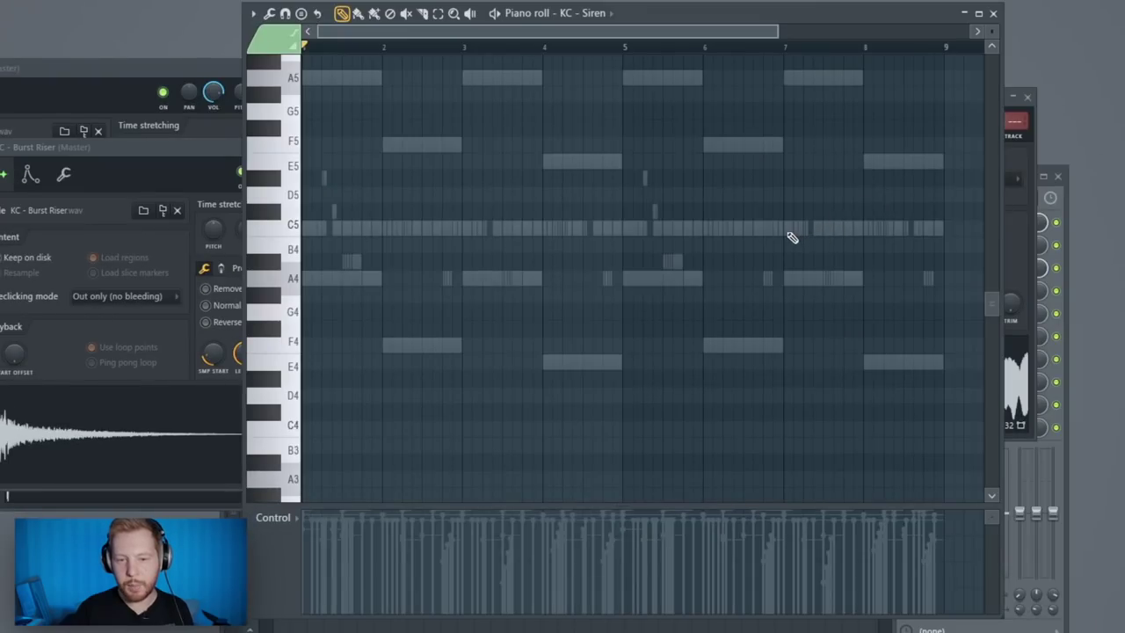
# Step: Place a C5 siren note spanning bars 7 and 8 and play it back
pyautogui.moveTo(794, 231); pyautogui.dragTo(946, 241)
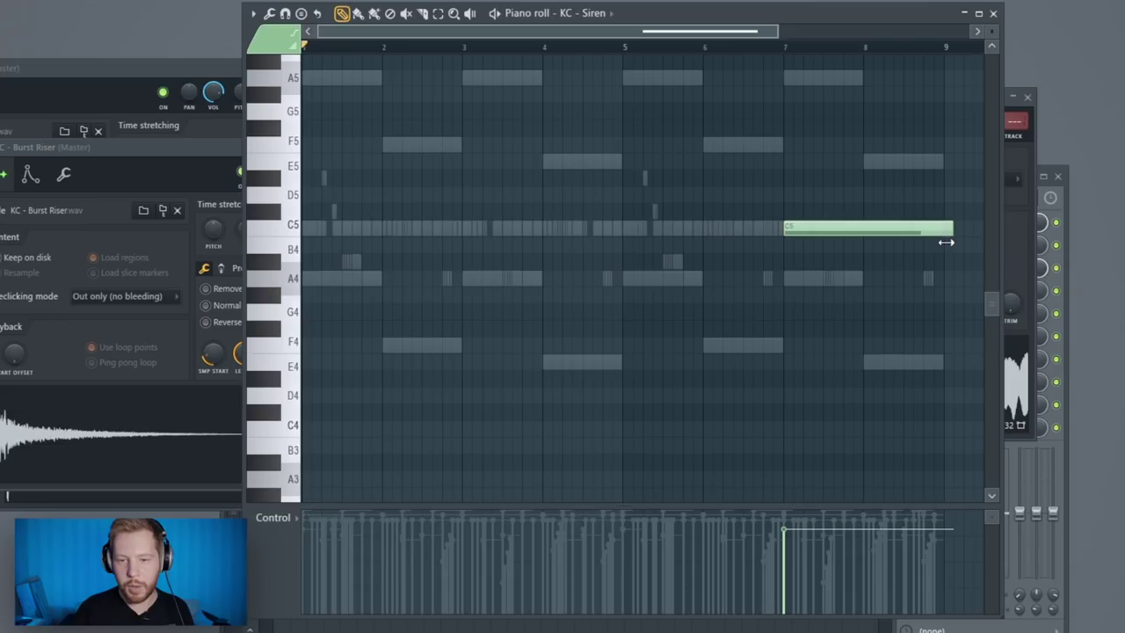
pyautogui.press('space')
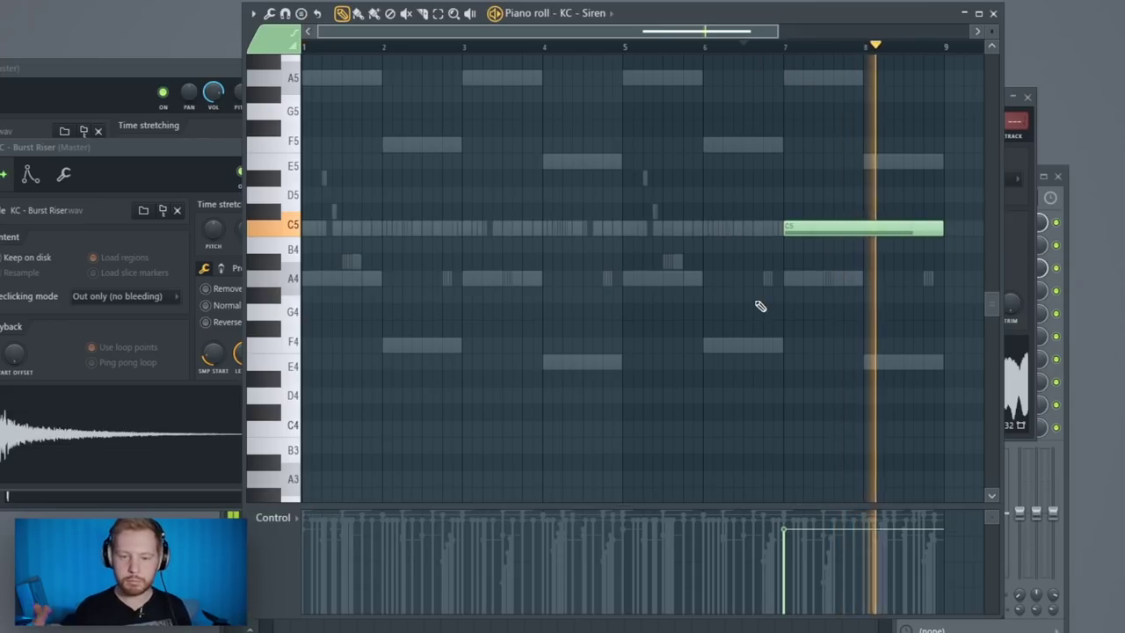
pyautogui.press('space')
# Step: Place a three-beat A6 note at the start of bar 1 for 808_mouth and play it back
pyautogui.press('F6')
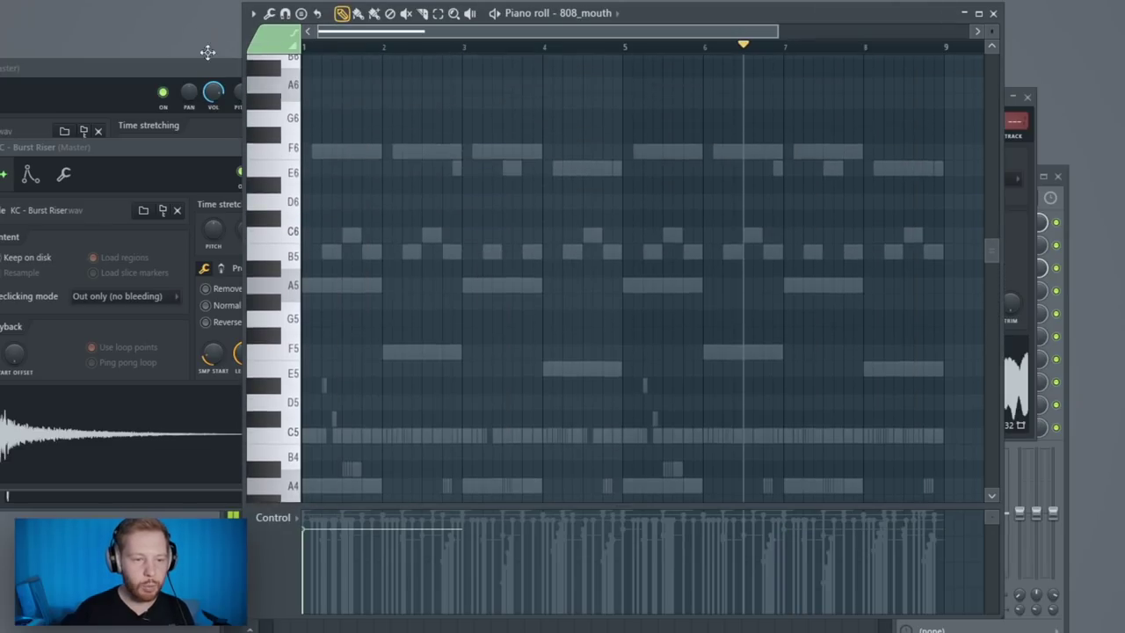
pyautogui.moveTo(308, 307); pyautogui.dragTo(180, 107)
pyautogui.scroll(3, 351, 51)
pyautogui.scroll(5, 324, 264)
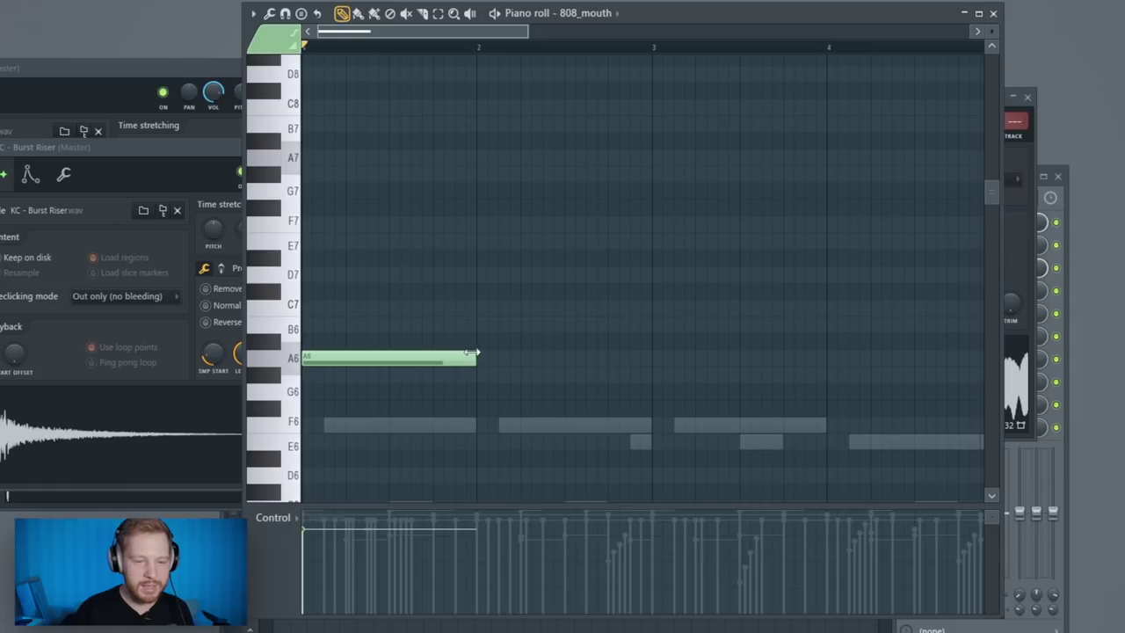
pyautogui.moveTo(418, 374); pyautogui.dragTo(429, 374)
pyautogui.scroll(-3, 425, 380)
pyautogui.press('space')
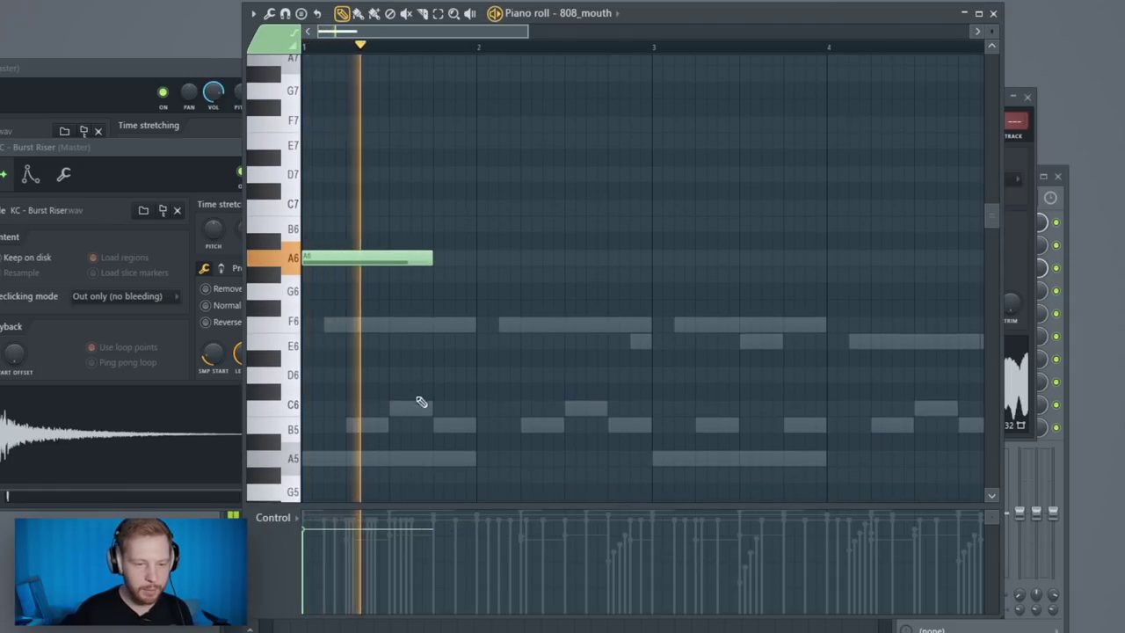
# Step: Add a half-beat A5 slide note on beat 3 of bar 1 and shorten the A6 note to end with it
pyautogui.click(412, 461)
pyautogui.doubleClick(413, 462)
pyautogui.click(506, 284)
pyautogui.click(675, 393)
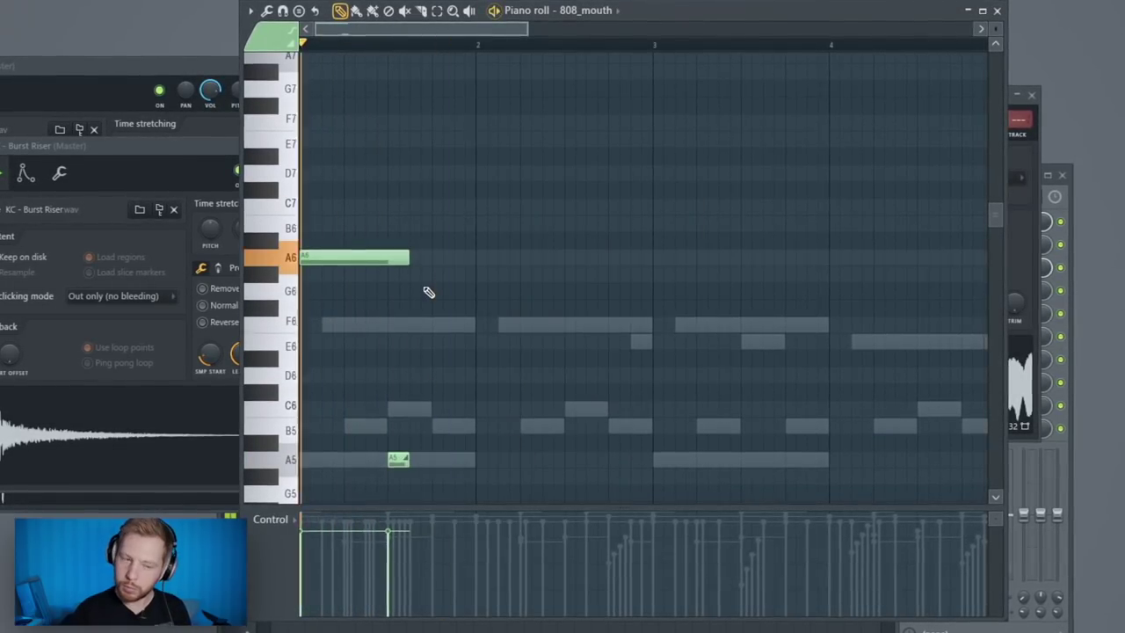
pyautogui.press('space')
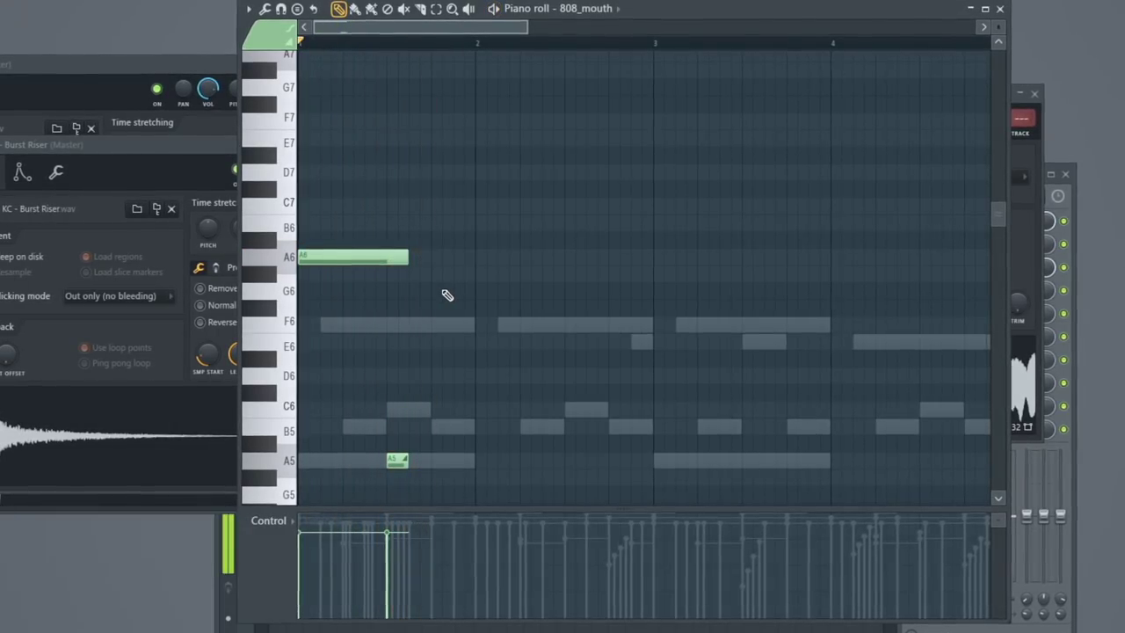
# Step: Continue the 808_mouth line in bar 2 with a two-beat F6 note plus half-beat B7 and F8 notes, making the B7 note a slide
pyautogui.click(528, 324)
pyautogui.click(505, 137)
pyautogui.scroll(-2, 621, 381)
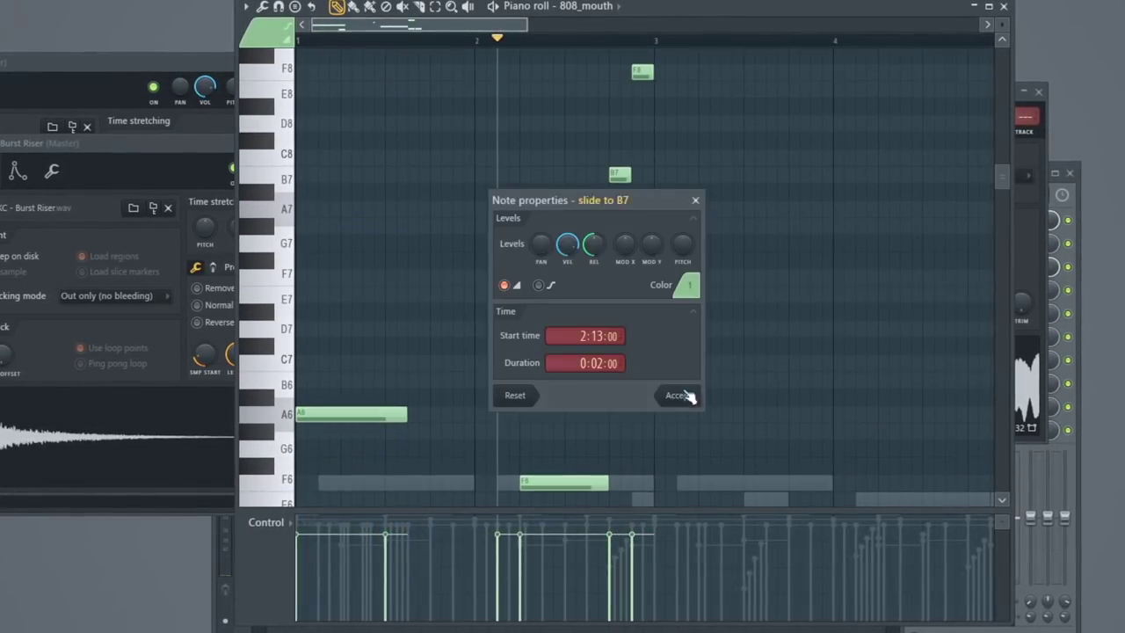
pyautogui.click(680, 395)
pyautogui.click(627, 384)
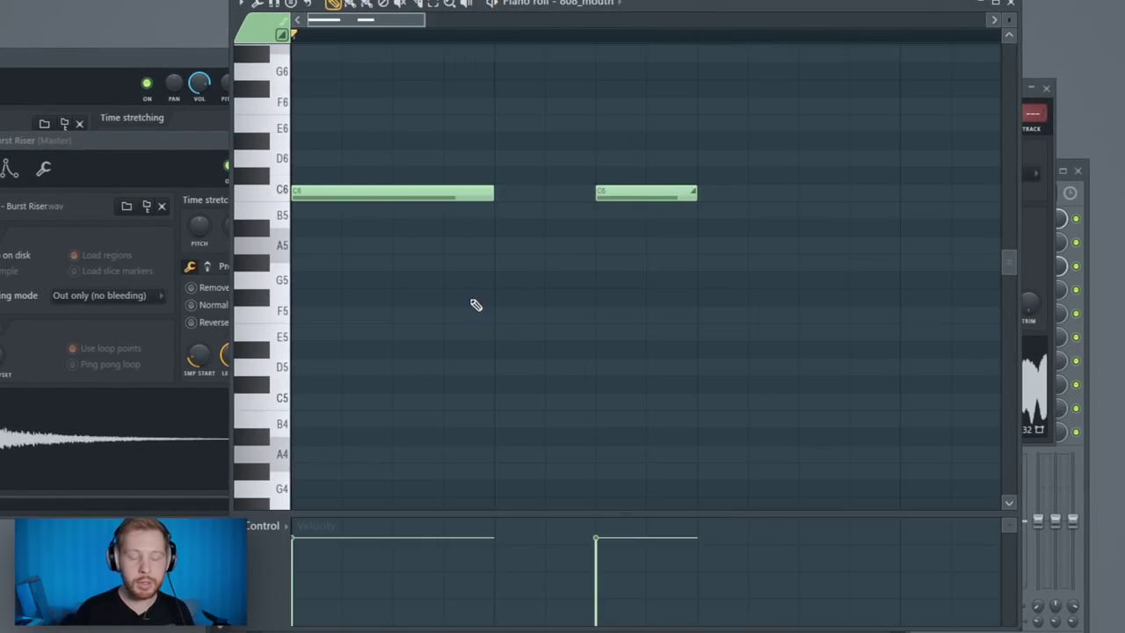
# Step: Play the slide-note example, add half-beat G6 and A#6 slide notes in bar 1, and play it again
pyautogui.press('space')
pyautogui.press('space')
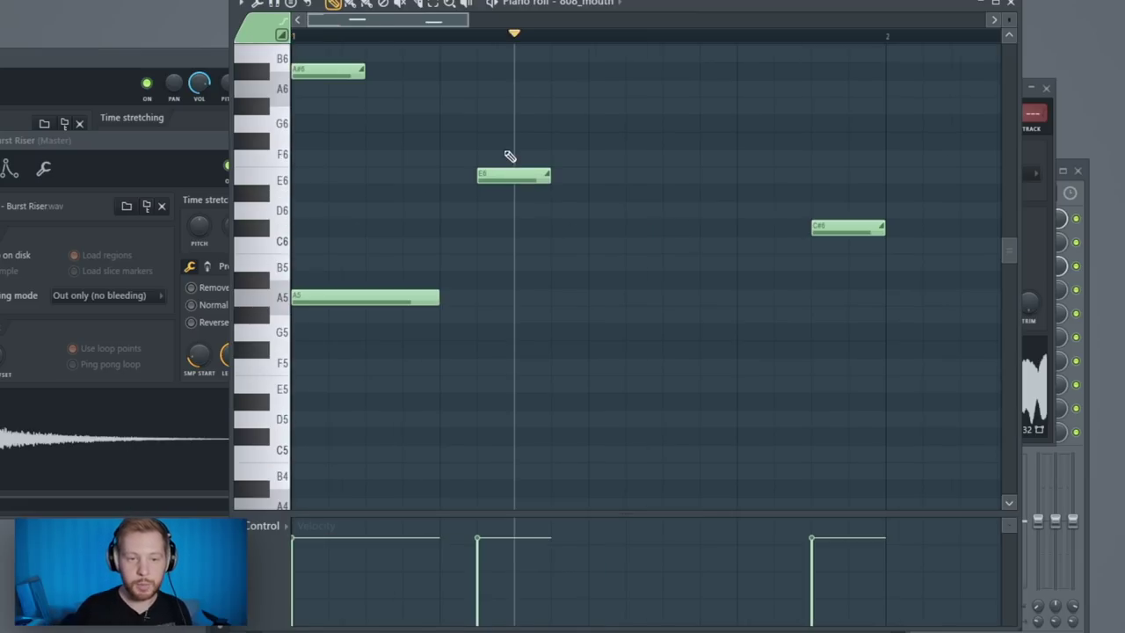
pyautogui.click(663, 124)
pyautogui.click(795, 124)
pyautogui.moveTo(821, 67); pyautogui.dragTo(771, 79)
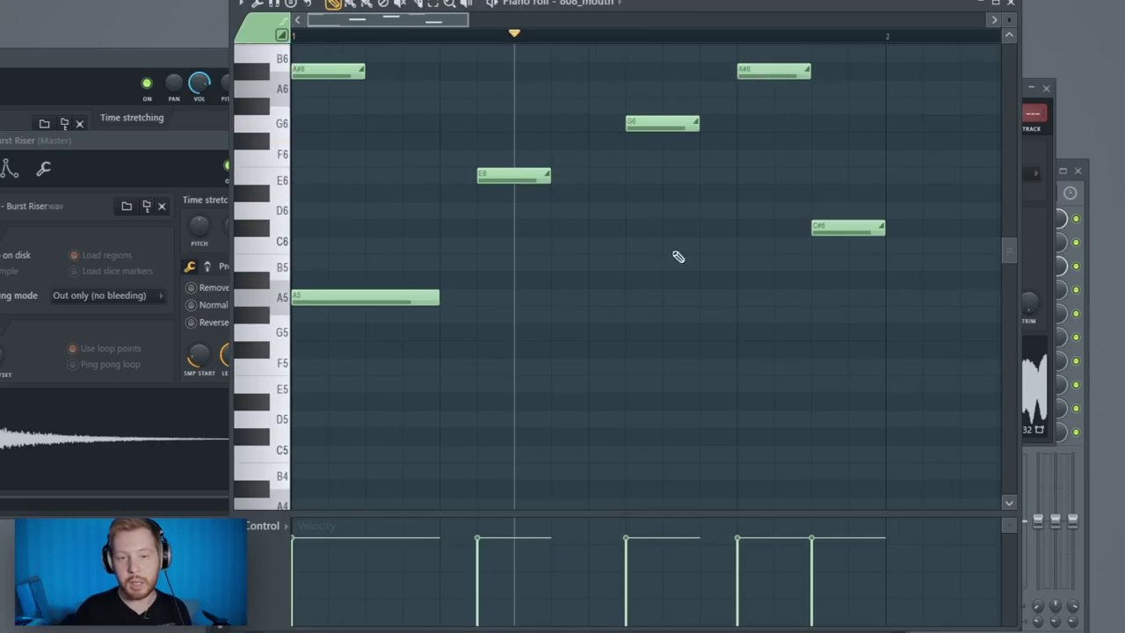
pyautogui.scroll(-2, 566, 325)
pyautogui.press('space')
pyautogui.press('space')
# Step: Try adding three one-beat A5 notes beneath the slide notes in the example and play it back
pyautogui.click(431, 298)
pyautogui.click(527, 300)
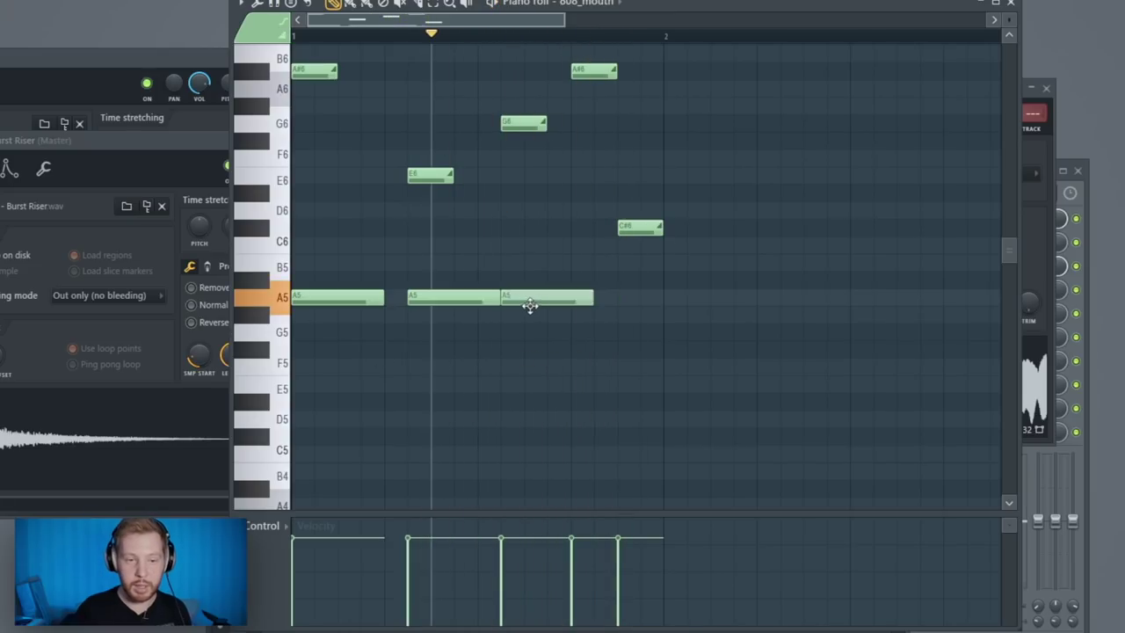
pyautogui.click(614, 300)
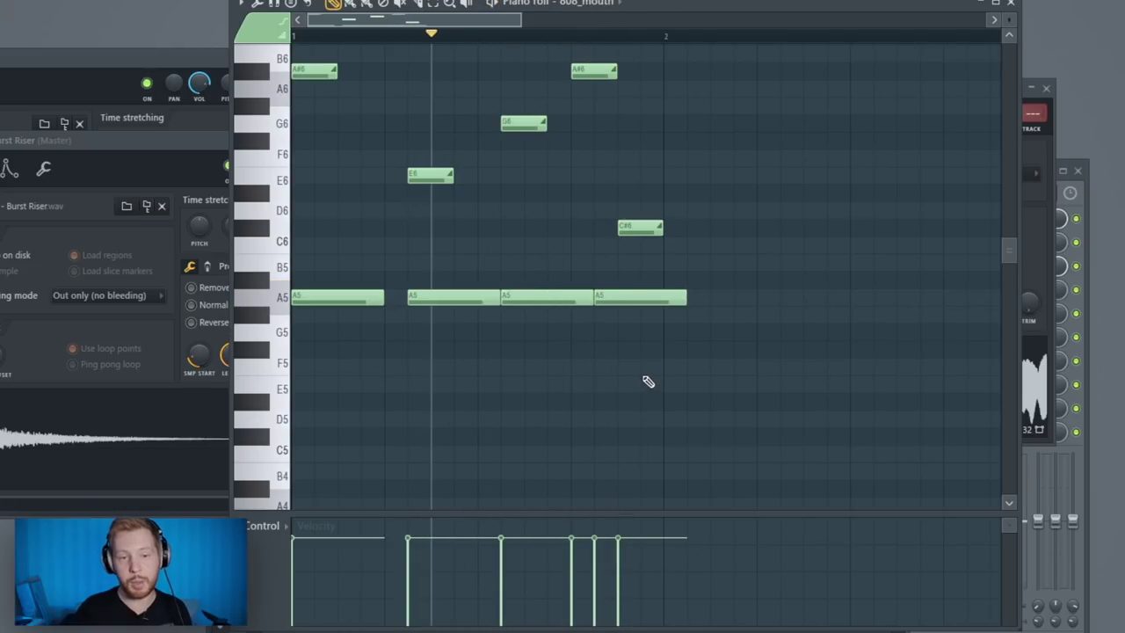
pyautogui.press('space')
pyautogui.press('space')
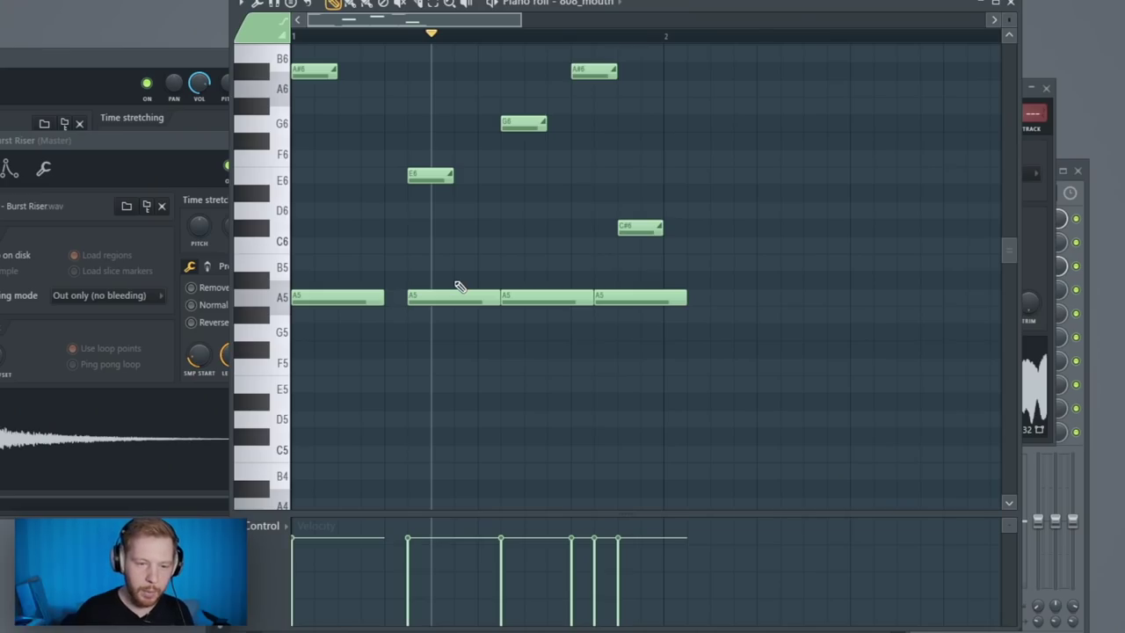
# Step: Delete the three extra A5 notes, keeping only the first A5 note
pyautogui.rightClick(458, 297)
pyautogui.rightClick(545, 298)
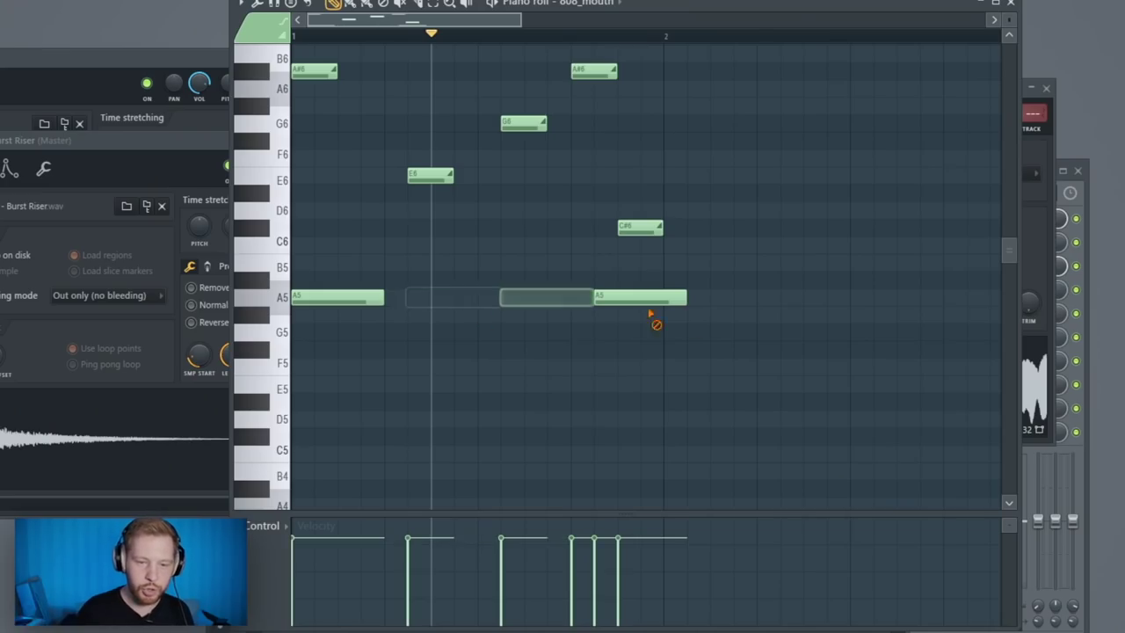
pyautogui.rightClick(634, 298)
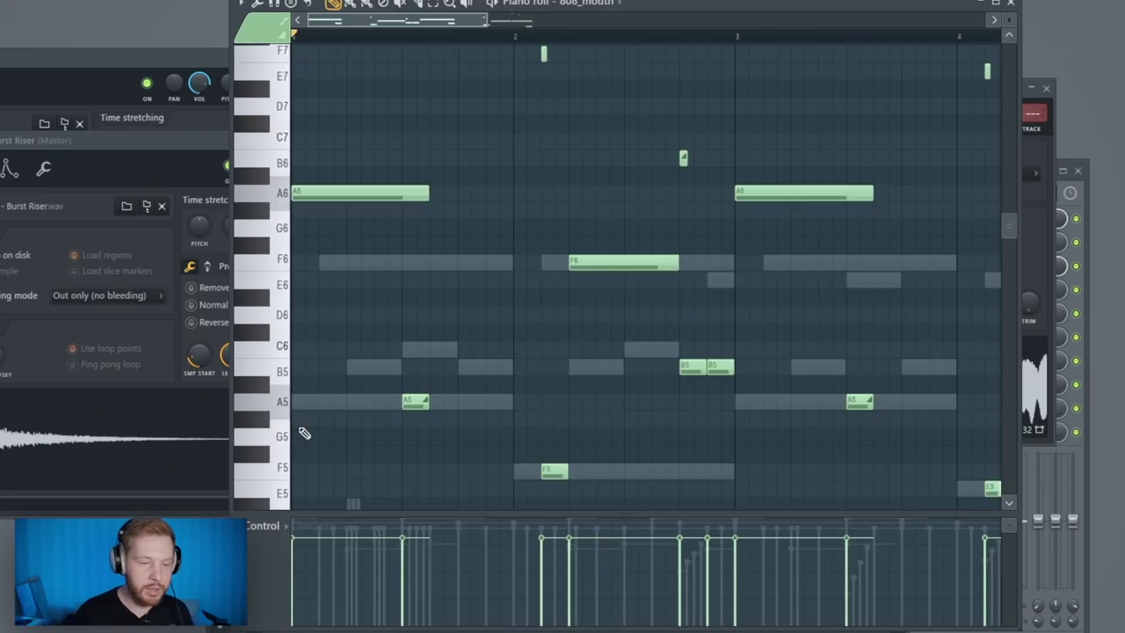
# Step: Play back the 808_mouth line and examine its slide notes in bars 1 and 2
pyautogui.scroll(-2, 352, 423)
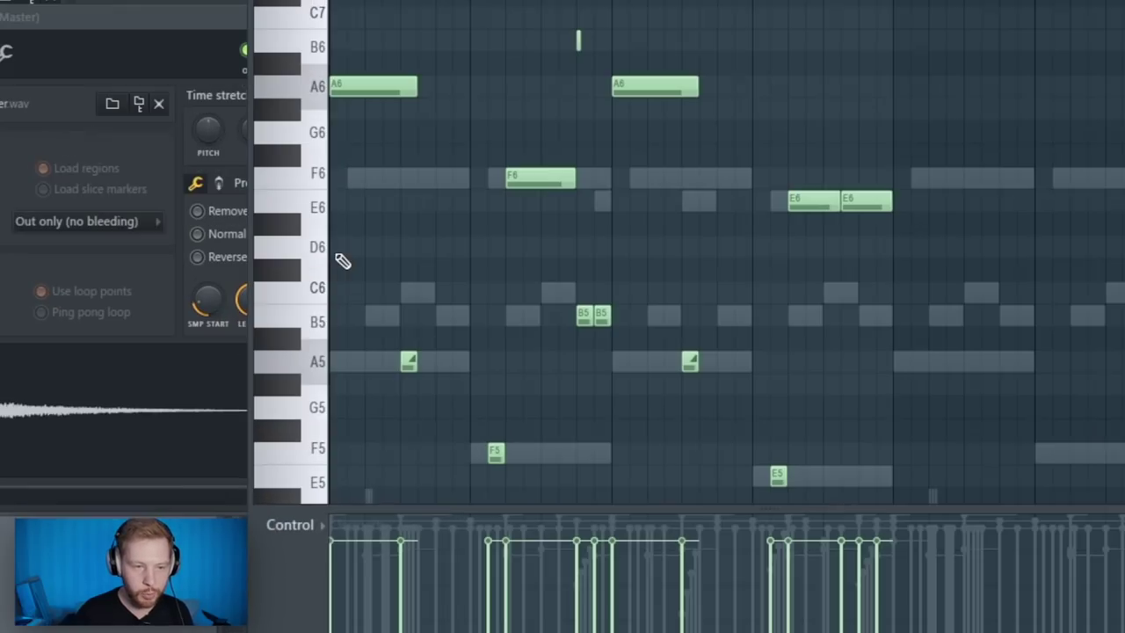
pyautogui.press('space')
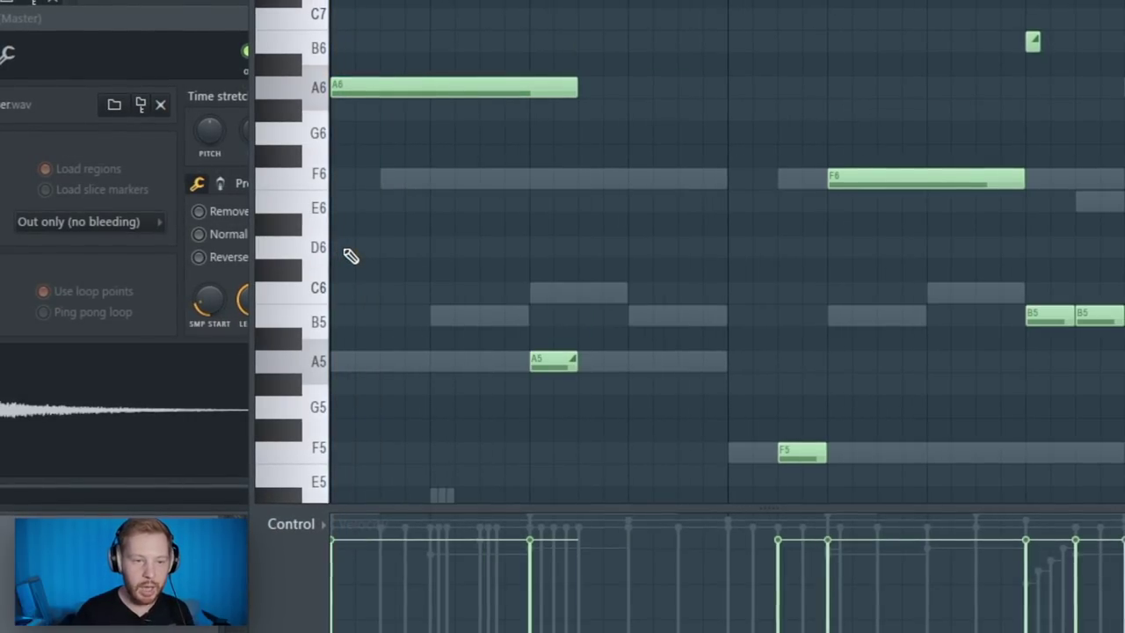
pyautogui.moveTo(403, 188); pyautogui.dragTo(402, 56)
pyautogui.rightClick(510, 243)
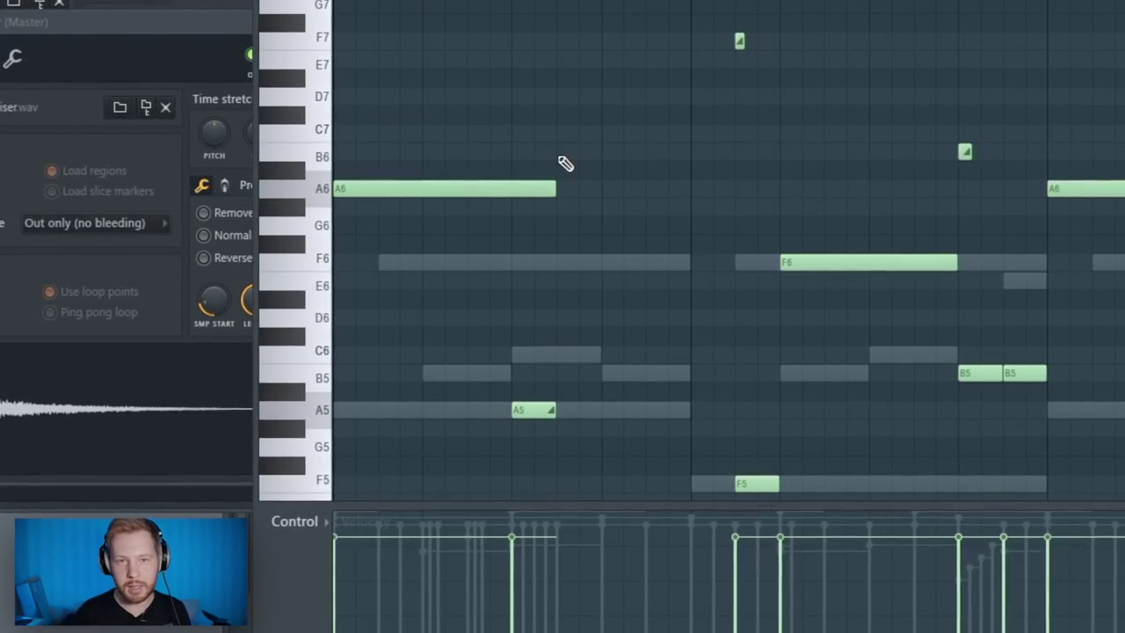
pyautogui.press('space')
pyautogui.click(703, 0)
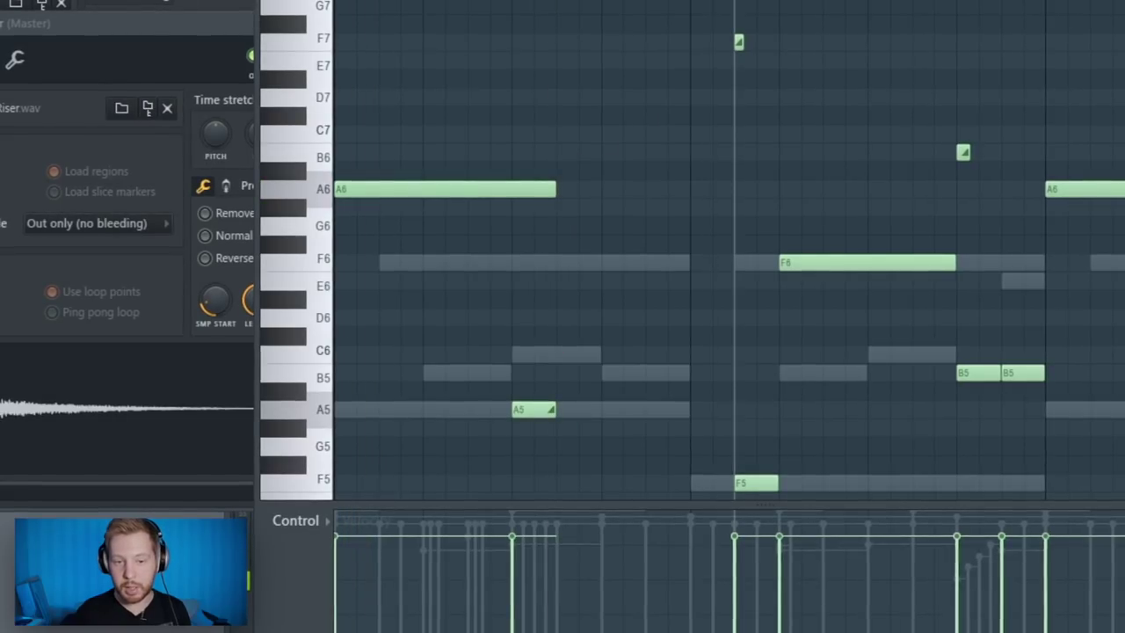
pyautogui.scroll(3, 743, 219)
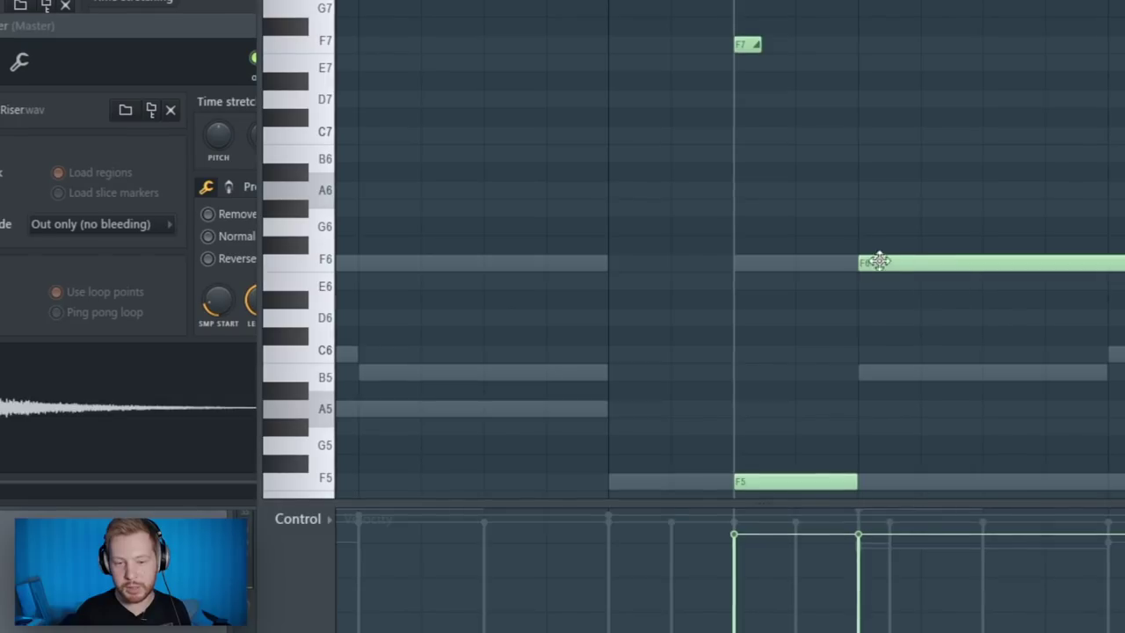
# Step: Play back the rest of the 808_mouth line and examine its slide notes through bar 4
pyautogui.scroll(-5, 866, 260)
pyautogui.scroll(3, 1011, 392)
pyautogui.scroll(4, 919, 299)
pyautogui.press('space')
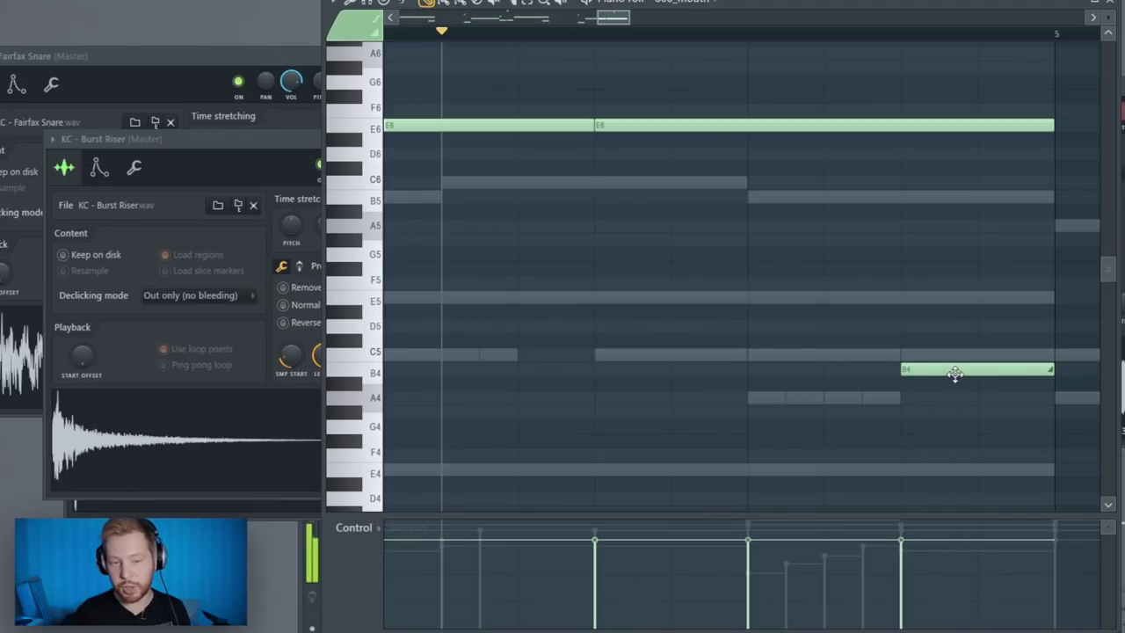
pyautogui.scroll(-5, 954, 373)
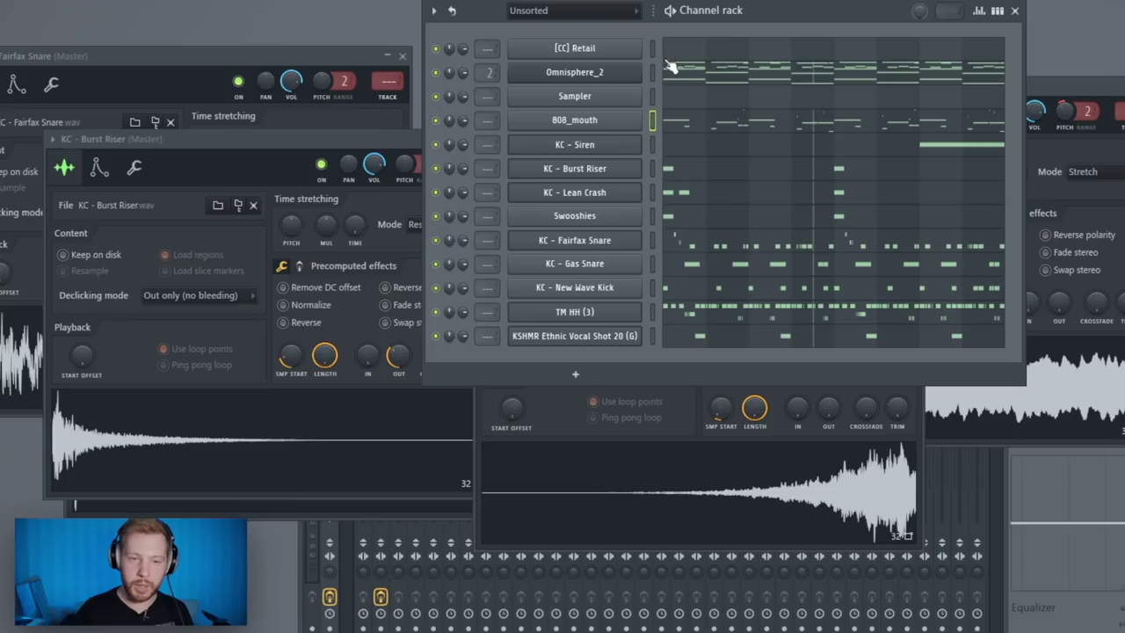
# Step: Insert a Kontakt 5 channel with the EXHALE vocal engine and its 144. Skyward pad preset
pyautogui.rightClick(580, 78)
pyautogui.moveTo(683, 181)
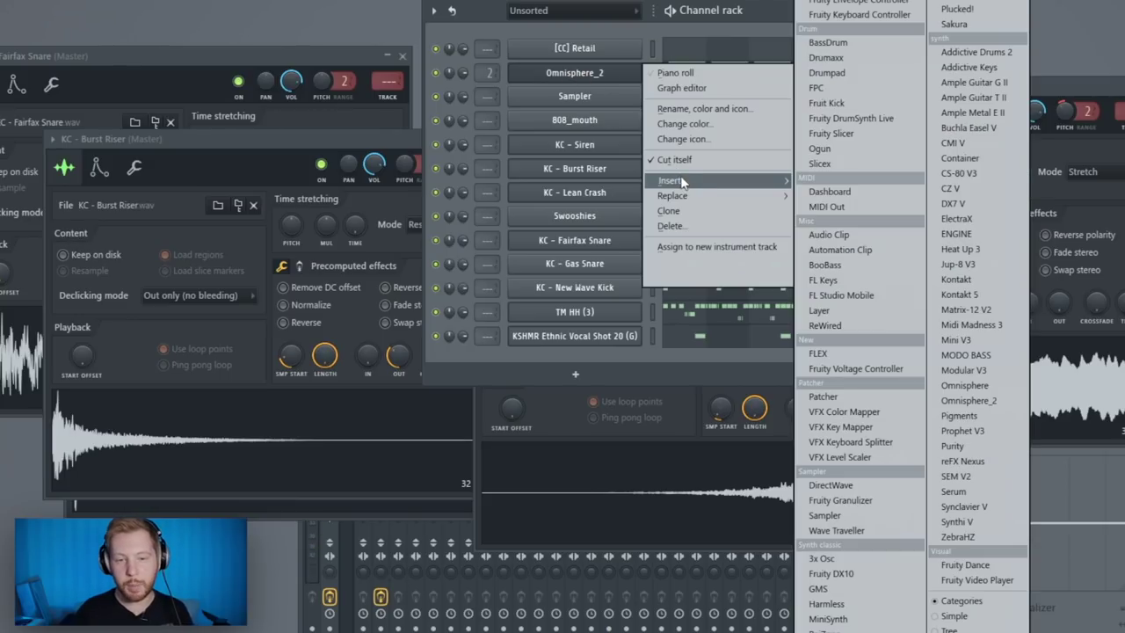
pyautogui.click(986, 296)
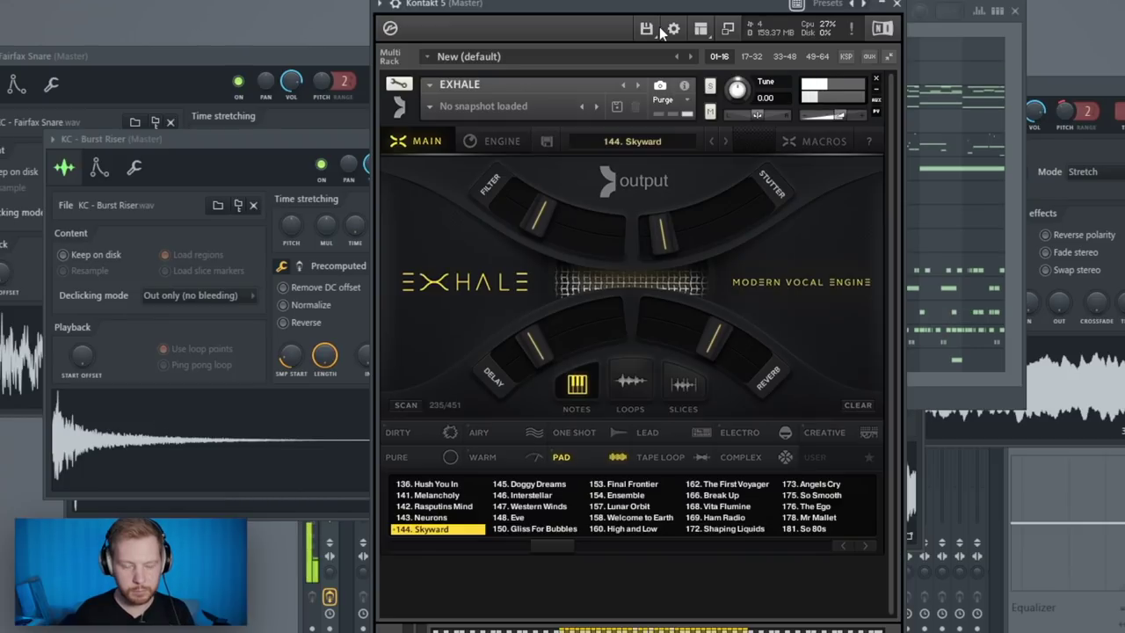
pyautogui.click(896, 5)
# Step: Draw one-bar Kontakt 5 notes A4, F4, A4 and E4 in bars 1–4, duplicate them through bar 8, and cut them for Pattern 3
pyautogui.click(672, 81)
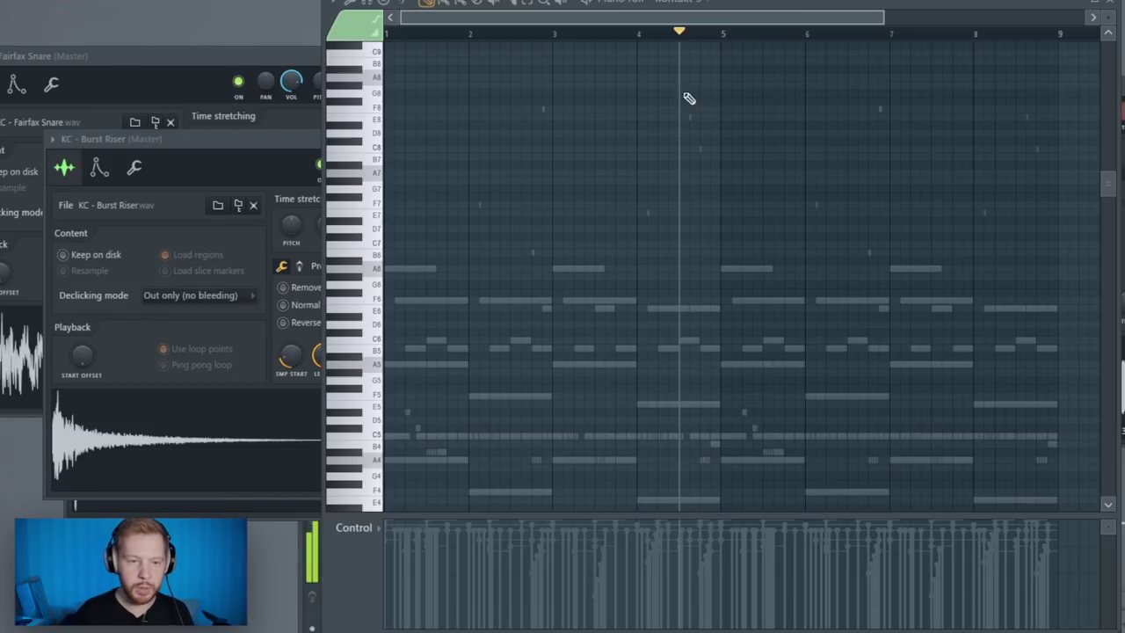
pyautogui.scroll(-2, 513, 360)
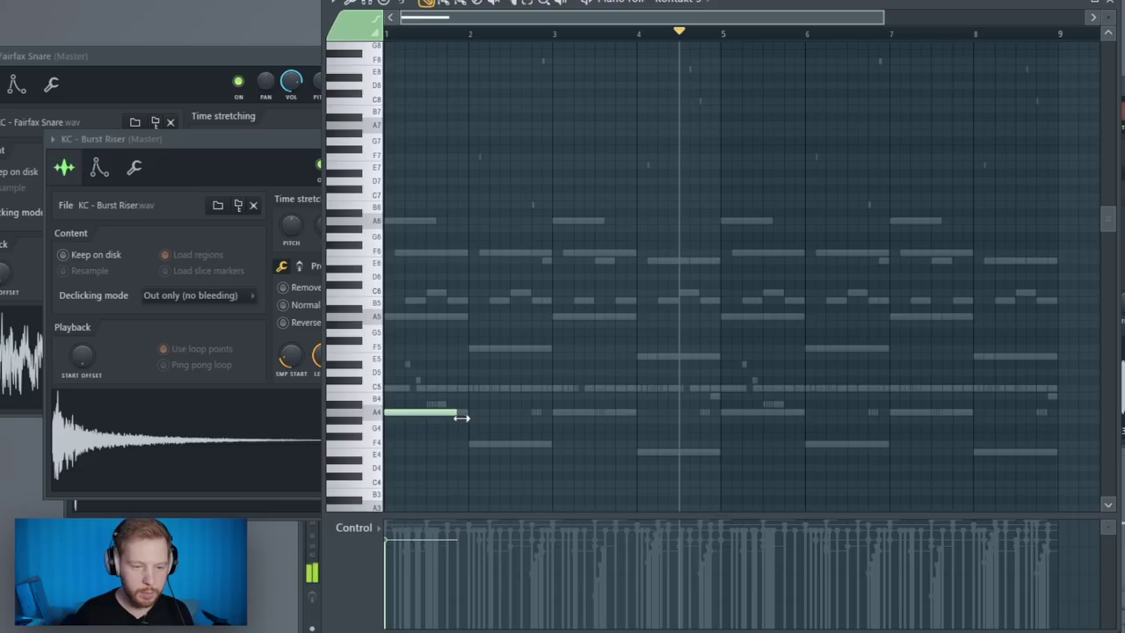
pyautogui.moveTo(459, 417); pyautogui.dragTo(468, 418)
pyautogui.click(520, 446)
pyautogui.click(571, 412)
pyautogui.click(647, 451)
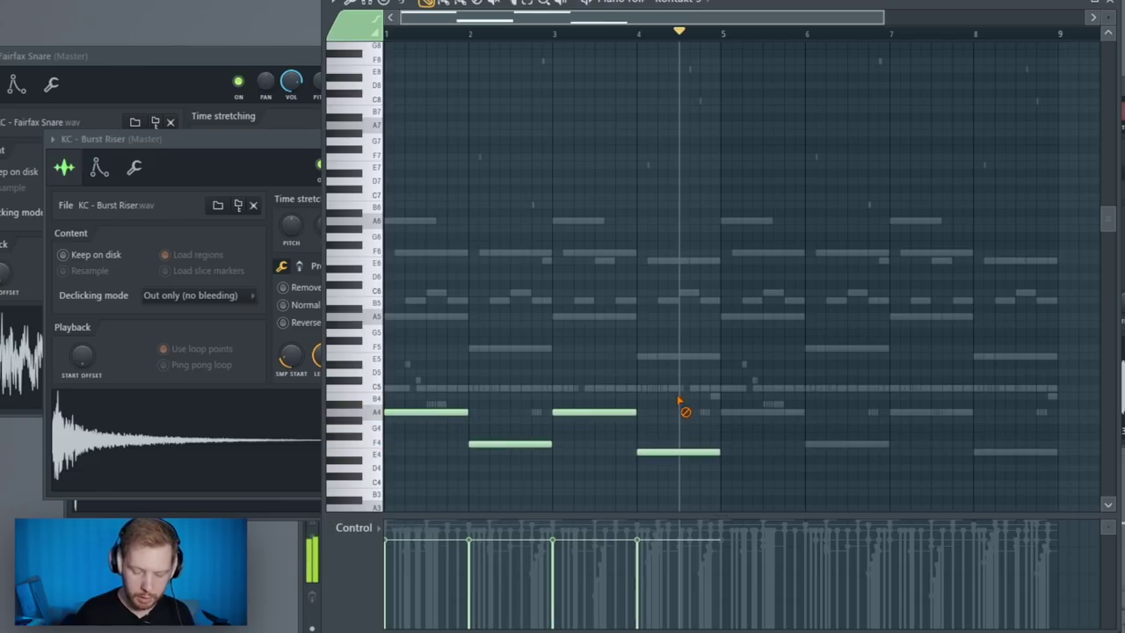
pyautogui.hotkey('ctrl', 'b')
pyautogui.hotkey('ctrl', 'x')
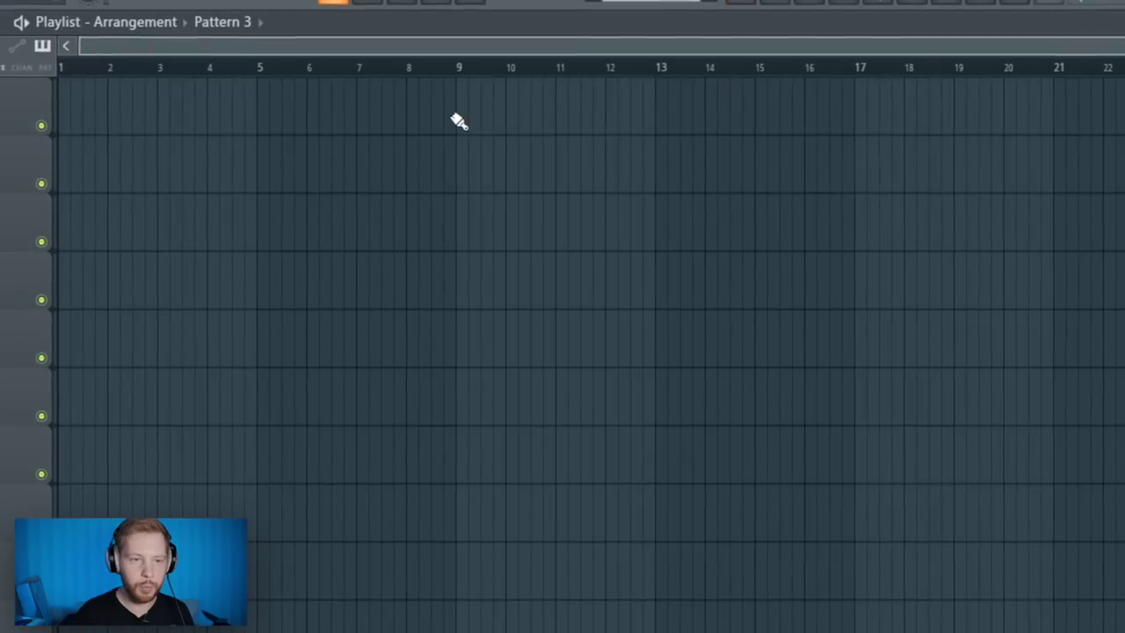
# Step: Place Pattern 3 at bar 1 on Track 1 of the playlist and consolidate it into an audio clip
pyautogui.click(63, 123)
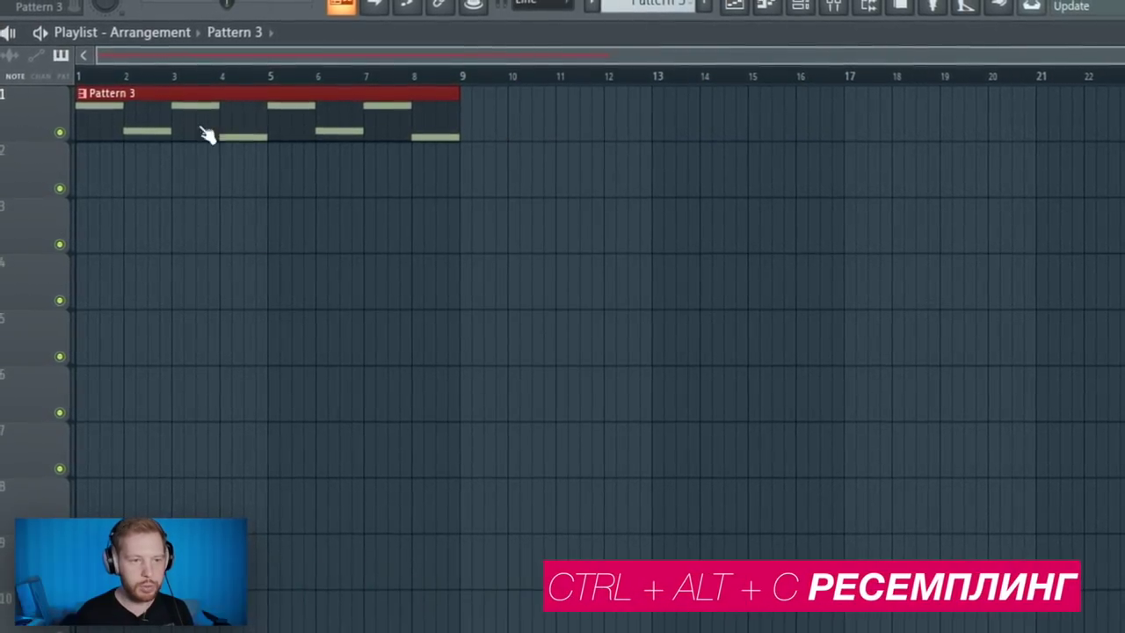
pyautogui.hotkey('ctrl', 'alt', 'c')
pyautogui.press('Return')
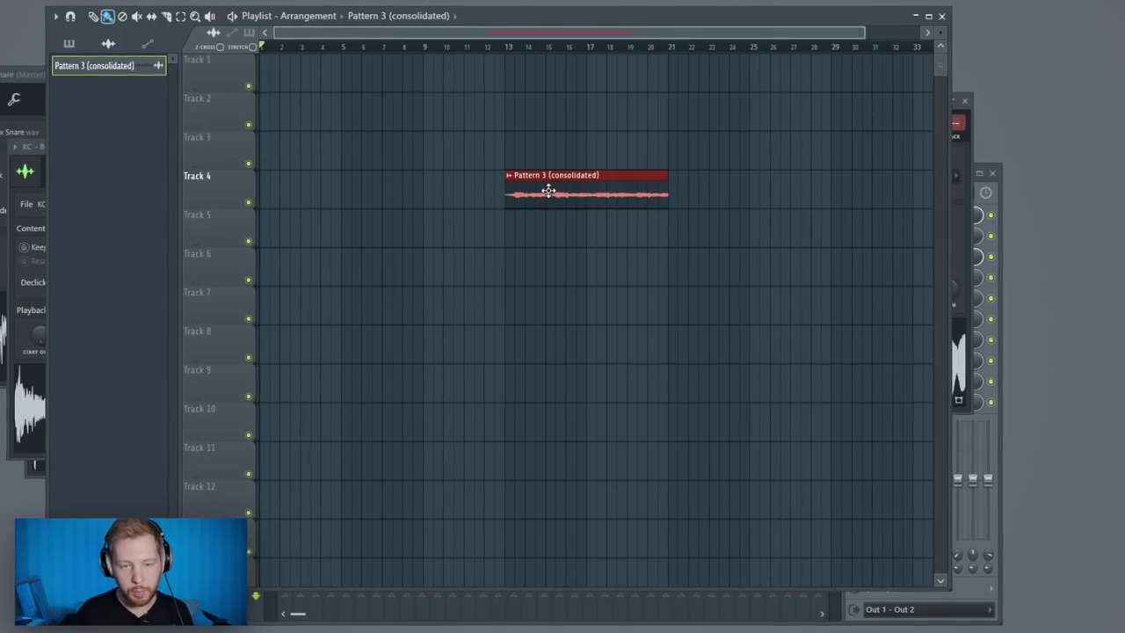
# Step: Reverse the consolidated Pattern 3 clip on Track 4 and chop it in bars
pyautogui.doubleClick(547, 191)
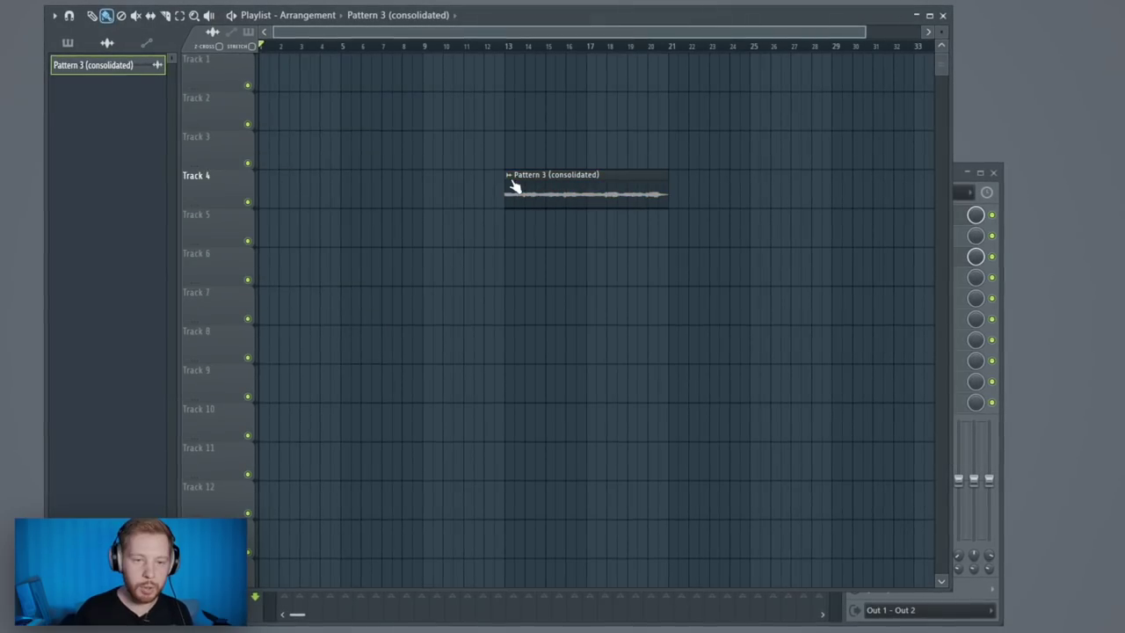
pyautogui.click(510, 175)
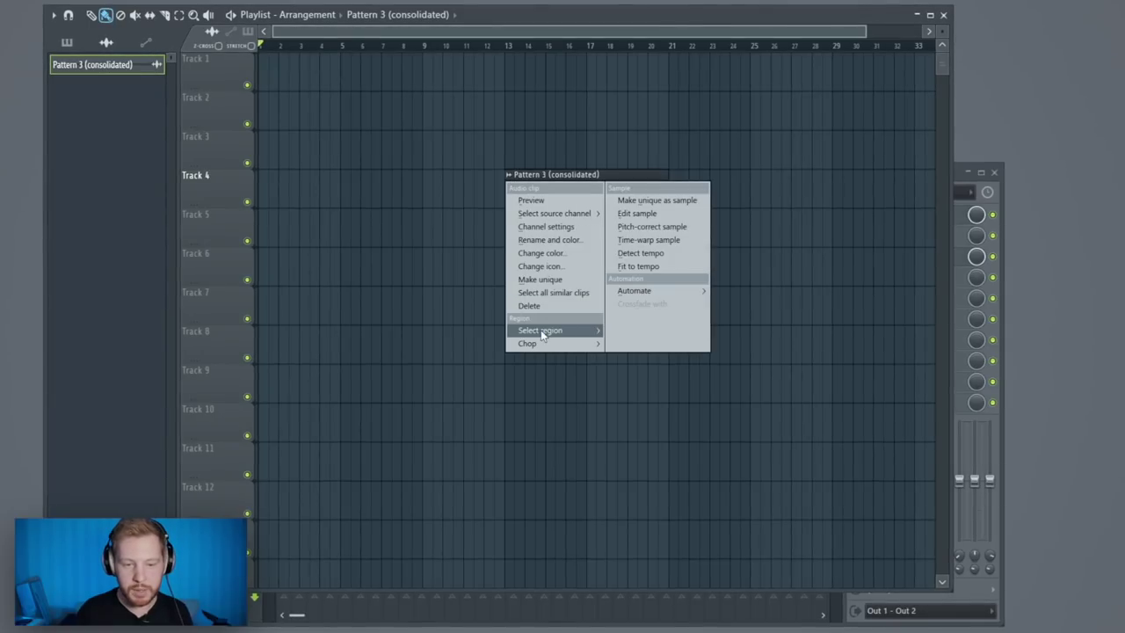
pyautogui.moveTo(531, 343)
pyautogui.moveTo(650, 424)
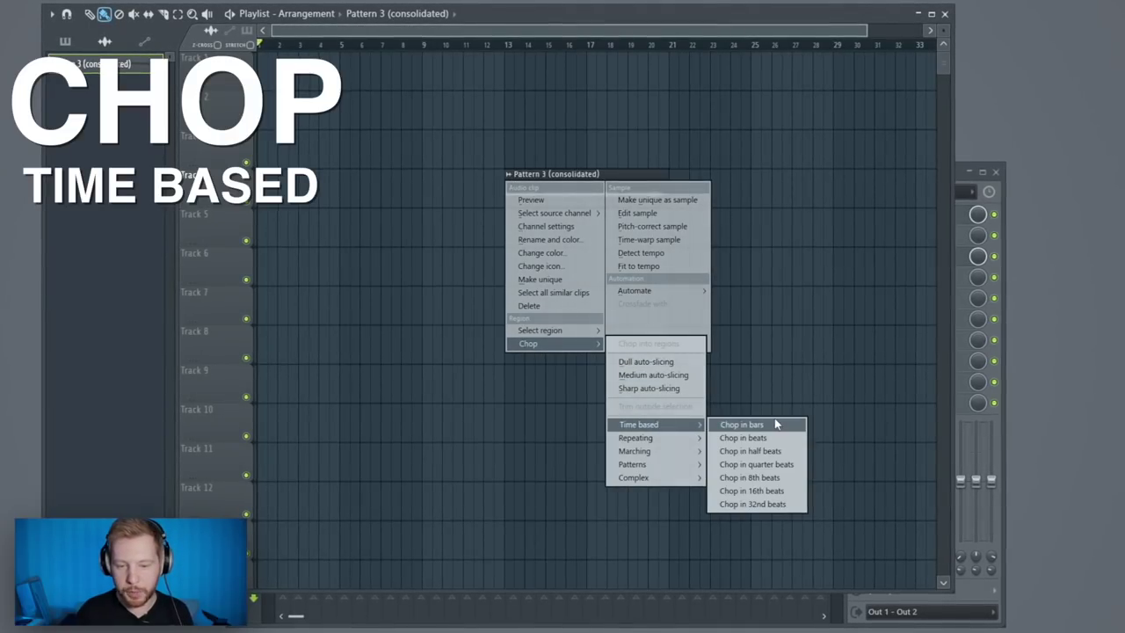
pyautogui.click(775, 424)
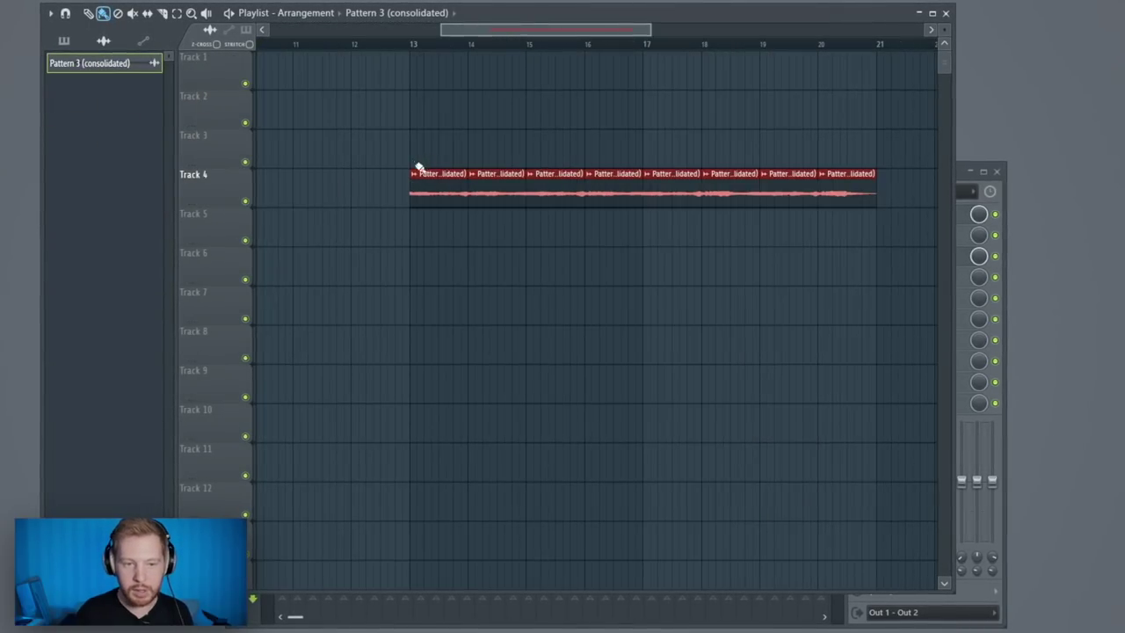
# Step: Delete the four one-bar slices in bars 17–20, keeping the slices in bars 13–16
pyautogui.moveTo(414, 167); pyautogui.dragTo(865, 230)
pyautogui.rightClick(721, 269)
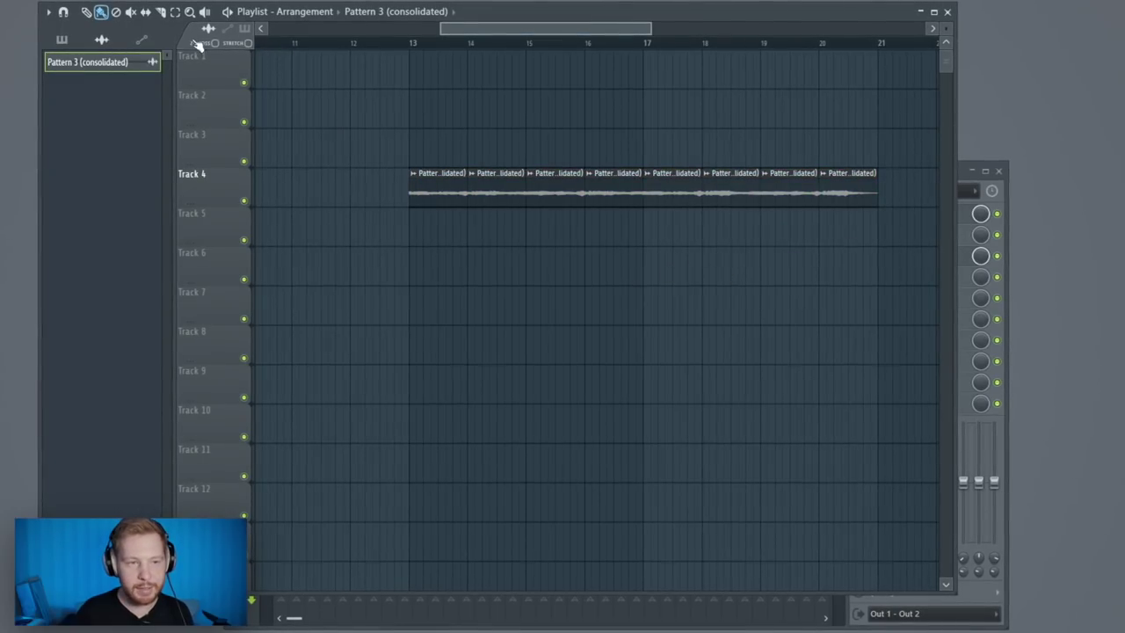
pyautogui.rightClick(682, 180)
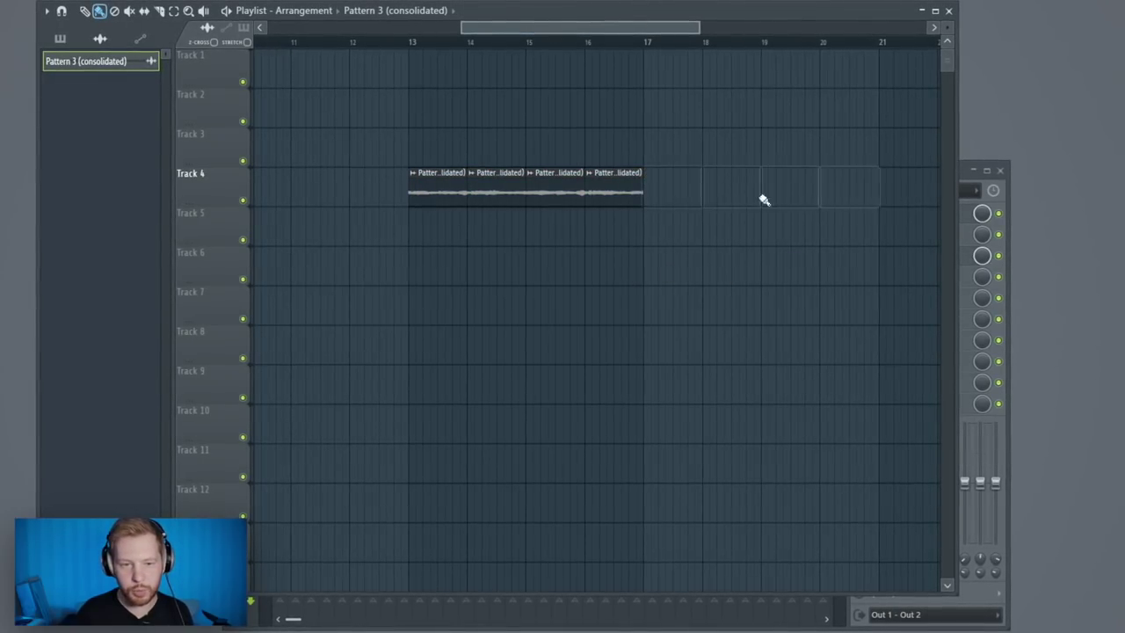
# Step: Trim the four remaining slices, stretch each one back to a full bar, and play them from bar 13
pyautogui.moveTo(639, 193); pyautogui.dragTo(618, 198)
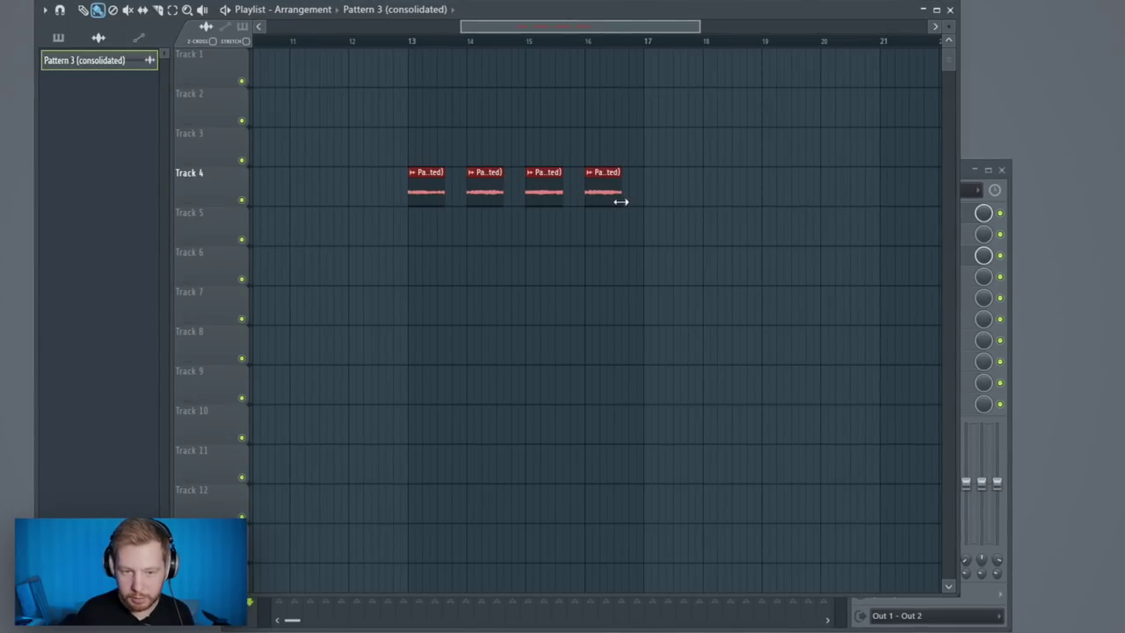
pyautogui.moveTo(430, 193); pyautogui.dragTo(466, 206)
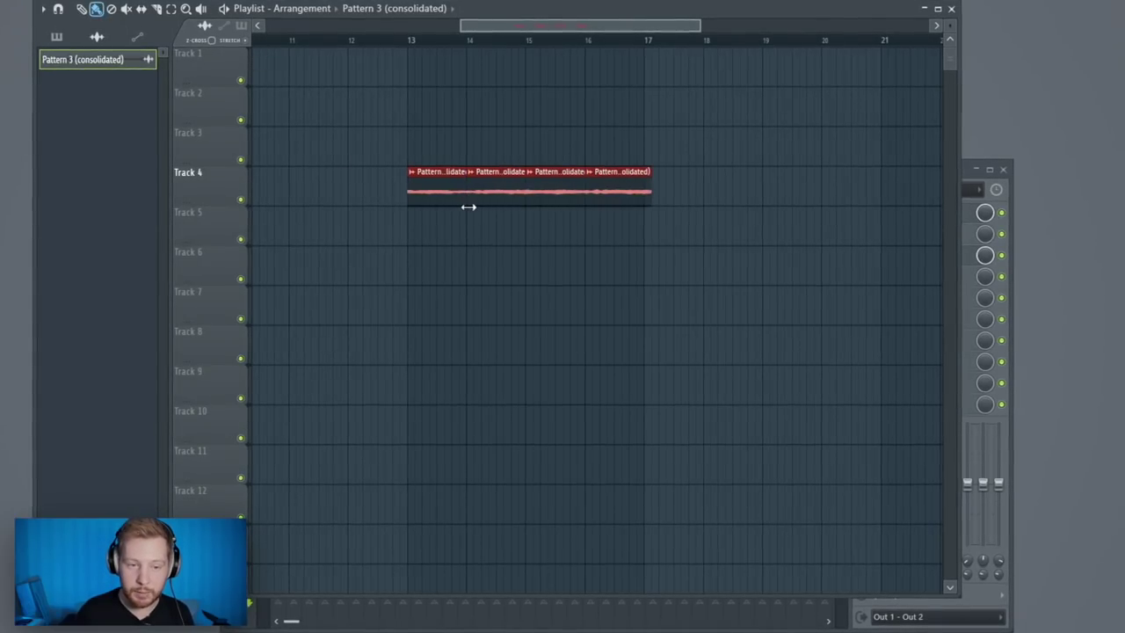
pyautogui.click(411, 38)
pyautogui.press('space')
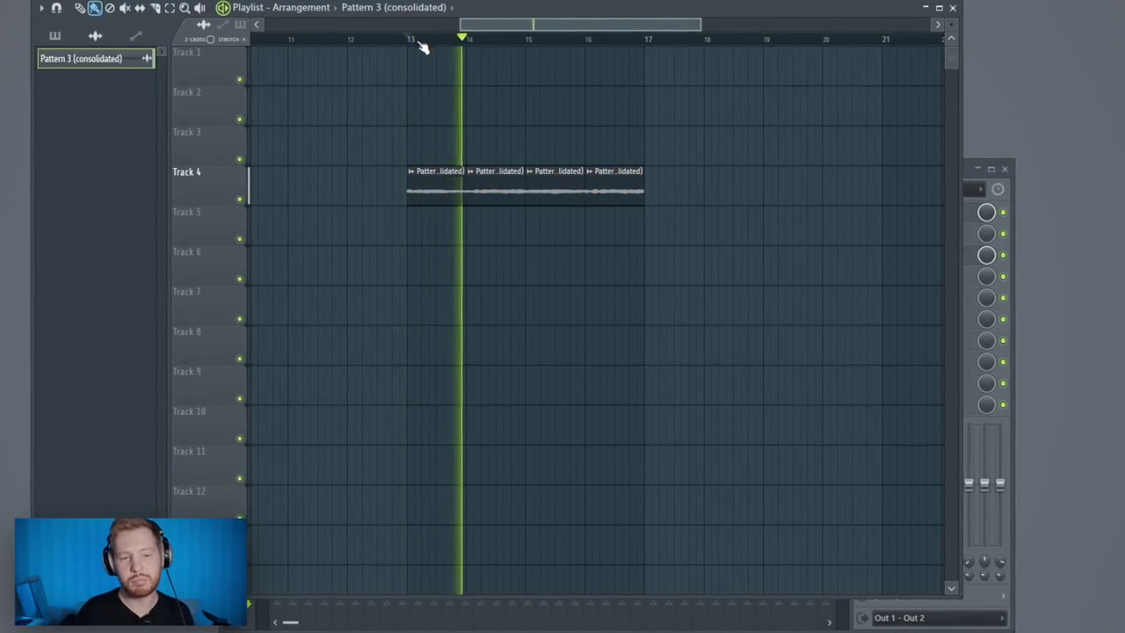
pyautogui.press('space')
# Step: Set the consolidated sample's time-stretching mode to Auto and play the slices again
pyautogui.doubleClick(489, 190)
pyautogui.click(347, 200)
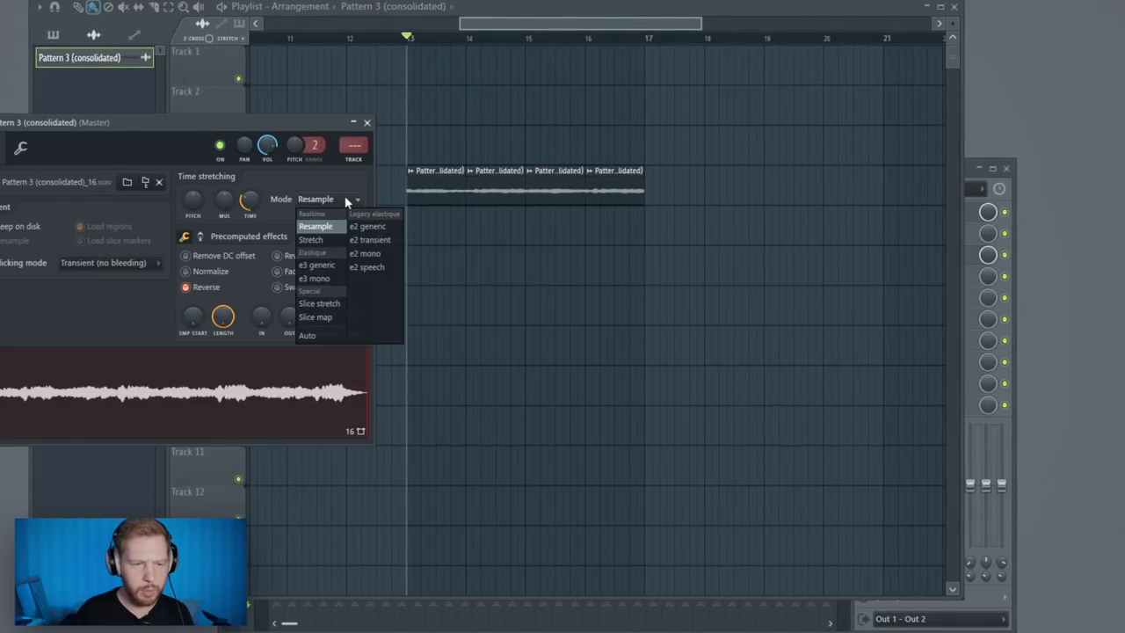
pyautogui.click(321, 337)
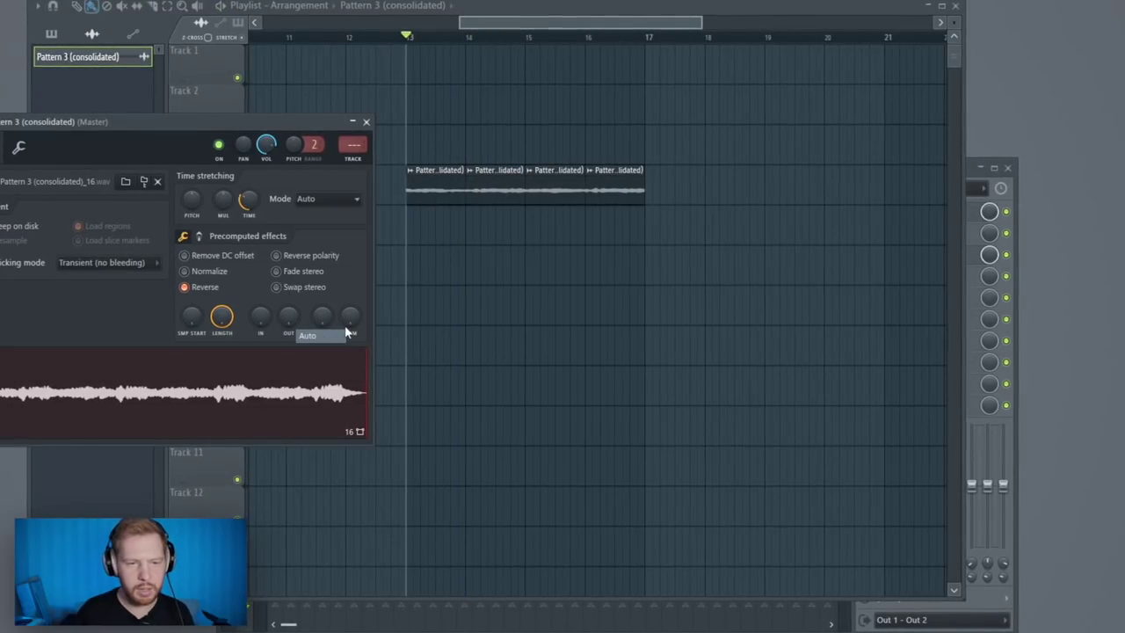
pyautogui.press('space')
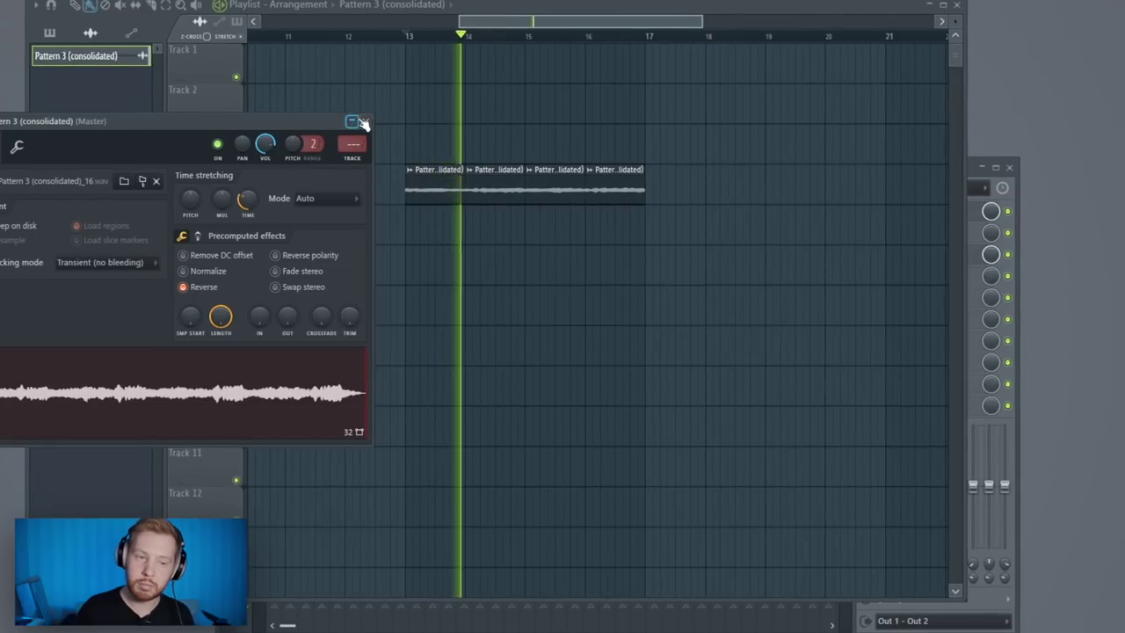
pyautogui.click(366, 122)
pyautogui.press('space')
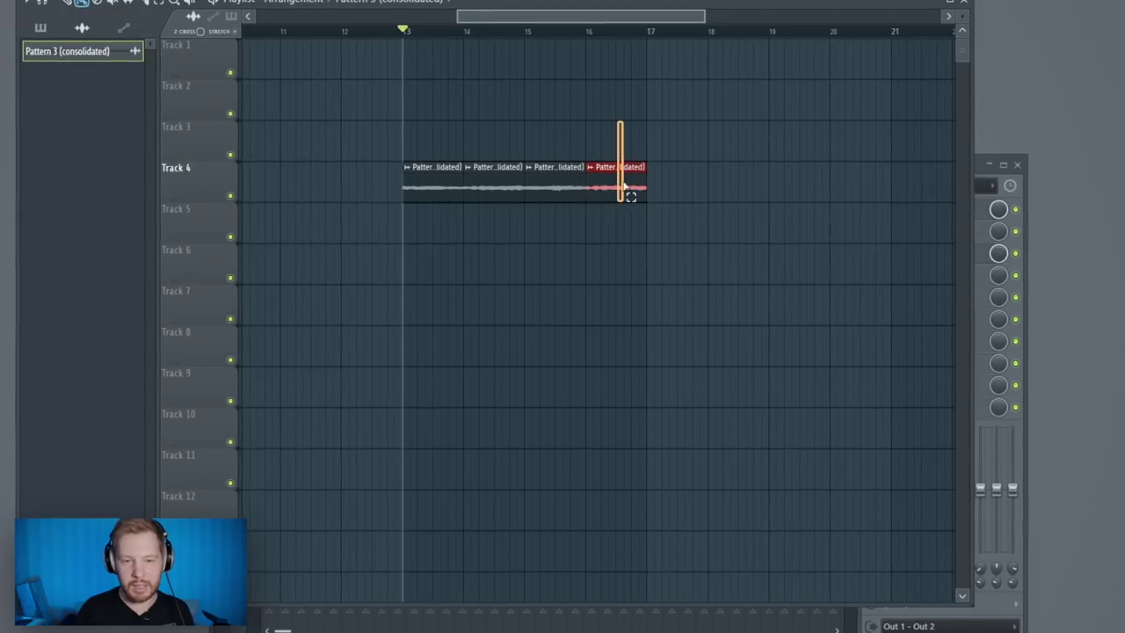
# Step: Duplicate the four stretched slices so they fill bars 13–20 on Track 5
pyautogui.moveTo(606, 183); pyautogui.dragTo(421, 222)
pyautogui.moveTo(552, 181); pyautogui.dragTo(483, 244)
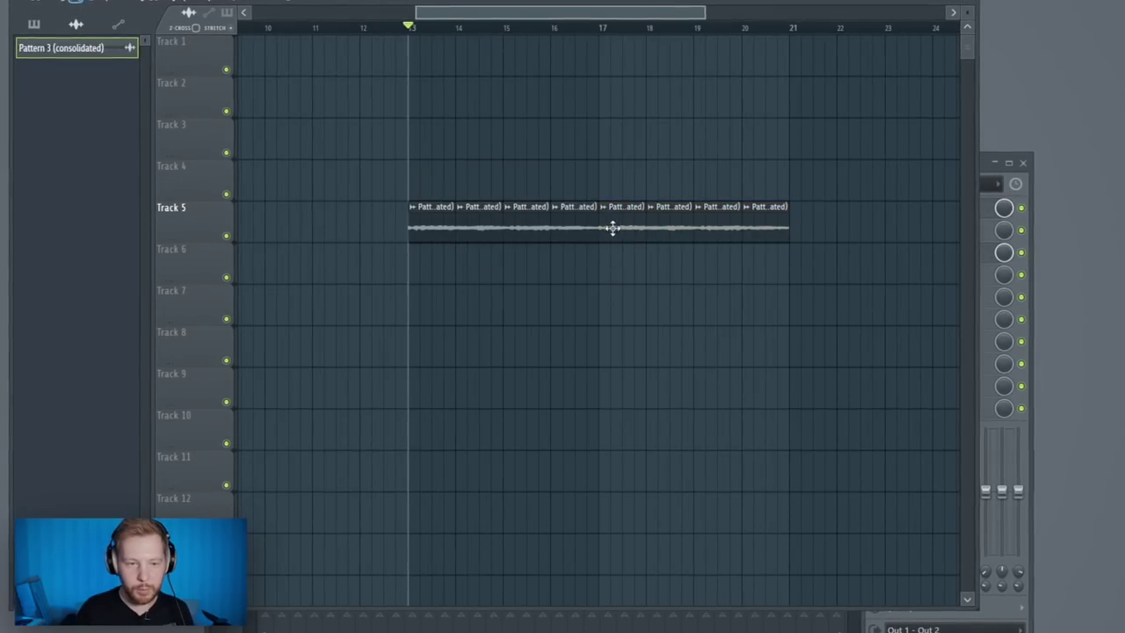
# Step: Route the consolidated sample to mixer Insert 3 and load Looperator in effect slot 1
pyautogui.doubleClick(612, 228)
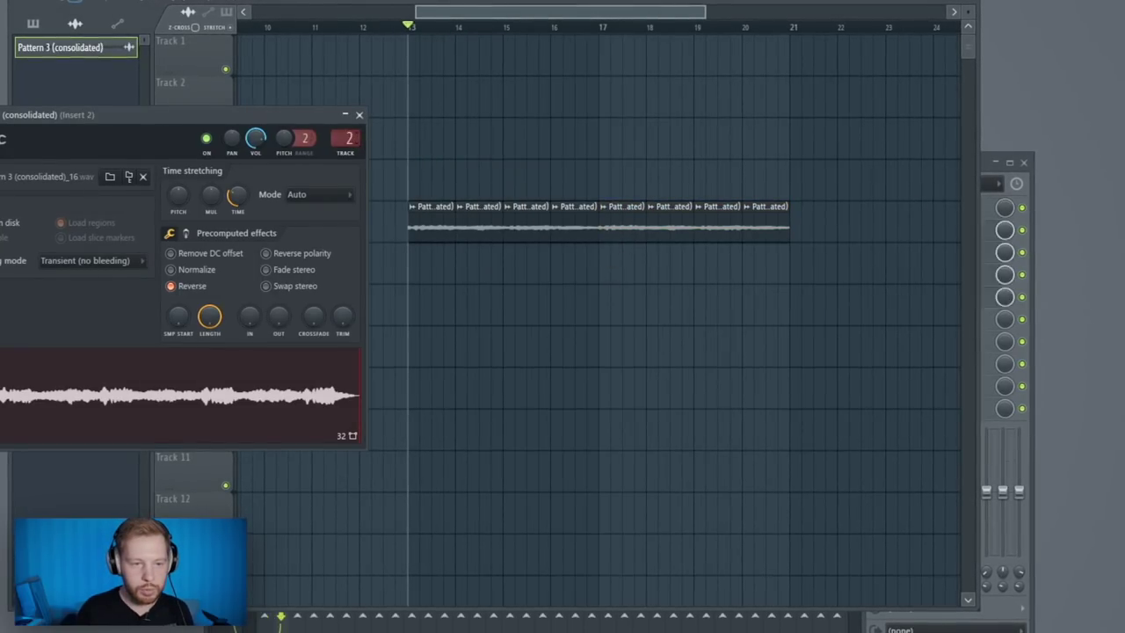
pyautogui.click(986, 229)
pyautogui.click(984, 210)
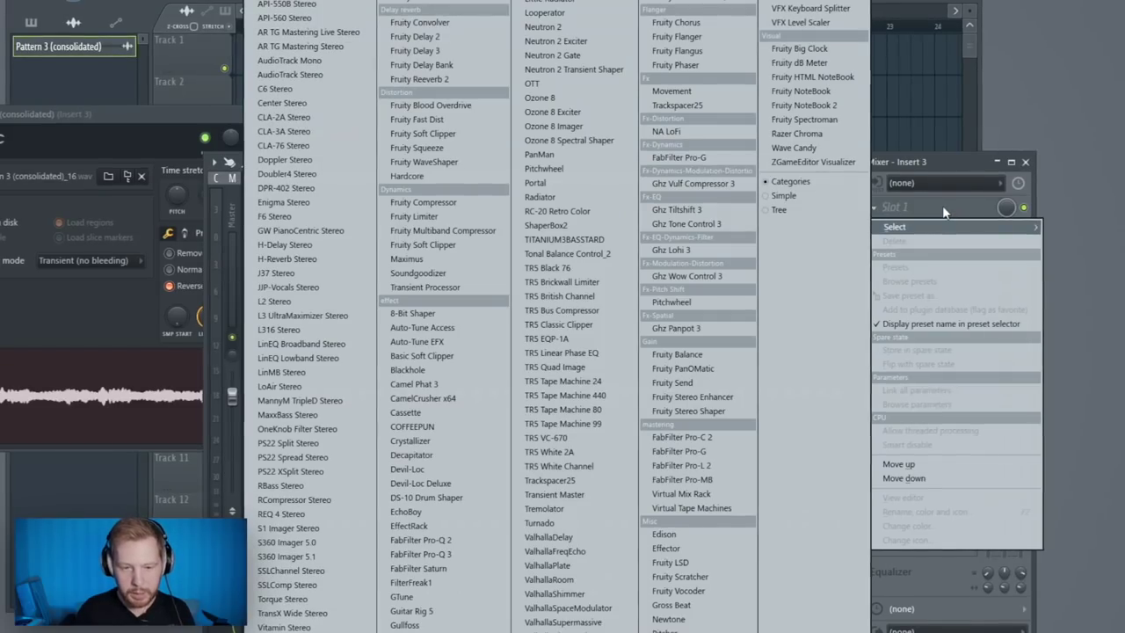
pyautogui.click(216, 127)
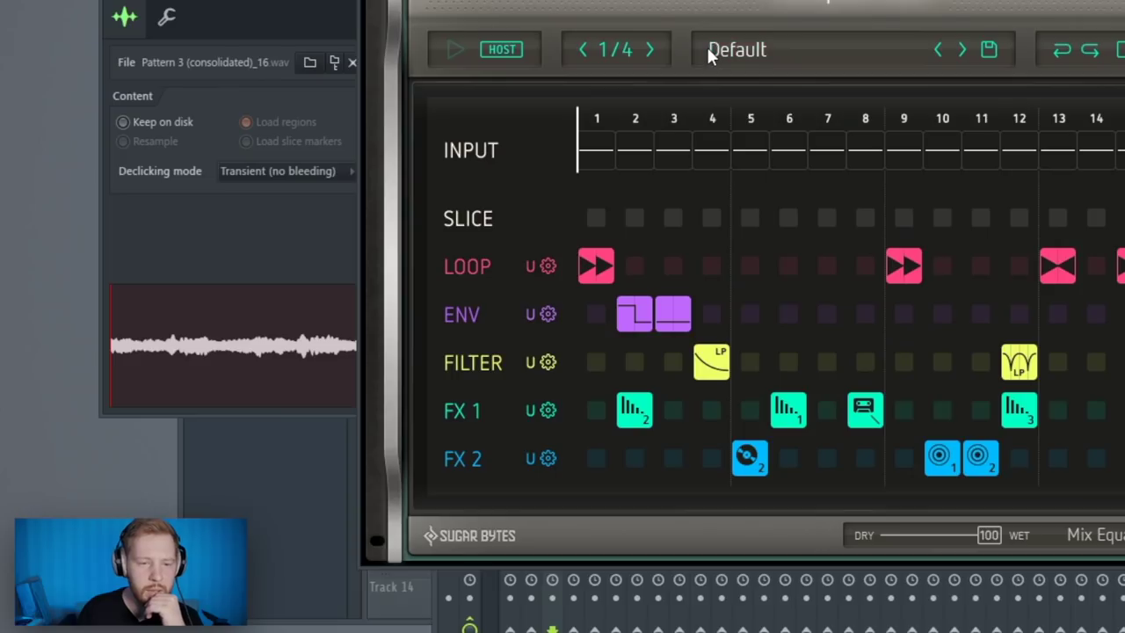
# Step: Load Looperator's XCom preset from the Ambient folder, listen to it, and stop playback
pyautogui.click(706, 45)
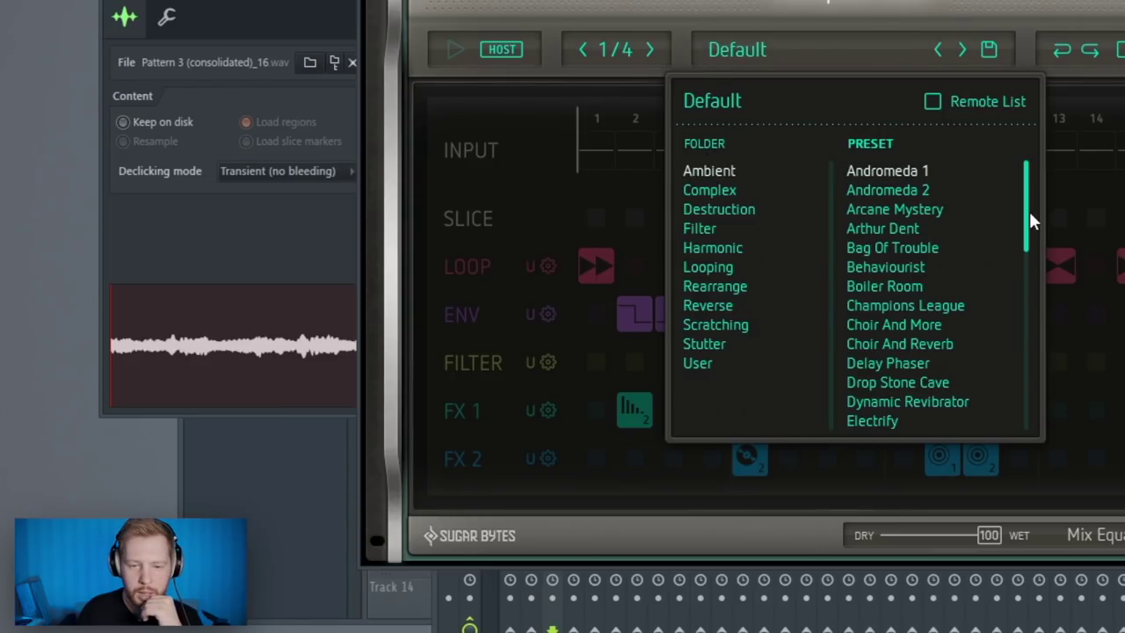
pyautogui.moveTo(1032, 221); pyautogui.dragTo(1037, 455)
pyautogui.click(785, 50)
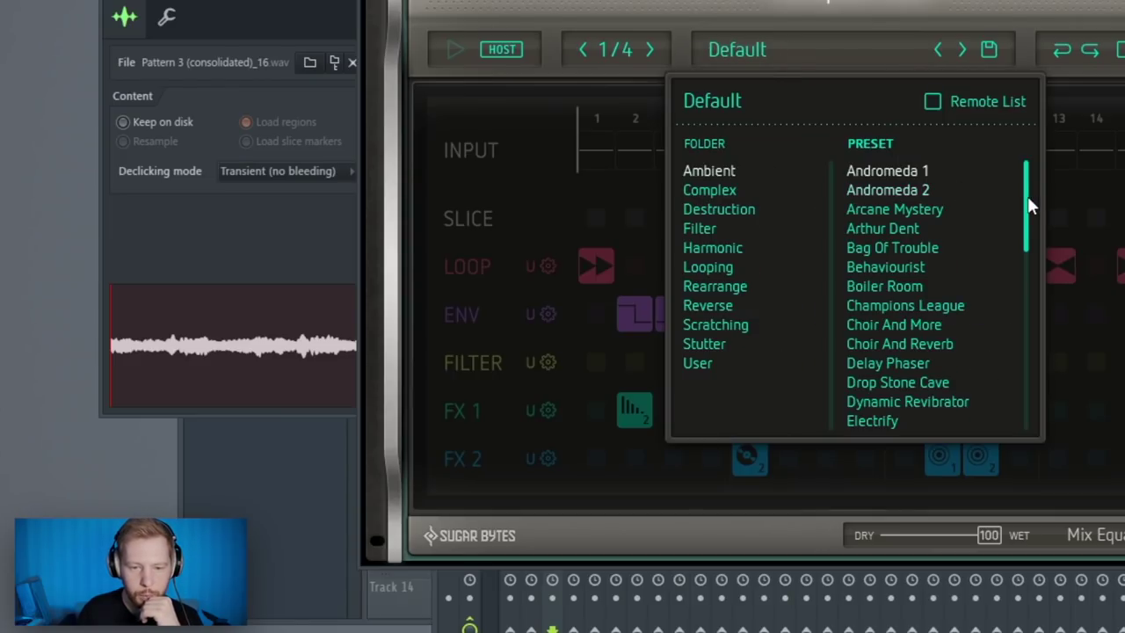
pyautogui.moveTo(1027, 196); pyautogui.dragTo(1027, 413)
pyautogui.click(863, 399)
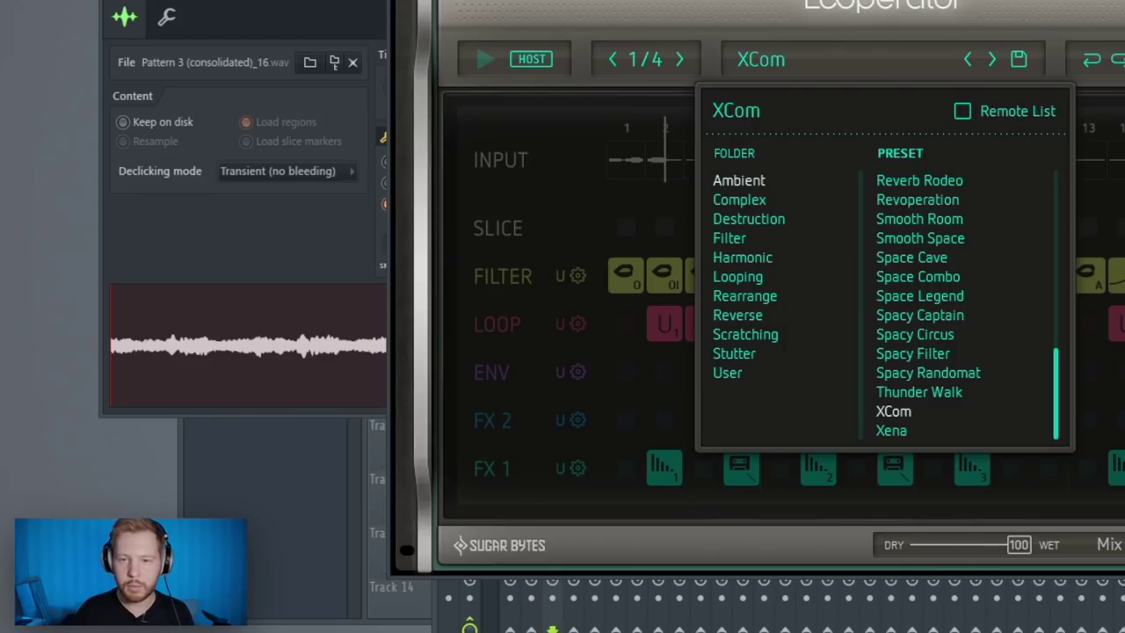
pyautogui.press('Escape')
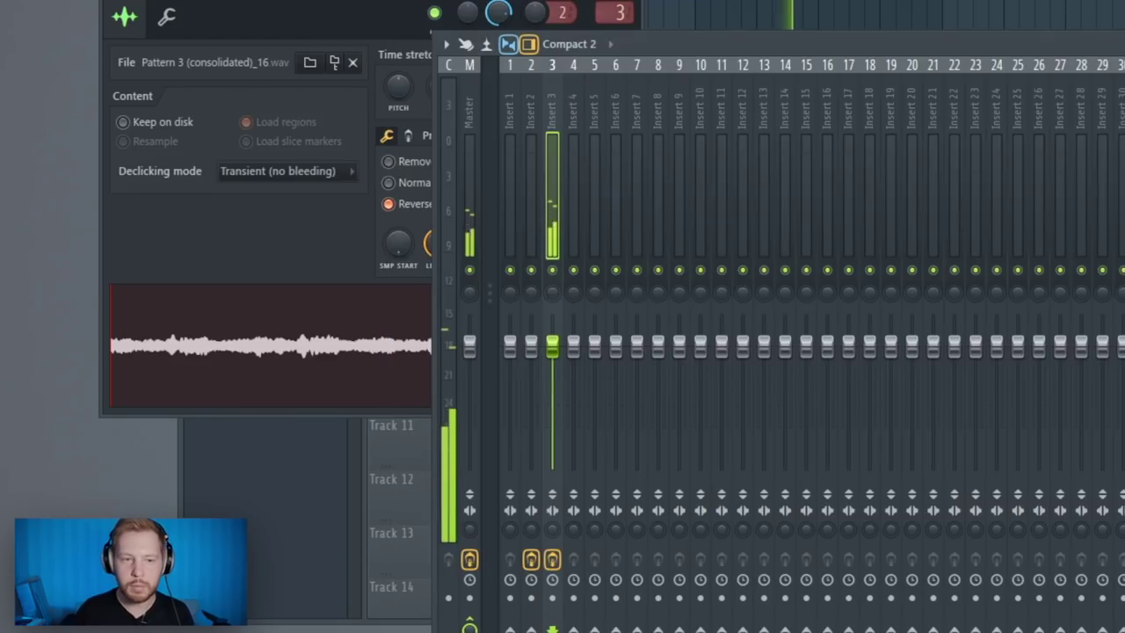
pyautogui.press('space')
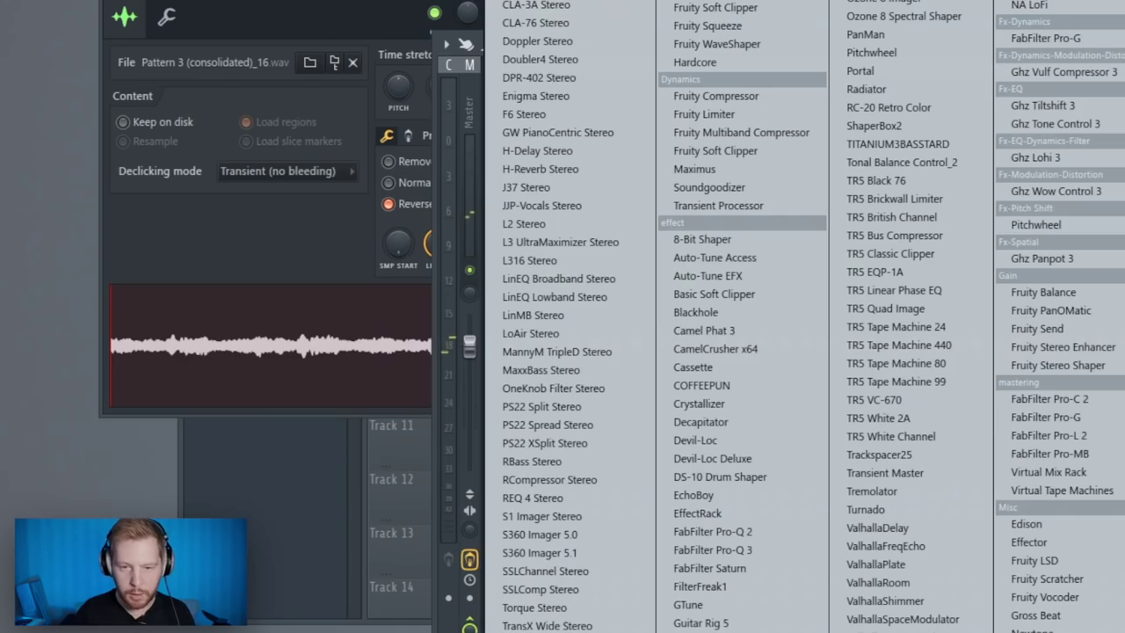
# Step: Add Fruity PanOMatic to Insert 3, set its LFO target to Pan, and raise the LFO amount and speed
pyautogui.click(1074, 316)
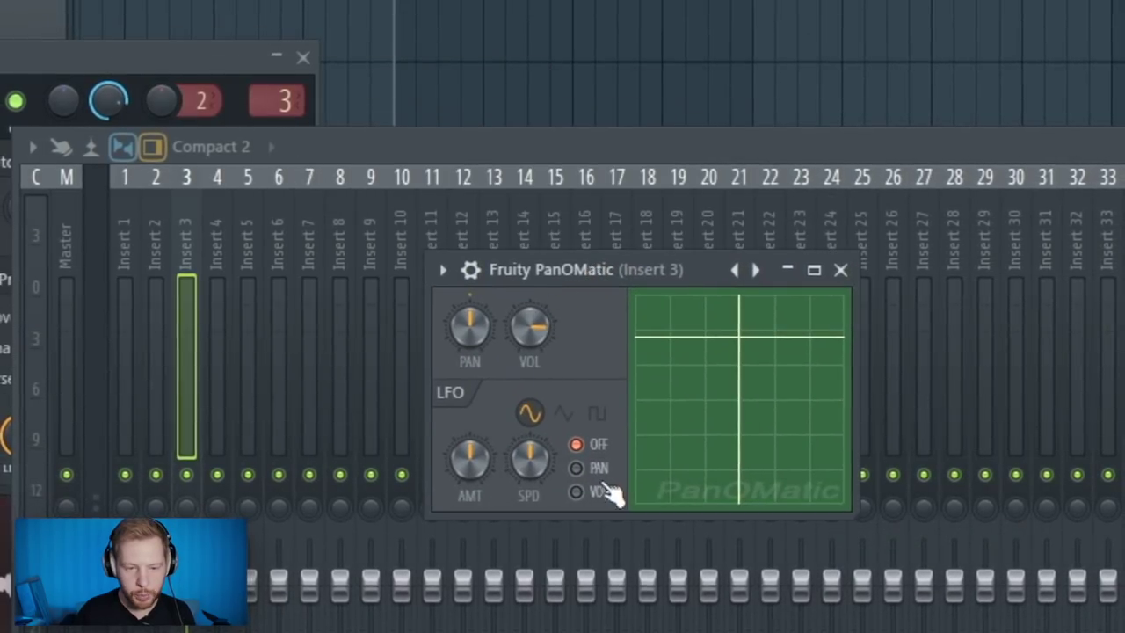
pyautogui.click(586, 467)
pyautogui.moveTo(470, 457); pyautogui.dragTo(470, 404)
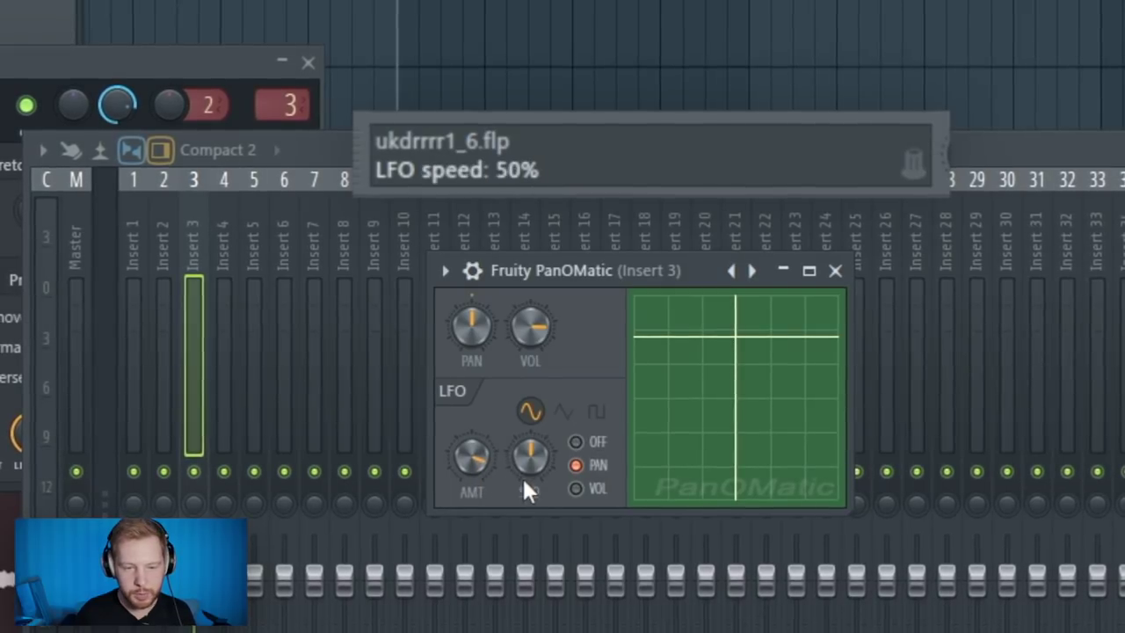
pyautogui.moveTo(530, 471); pyautogui.dragTo(530, 450)
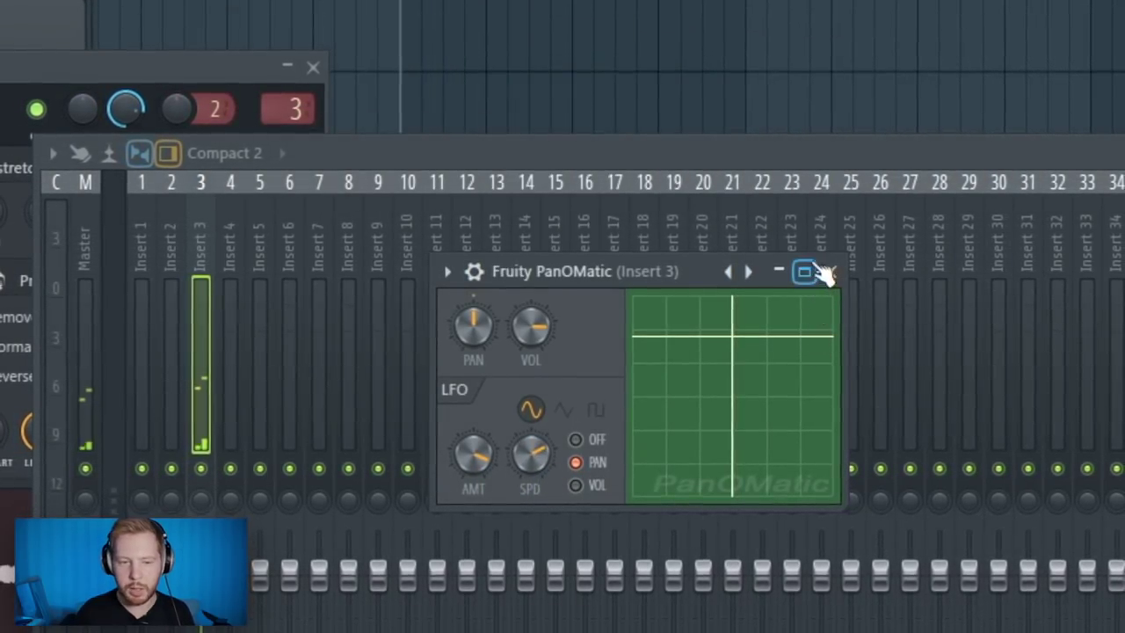
# Step: Load Fruity Parametric EQ 2 in the third effect slot of Insert 3 and play back the arrangement
pyautogui.click(830, 271)
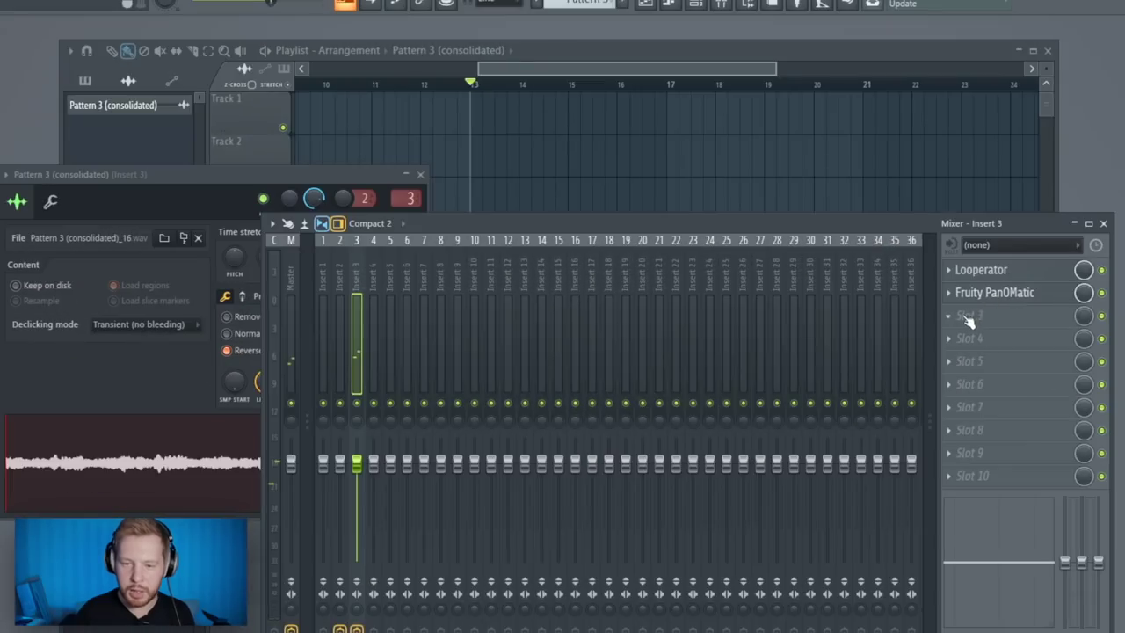
pyautogui.click(967, 320)
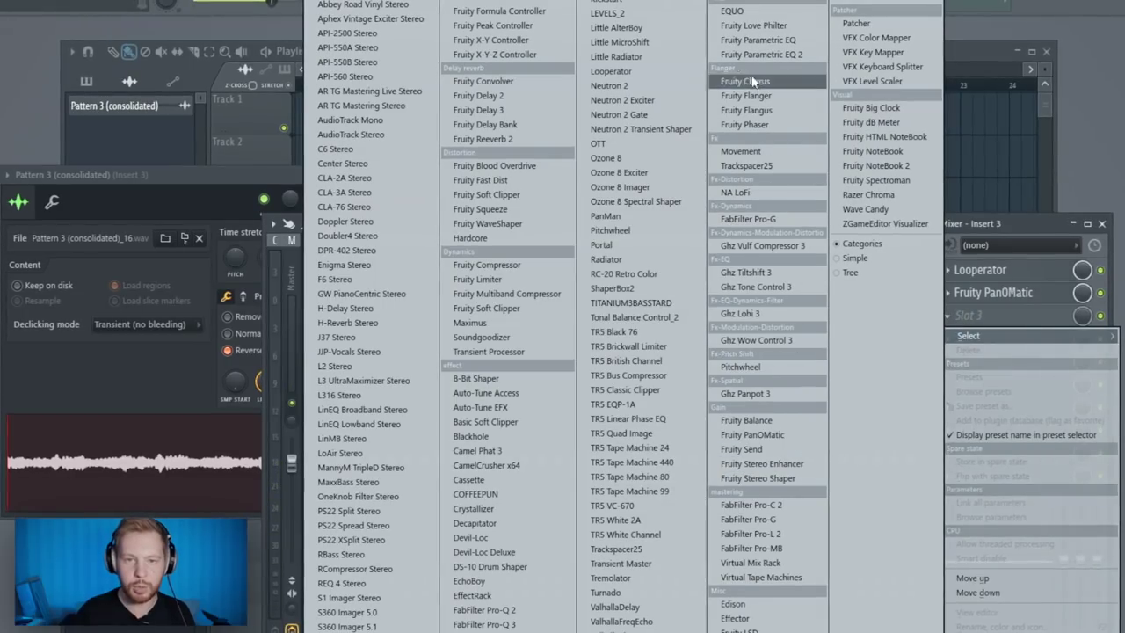
pyautogui.click(795, 54)
pyautogui.press('space')
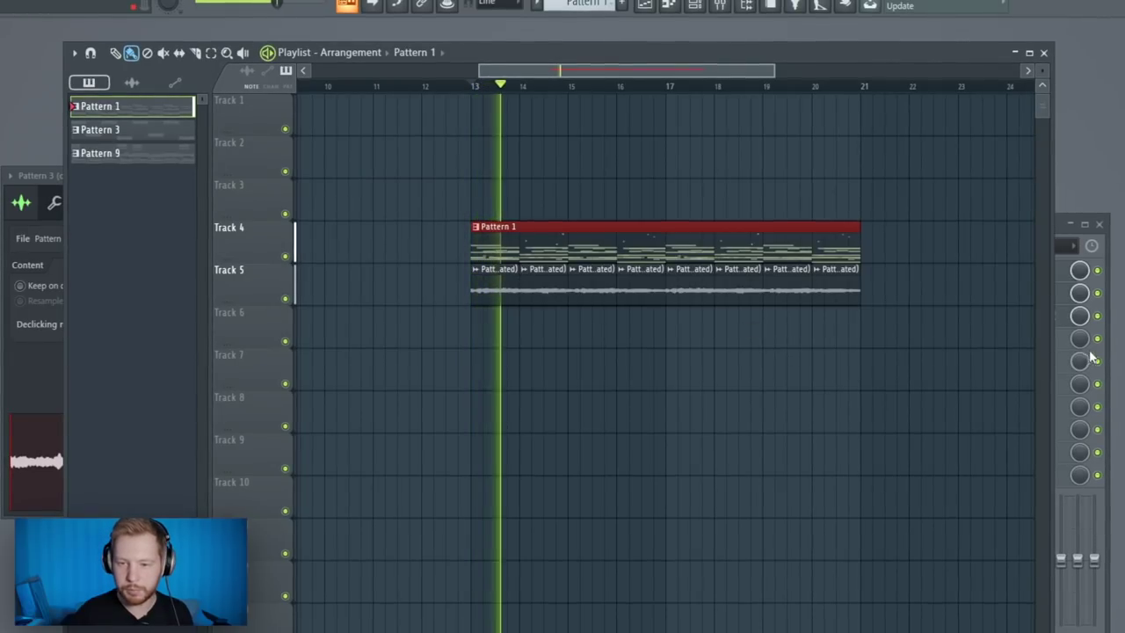
# Step: Remove the Pattern 1 clip from Track 4 of the playlist and split Pattern 2 by channel
pyautogui.press('F9')
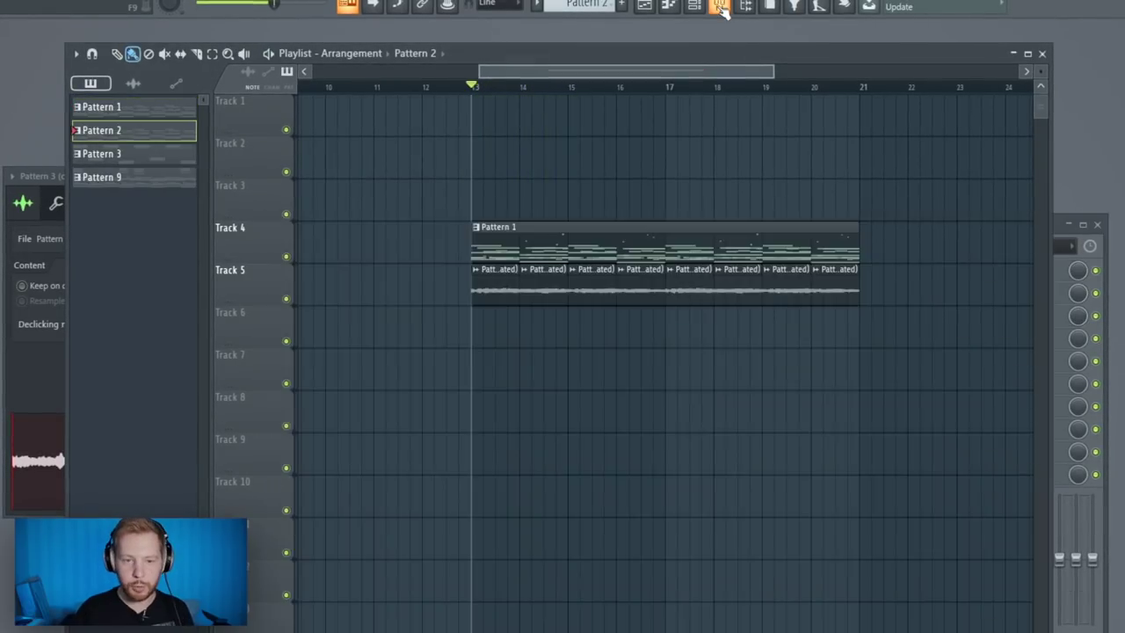
pyautogui.press('F9')
pyautogui.press('F5')
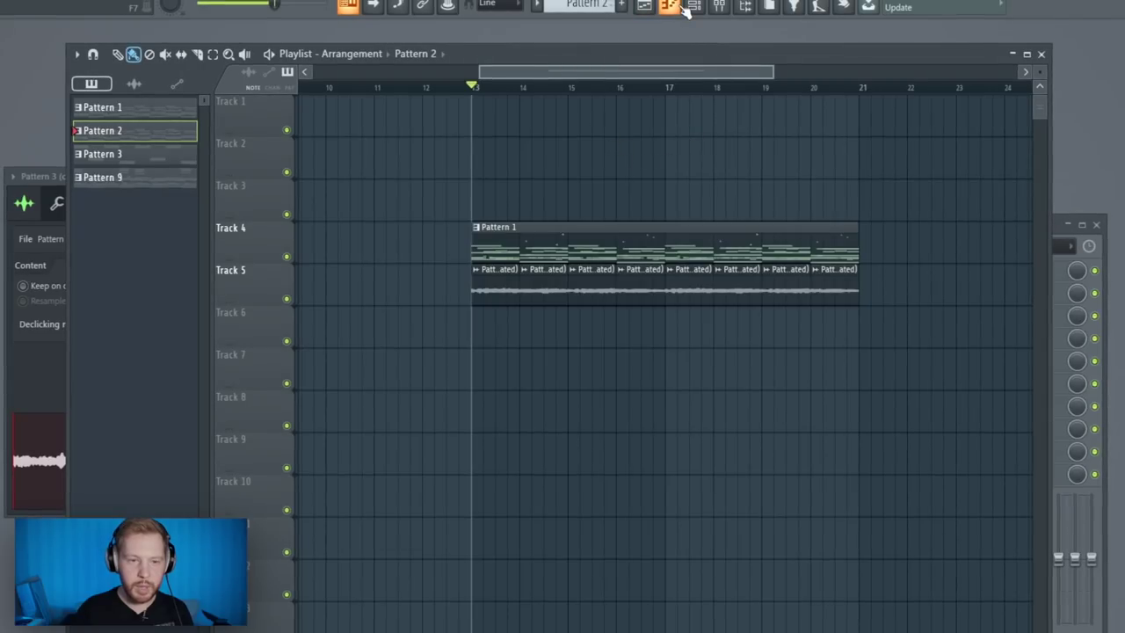
pyautogui.hotkey('ctrl', 'z')
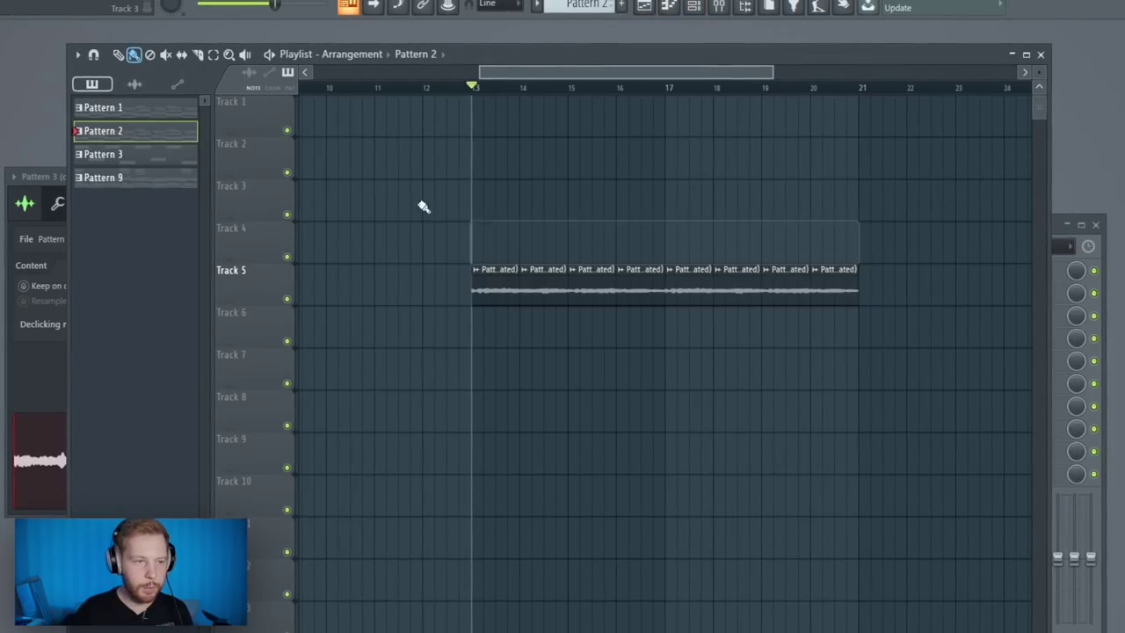
pyautogui.click(690, 6)
pyautogui.click(539, 7)
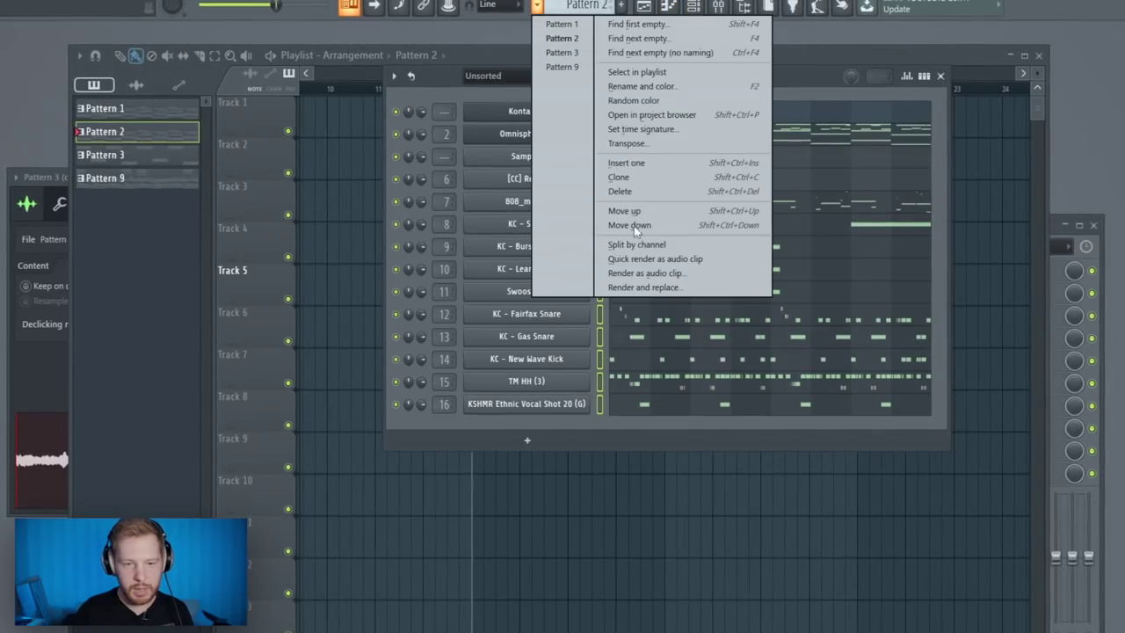
pyautogui.click(646, 244)
# Step: Place the split patterns from Omnisphere_2 to KSHMR Ethnic Vocal Shot 20 (G) on Tracks 6–16 at bar 13, and duplicate all clips to bar 21
pyautogui.click(118, 140)
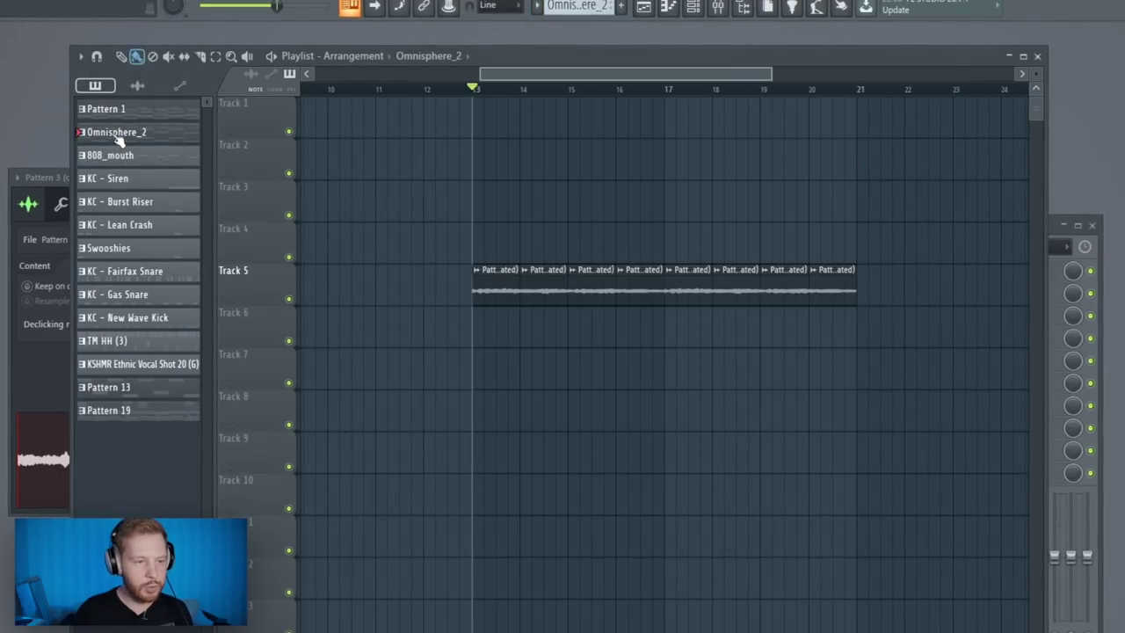
pyautogui.keyDown('shift'); pyautogui.click(158, 368); pyautogui.keyUp('shift')
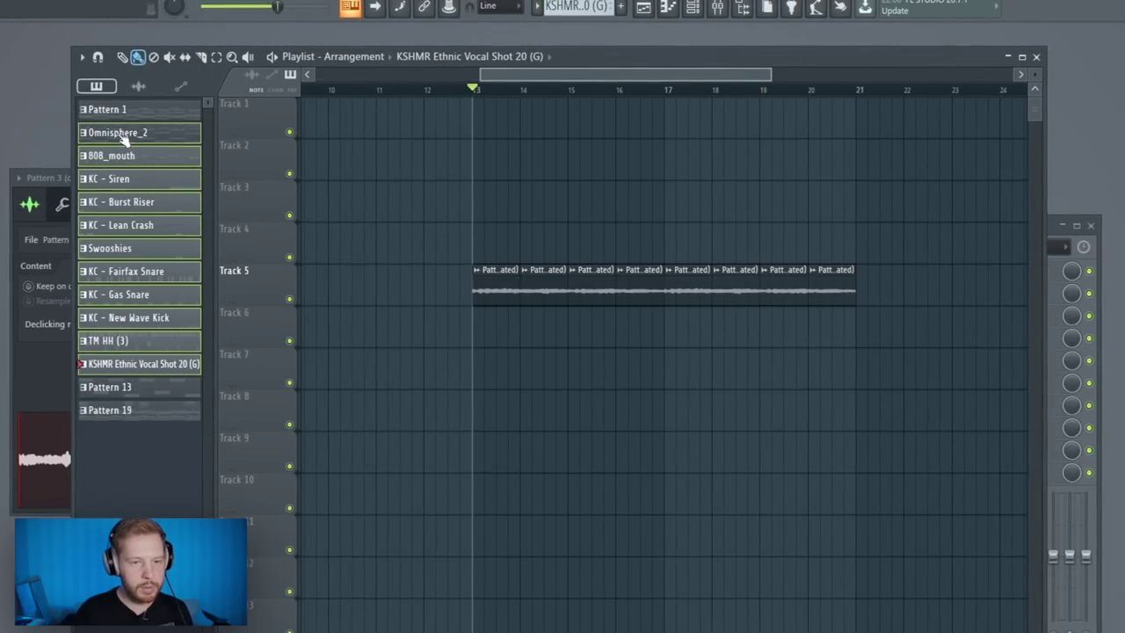
pyautogui.moveTo(122, 138); pyautogui.dragTo(456, 338)
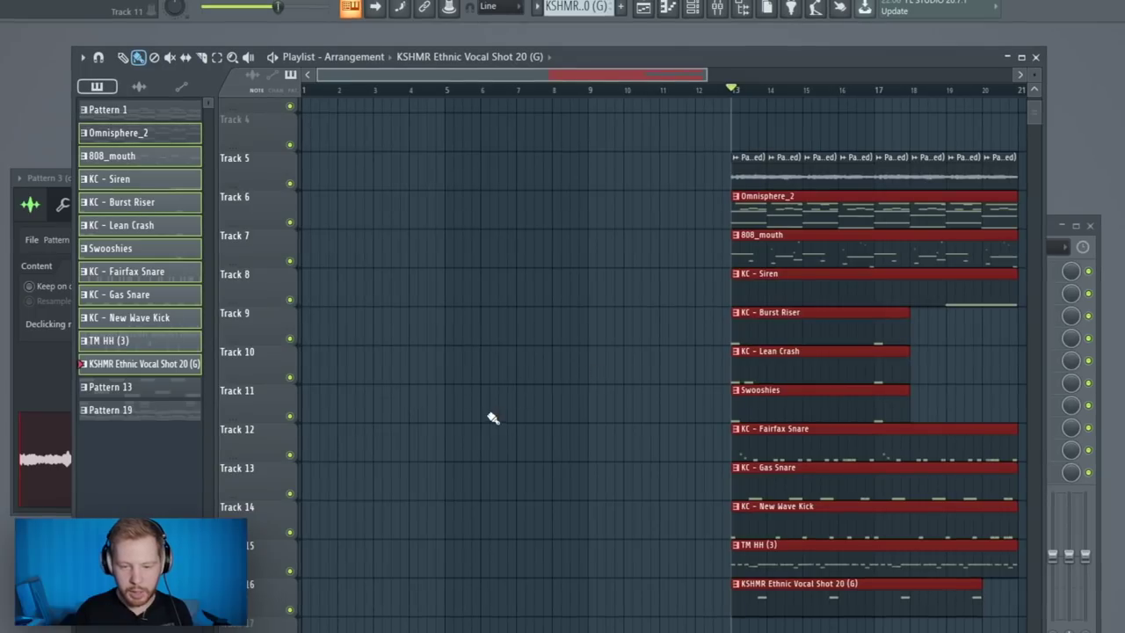
pyautogui.scroll(-3, 494, 417)
pyautogui.hotkey('ctrl', 'a')
pyautogui.hotkey('ctrl', 'b')
pyautogui.hotkey('ctrl', 'd')
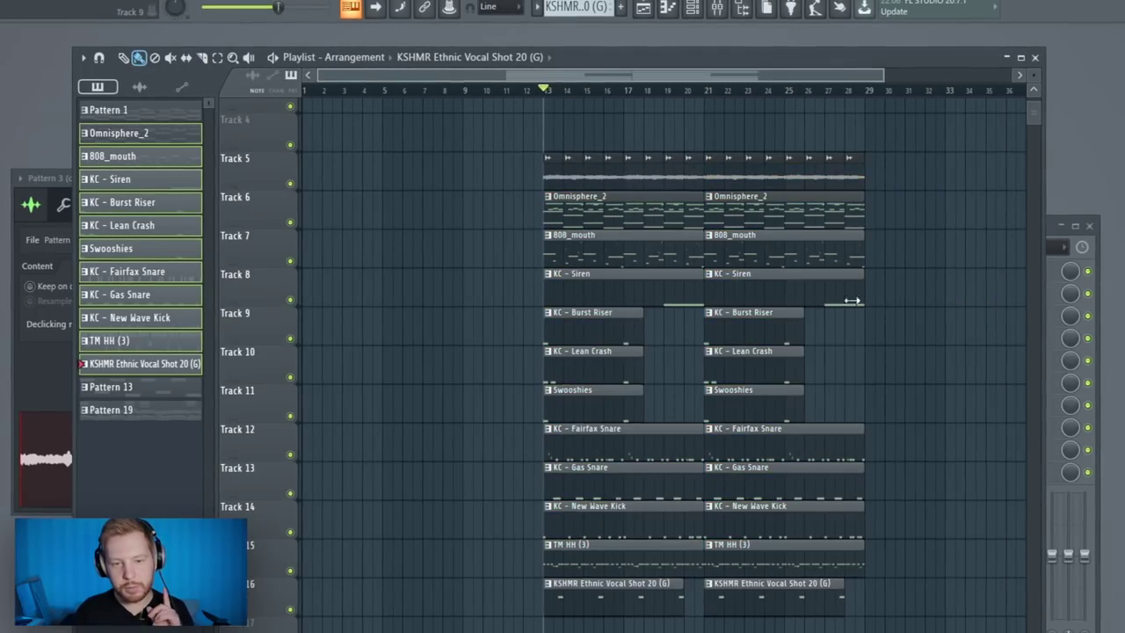
# Step: Make the 808_mouth clip at bar 21 unique and lengthen its single A6 note to two bars
pyautogui.click(709, 237)
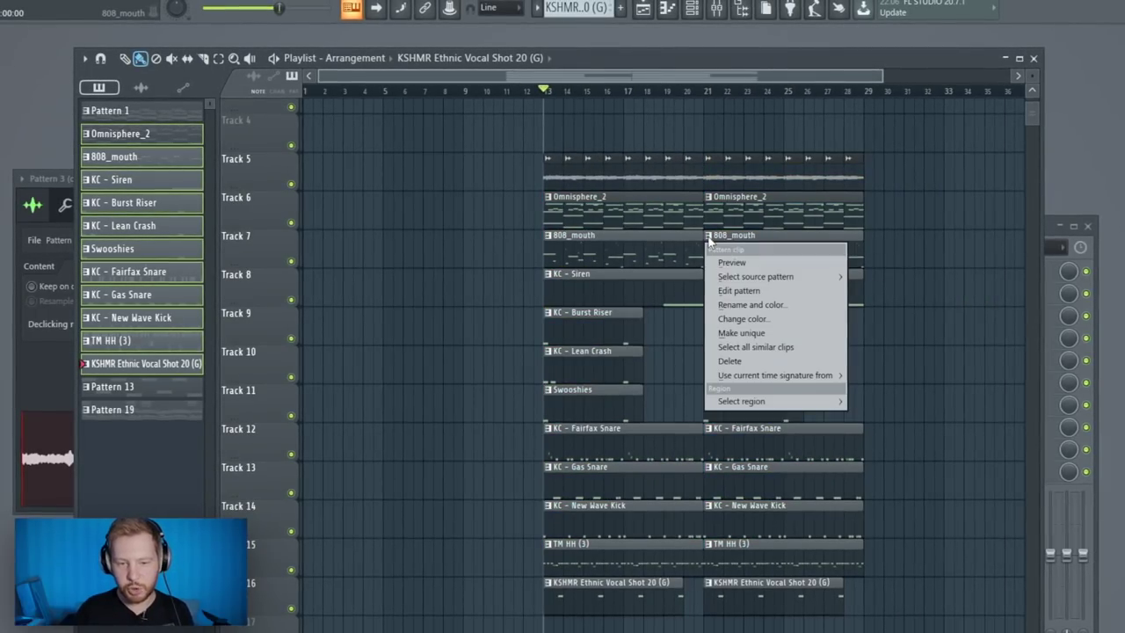
pyautogui.click(754, 338)
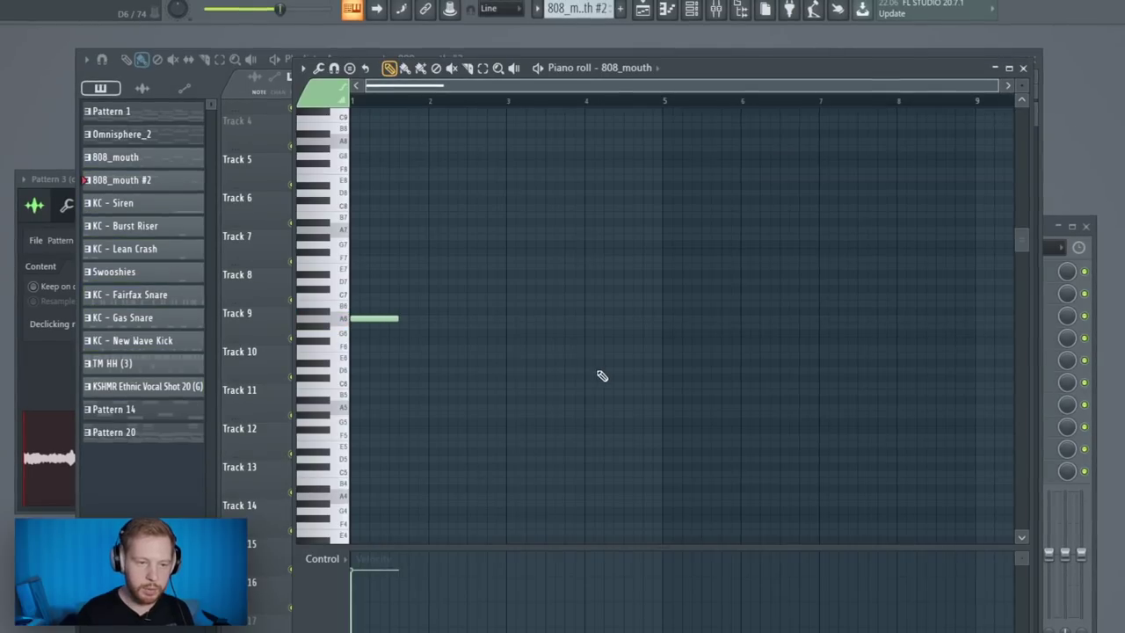
pyautogui.press('-')
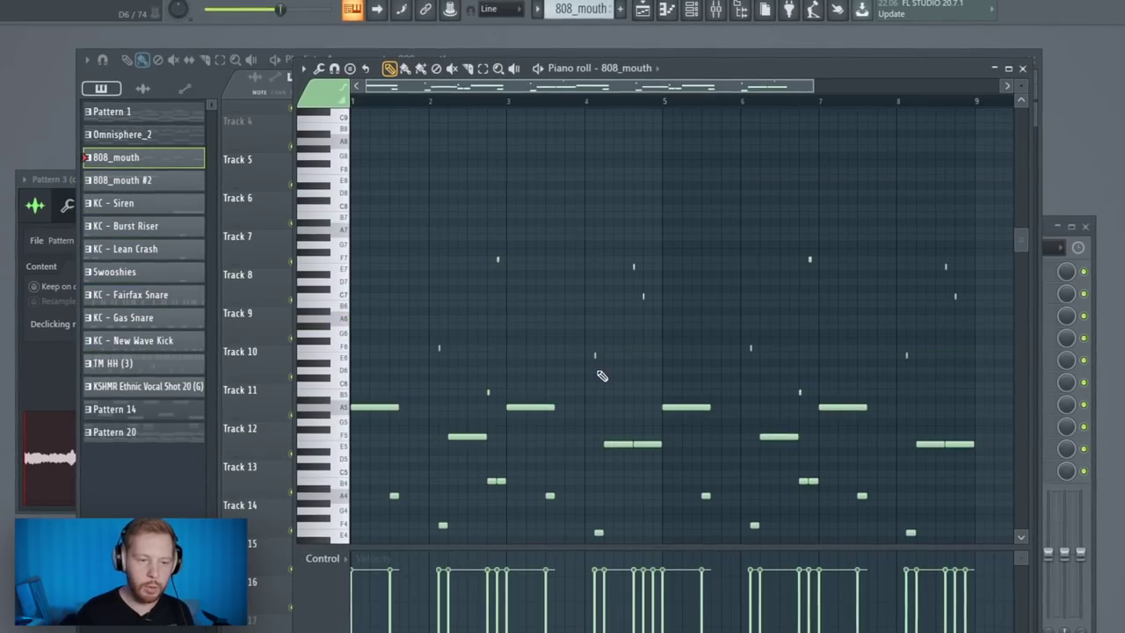
pyautogui.press('+')
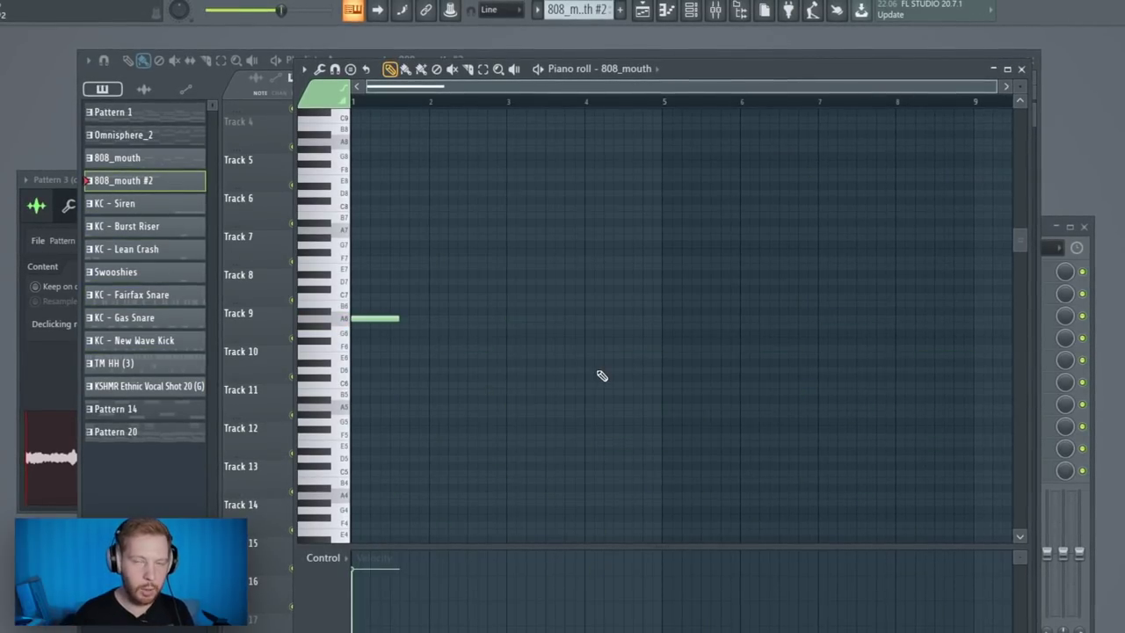
pyautogui.moveTo(398, 318); pyautogui.dragTo(504, 343)
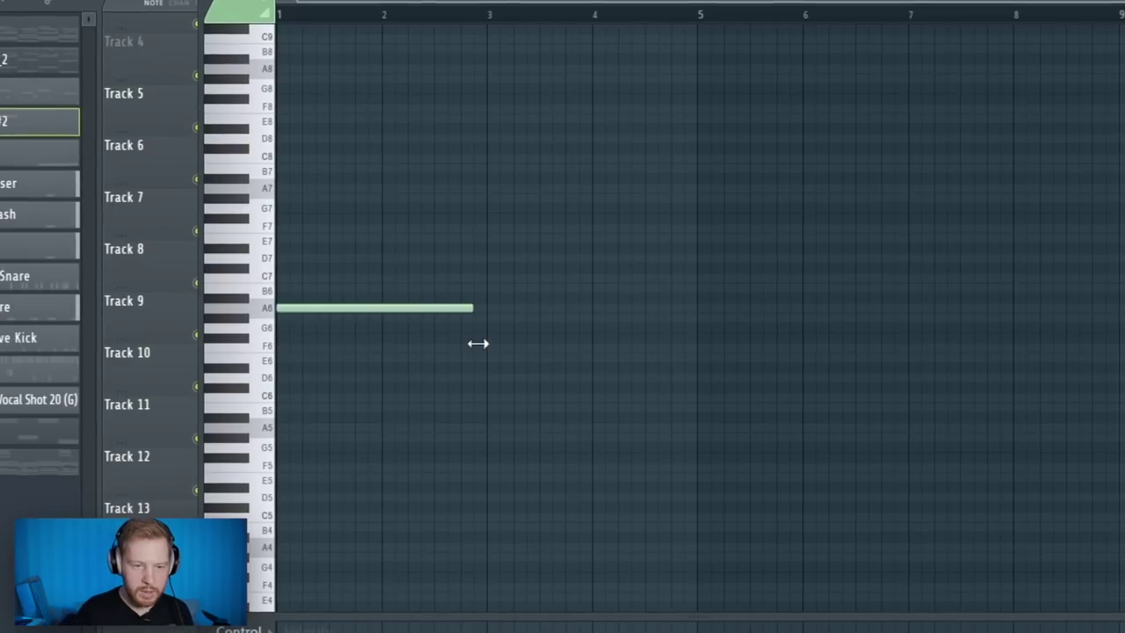
pyautogui.scroll(3, 307, 354)
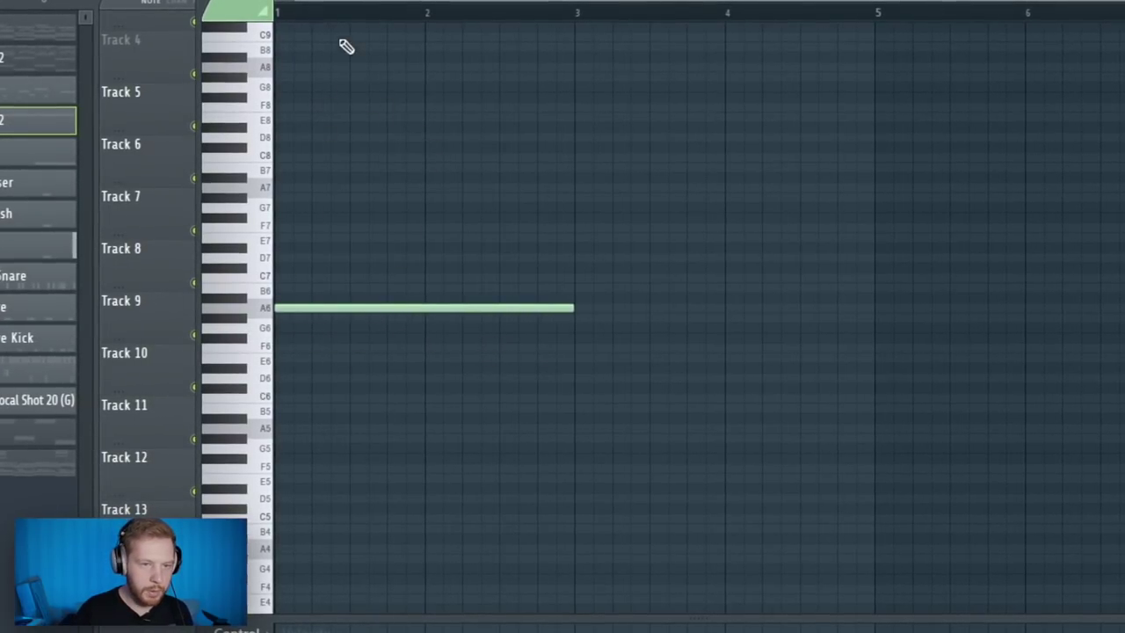
# Step: Add short slide notes around the held A6 note, including F5 in bar 1 and F7 in bar 2
pyautogui.moveTo(430, 261); pyautogui.dragTo(438, 411)
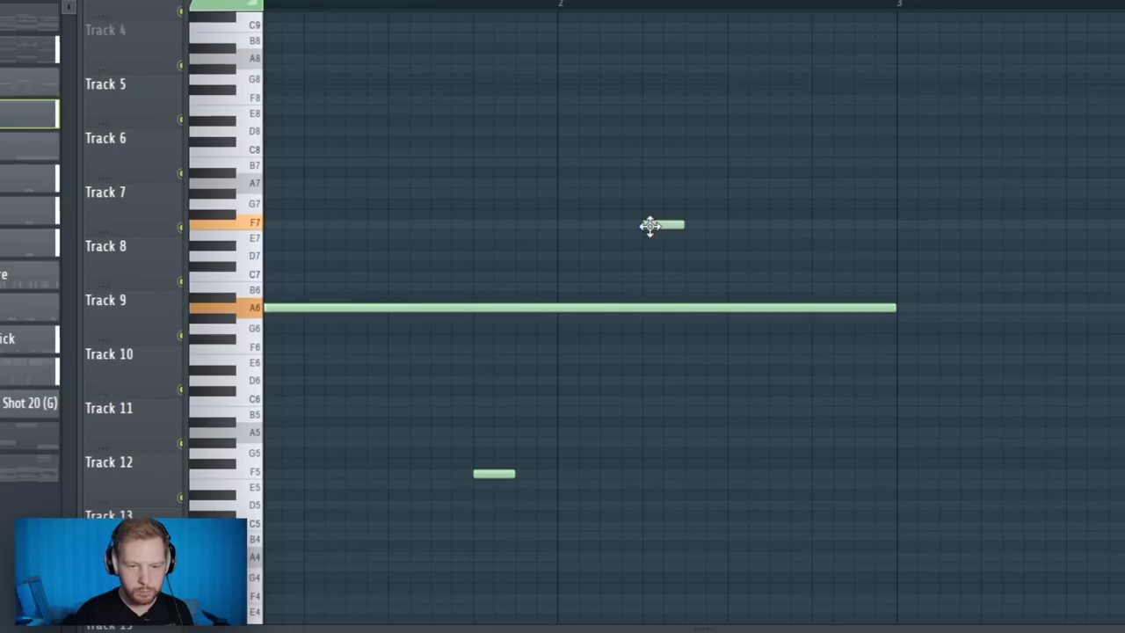
pyautogui.press('space')
pyautogui.moveTo(693, 223); pyautogui.dragTo(656, 248)
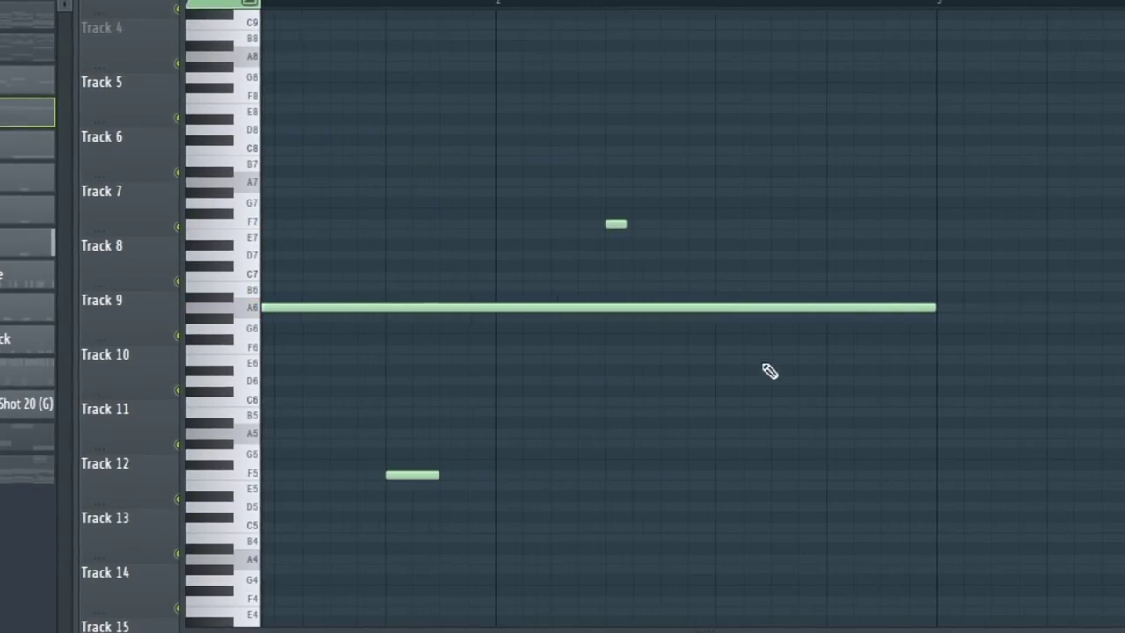
pyautogui.click(850, 464)
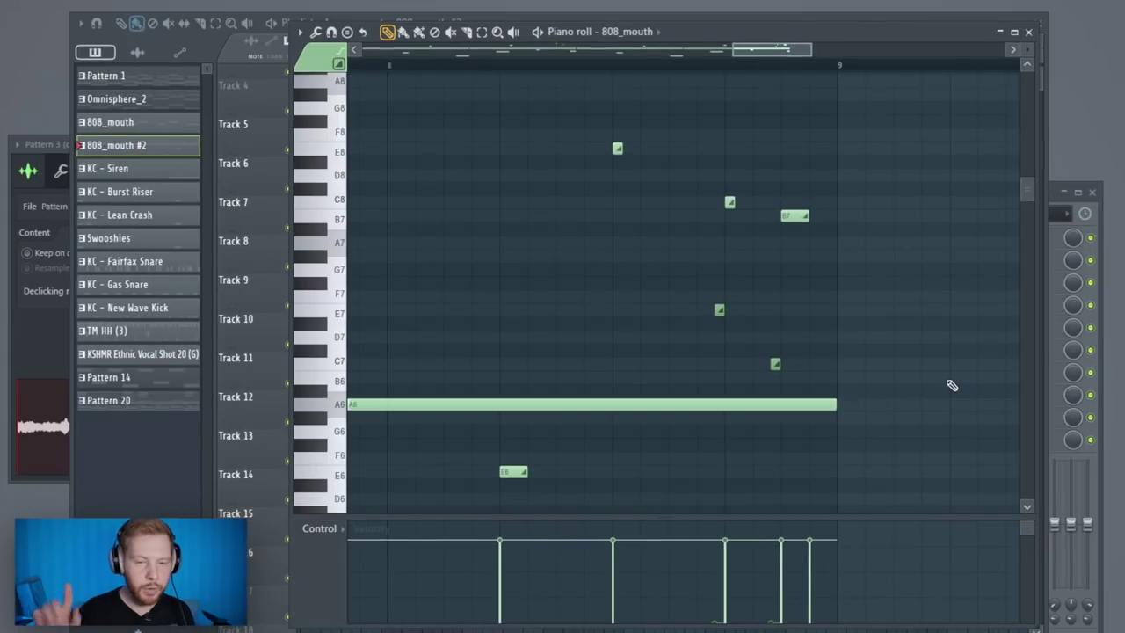
# Step: Examine the E8 and E7 slide notes in bar 8 and listen to the closing slide run
pyautogui.click(615, 67)
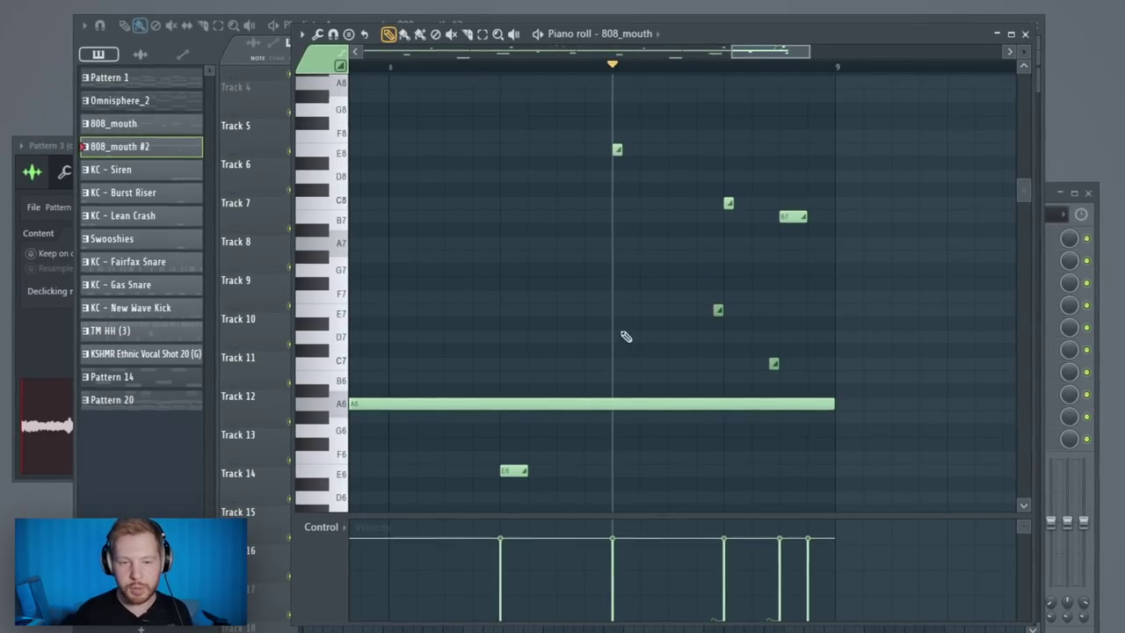
pyautogui.scroll(2, 707, 341)
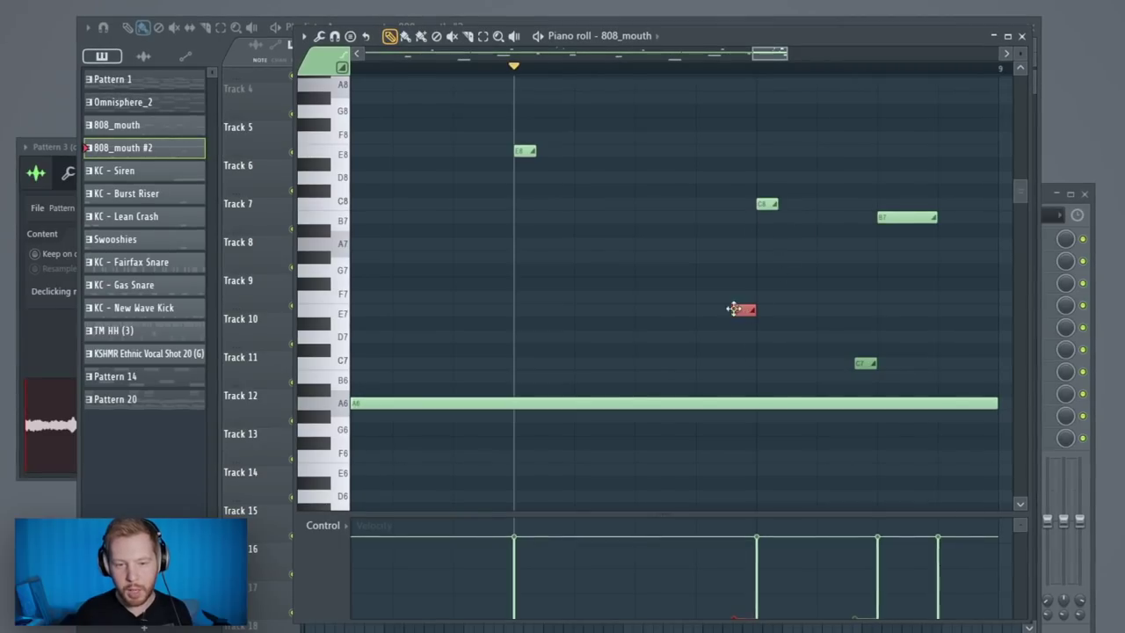
pyautogui.click(526, 151)
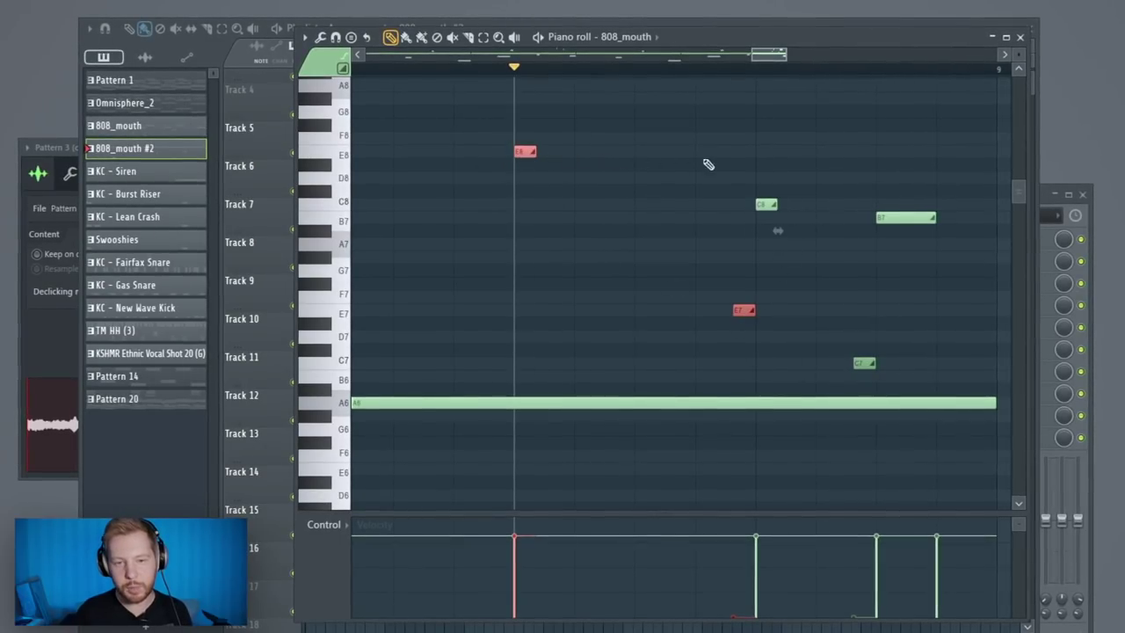
pyautogui.keyDown('ctrl'); pyautogui.click(752, 310); pyautogui.keyUp('ctrl')
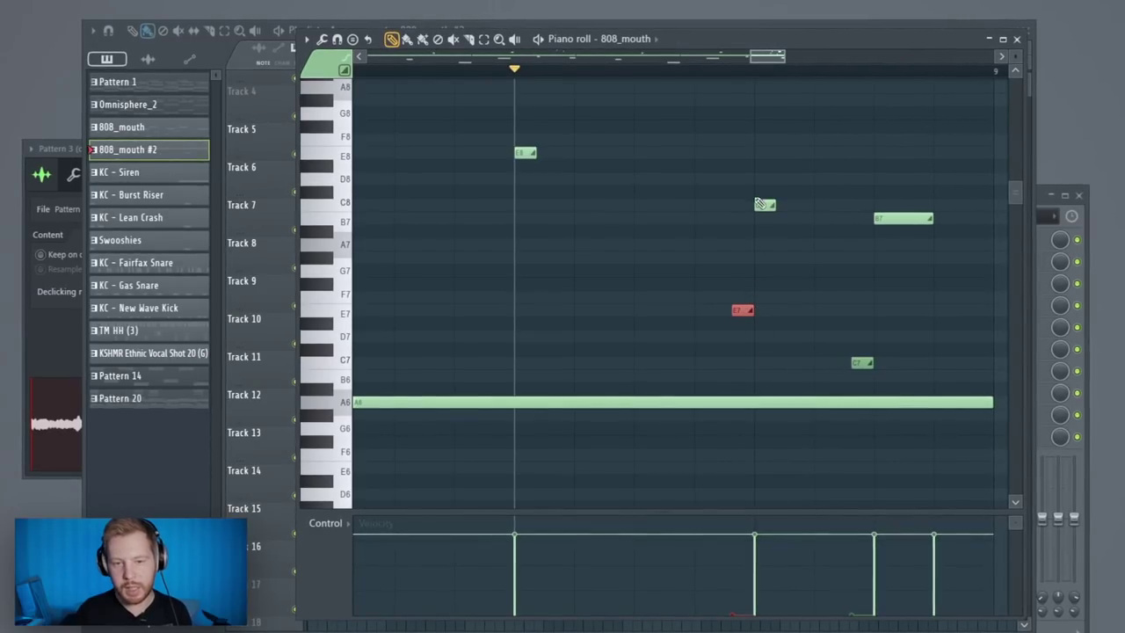
pyautogui.press('space')
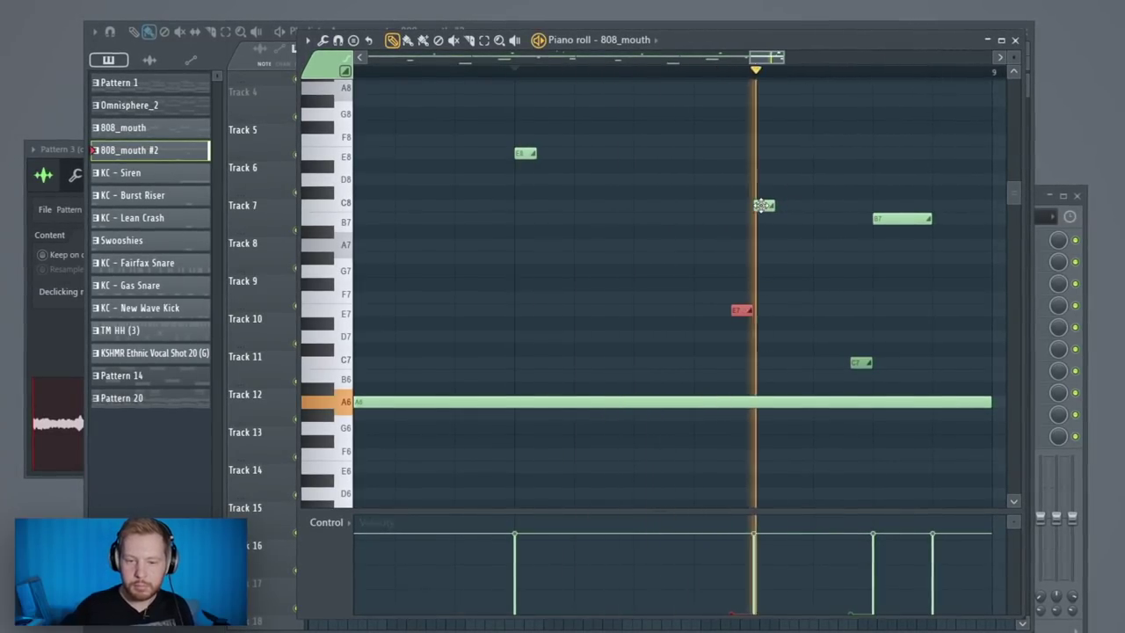
pyautogui.press('space')
# Step: Lower the notes of the 808_mouth #2 pattern by one octave and listen to the result
pyautogui.keyDown('ctrl'); pyautogui.scroll(-4, 606, 352); pyautogui.keyUp('ctrl')
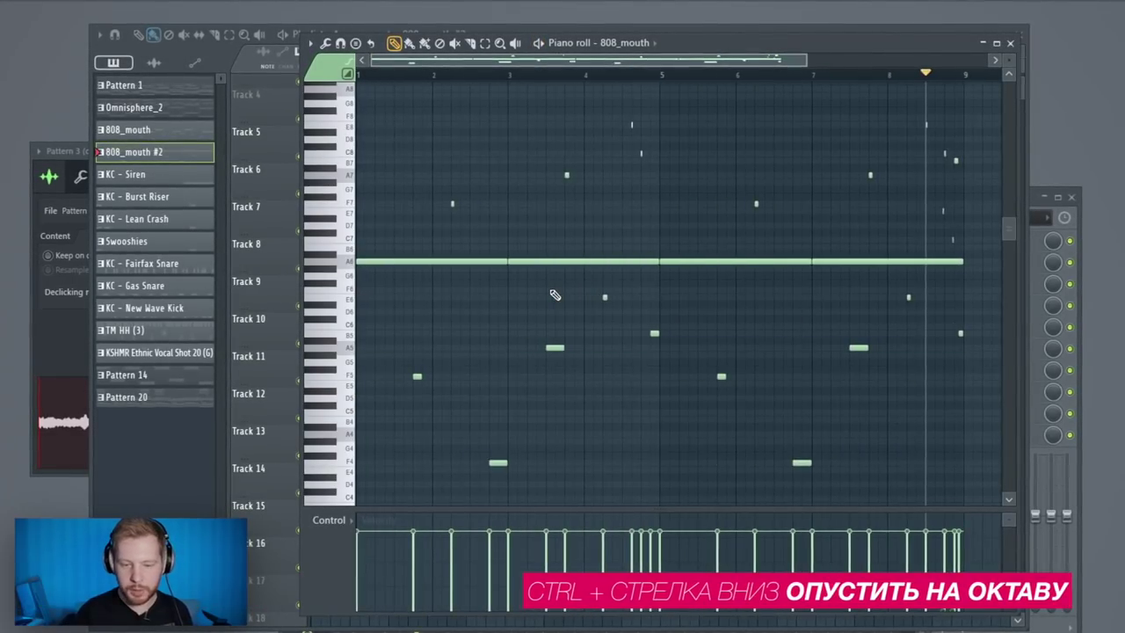
pyautogui.hotkey('ctrl', 'Down')
pyautogui.keyDown('ctrl'); pyautogui.scroll(2, 910, 322); pyautogui.keyUp('ctrl')
pyautogui.moveTo(728, 181); pyautogui.dragTo(850, 334)
pyautogui.press('space')
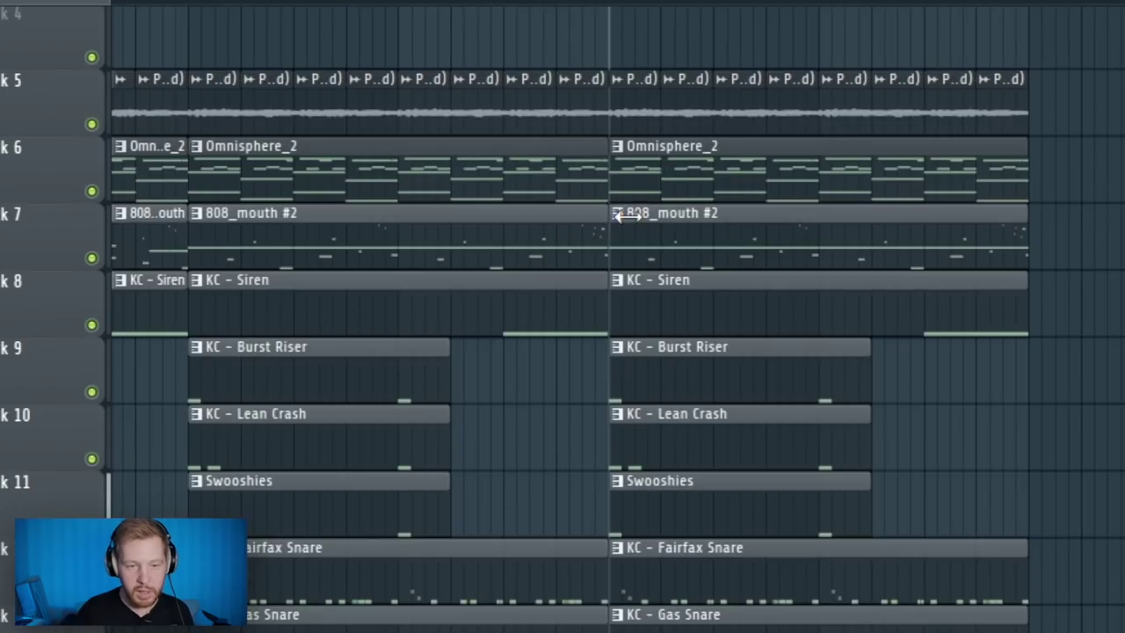
# Step: Make the last 808_mouth #2 clip on Track 7 unique and open the [CC] Retail channel in its piano roll
pyautogui.rightClick(613, 226)
pyautogui.click(667, 383)
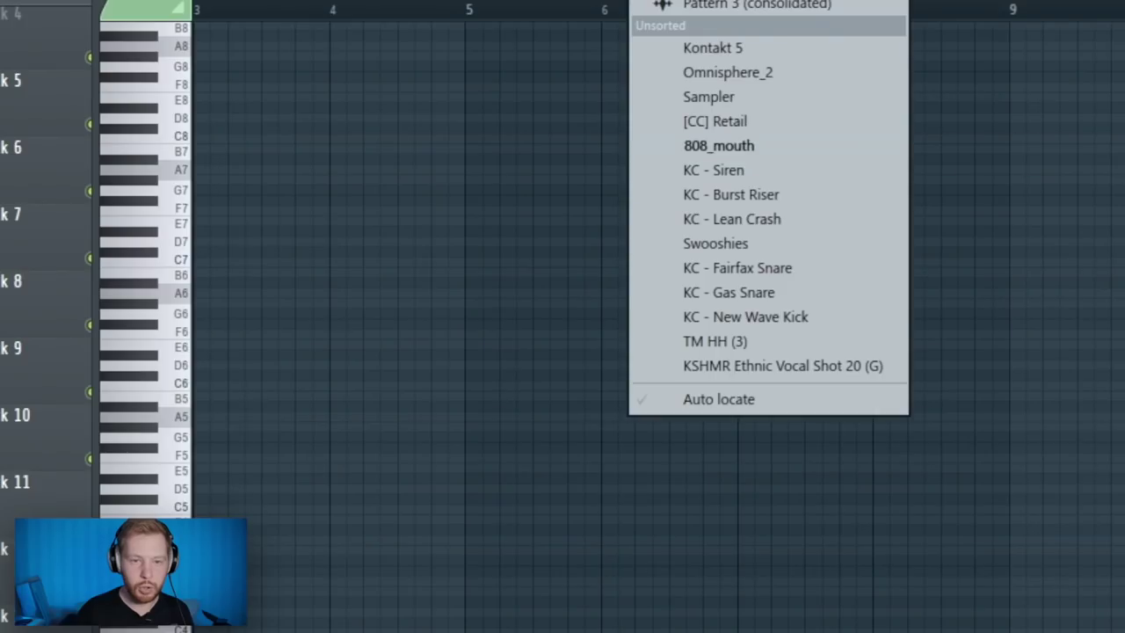
pyautogui.click(780, 119)
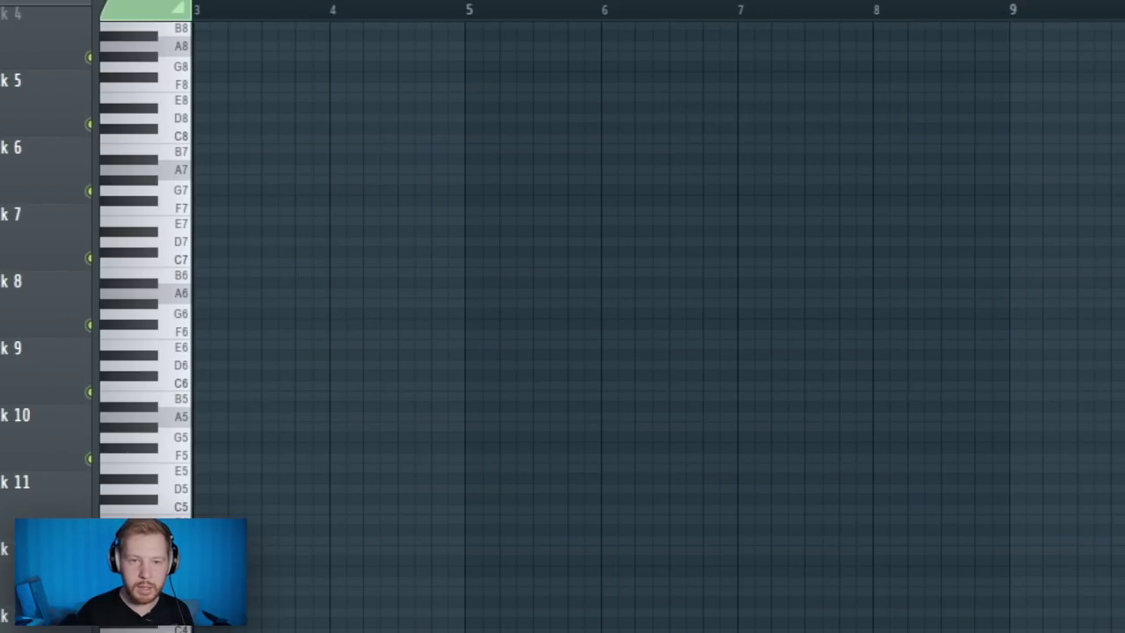
# Step: Load Fruity Soft Clipper in slot 2 of the [CC] Retail mixer track, and raise the sample's EQ and Boost with Clip enabled
pyautogui.press('F6')
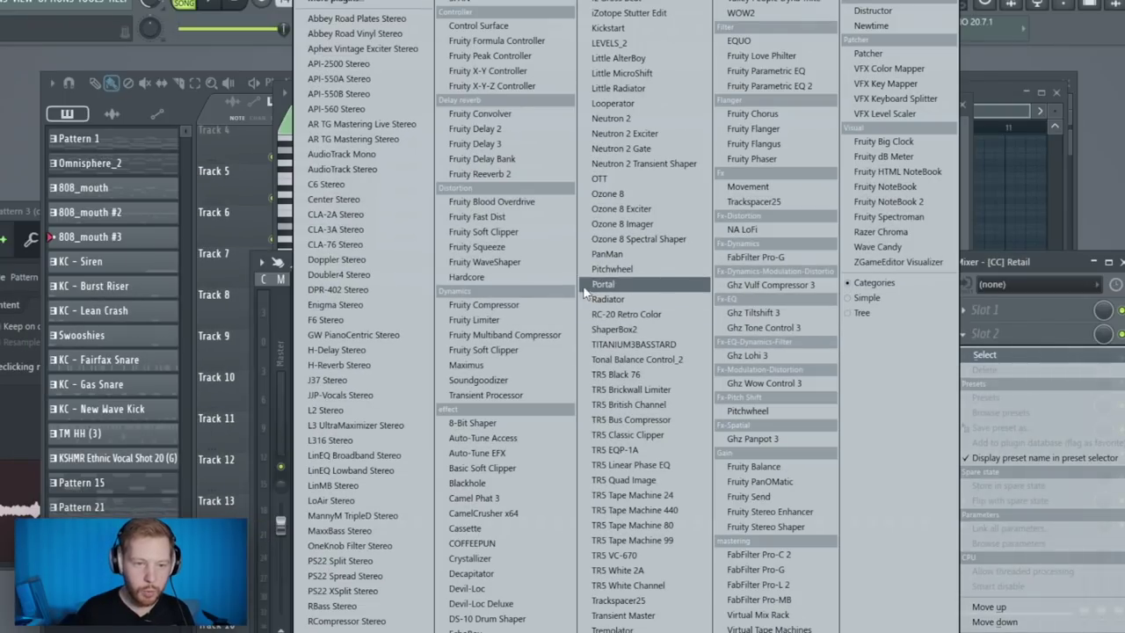
pyautogui.click(538, 231)
pyautogui.click(757, 112)
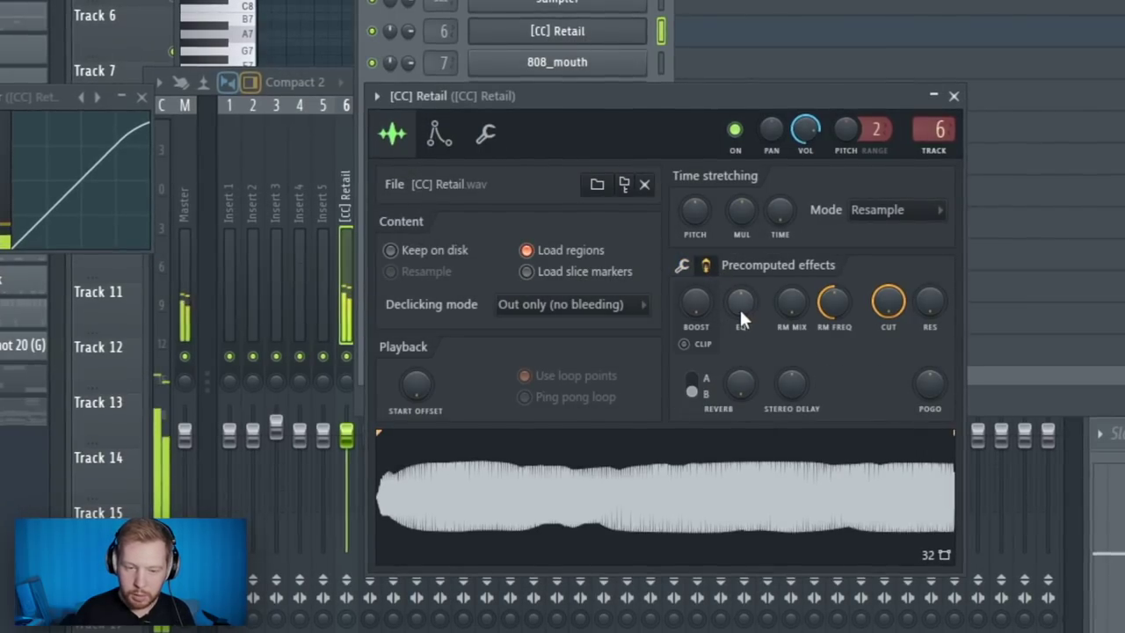
pyautogui.moveTo(741, 313); pyautogui.dragTo(740, 281)
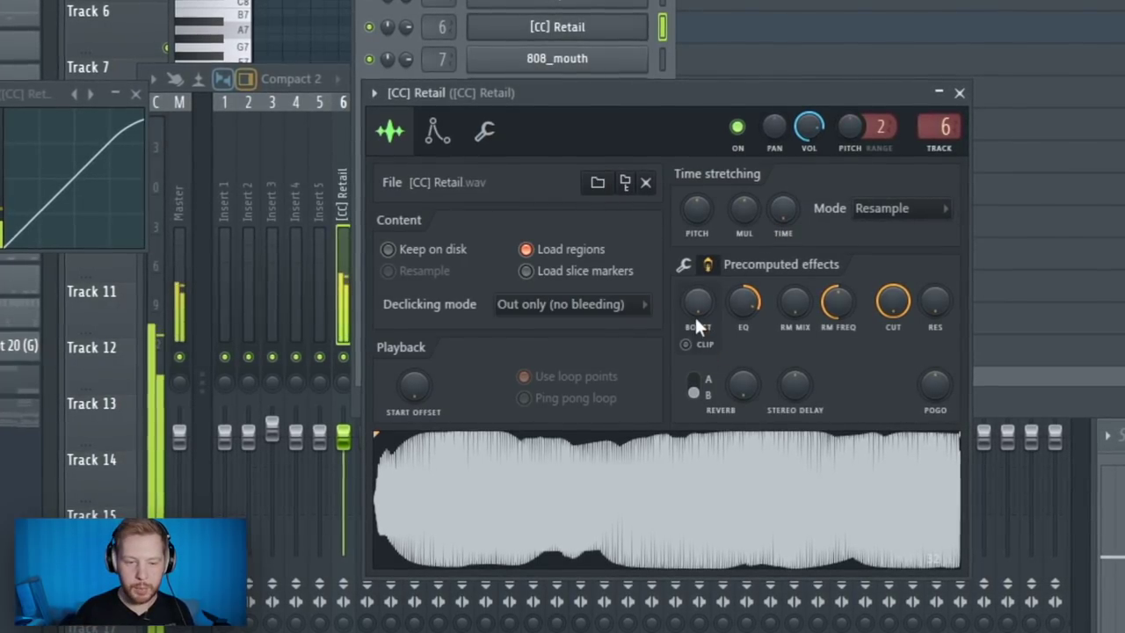
pyautogui.click(685, 344)
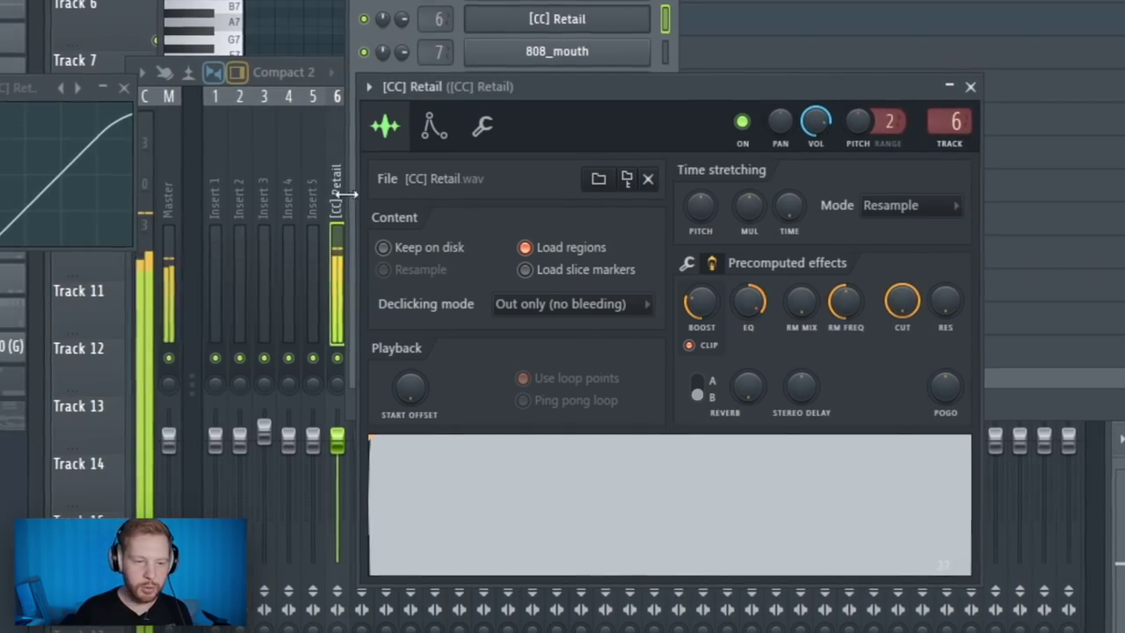
# Step: Write one-bar A5, F5, A5 and E5 notes for [CC] Retail, with E4 and E6 slide notes near the end of bar 4
pyautogui.click(336, 250)
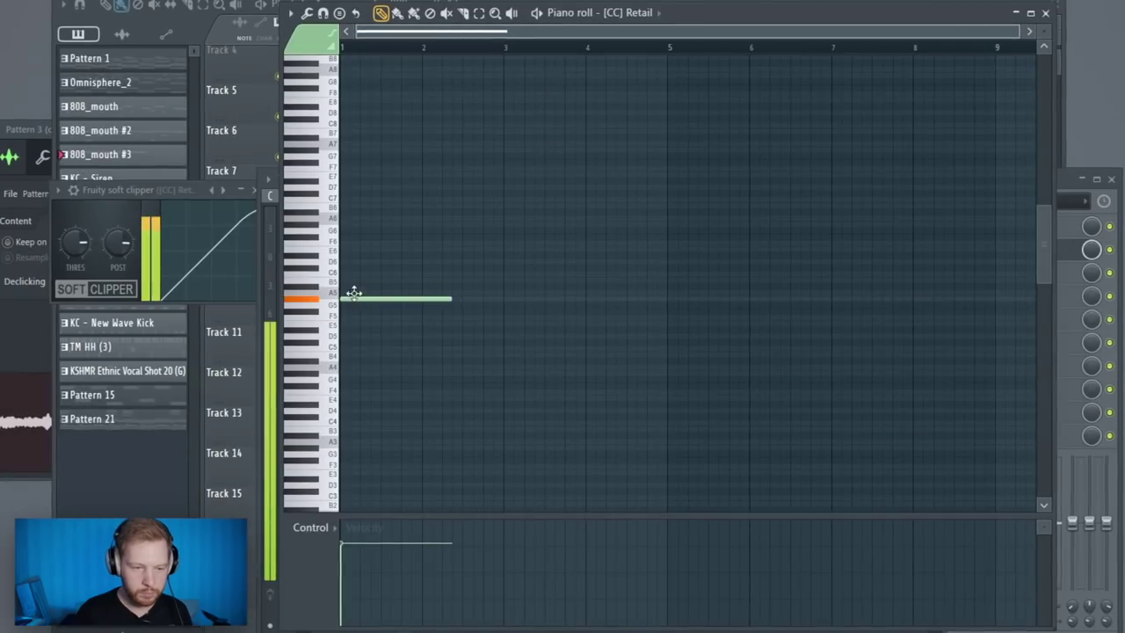
pyautogui.click(457, 317)
pyautogui.click(536, 293)
pyautogui.click(615, 323)
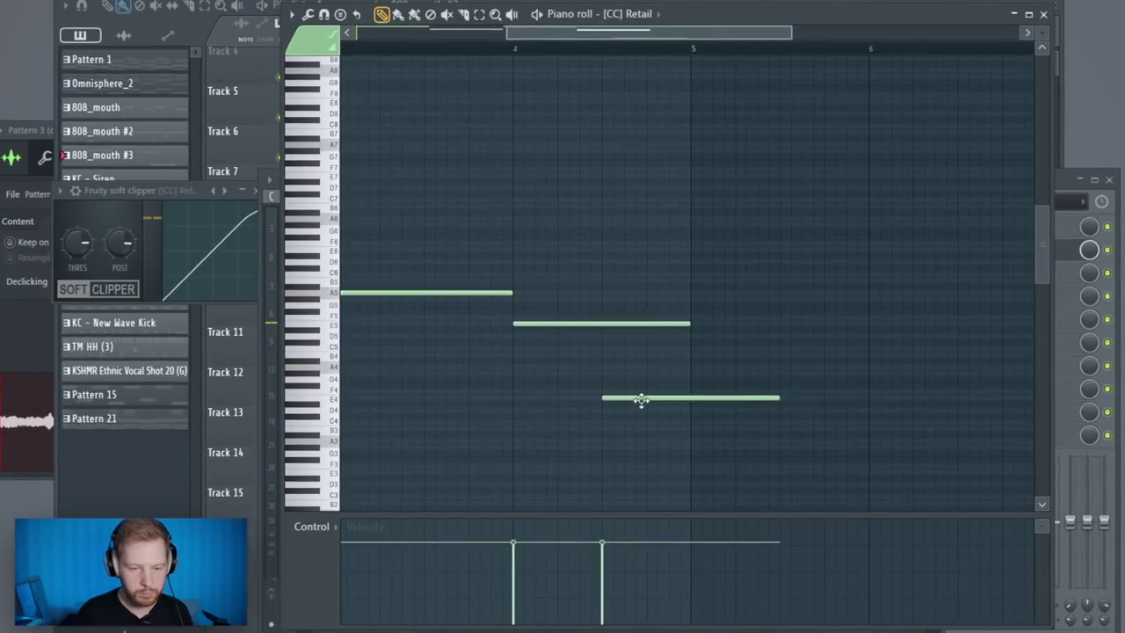
pyautogui.click(655, 372)
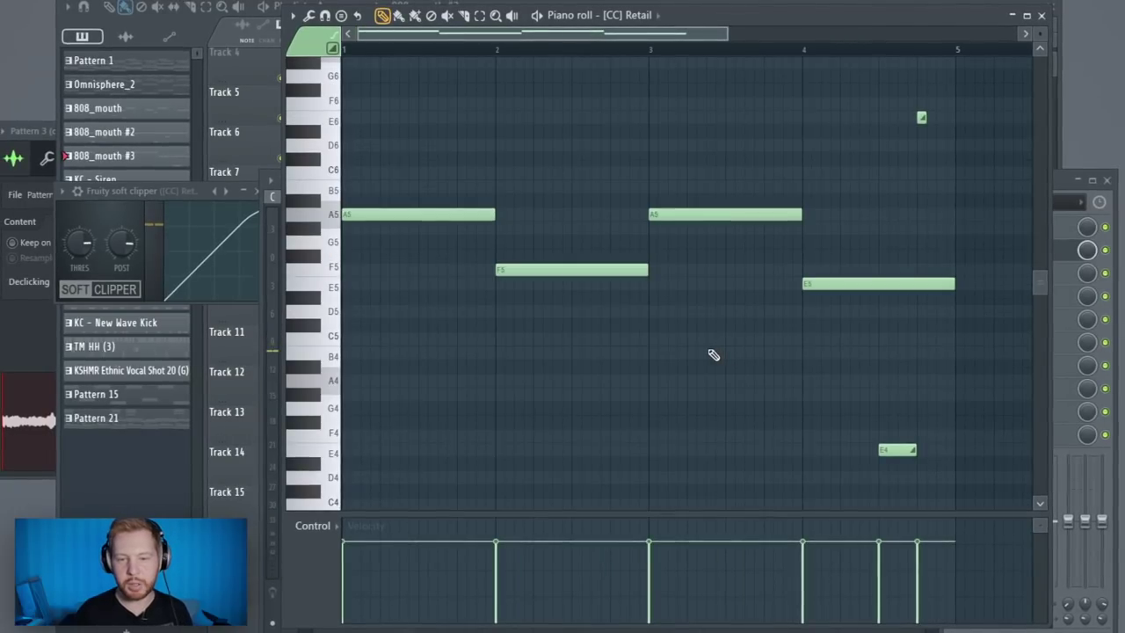
# Step: Duplicate the four-bar [CC] Retail line into bars 5–8, rework the bar 8 slides with E6, C6 and B4, and close the piano roll
pyautogui.click(812, 54)
pyautogui.press('space')
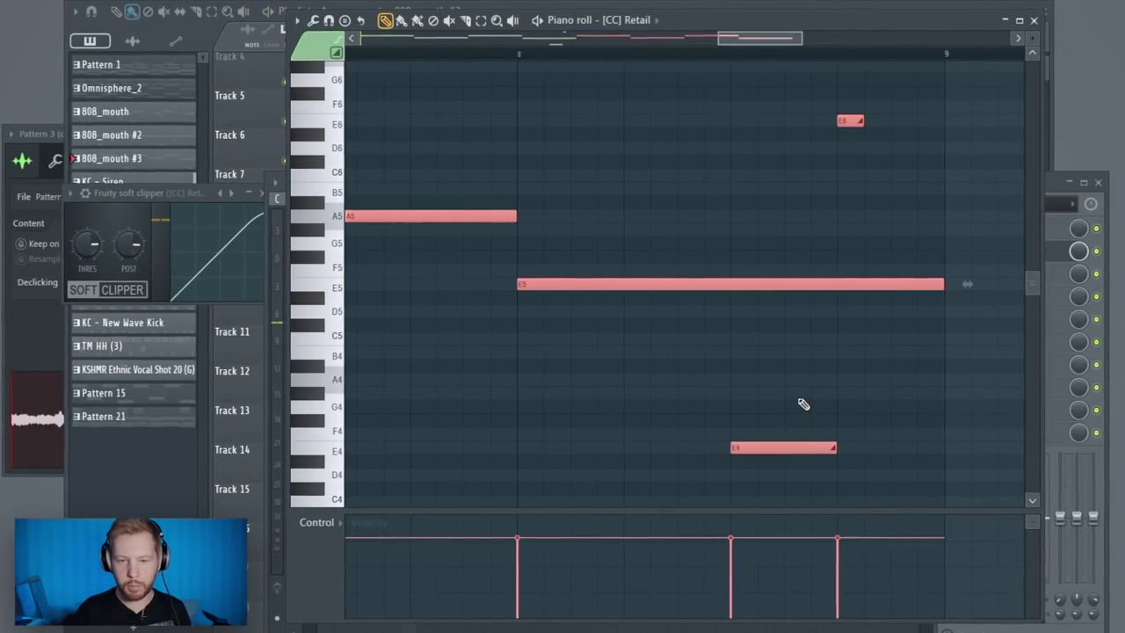
pyautogui.rightClick(799, 448)
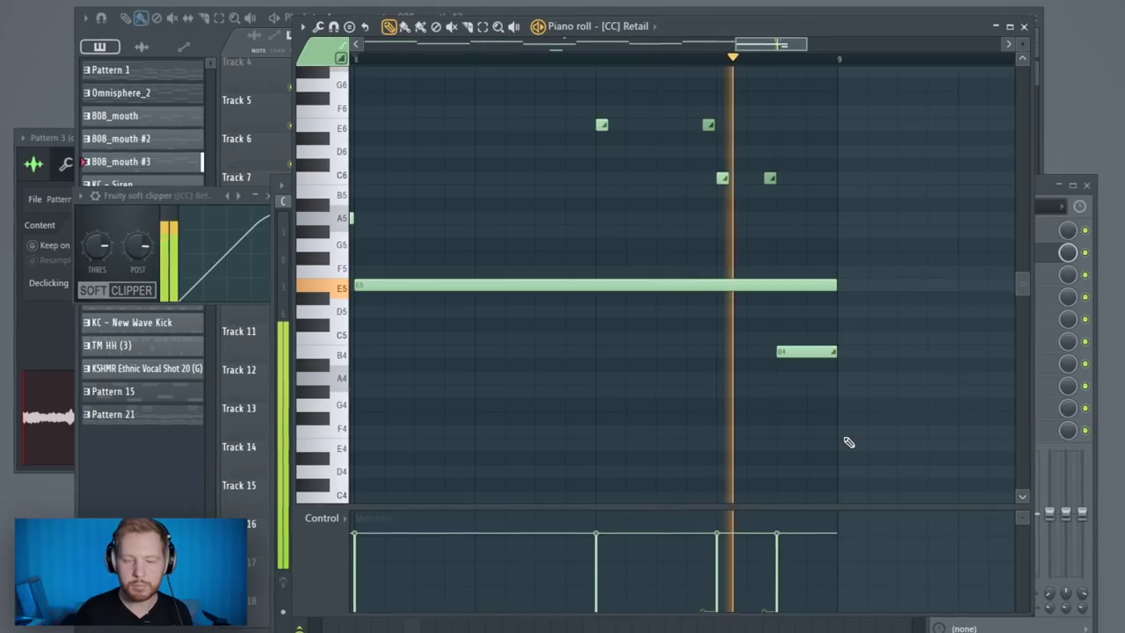
pyautogui.click(1023, 27)
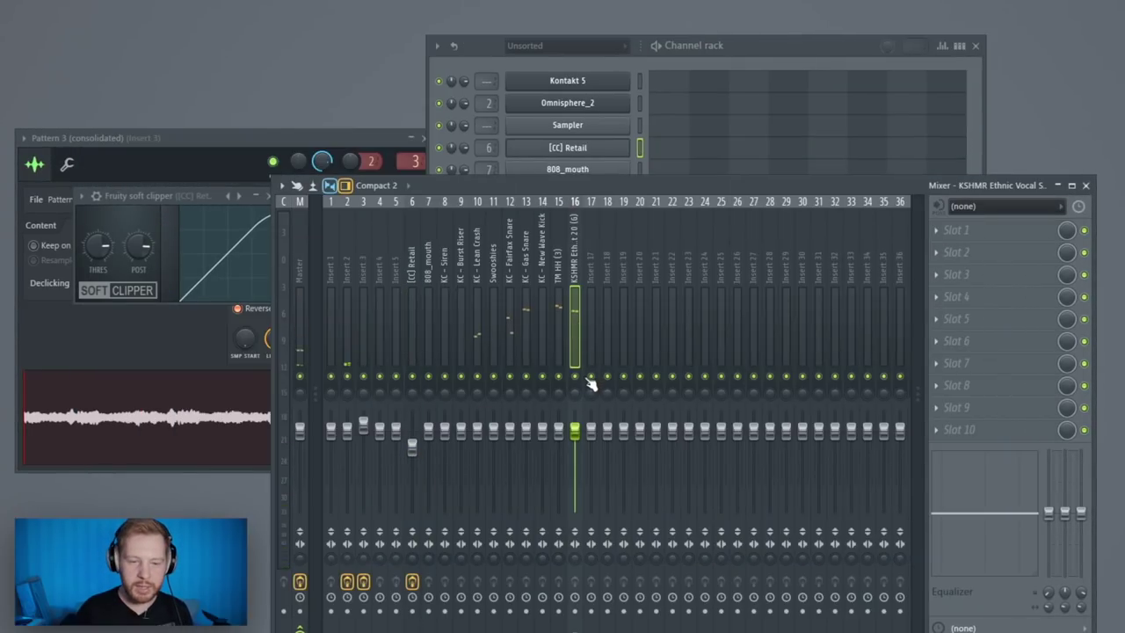
# Step: Load the earcandy mixer track state onto the KSHMR Ethnic Vocal Shot track, insert 16
pyautogui.rightClick(578, 257)
pyautogui.click(571, 267)
pyautogui.rightClick(574, 274)
pyautogui.moveTo(615, 275)
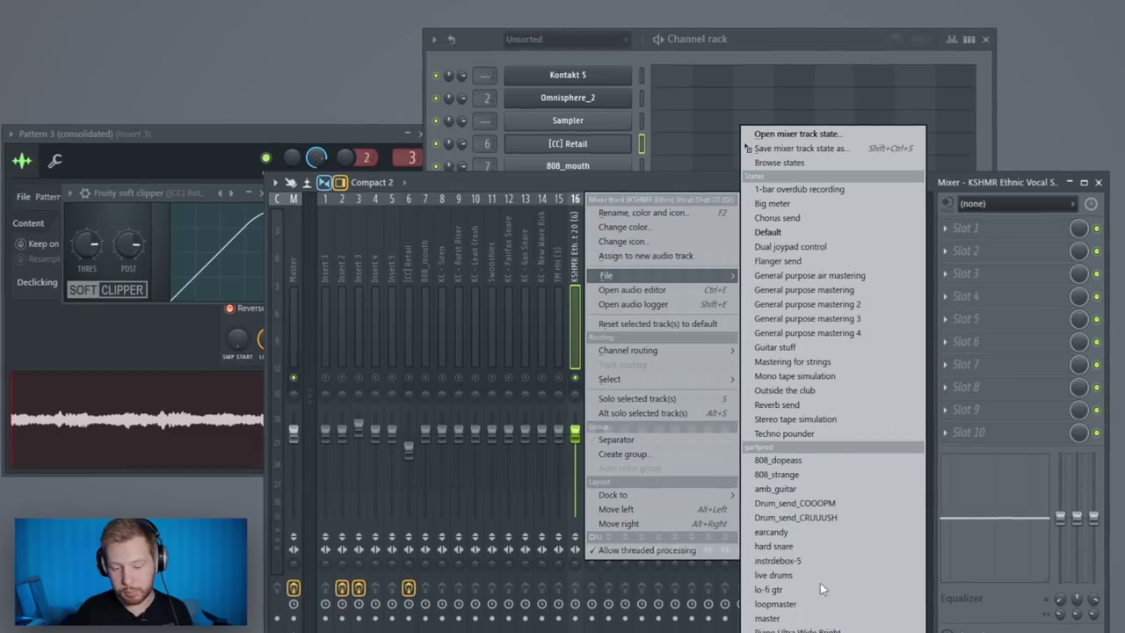
pyautogui.click(795, 532)
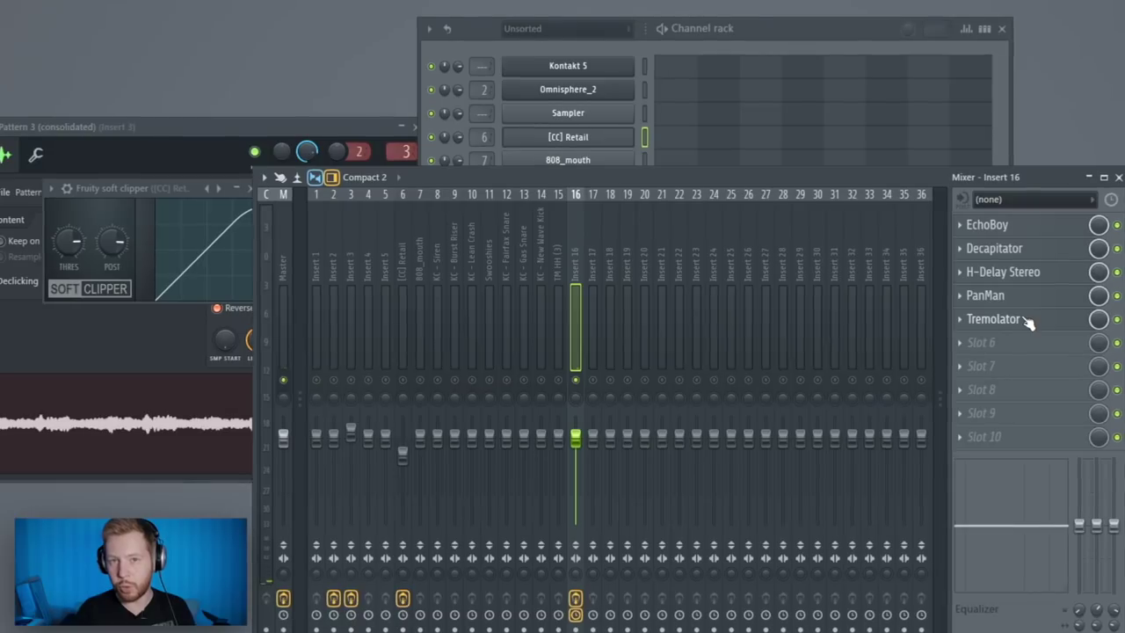
# Step: Examine the EchoBoy, Decapitator, H-Delay Stereo and PanMan settings on insert 16 while listening to the processed vocal shot
pyautogui.click(987, 224)
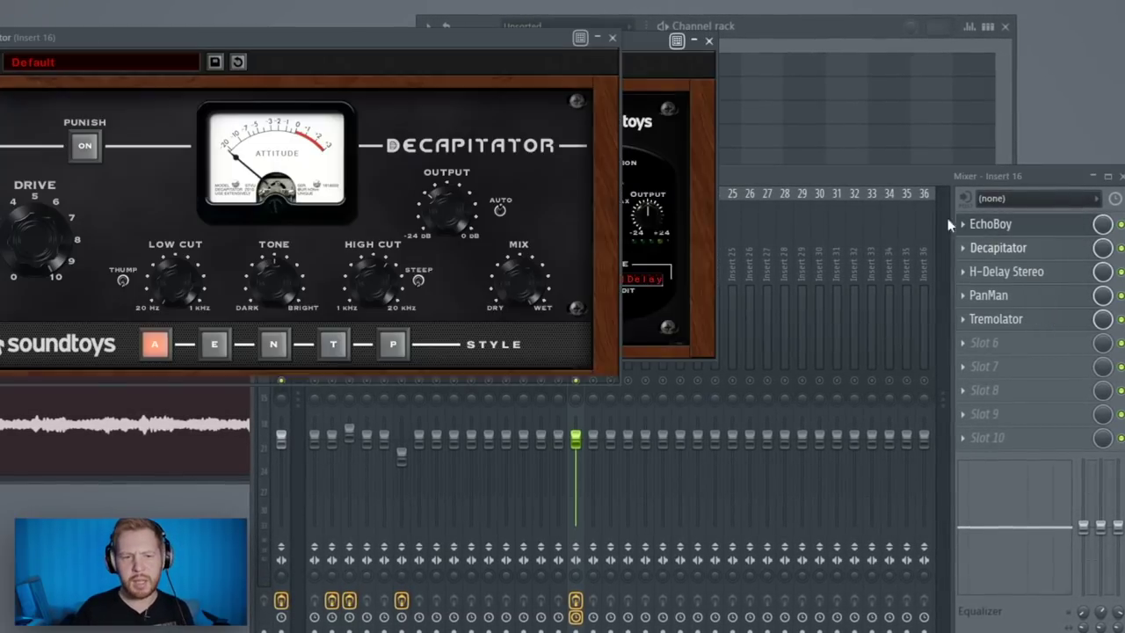
pyautogui.click(995, 247)
pyautogui.moveTo(438, 61); pyautogui.dragTo(840, 215)
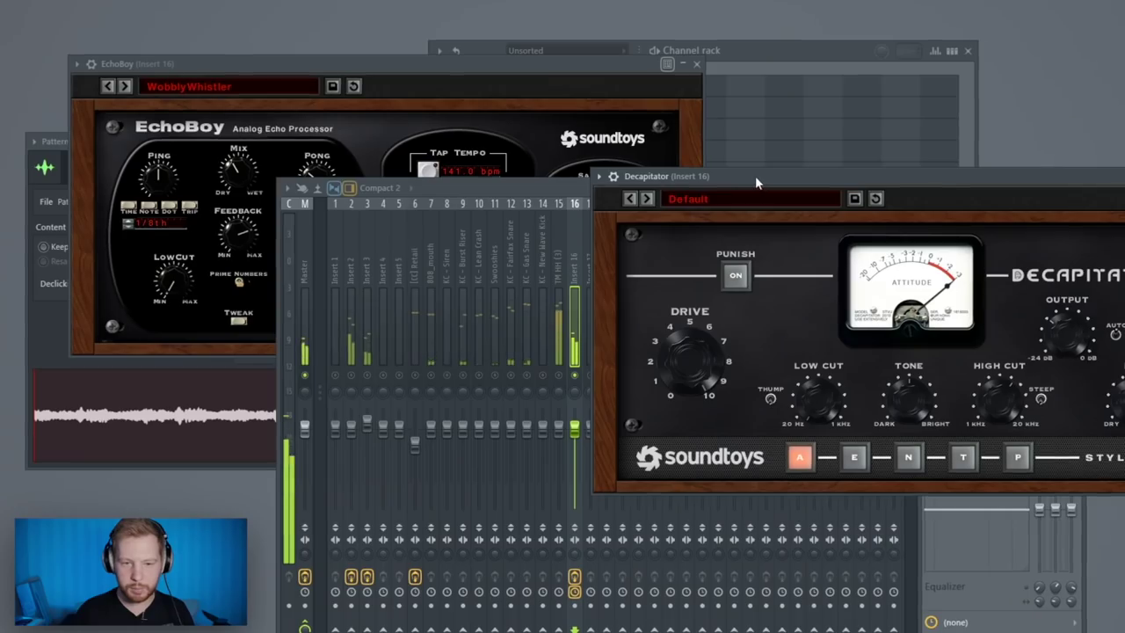
pyautogui.click(419, 236)
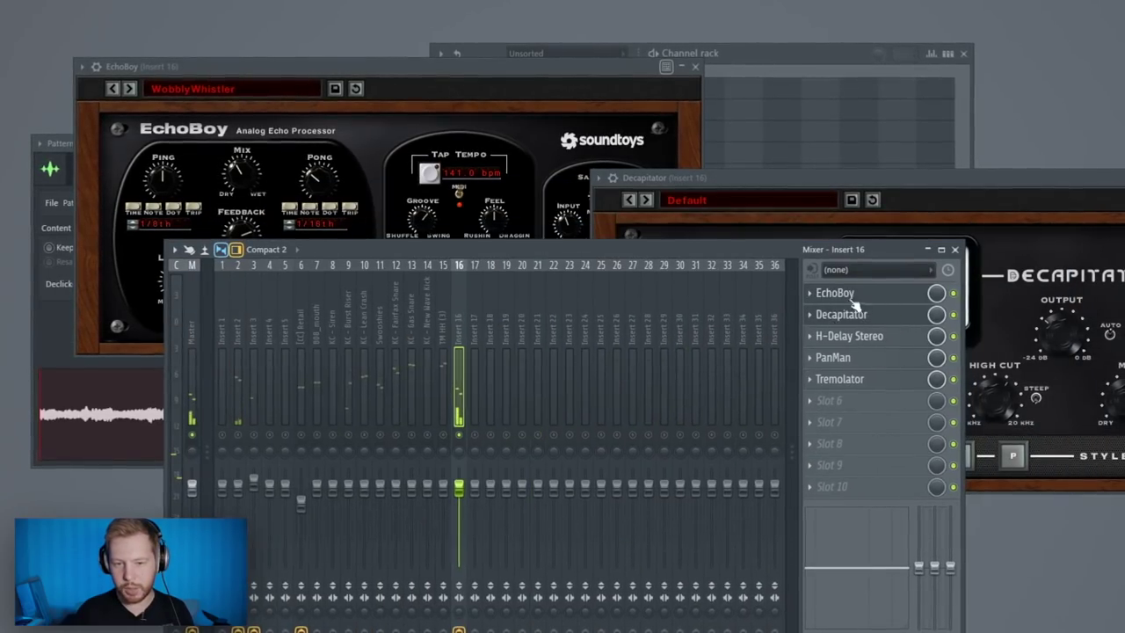
pyautogui.click(849, 338)
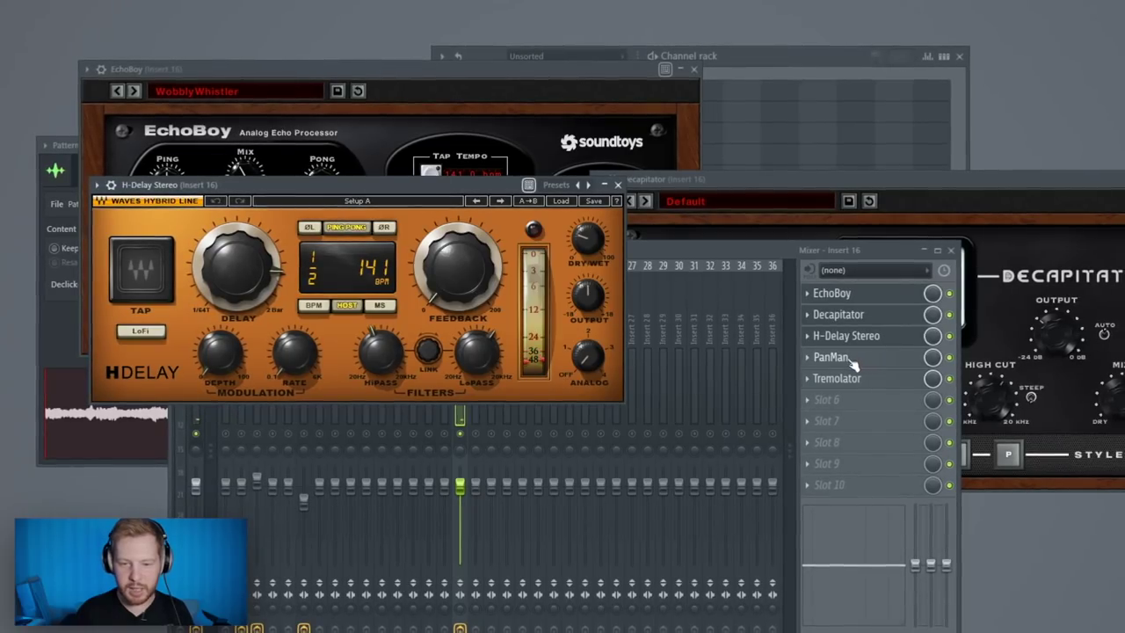
pyautogui.click(830, 356)
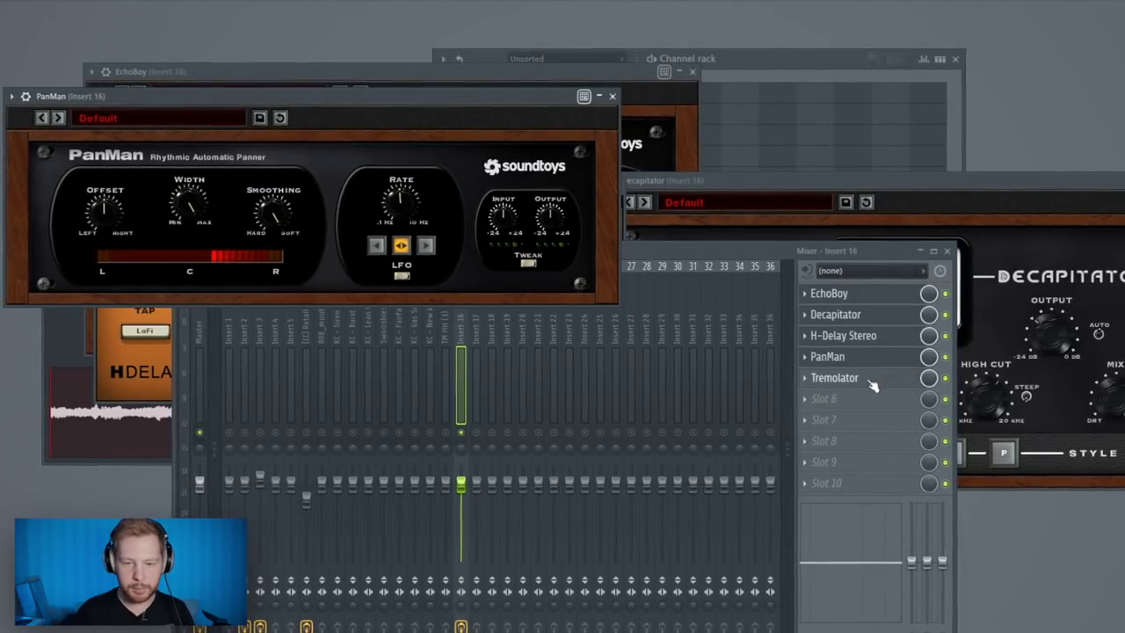
# Step: Load the 808_dopeass mixer track state onto the 808_mouth track, insert 7
pyautogui.click(321, 339)
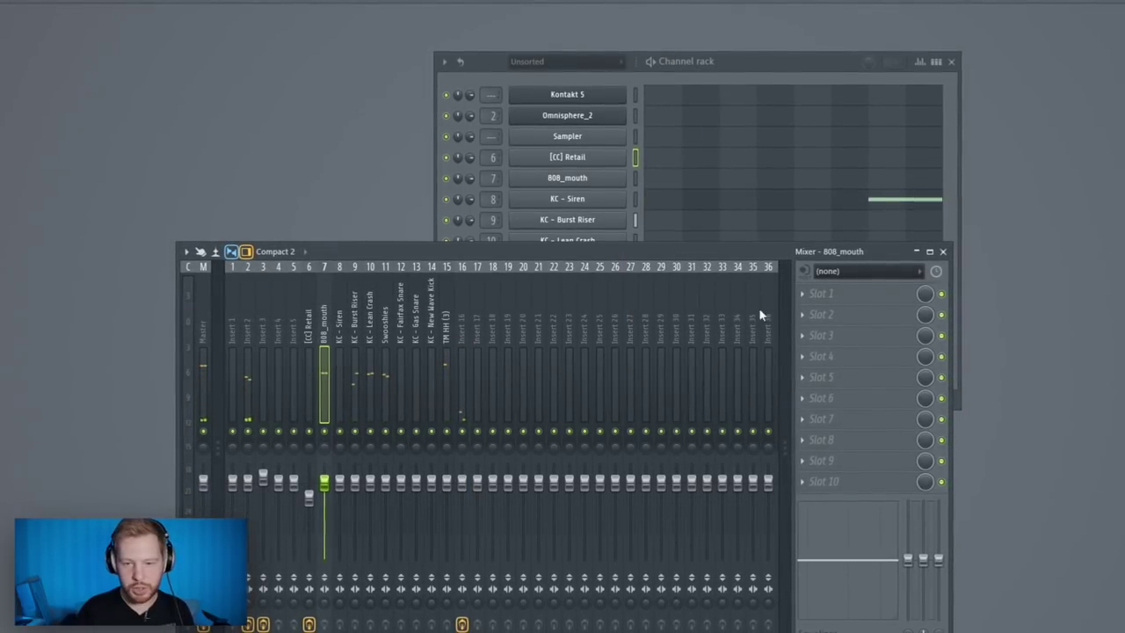
pyautogui.rightClick(334, 336)
pyautogui.moveTo(413, 338)
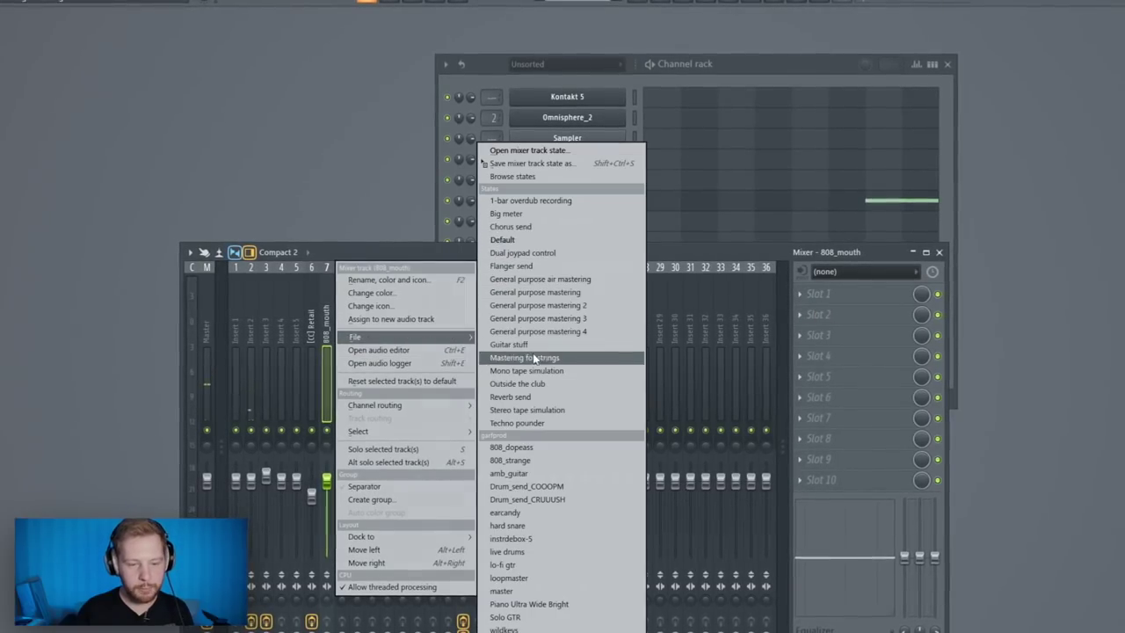
pyautogui.click(533, 450)
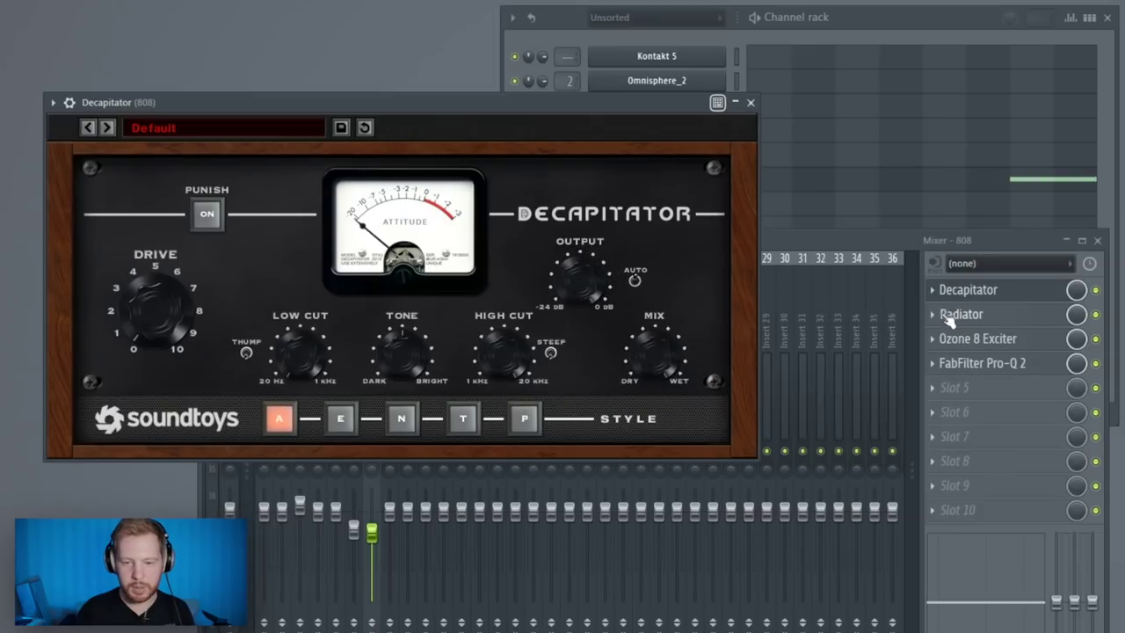
# Step: Remove Radiator from slot 2 of the 808 mixer track, check Decapitator and raise the track's volume fader
pyautogui.click(804, 314)
pyautogui.click(815, 345)
pyautogui.click(977, 291)
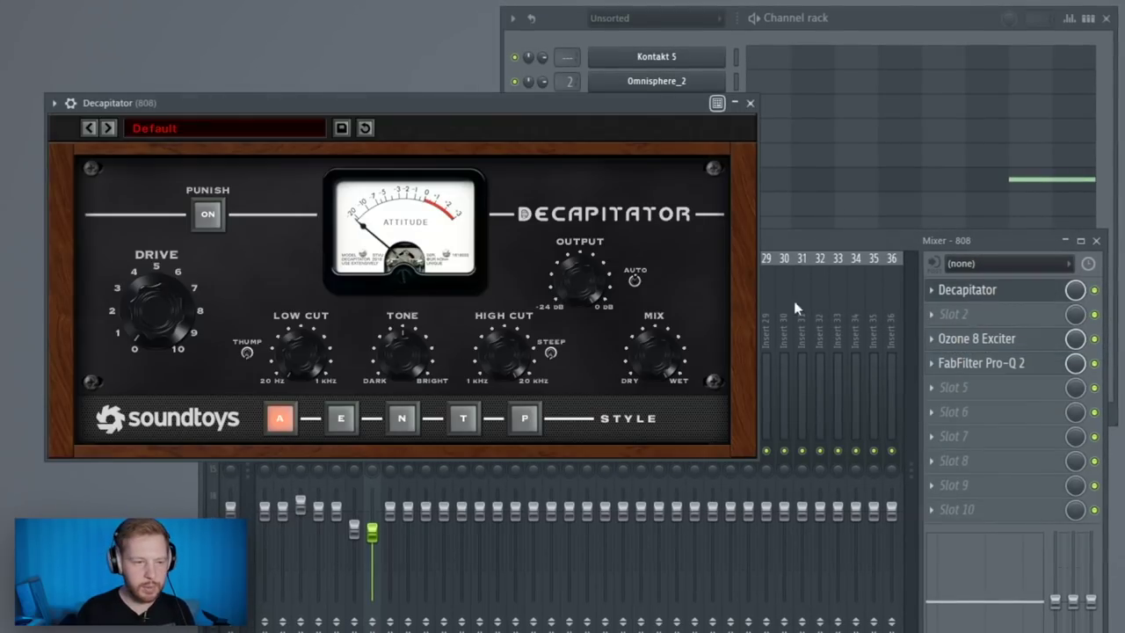
pyautogui.click(341, 128)
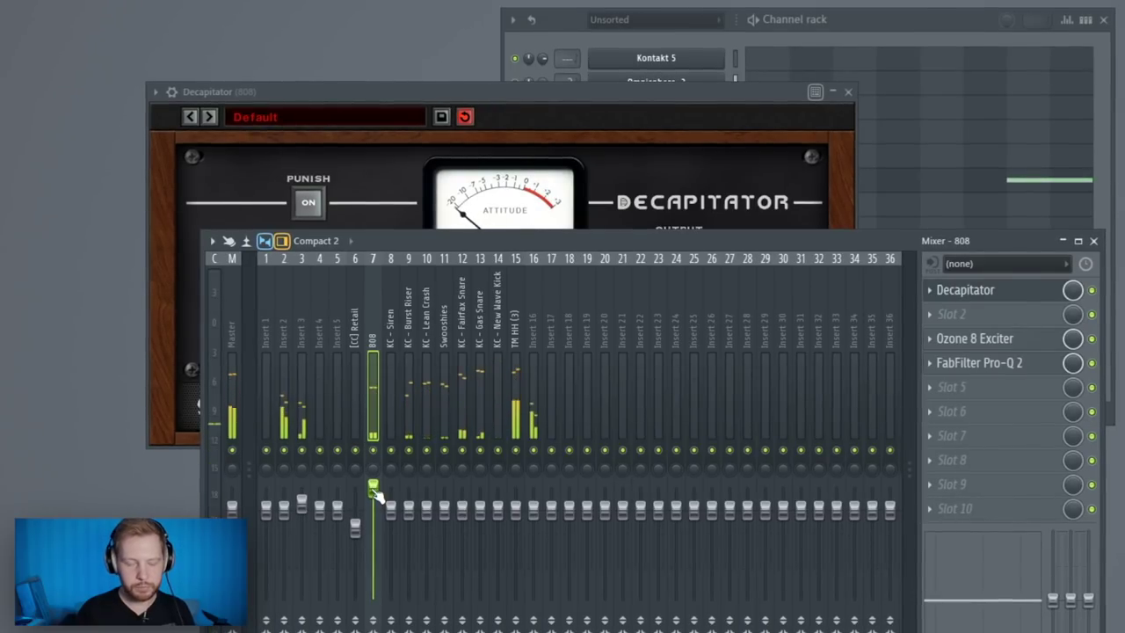
# Step: Open Ozone 8 Exciter and FabFilter Pro-Q 2 on the 808 mixer track and adjust both during playback
pyautogui.click(1010, 341)
pyautogui.moveTo(510, 499); pyautogui.dragTo(506, 431)
pyautogui.click(1032, 276)
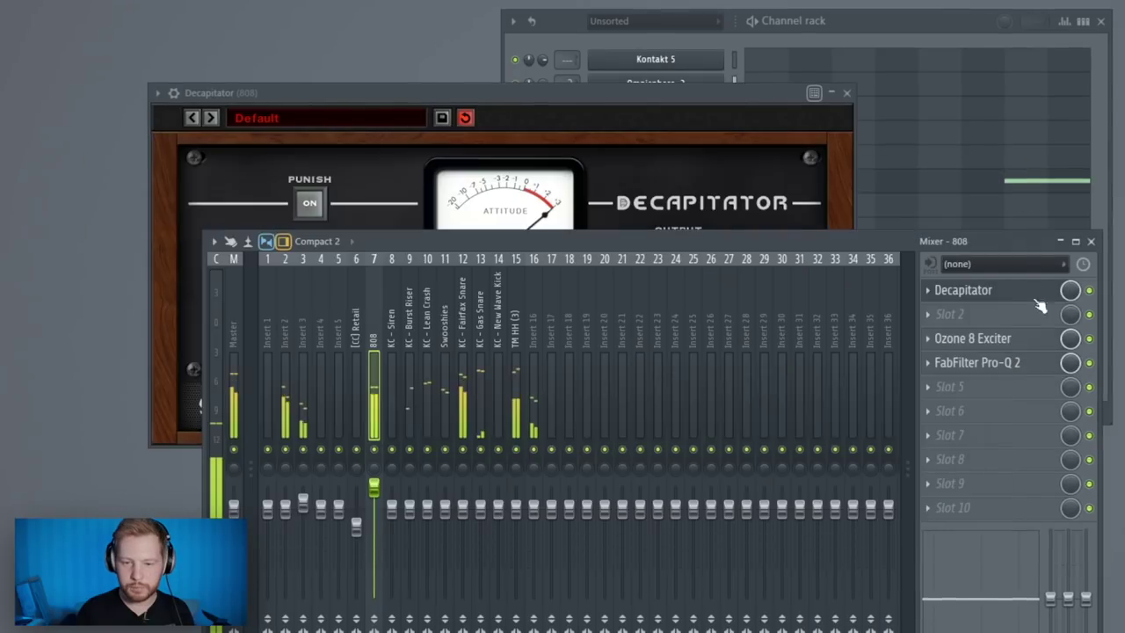
pyautogui.click(967, 363)
pyautogui.moveTo(543, 431); pyautogui.dragTo(572, 441)
# Step: Load Ozone 8 Imager on the 808 mixer track and set its lowest crossover to 229 Hz
pyautogui.click(925, 362)
pyautogui.moveTo(946, 365)
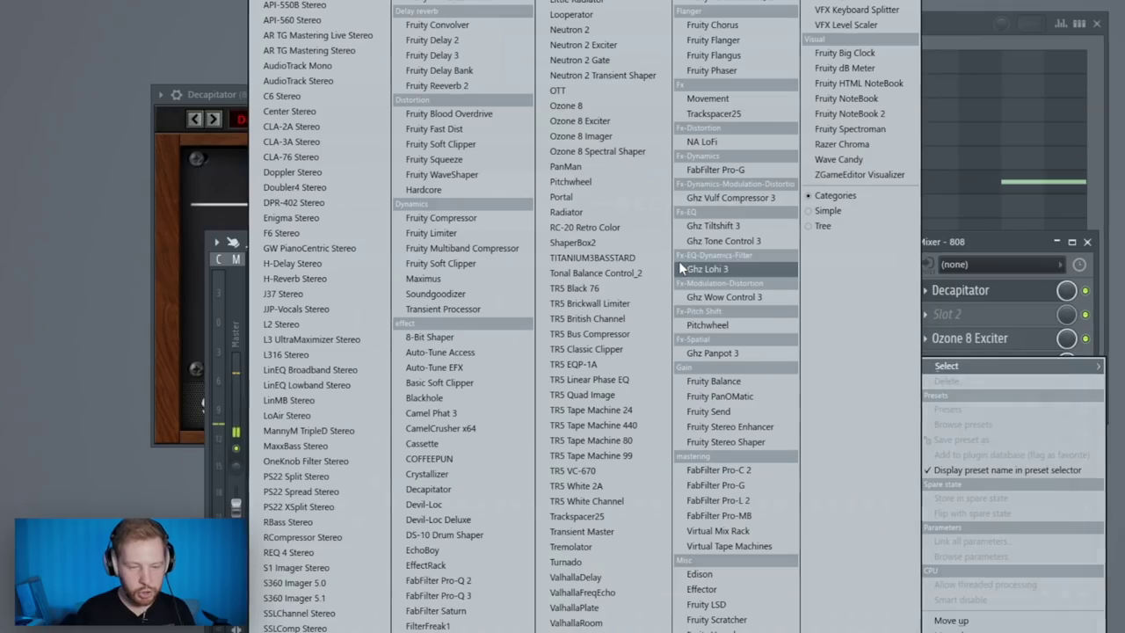
pyautogui.click(600, 133)
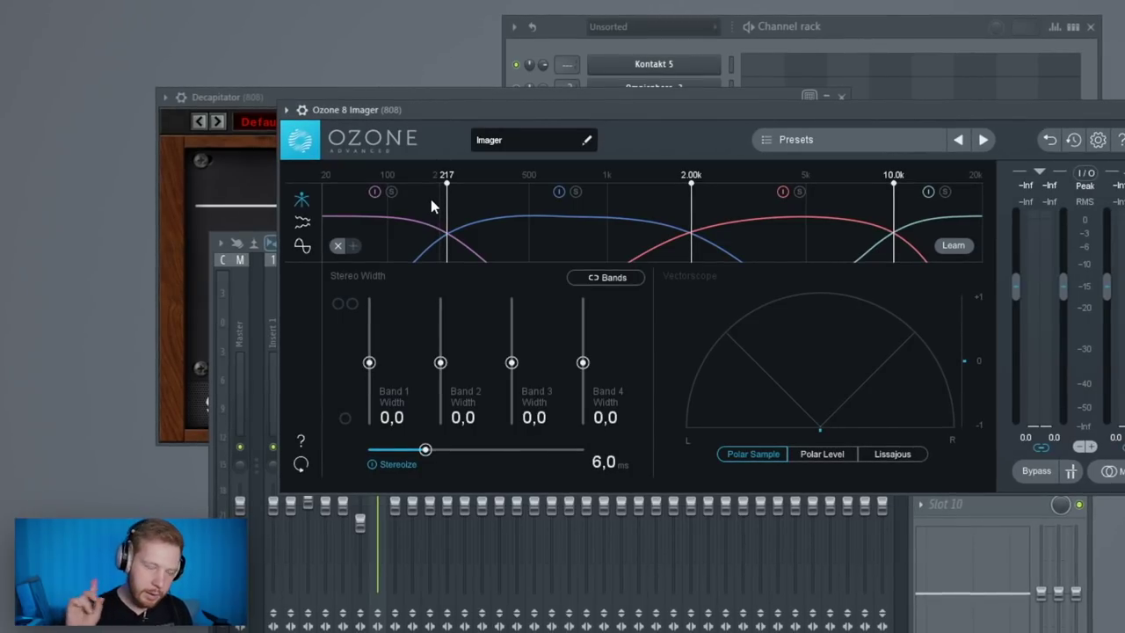
pyautogui.moveTo(450, 206); pyautogui.dragTo(455, 206)
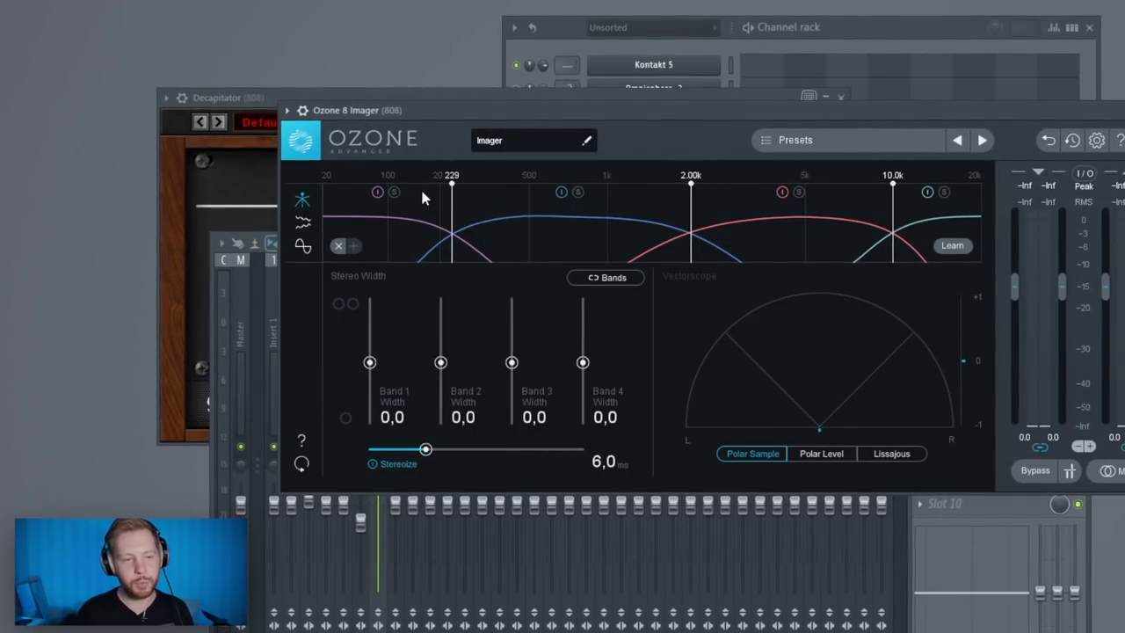
# Step: Widen Band 2 to slightly above 74.7 in the Imager and raise the stereo width of Band 3
pyautogui.moveTo(441, 363); pyautogui.dragTo(441, 315)
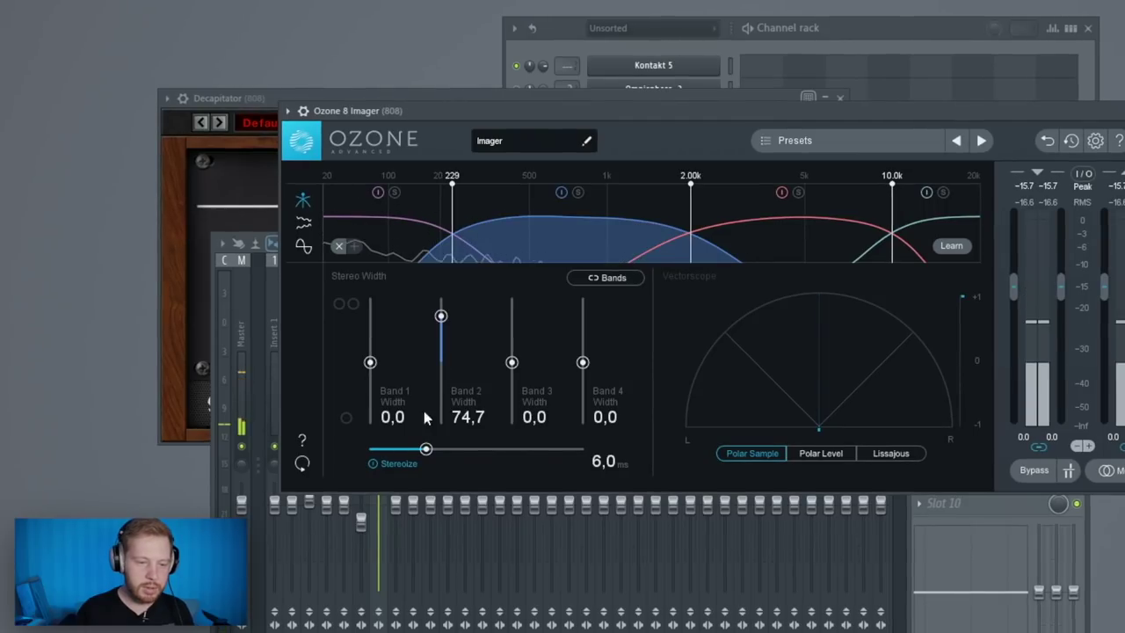
pyautogui.moveTo(512, 362); pyautogui.dragTo(516, 326)
pyautogui.moveTo(444, 317); pyautogui.dragTo(446, 311)
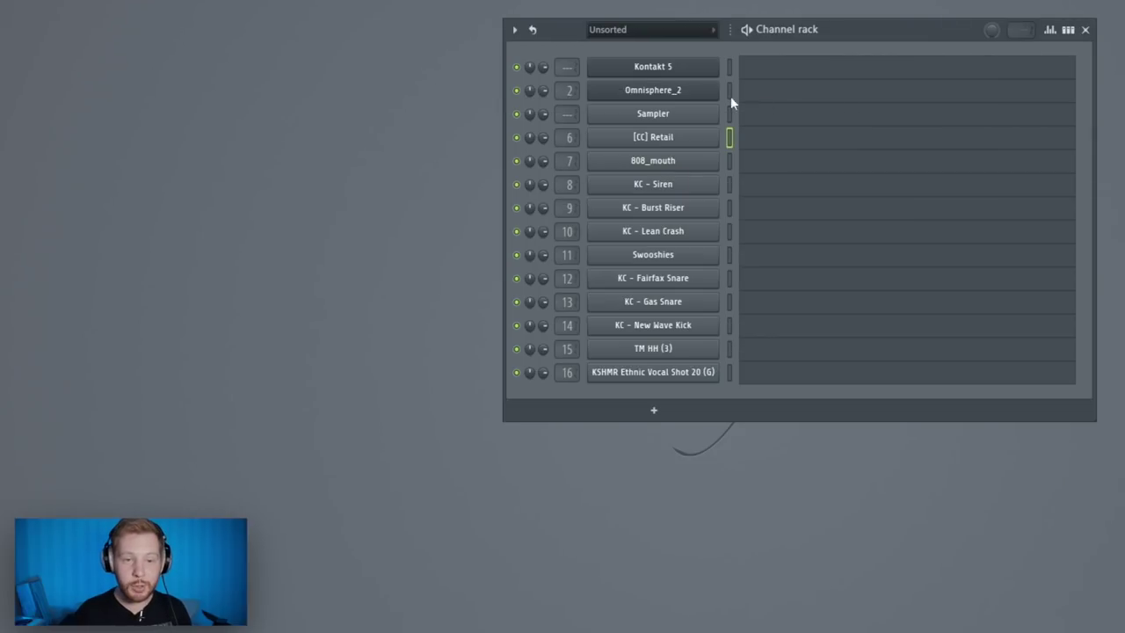
# Step: Insert a GMS synth above Kontakt 5, load the Leads & Synths preset Classic Detune TE and bring up its RVRB effect
pyautogui.rightClick(680, 67)
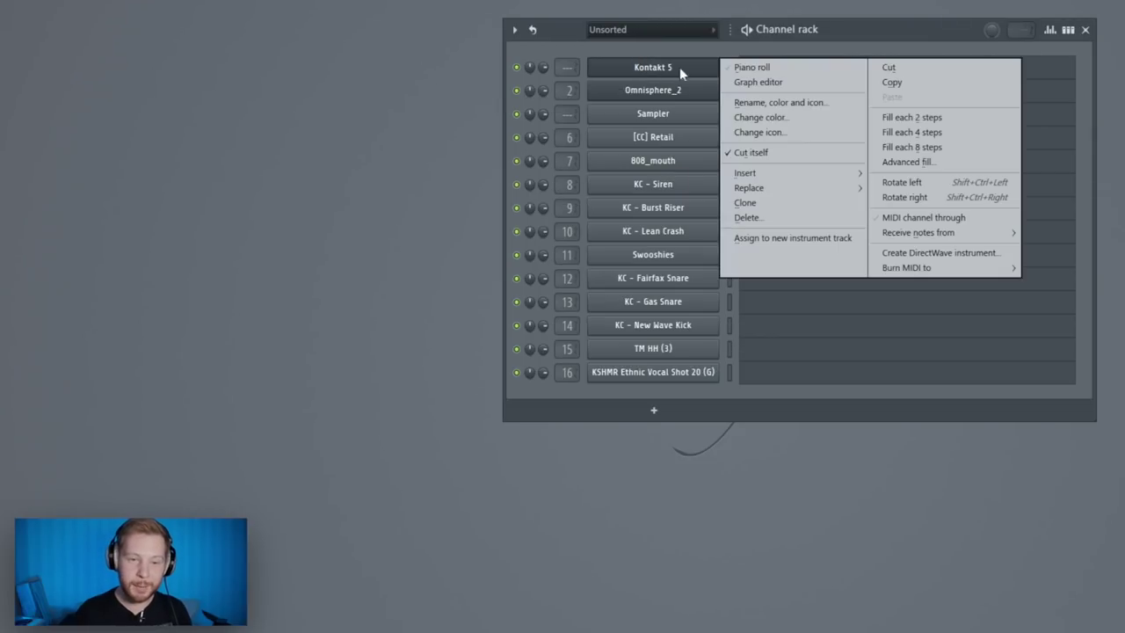
pyautogui.moveTo(710, 172)
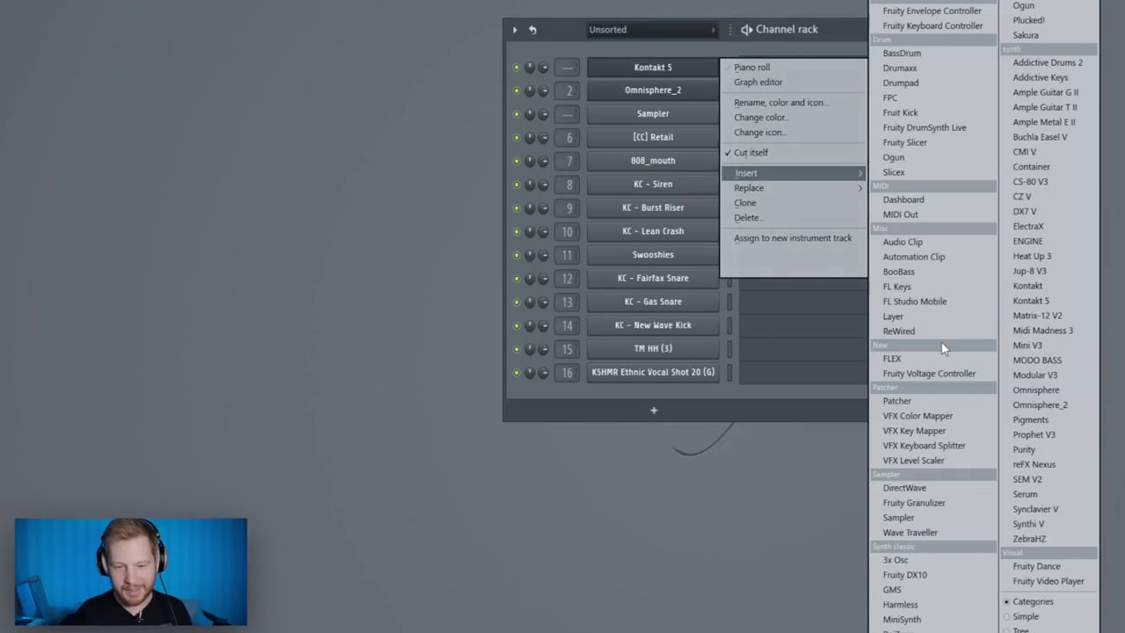
pyautogui.click(891, 589)
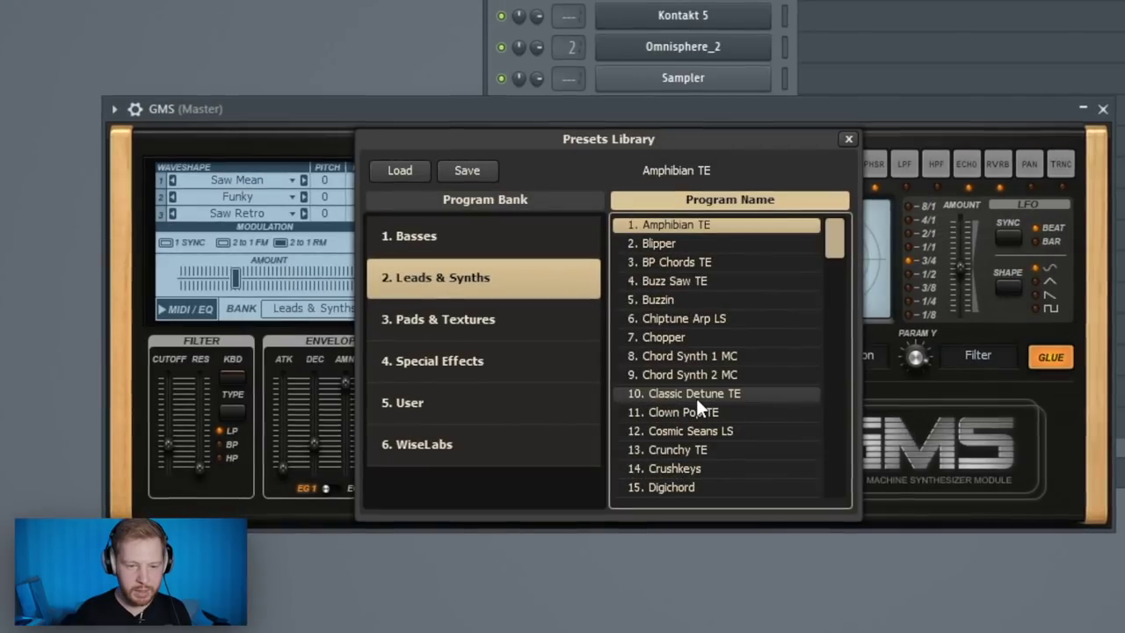
pyautogui.click(700, 390)
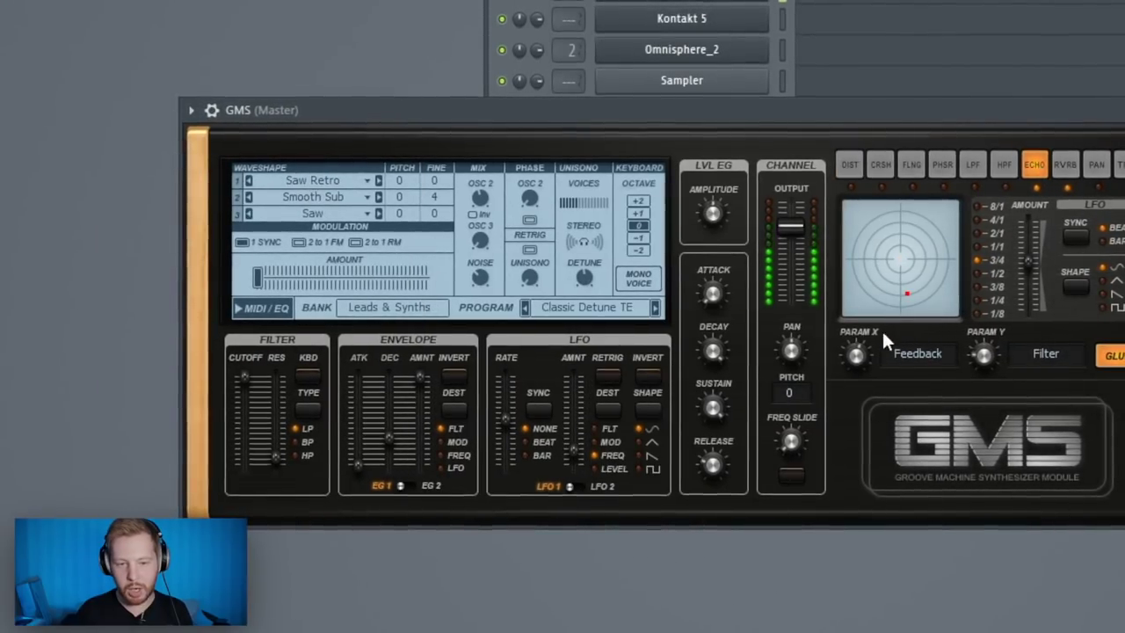
pyautogui.click(1060, 165)
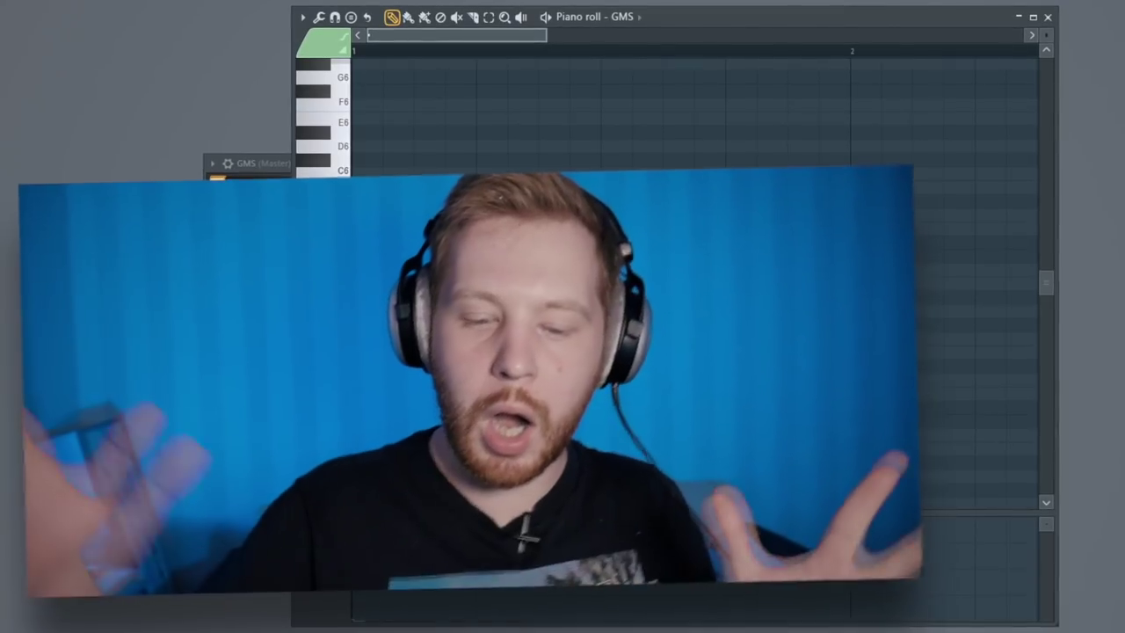
# Step: Enter an A minor chord for GMS in bar 1, lower it an octave to A4, C5 and E5, and raise the C to C6
pyautogui.click(386, 216)
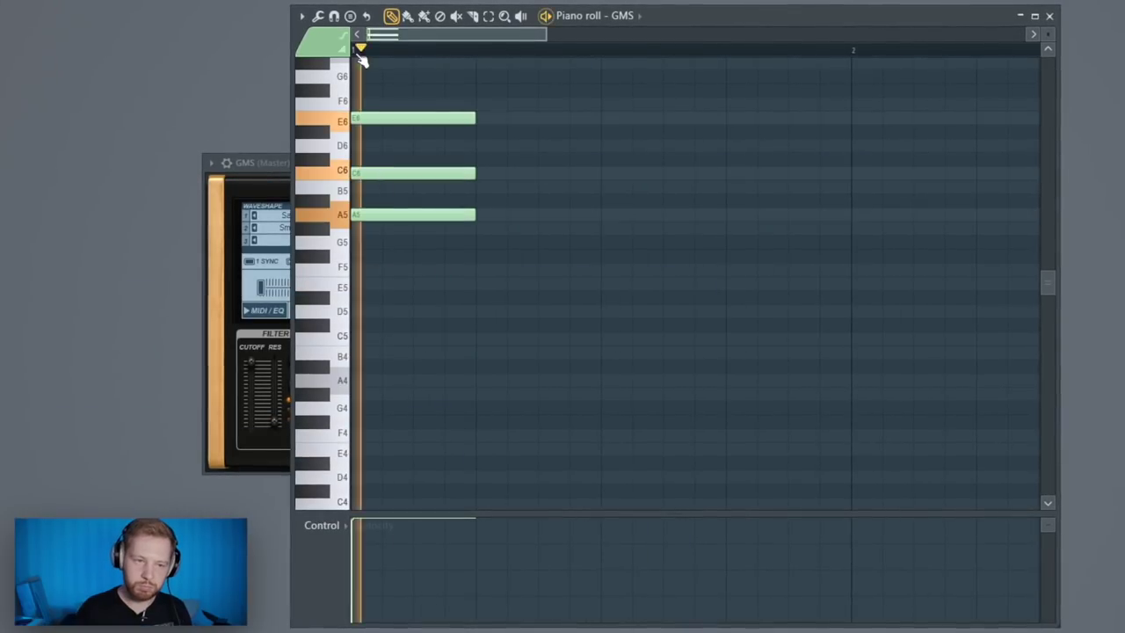
pyautogui.hotkey('ctrl', 'Down')
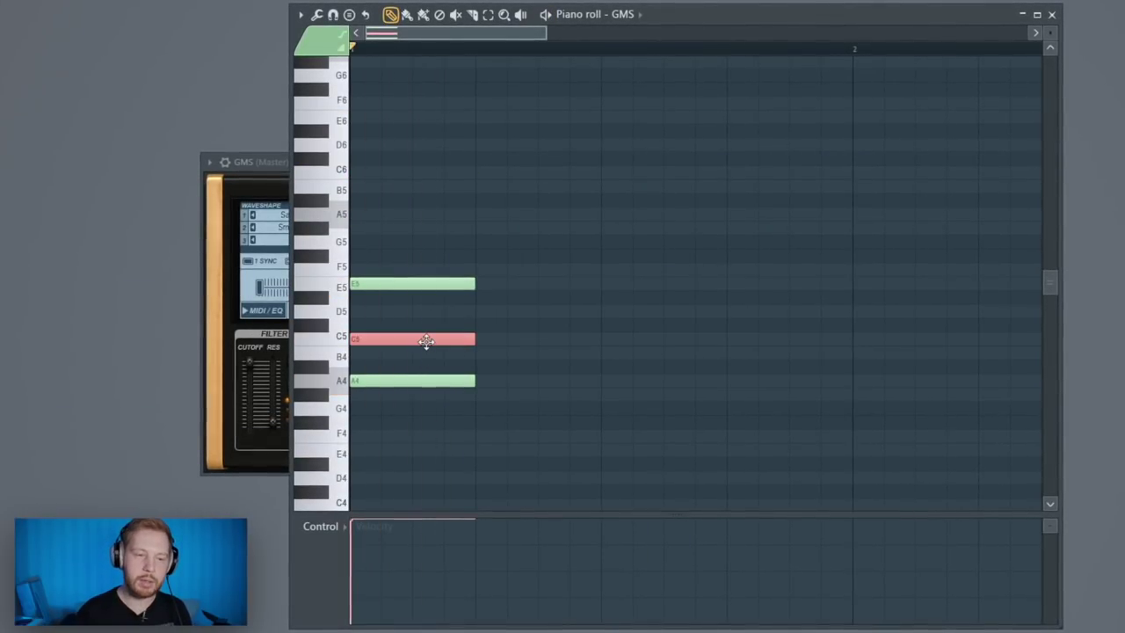
pyautogui.press('space')
pyautogui.scroll(-2, 404, 406)
pyautogui.moveTo(359, 464); pyautogui.dragTo(331, 451)
pyautogui.press('space')
pyautogui.scroll(3, 536, 396)
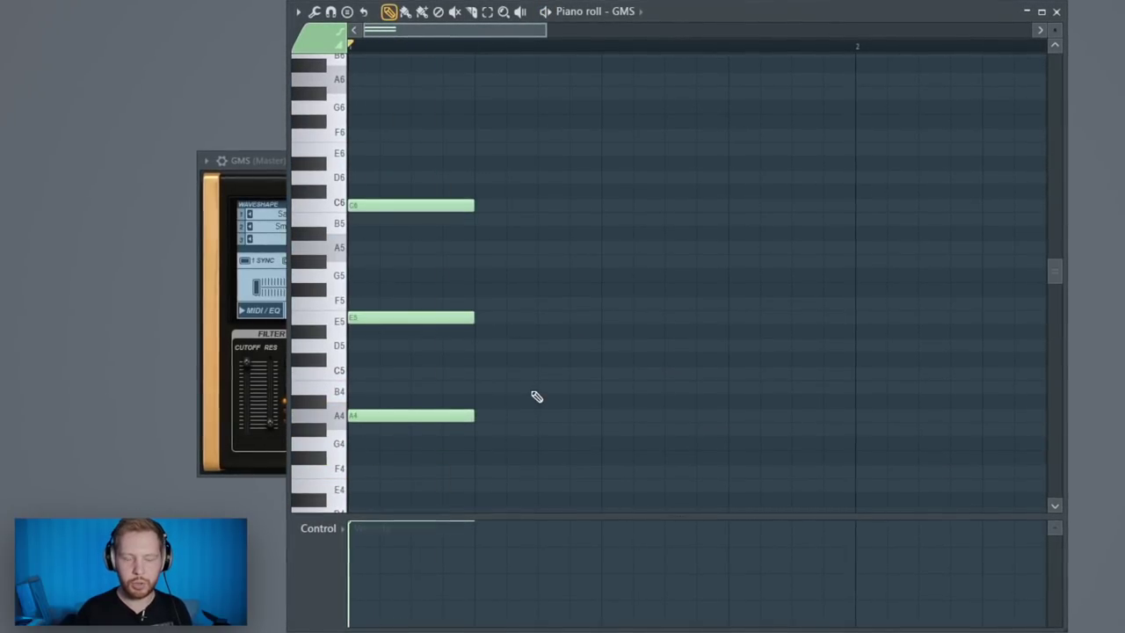
# Step: Lower the GMS chord an octave to A3, E4 and C5, add an A2 bass note and enter further chord hits
pyautogui.hotkey('ctrl', 'Down')
pyautogui.press('space')
pyautogui.keyDown('ctrl'); pyautogui.rightClick(629, 348); pyautogui.keyUp('ctrl')
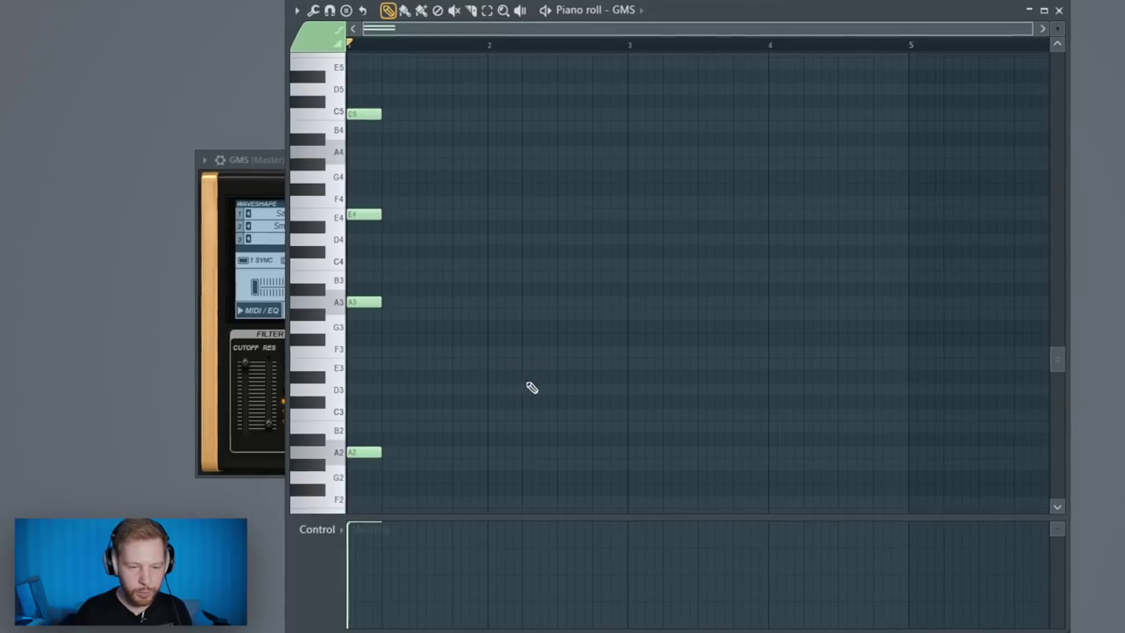
pyautogui.click(775, 213)
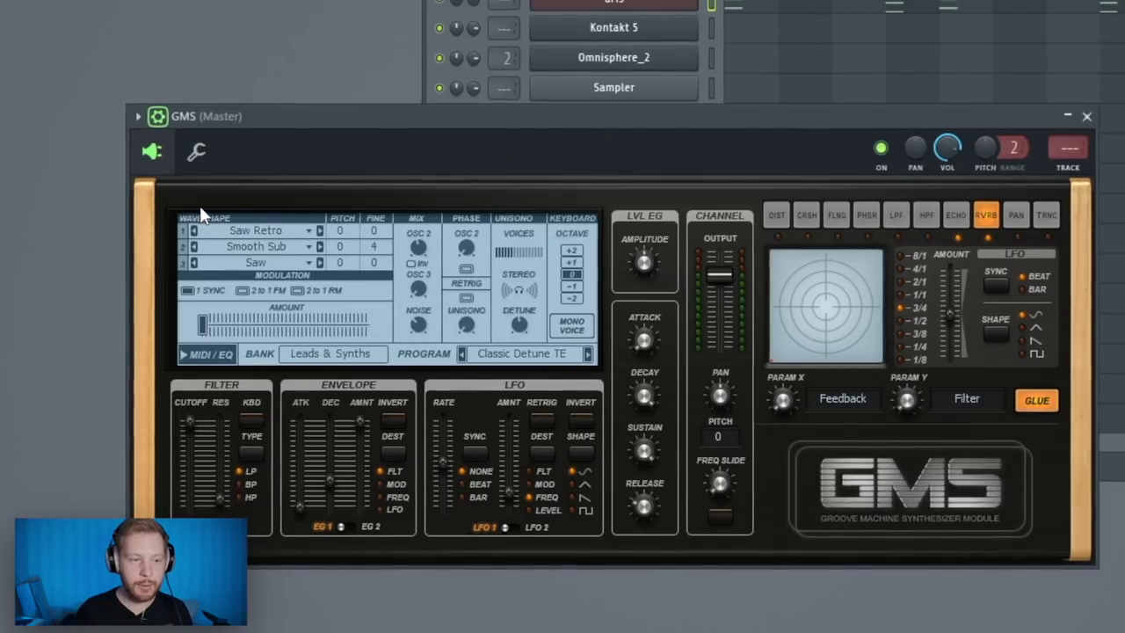
# Step: Enable Porta in the GMS channel settings and open the Pattern 16 clip on Track 13
pyautogui.click(196, 151)
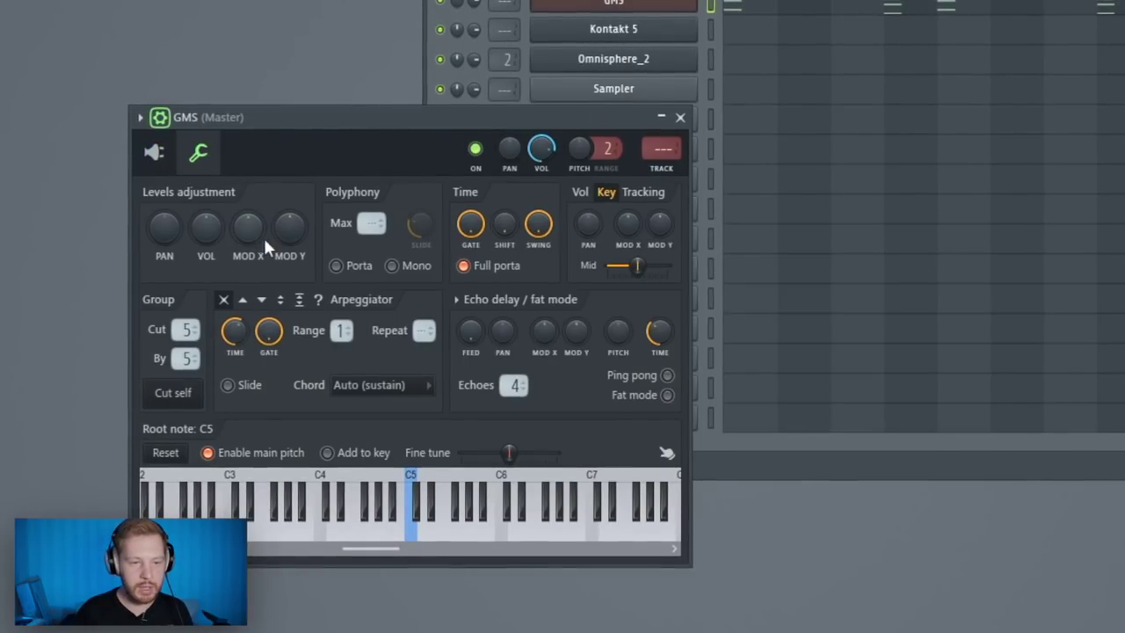
pyautogui.click(347, 265)
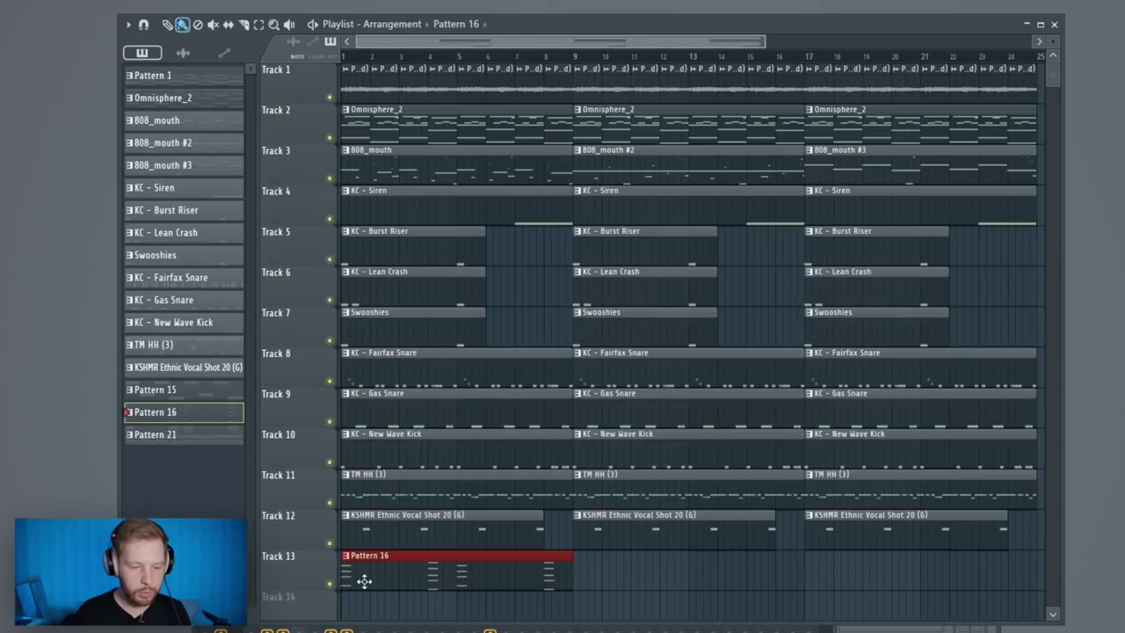
pyautogui.scroll(-2, 358, 580)
pyautogui.doubleClick(359, 578)
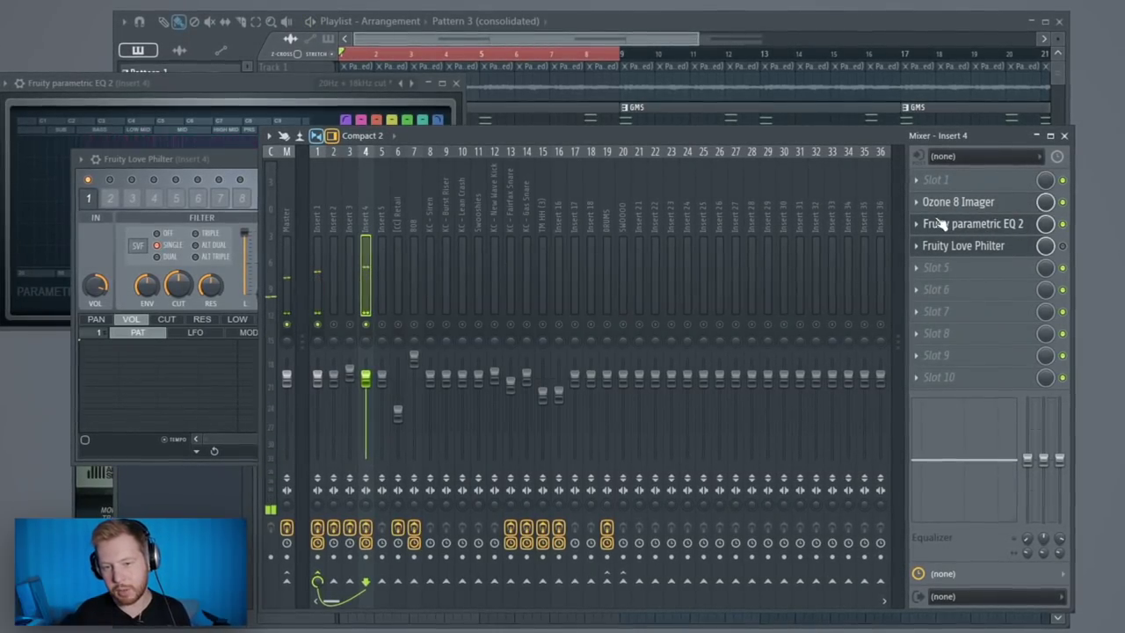
# Step: Check Insert 4's Parametric EQ 2, and switch on Fruity Love Philter with the Simple lowpass preset
pyautogui.click(980, 224)
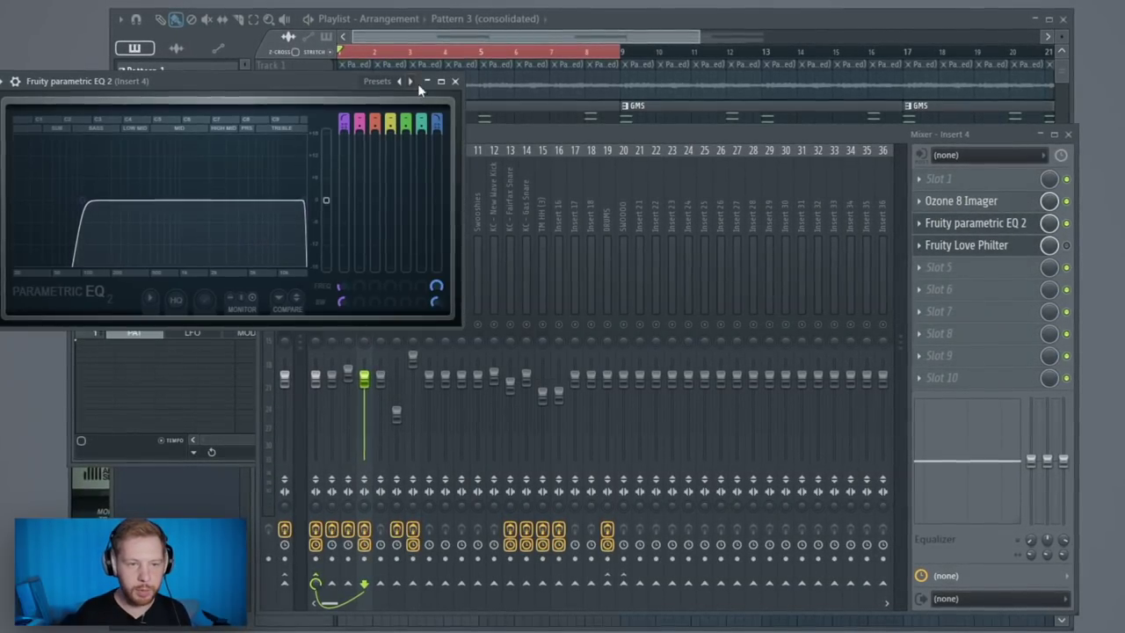
pyautogui.click(455, 80)
pyautogui.click(989, 252)
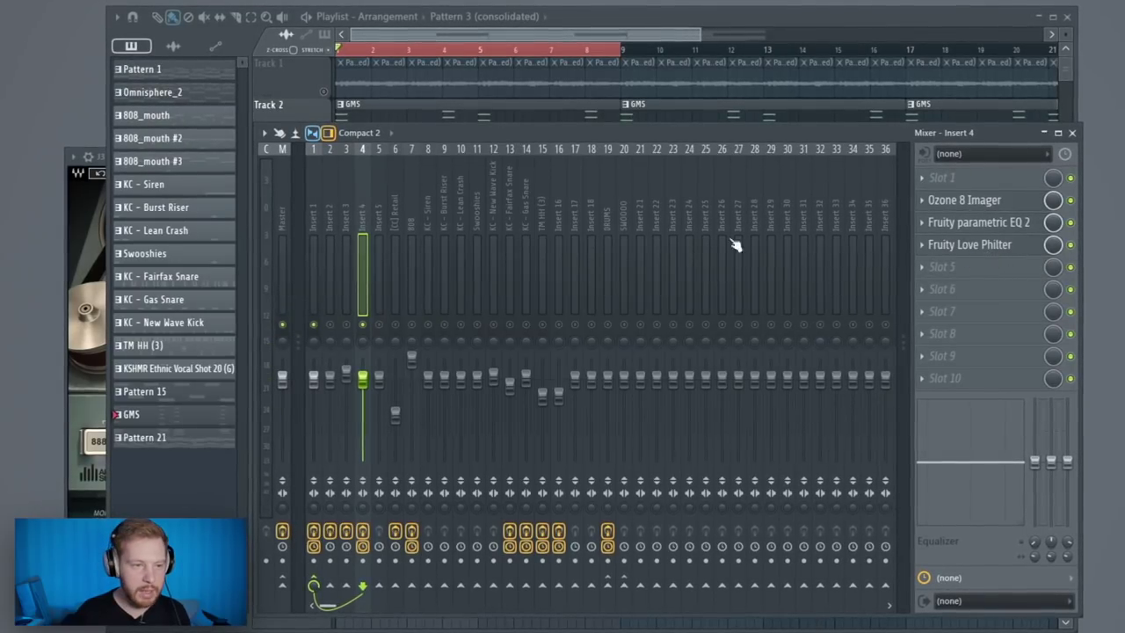
pyautogui.click(969, 245)
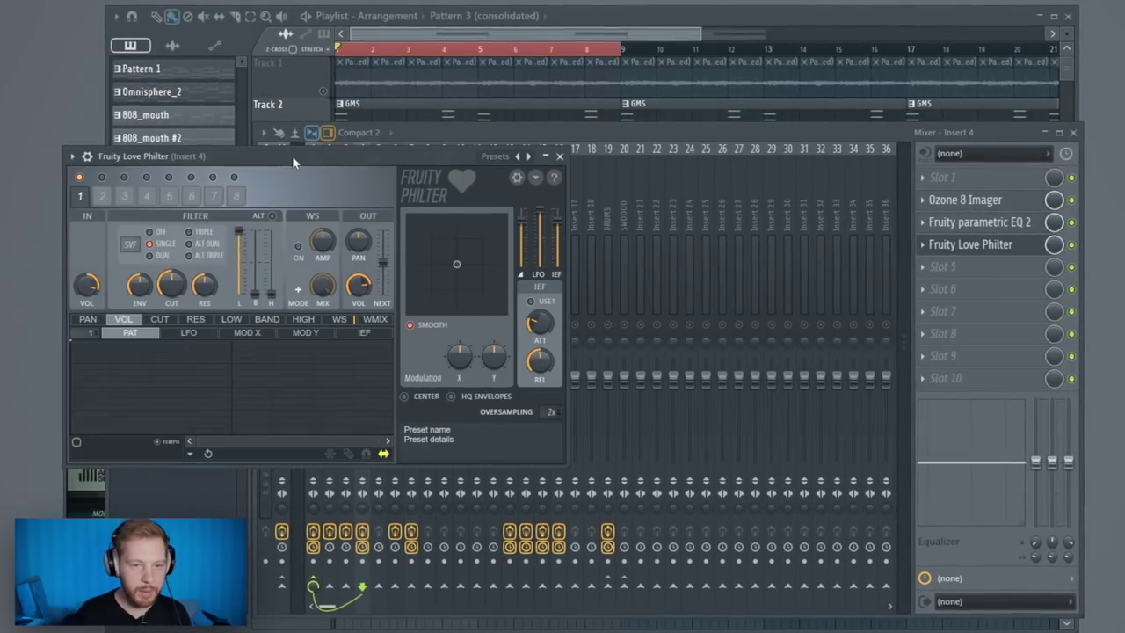
pyautogui.moveTo(292, 157); pyautogui.dragTo(542, 168)
pyautogui.rightClick(780, 167)
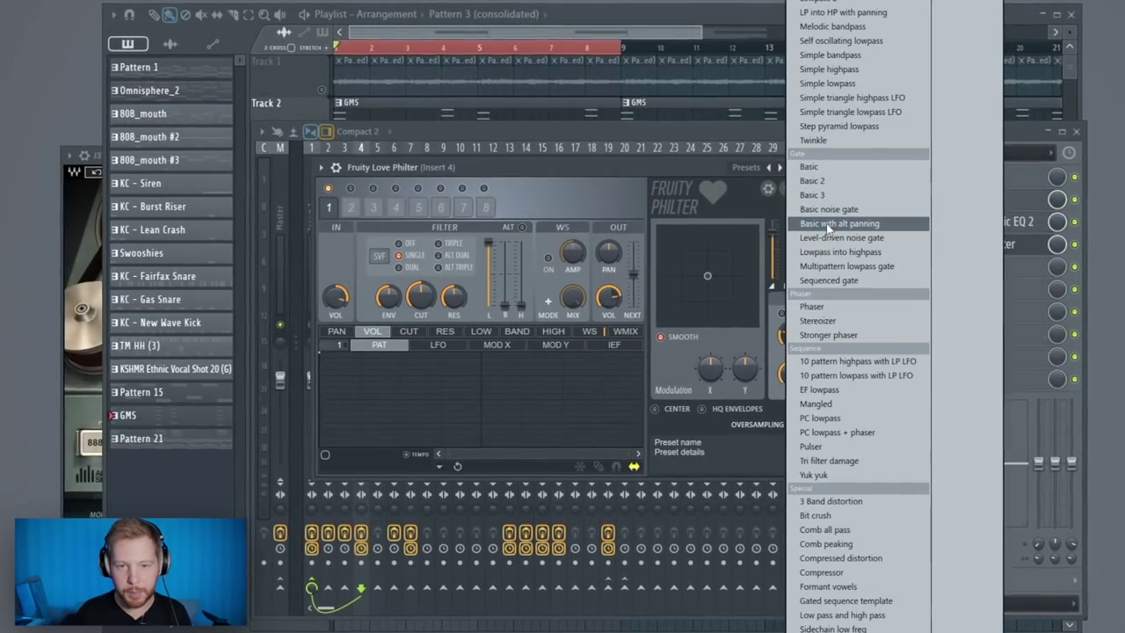
pyautogui.click(849, 81)
# Step: Adjust the Love Philter cutoff frequency to about 59% and create an automation clip for it
pyautogui.moveTo(420, 296); pyautogui.dragTo(420, 289)
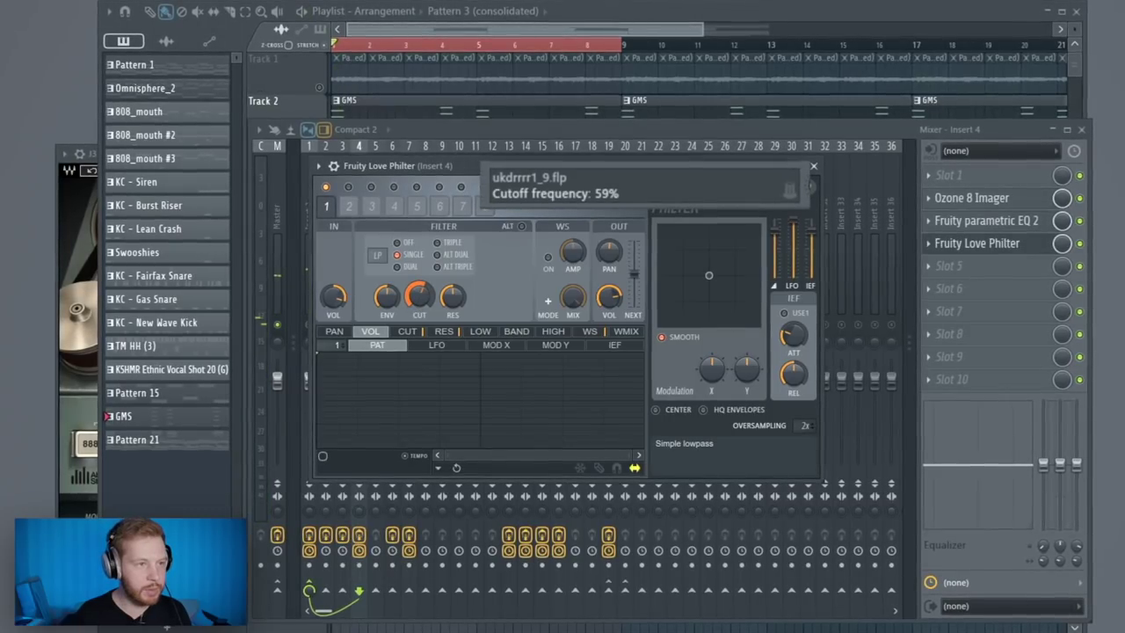
pyautogui.rightClick(418, 305)
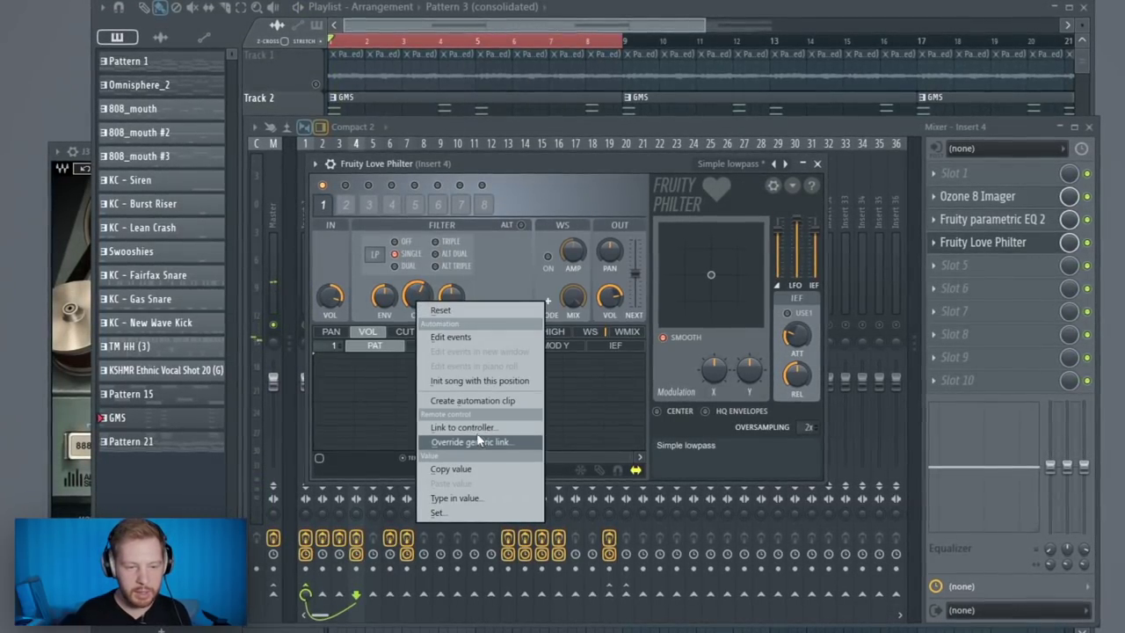
pyautogui.click(479, 397)
pyautogui.click(508, 15)
pyautogui.scroll(-3, 378, 378)
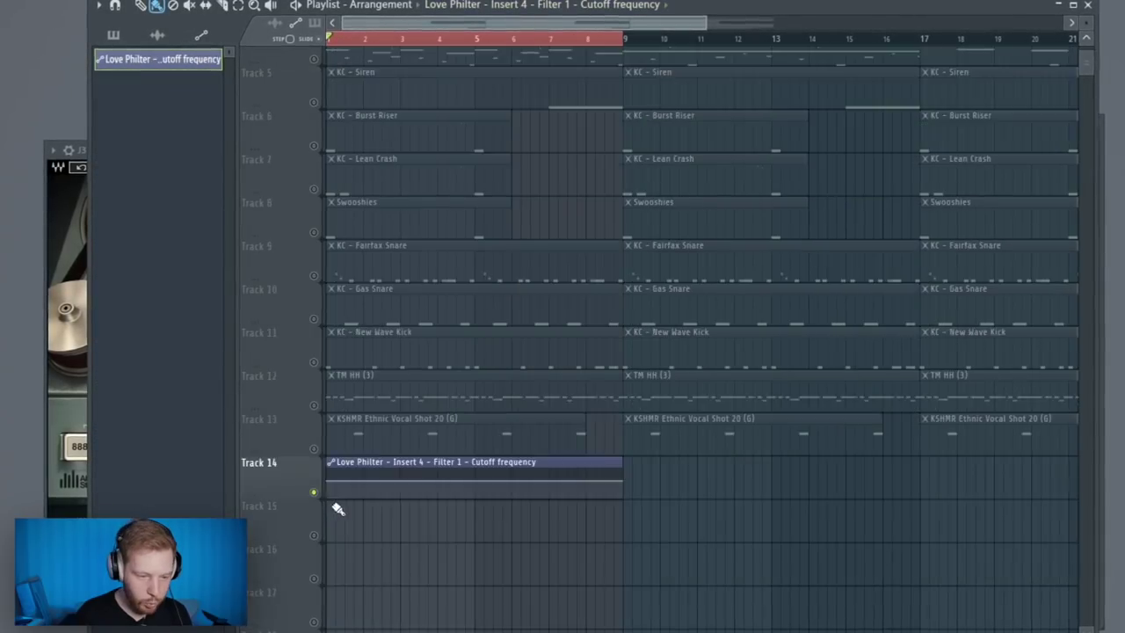
# Step: Shape the cutoff automation on Track 14 to curve up from its minimum at the start to a point half a bar in
pyautogui.rightClick(327, 480)
pyautogui.click(428, 539)
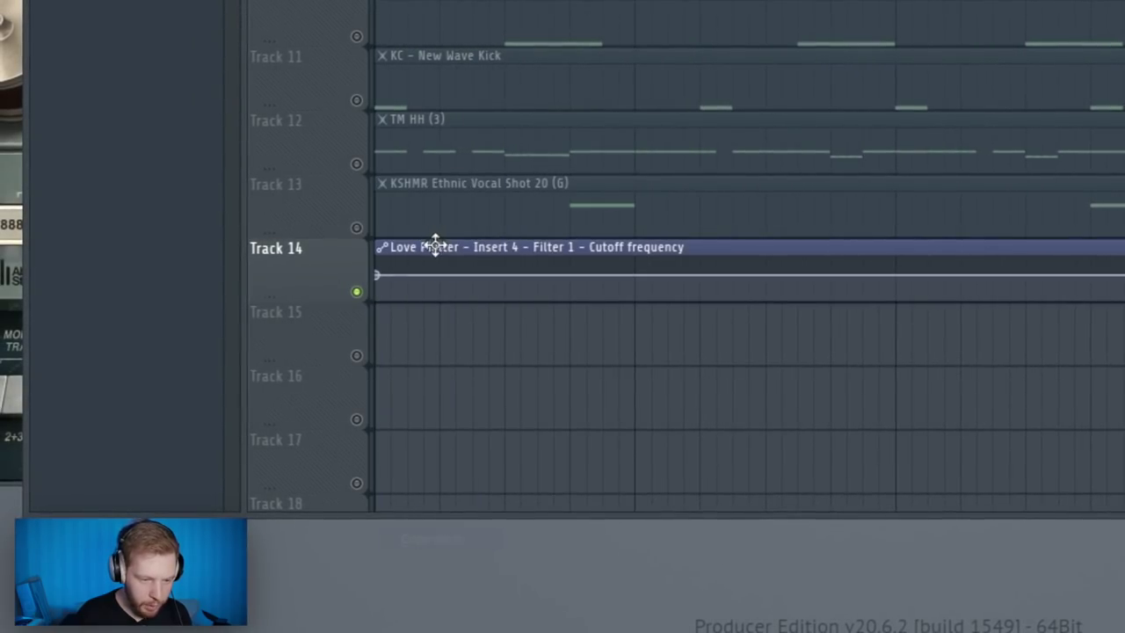
pyautogui.rightClick(442, 277)
pyautogui.click(515, 548)
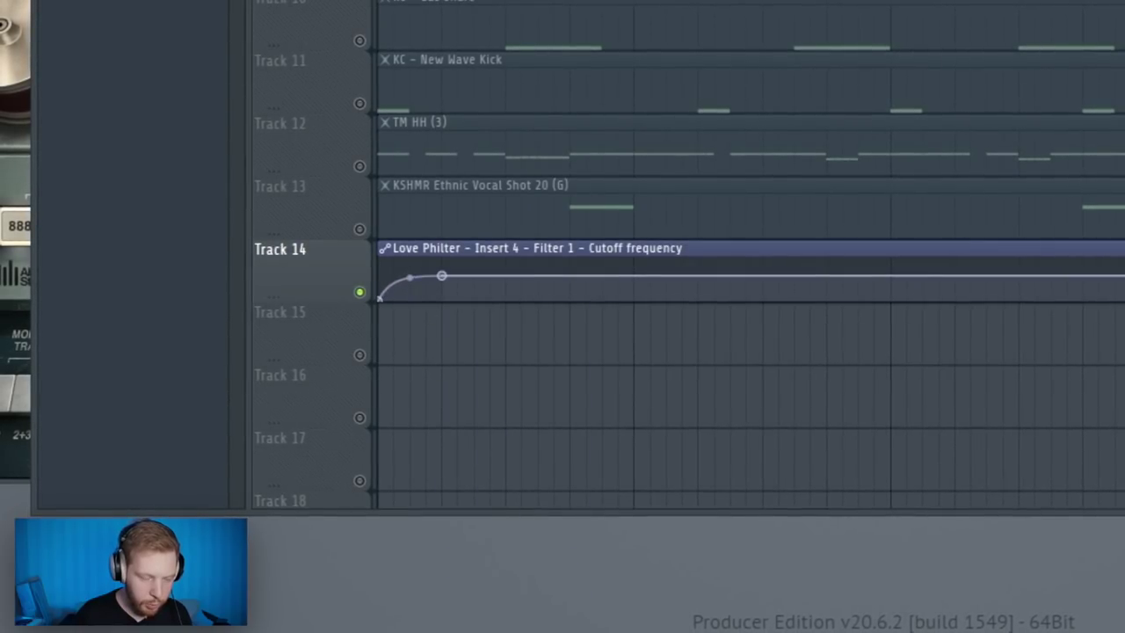
pyautogui.press('space')
pyautogui.press('space')
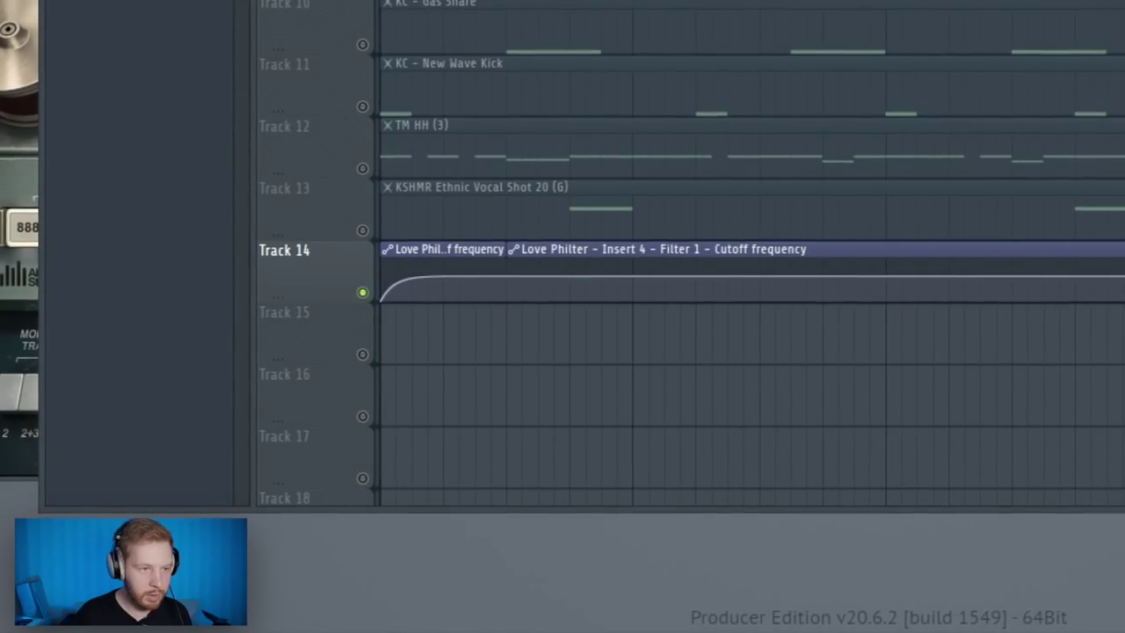
# Step: Trim the cutoff automation clip to one bar and copy it to bars 4, 5 and 8, repeating the set across the arrangement
pyautogui.rightClick(523, 252)
pyautogui.scroll(-2, 466, 266)
pyautogui.moveTo(426, 251); pyautogui.dragTo(679, 265)
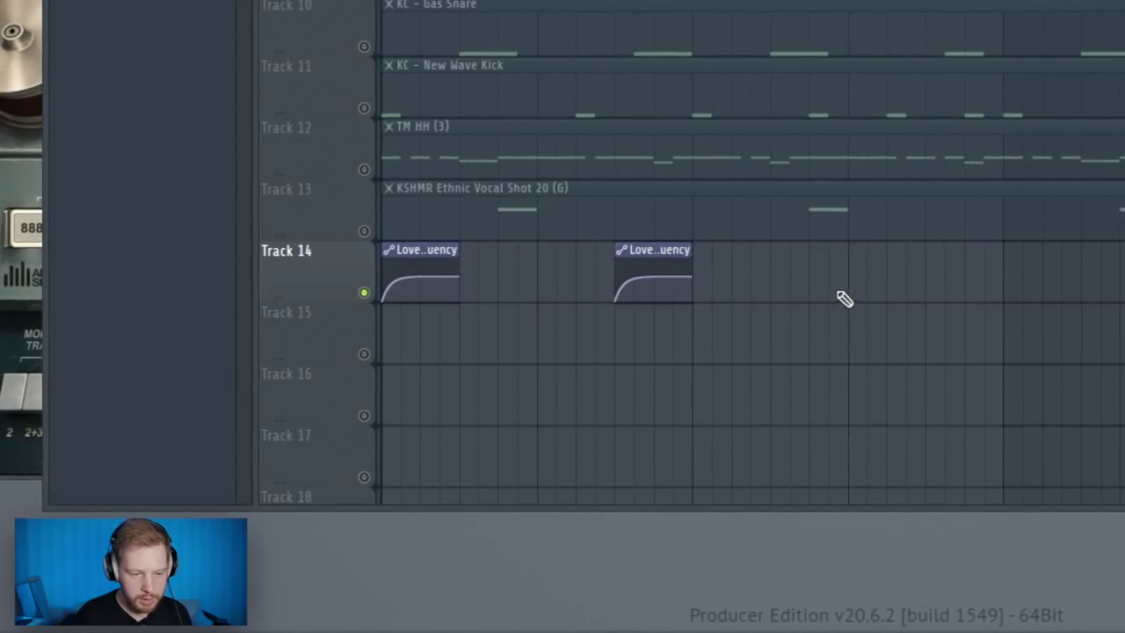
pyautogui.moveTo(401, 257); pyautogui.dragTo(713, 277)
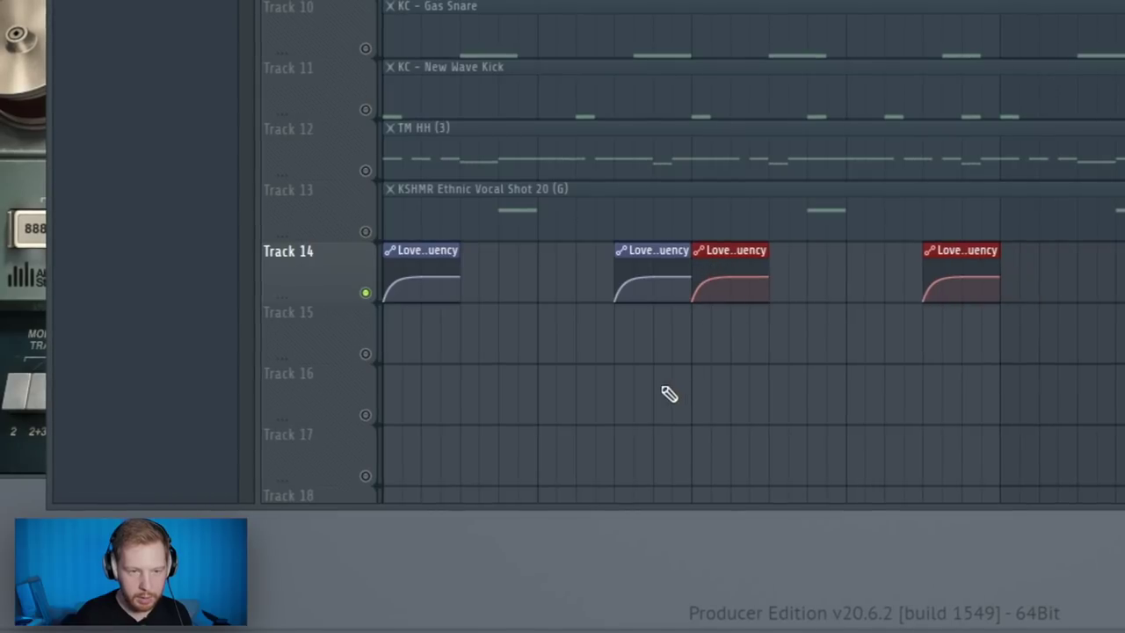
pyautogui.scroll(-3, 670, 392)
pyautogui.scroll(3, 666, 364)
pyautogui.scroll(-2, 666, 363)
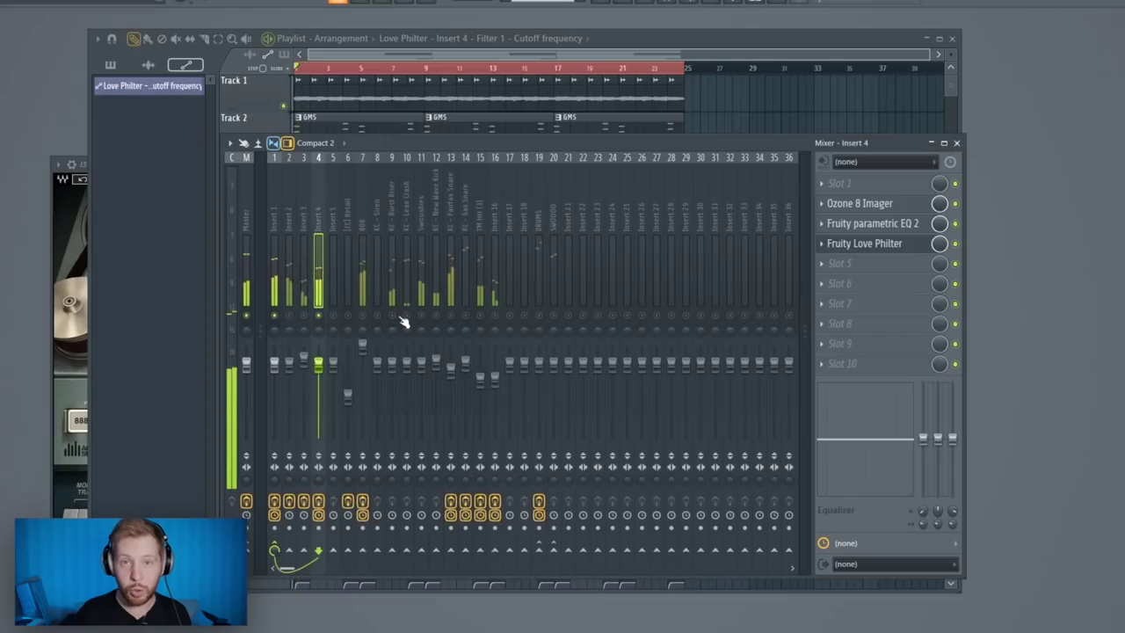
# Step: Add ValhallaVintageVerb to slot 5 of Insert 4 with the Bright Hall preset and lower its mix
pyautogui.click(842, 265)
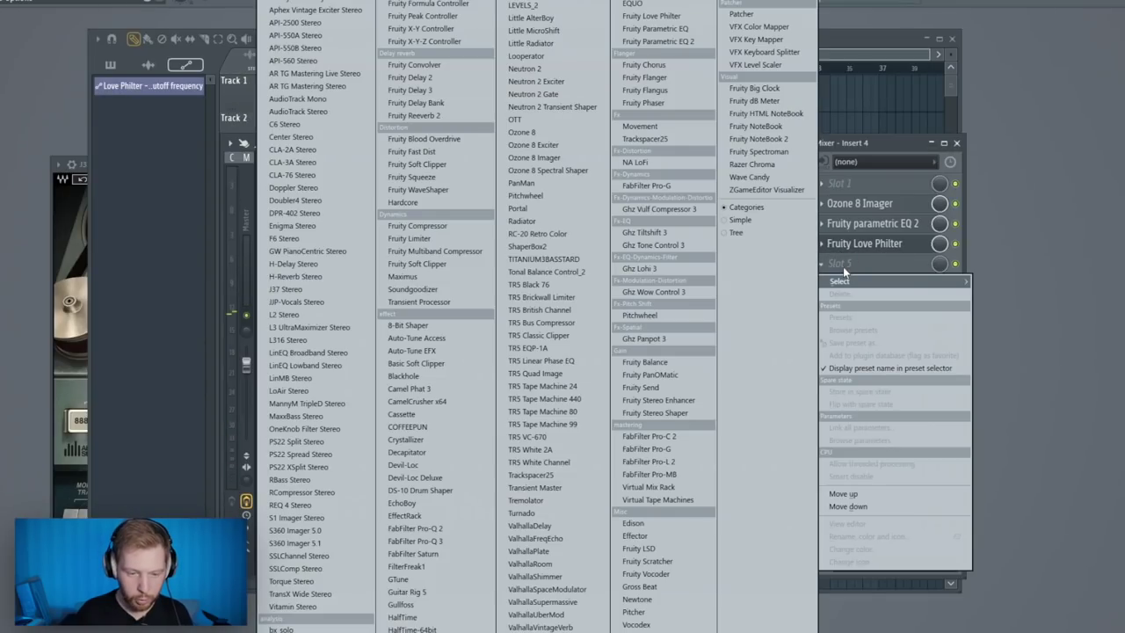
pyautogui.click(554, 627)
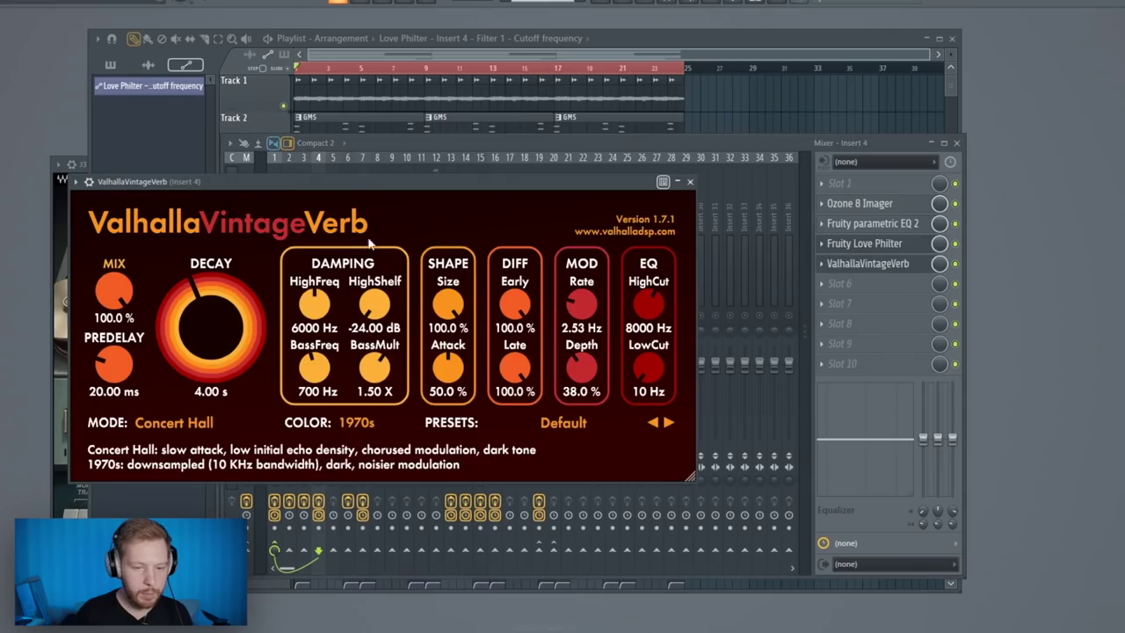
pyautogui.click(563, 422)
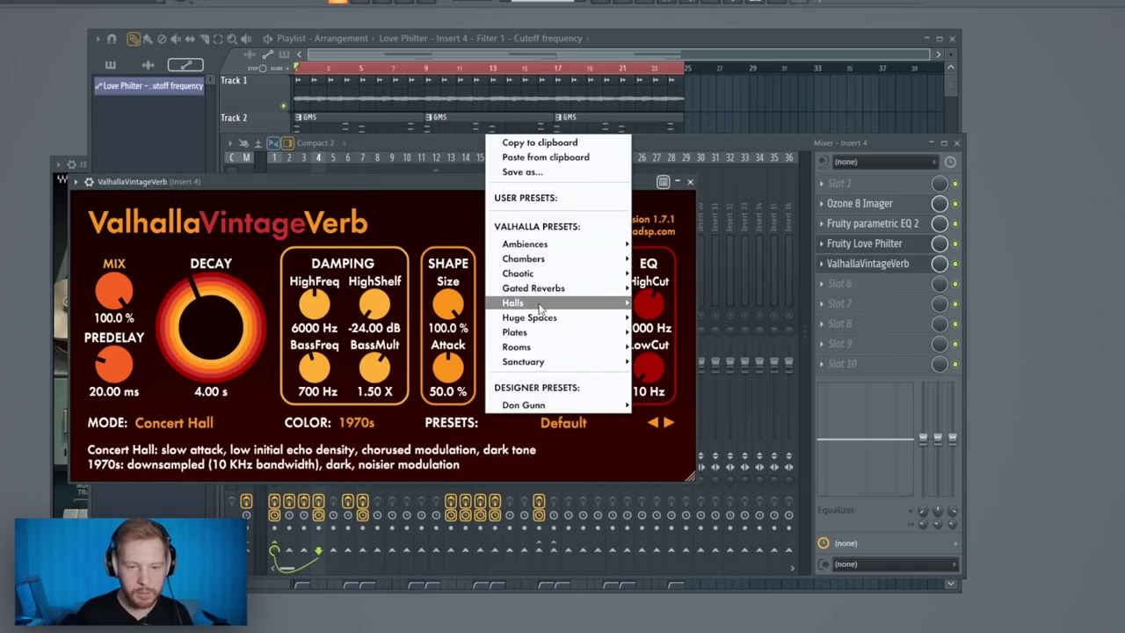
pyautogui.moveTo(542, 308)
pyautogui.click(694, 362)
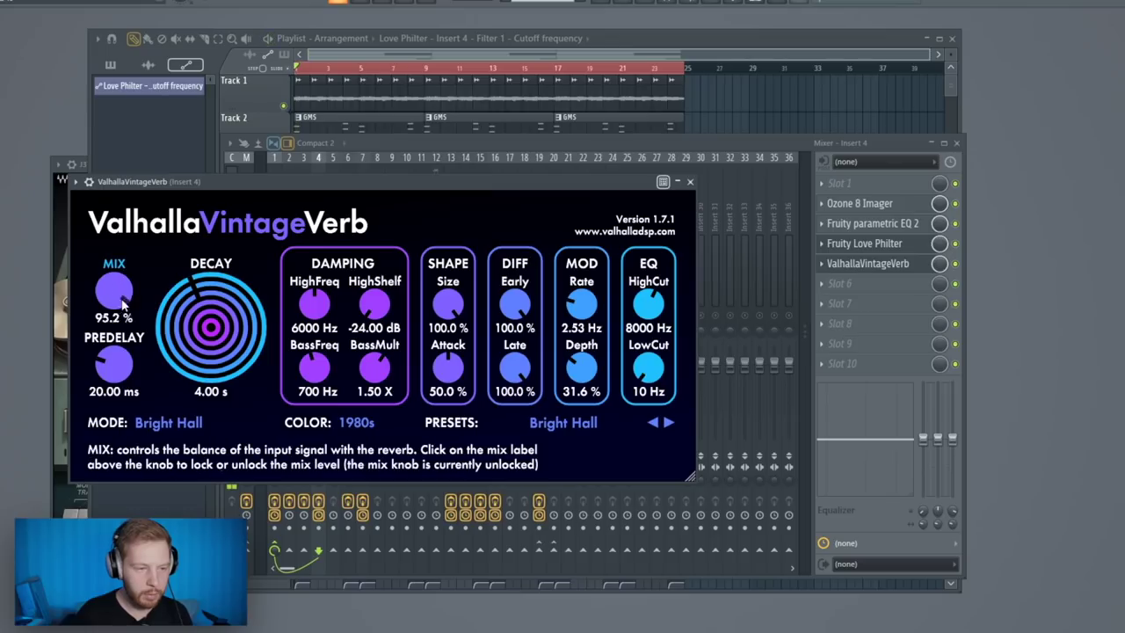
pyautogui.moveTo(123, 303); pyautogui.dragTo(154, 393)
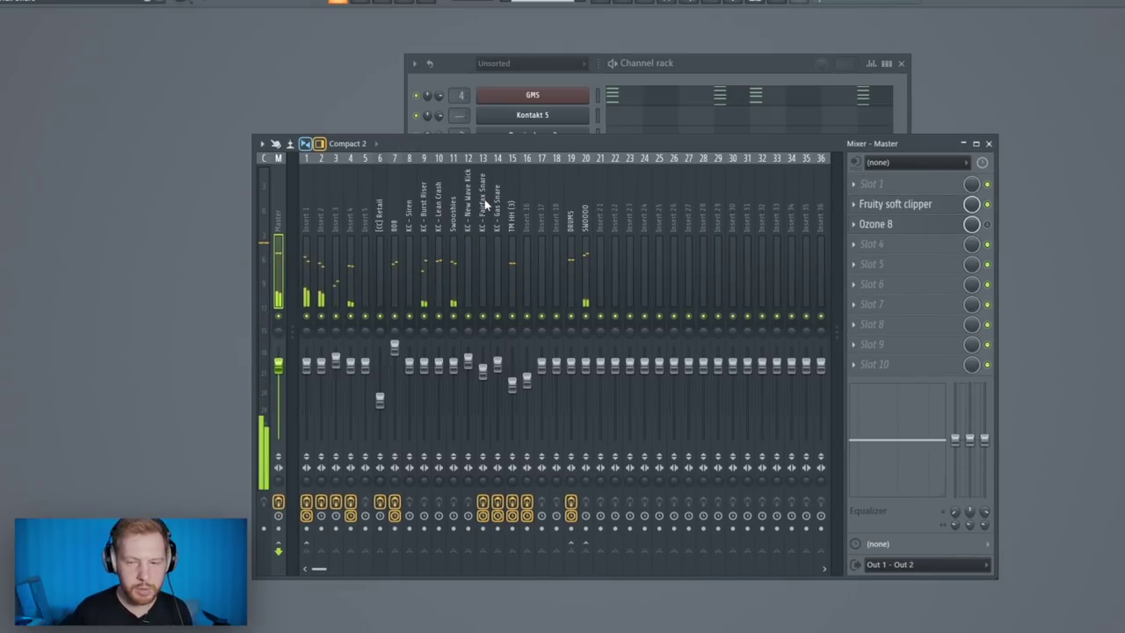
# Step: Review the Maximizer and Dynamics modules of Ozone 8 on the Master and the Parametric EQ 2 on [CC] Retail
pyautogui.click(931, 221)
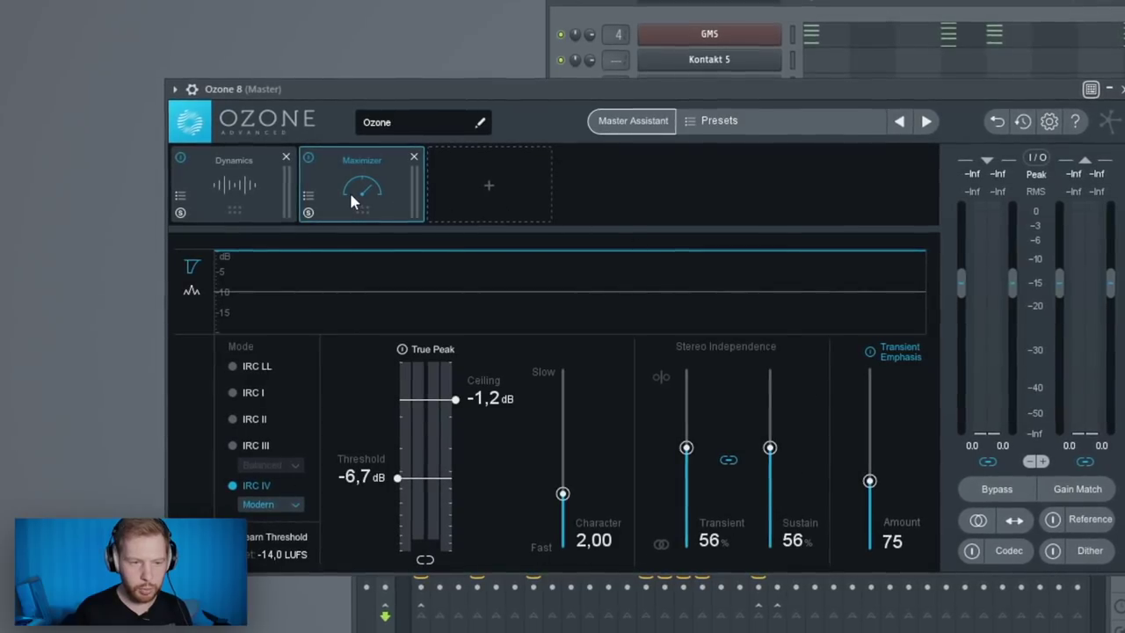
pyautogui.click(220, 205)
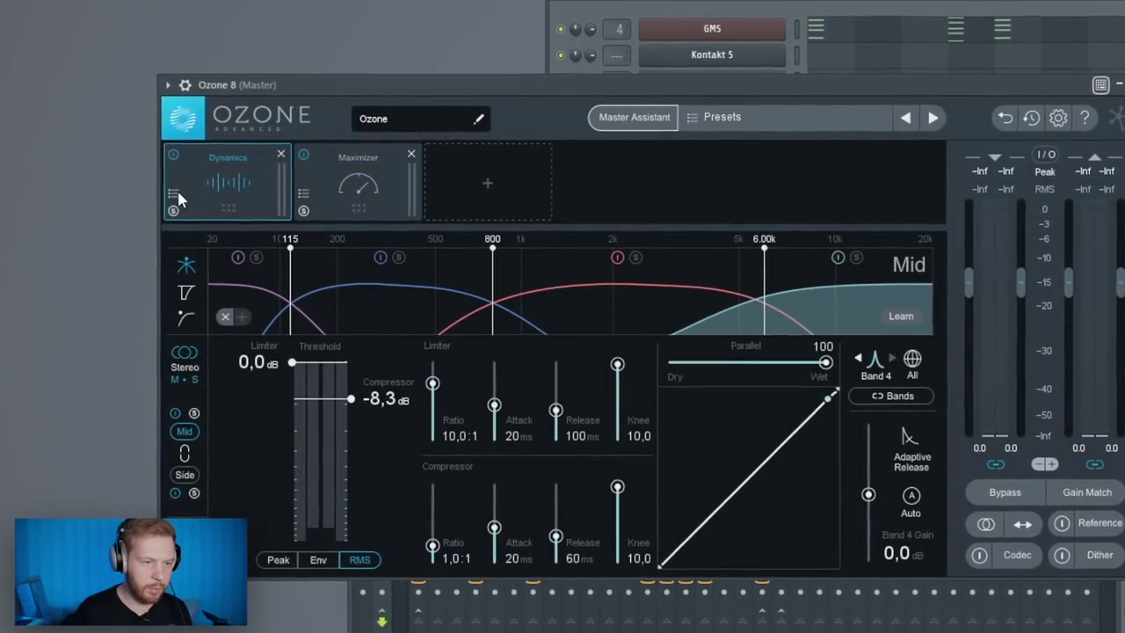
pyautogui.click(176, 194)
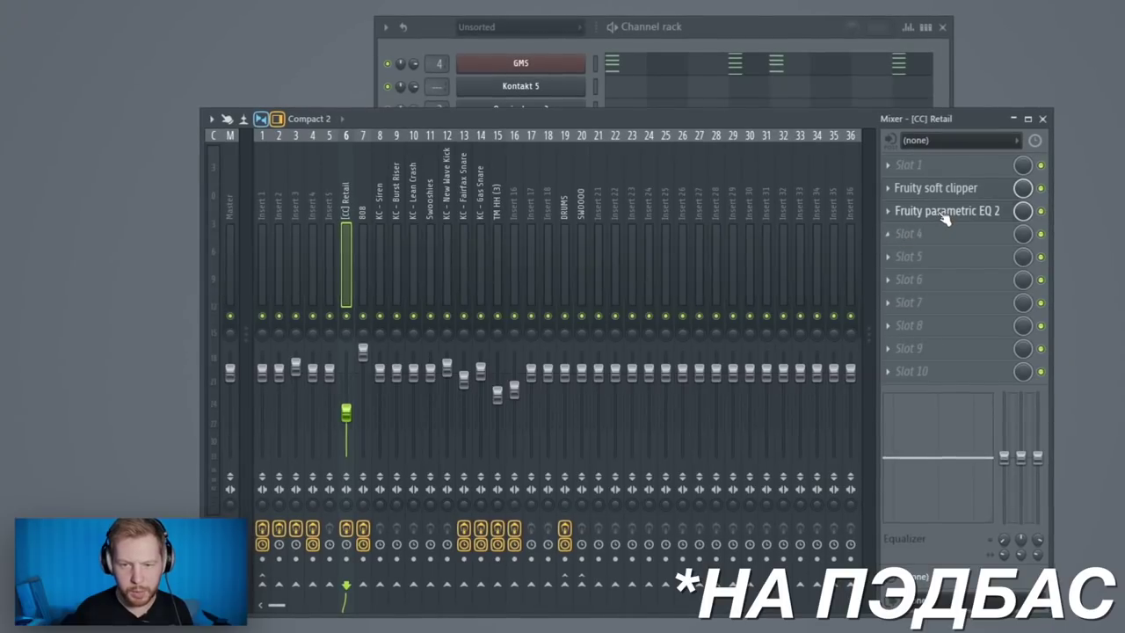
pyautogui.click(942, 217)
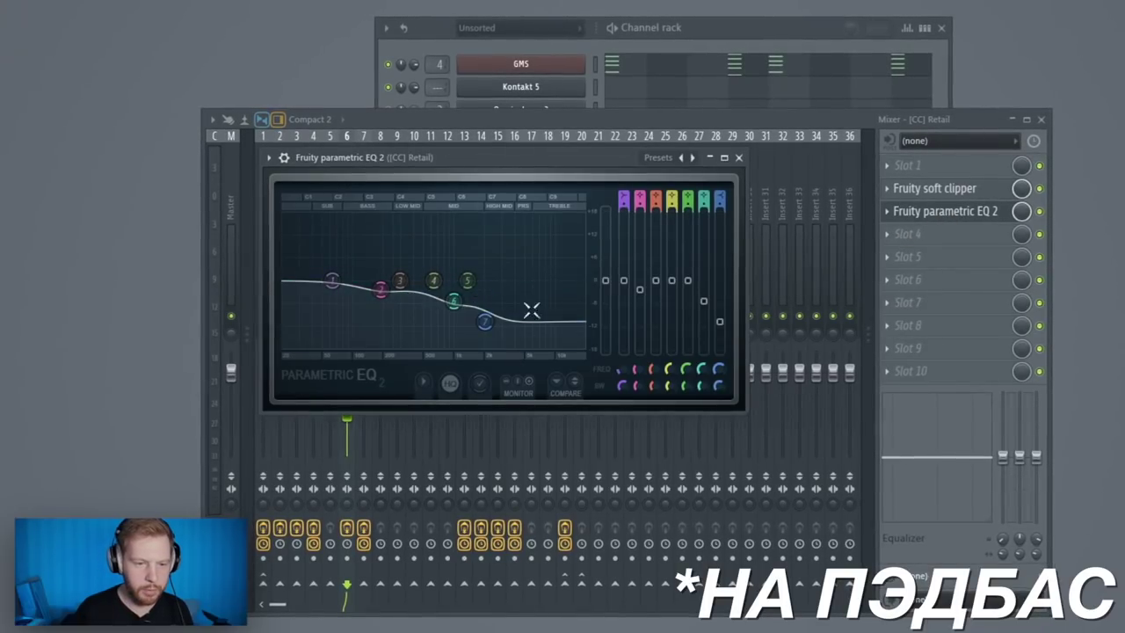
pyautogui.click(738, 158)
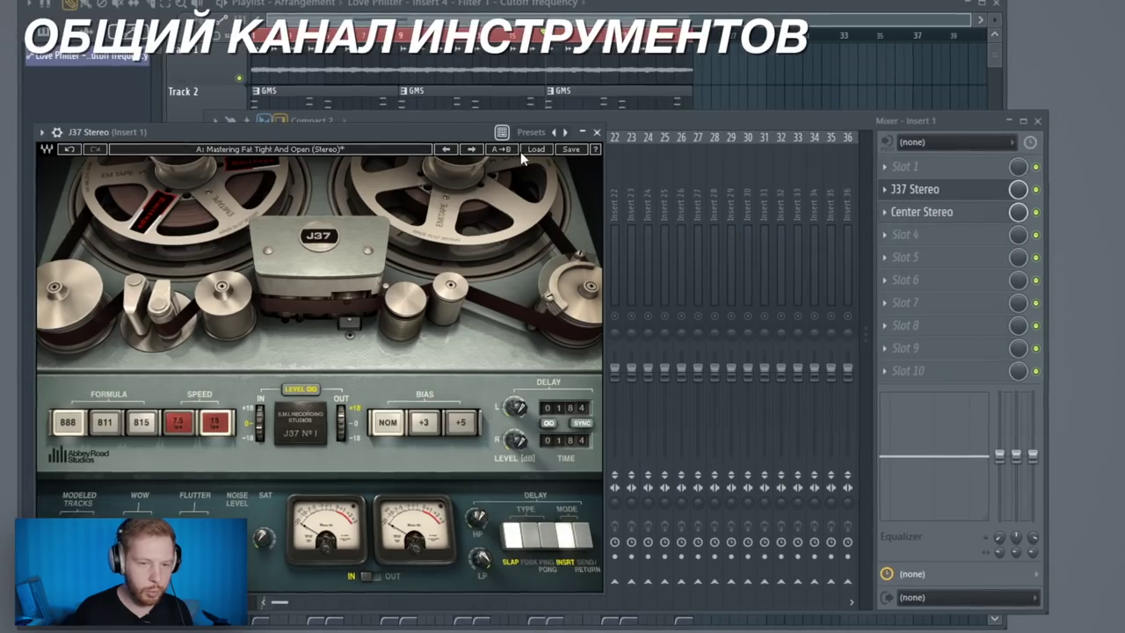
# Step: Review the J37 Stereo preset list and the Center Stereo settings on Insert 1
pyautogui.click(523, 149)
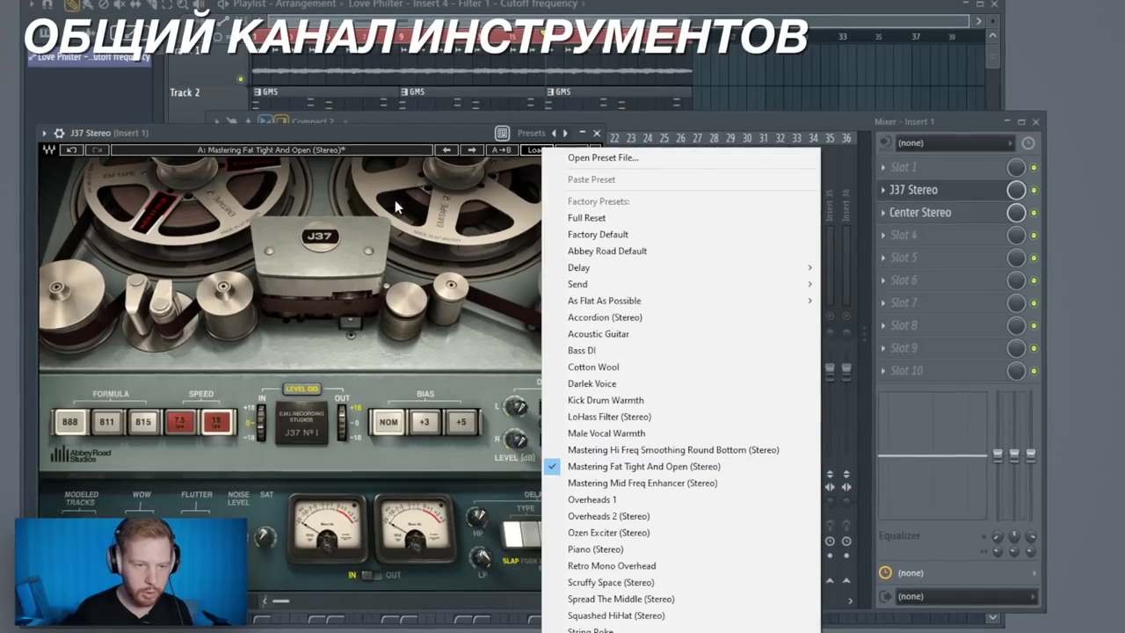
pyautogui.click(396, 137)
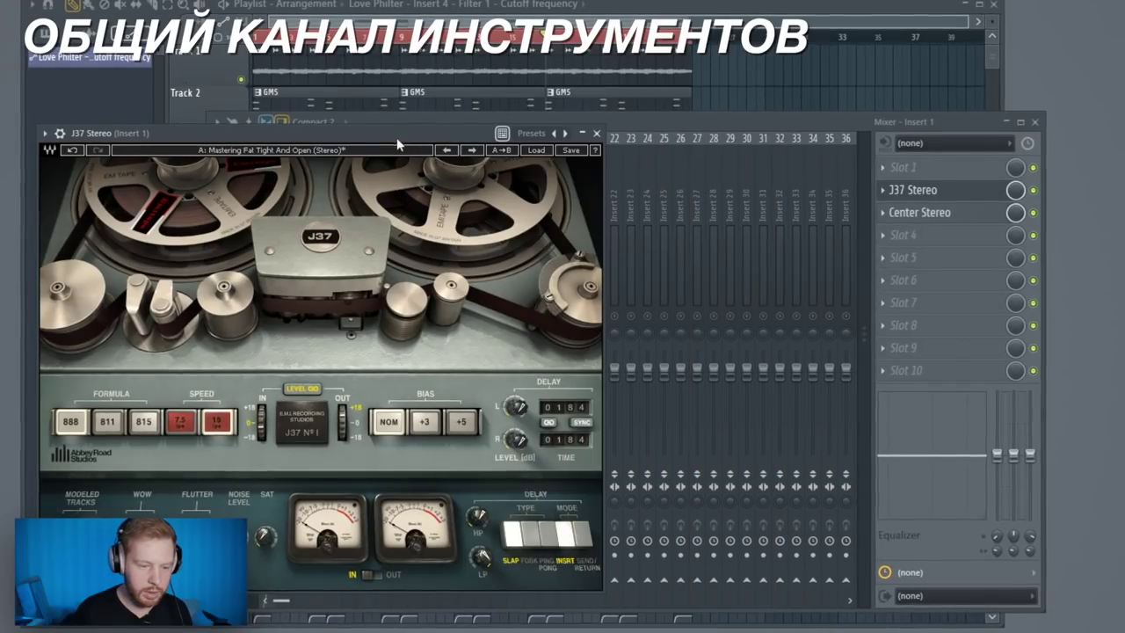
pyautogui.click(918, 213)
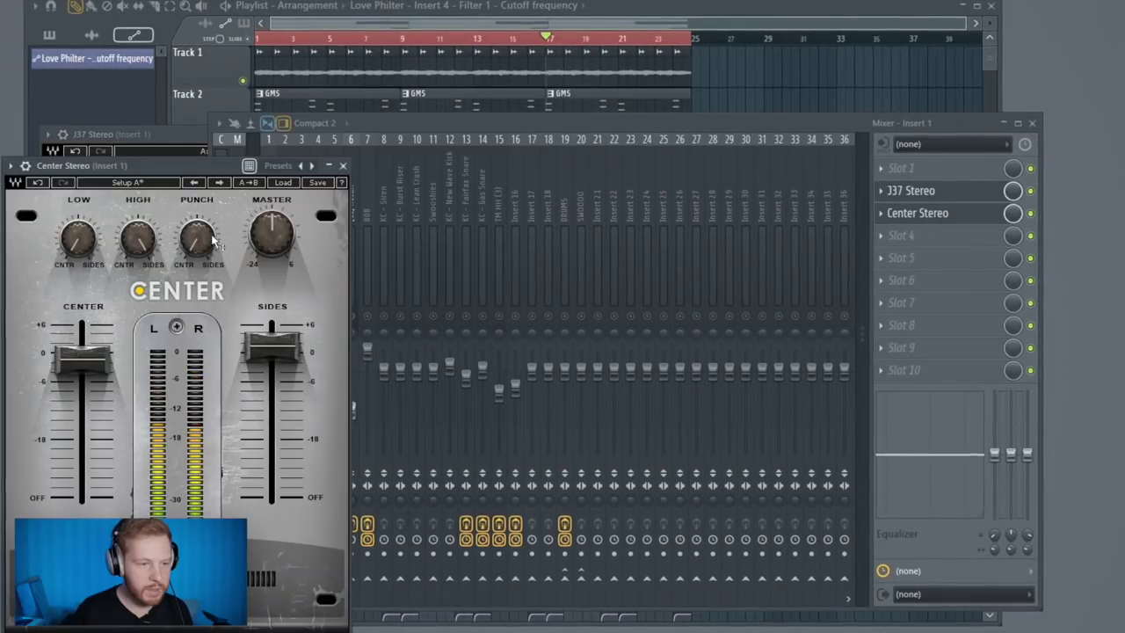
pyautogui.click(342, 165)
# Step: Add FabFilter Pro-Q 3 to slot 4 of Insert 1 with a low cut at about 89 Hz and a slight low-frequency dip above it
pyautogui.click(898, 233)
pyautogui.click(428, 565)
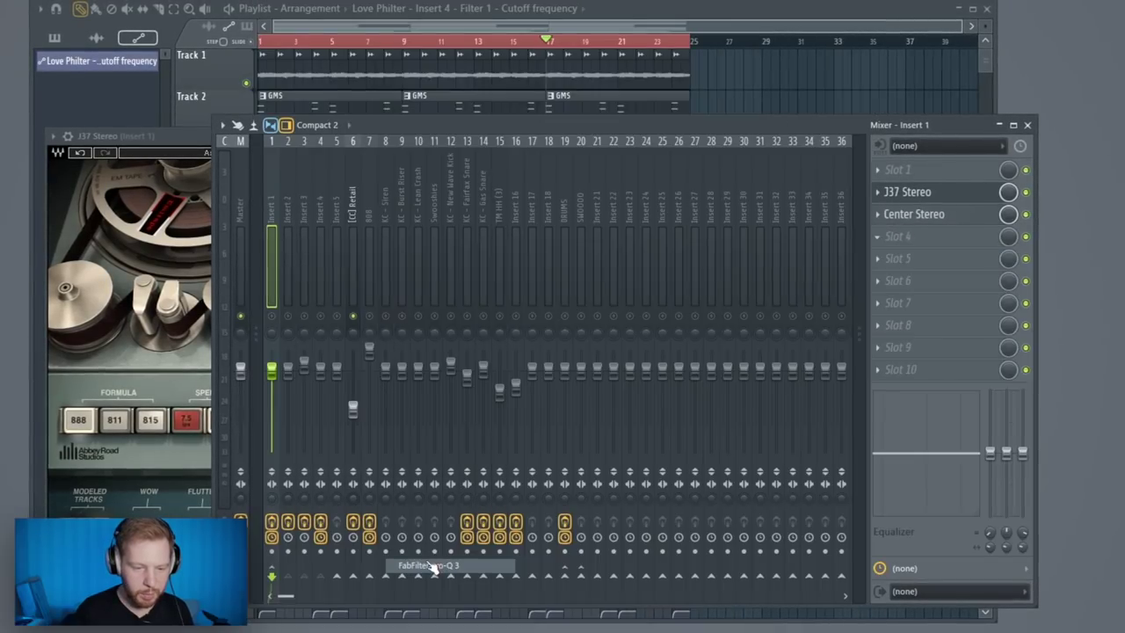
pyautogui.press('space')
pyautogui.moveTo(62, 318); pyautogui.dragTo(120, 312)
pyautogui.moveTo(220, 320); pyautogui.dragTo(233, 329)
pyautogui.moveTo(121, 312); pyautogui.dragTo(191, 313)
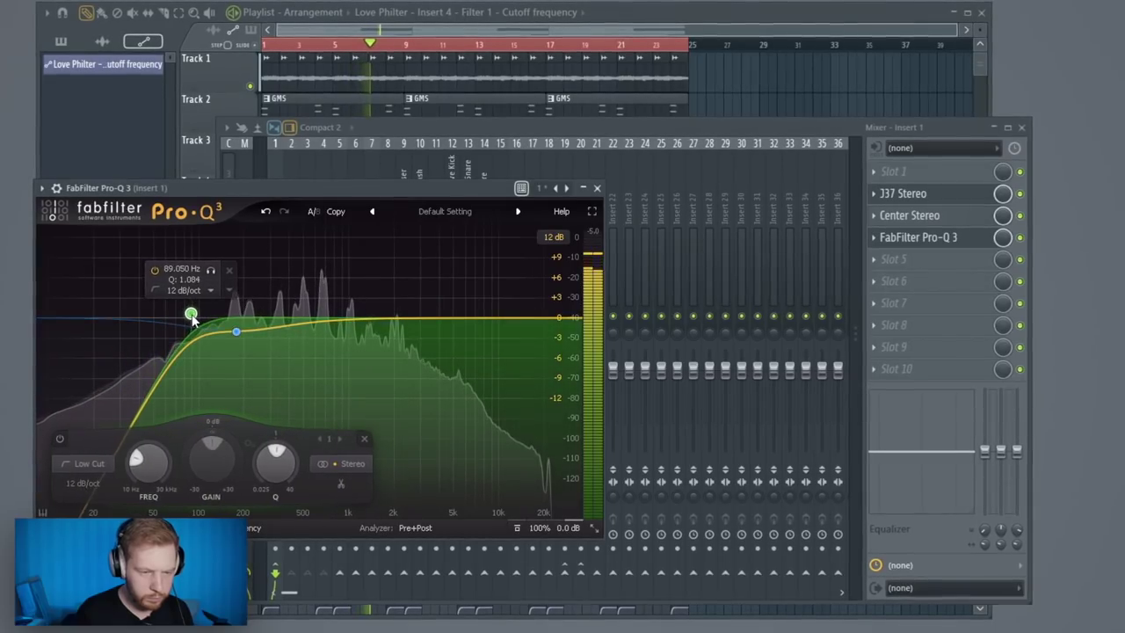
pyautogui.click(597, 187)
# Step: Examine the effect chains of the KC - Fairfax Snare and KC - Gas Snare tracks, including FabFilter Saturn on the Gas Snare
pyautogui.click(481, 218)
pyautogui.click(467, 236)
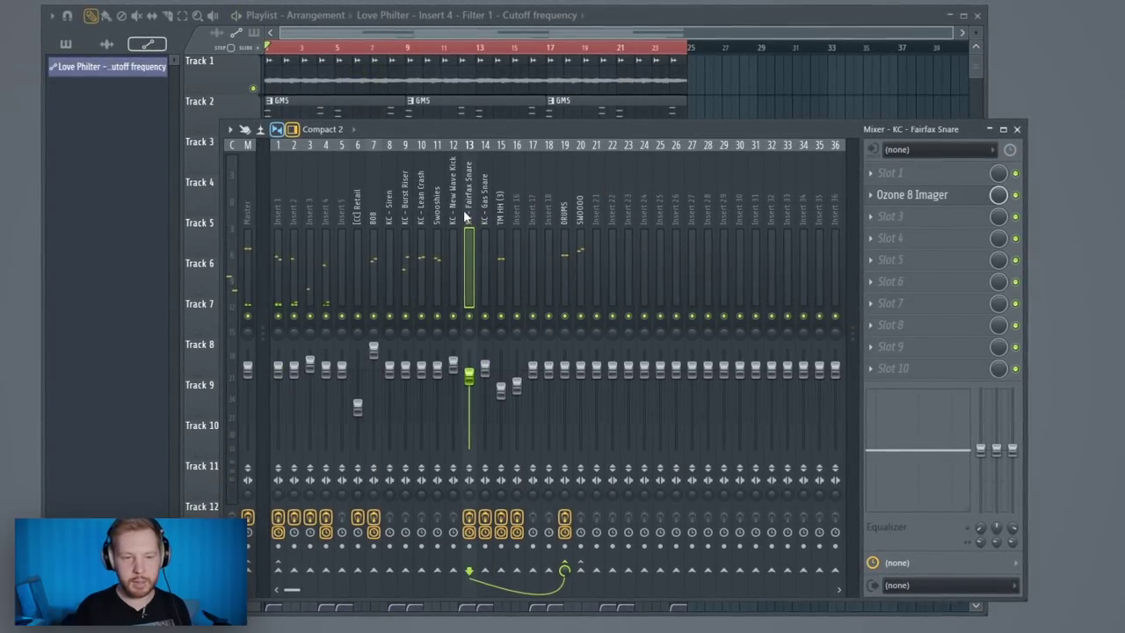
pyautogui.click(484, 204)
pyautogui.click(470, 202)
pyautogui.click(484, 202)
pyautogui.click(500, 210)
pyautogui.click(485, 204)
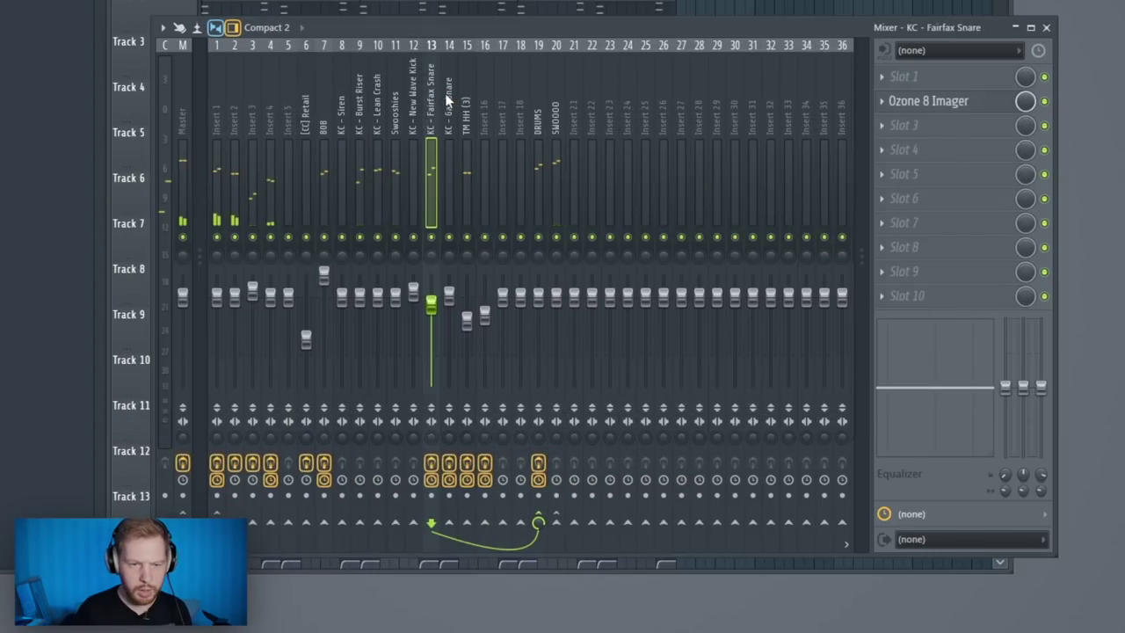
pyautogui.click(447, 101)
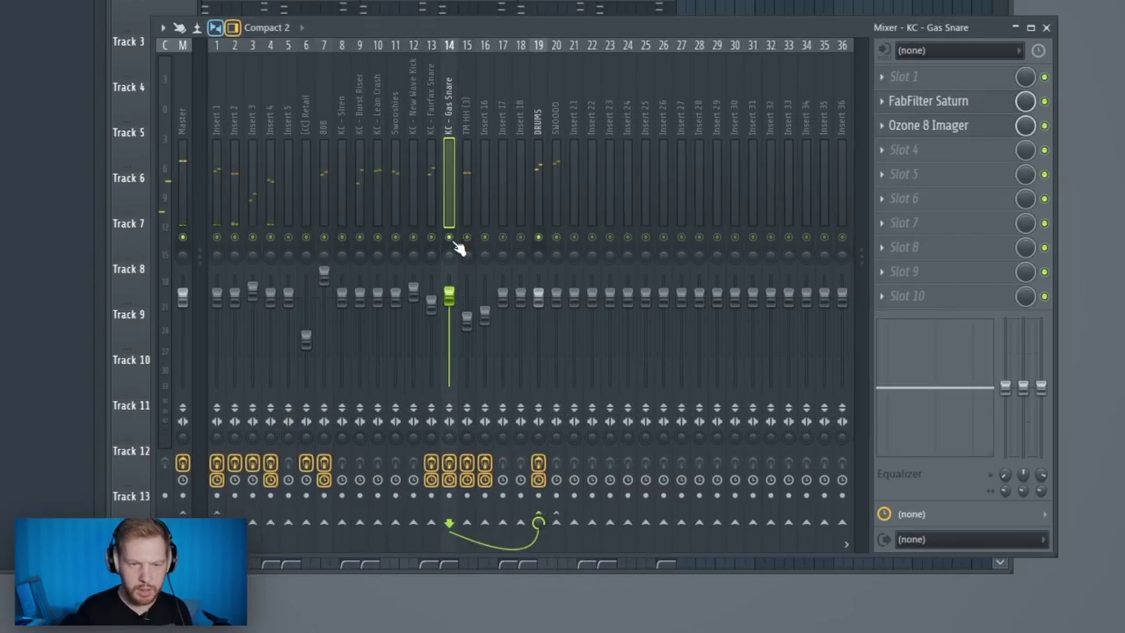
pyautogui.click(942, 106)
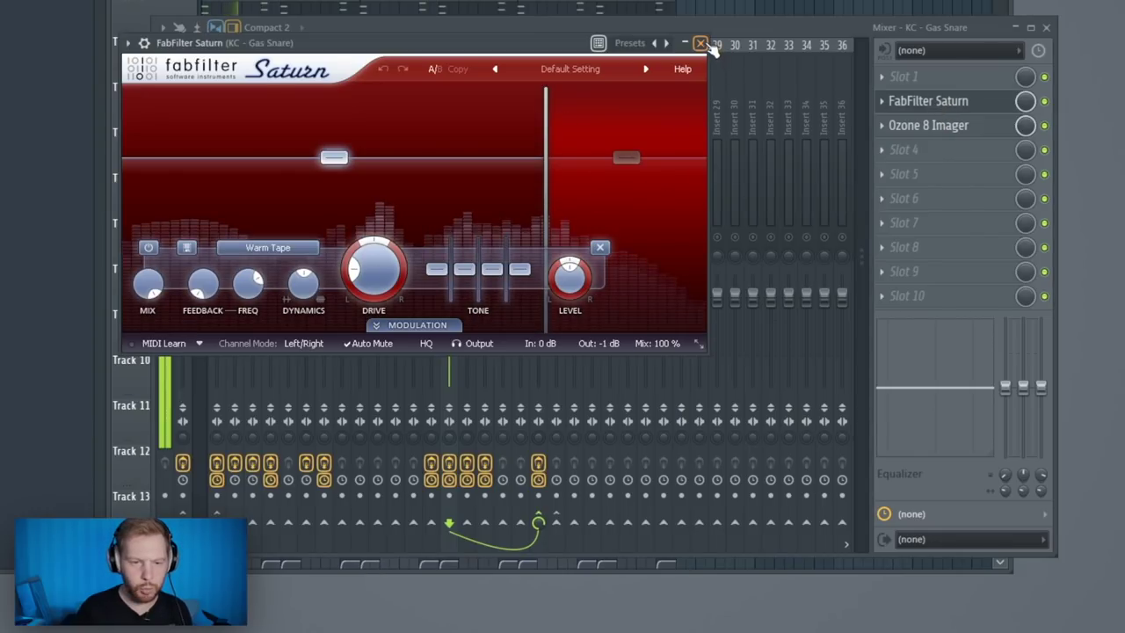
# Step: Examine the DPR-402 Stereo with its Drum Squash But Not preset and the FabFilter Pro-Q 3 curve on the DRUMS bus
pyautogui.click(706, 43)
pyautogui.click(470, 116)
pyautogui.click(487, 110)
pyautogui.click(537, 100)
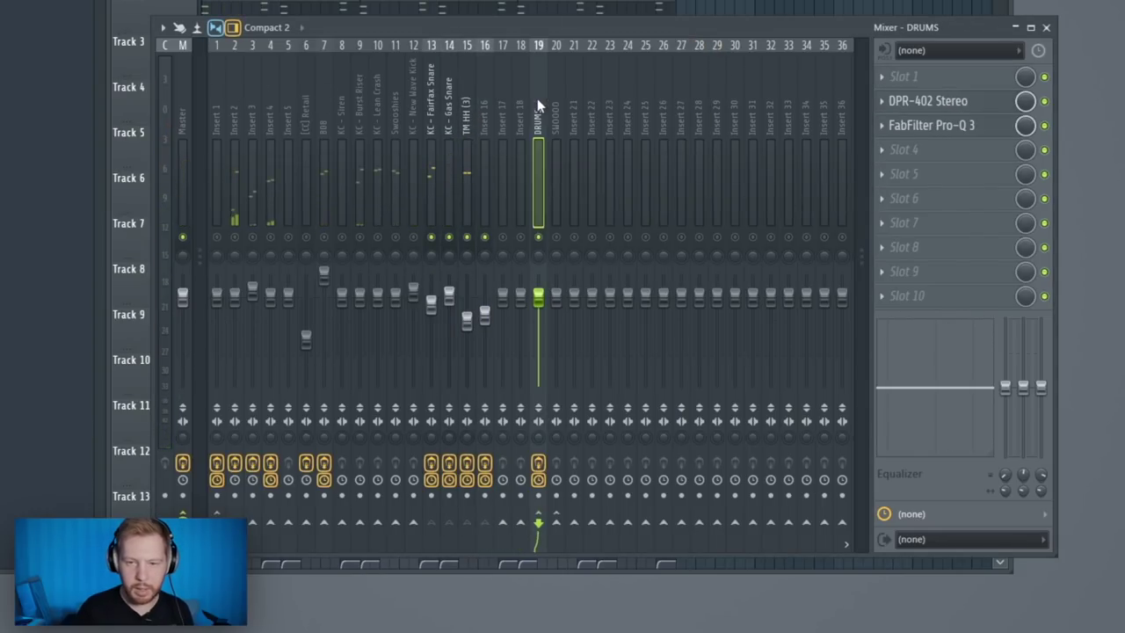
pyautogui.click(936, 102)
pyautogui.click(703, 48)
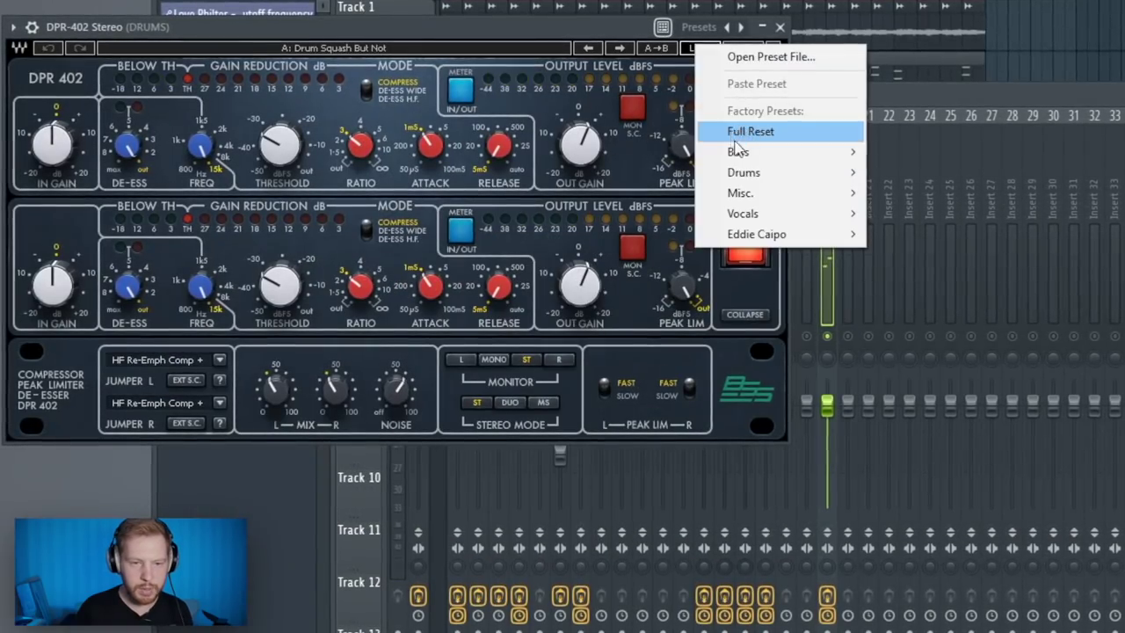
pyautogui.moveTo(743, 173)
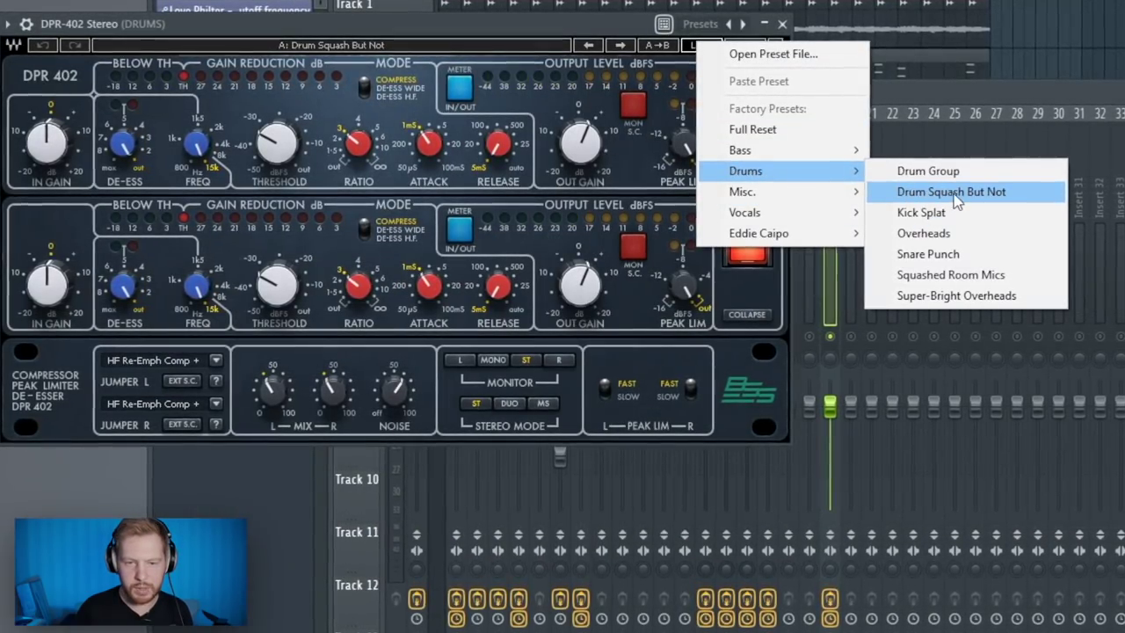
pyautogui.click(951, 192)
pyautogui.click(828, 20)
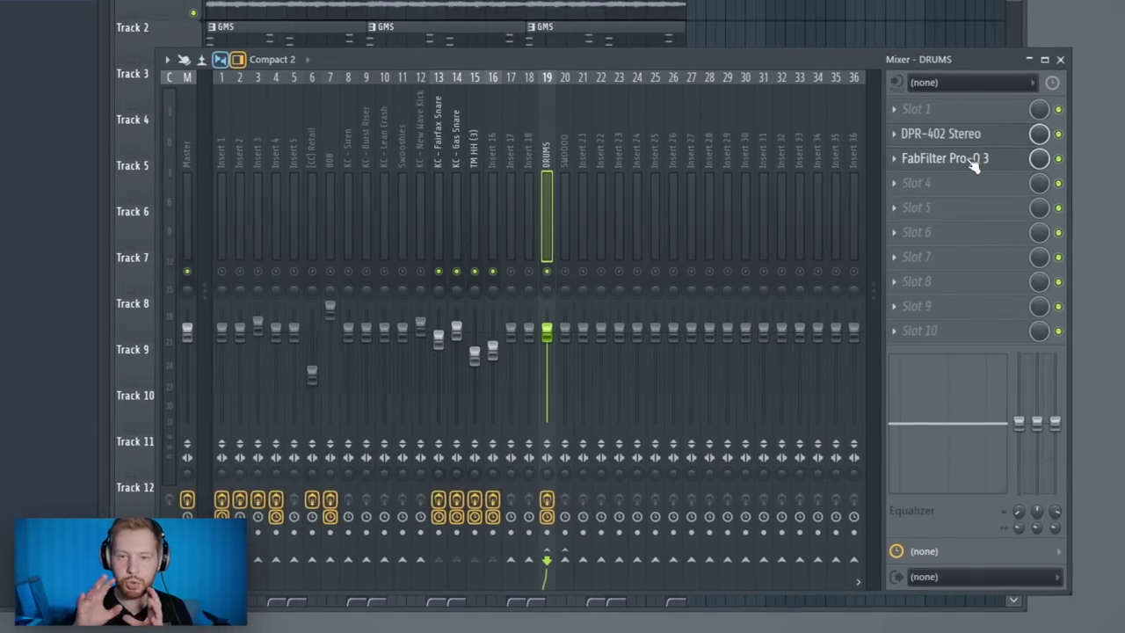
pyautogui.click(967, 159)
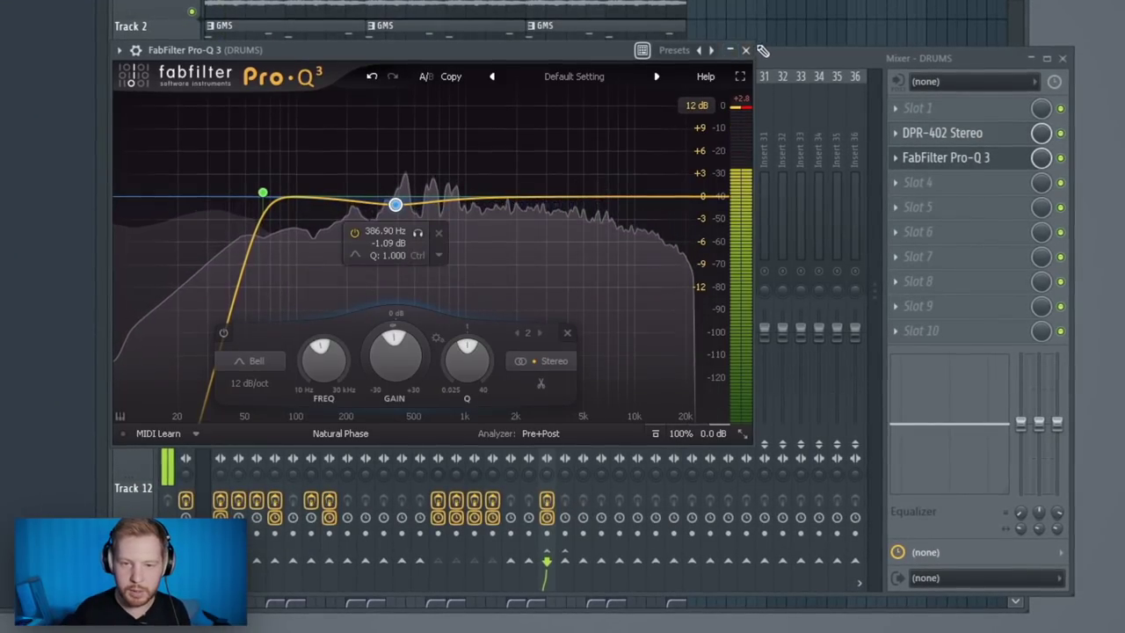
pyautogui.click(754, 52)
# Step: Add Ozone 8 Imager to slot 4 of the SWOOOO bus with Stereoize enabled at 6.0 ms
pyautogui.click(566, 279)
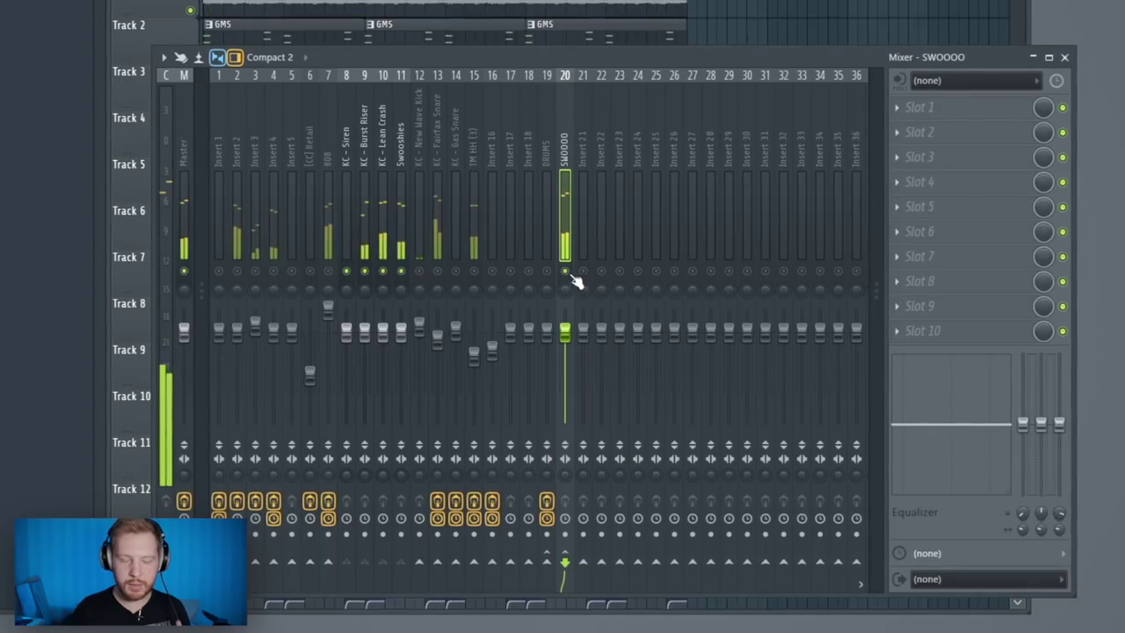
pyautogui.click(957, 179)
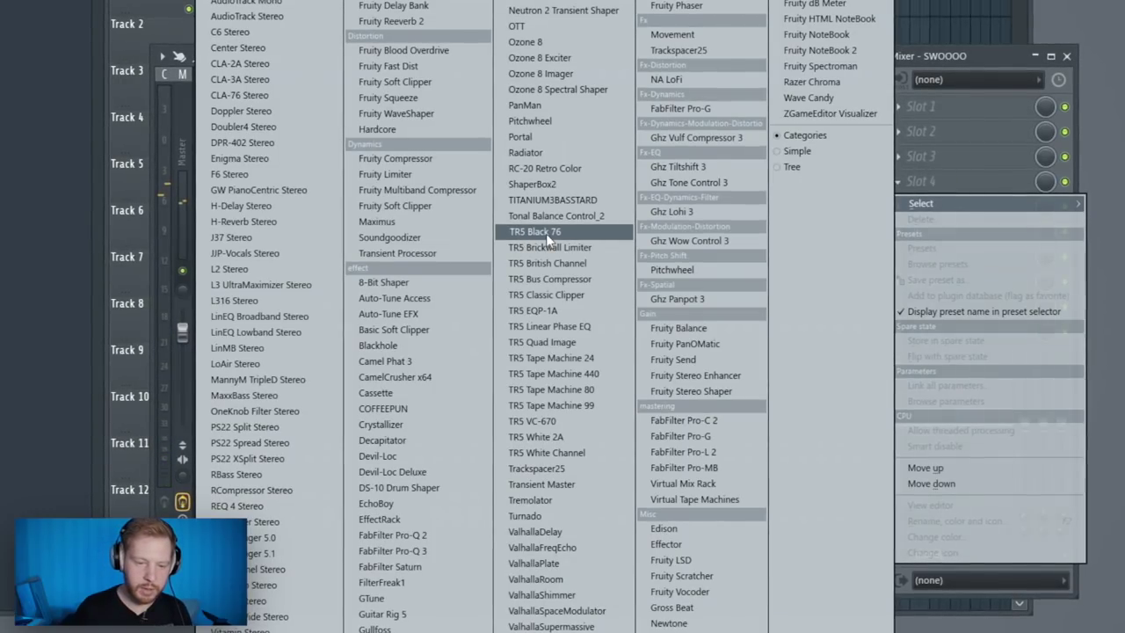
pyautogui.click(576, 72)
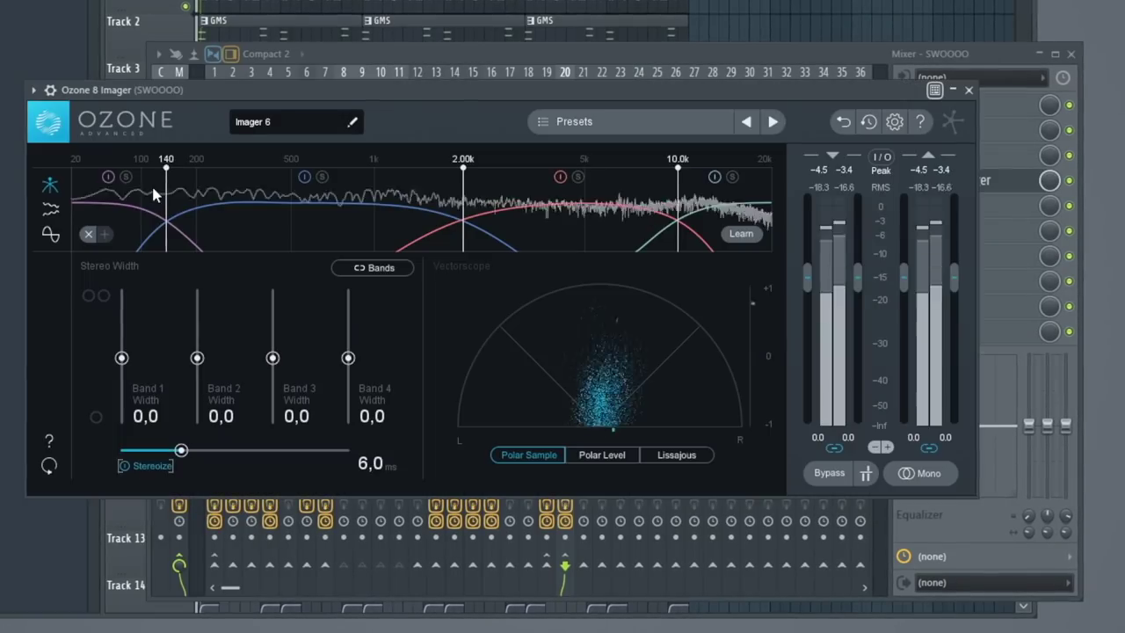
pyautogui.click(969, 88)
pyautogui.click(903, 204)
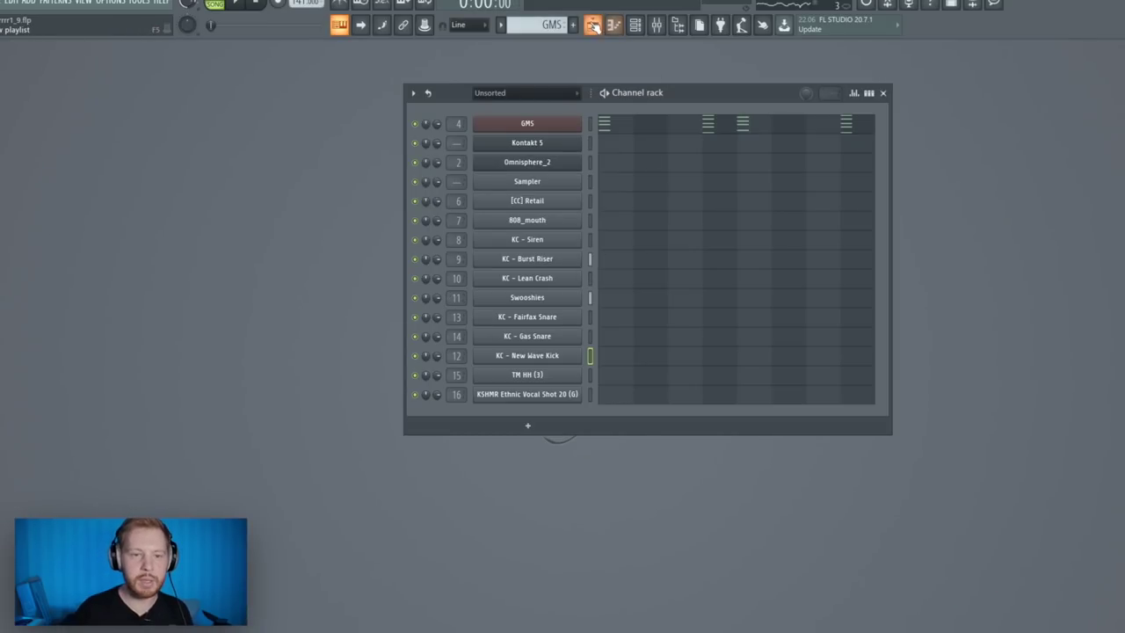
# Step: Move the loop's clips out to bar 57 and build an intro at bar 1 from the Omnisphere, siren, riser and swoosh clips
pyautogui.click(592, 25)
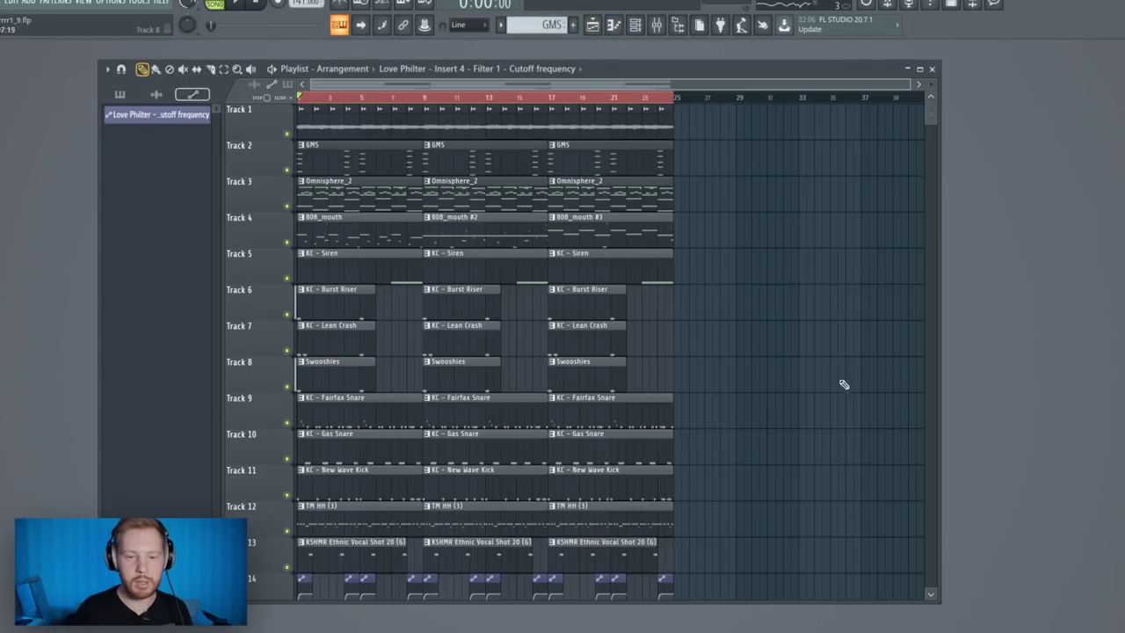
pyautogui.scroll(-2, 770, 360)
pyautogui.moveTo(846, 550); pyautogui.dragTo(299, 107)
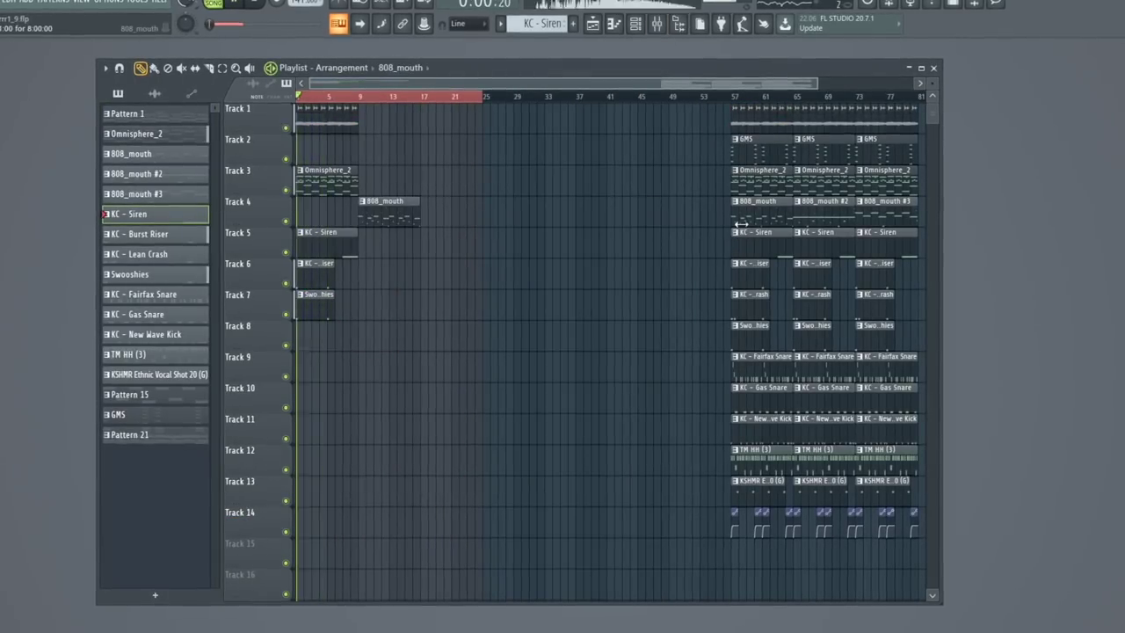
pyautogui.rightClick(299, 205)
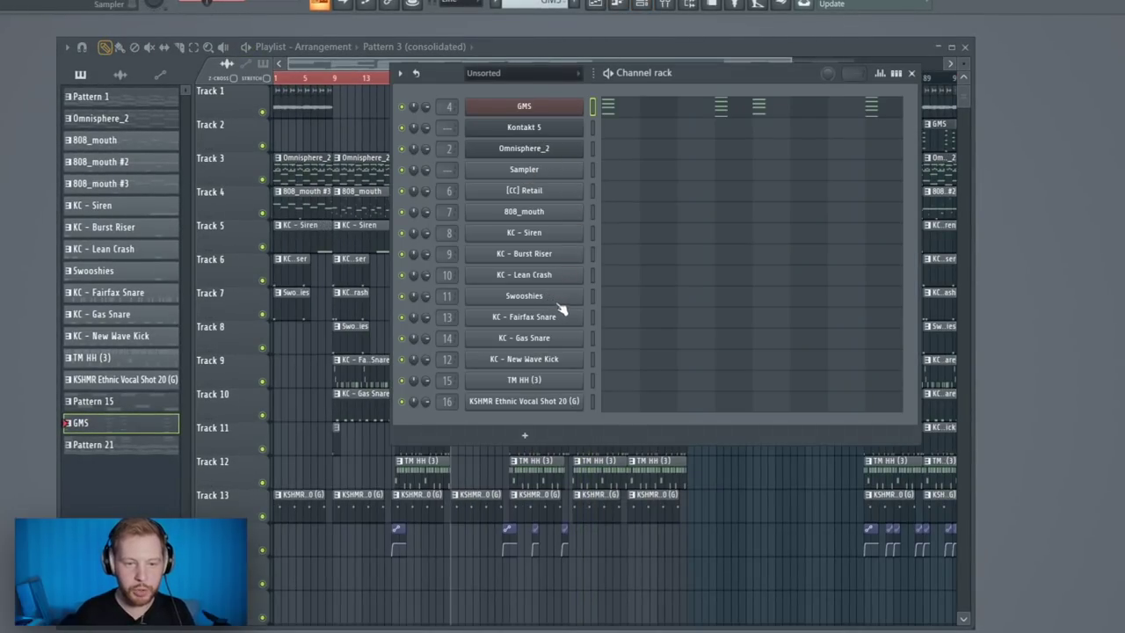
# Step: Examine the sampler settings of TM HH (3), KC - Lean Crash and KC - Fairfax Snare, including their miscellaneous functions
pyautogui.click(546, 387)
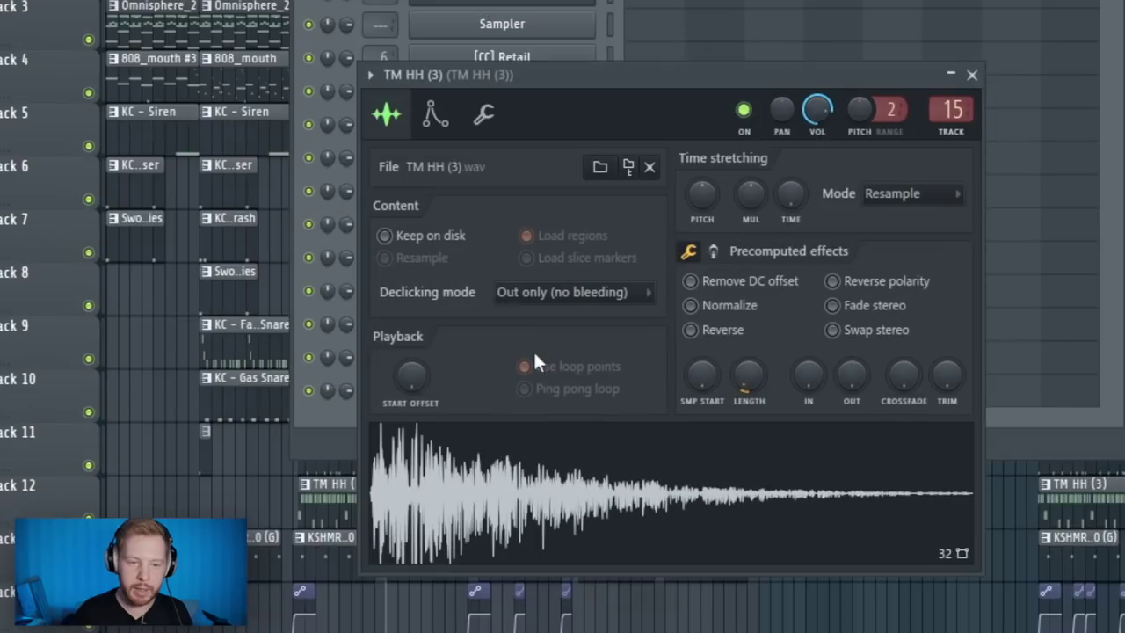
pyautogui.click(512, 225)
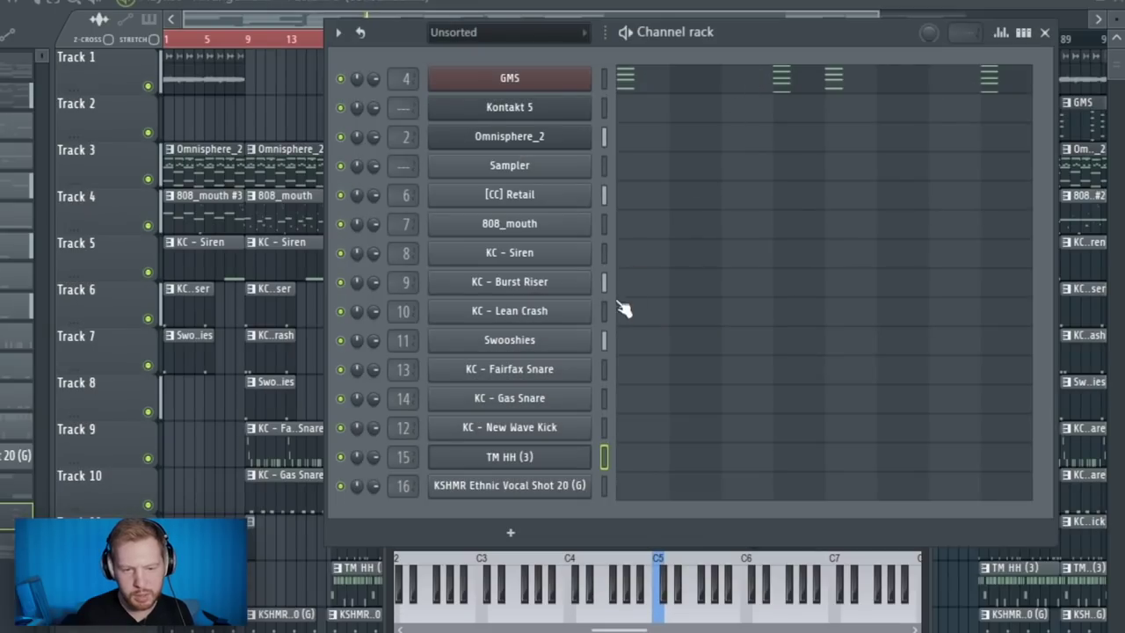
pyautogui.click(541, 315)
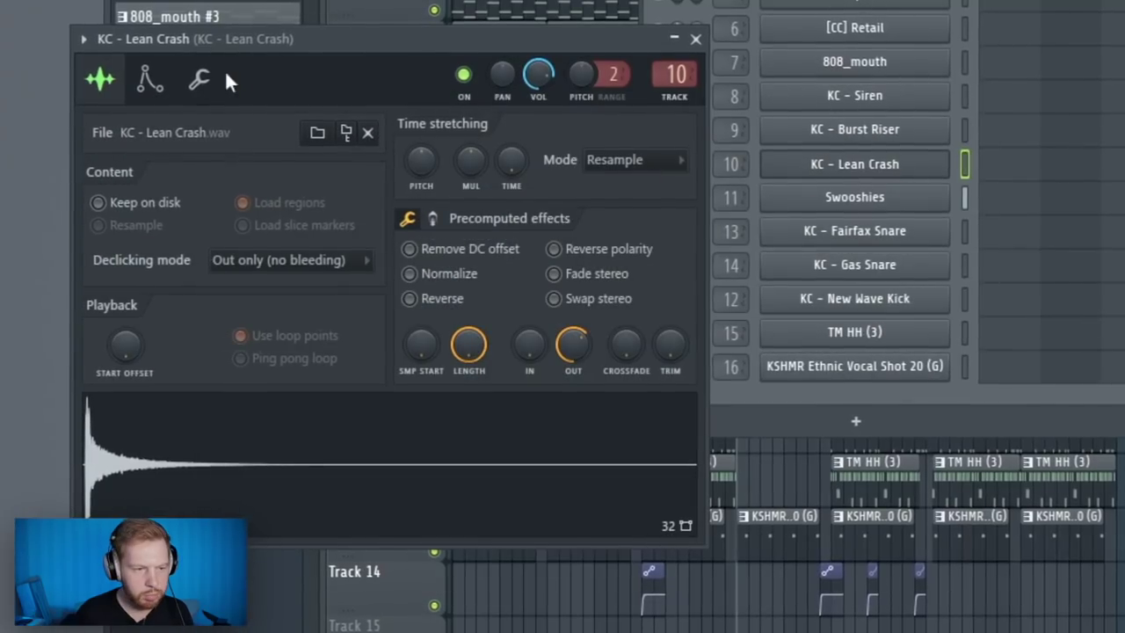
pyautogui.click(195, 76)
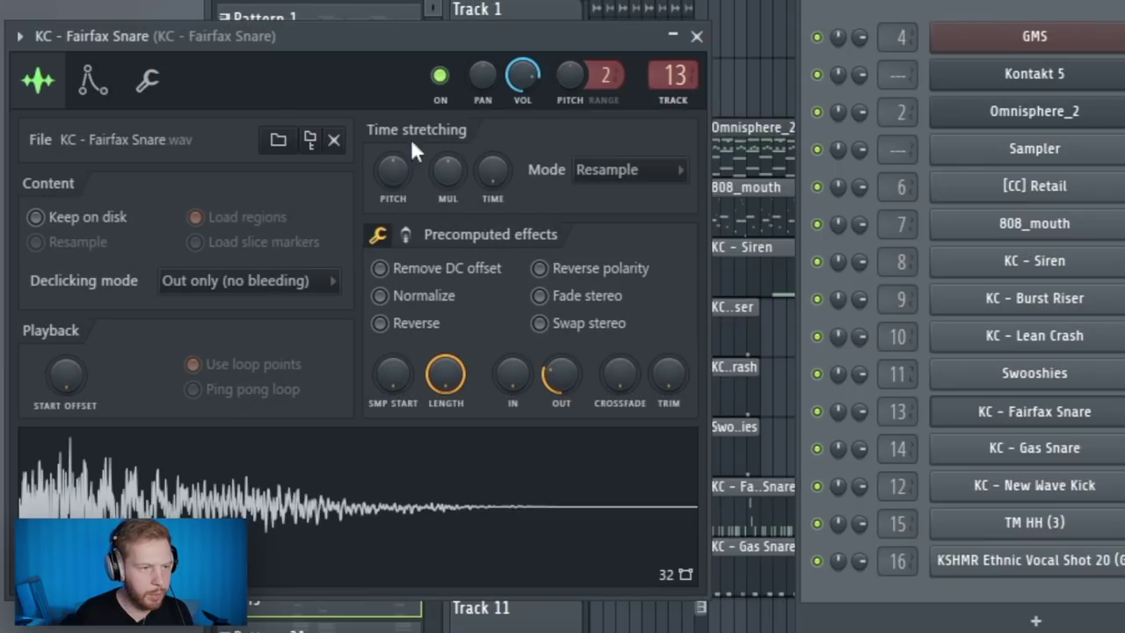
pyautogui.click(148, 80)
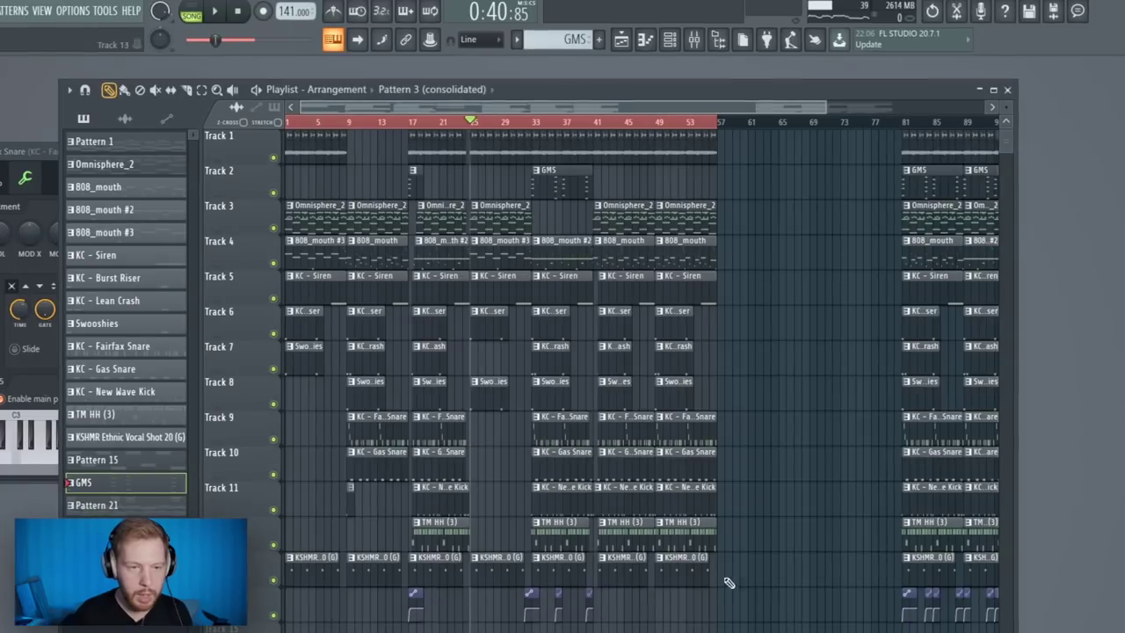
# Step: Set the HalfTime loop length on Insert 2 to 1/4 and listen to the arrangement from the start
pyautogui.click(326, 118)
pyautogui.press('space')
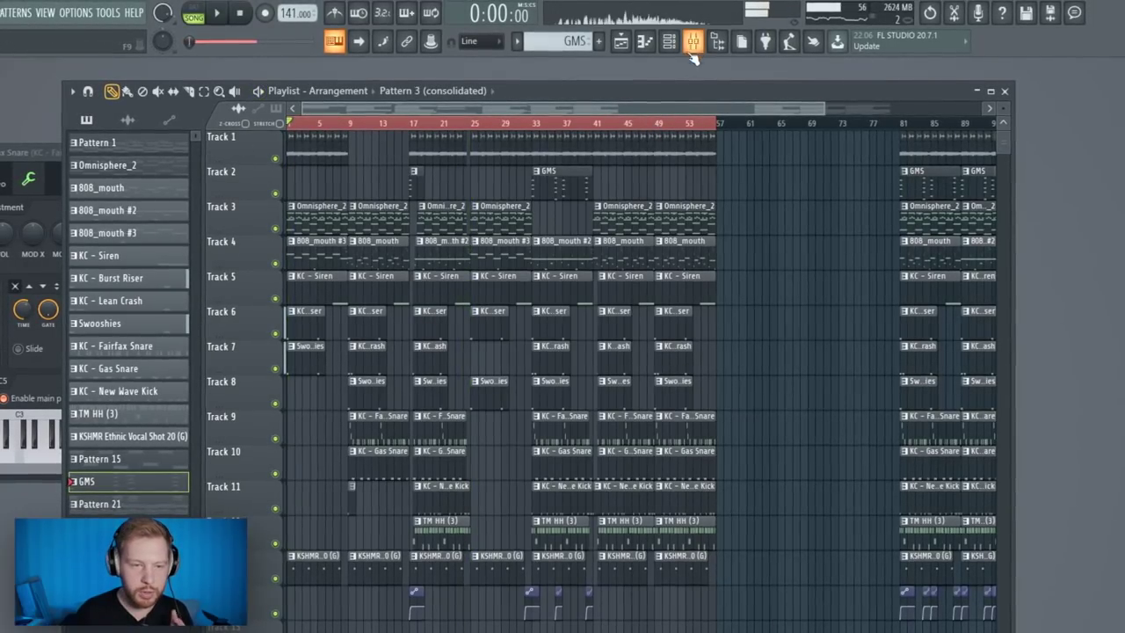
pyautogui.press('F9')
pyautogui.press('space')
pyautogui.click(318, 281)
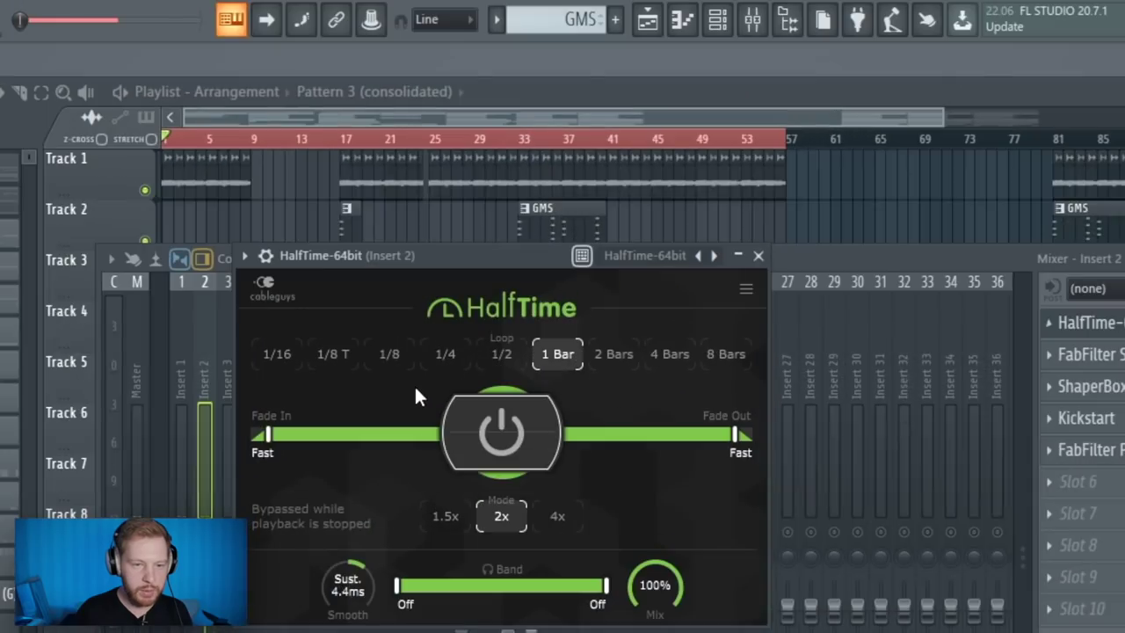
pyautogui.click(459, 355)
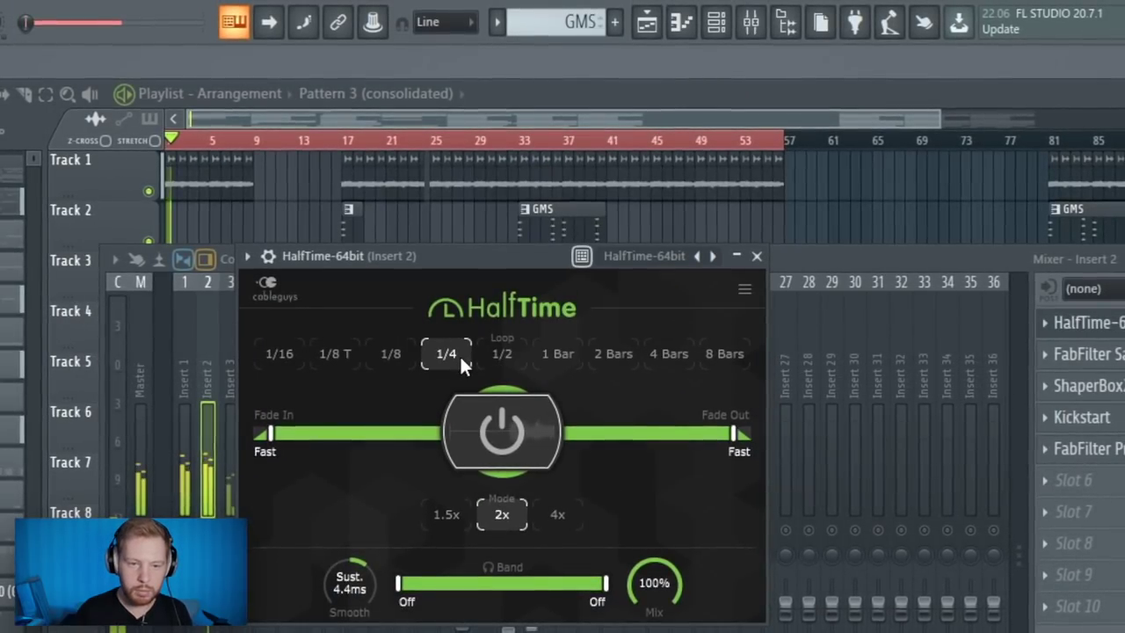
pyautogui.press('space')
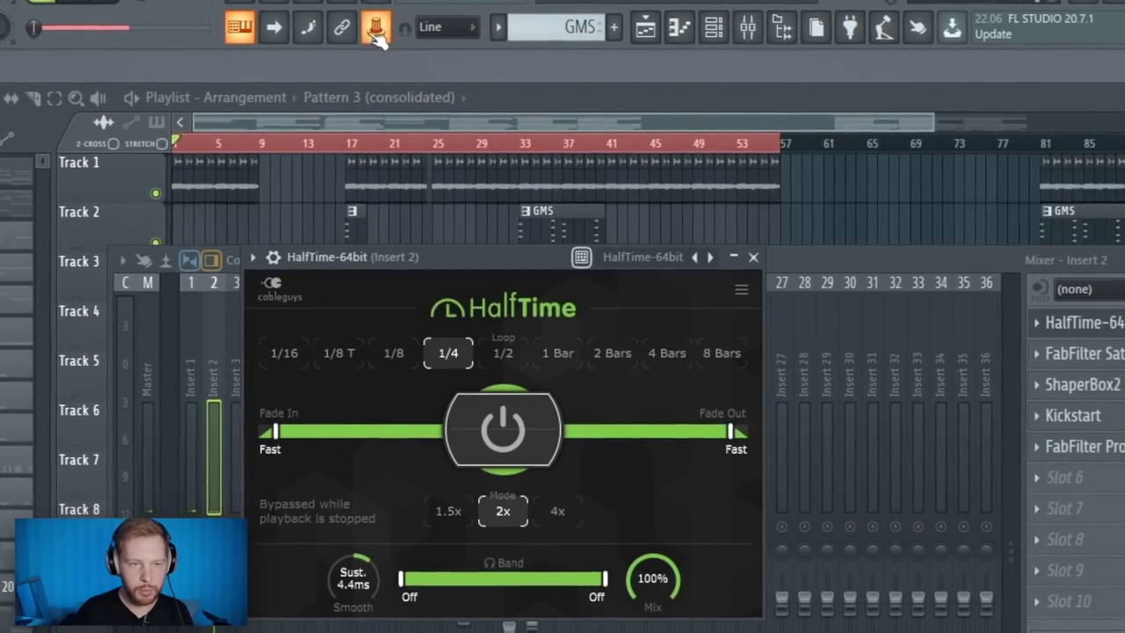
# Step: Create an automation clip for the HalfTime Mix on Insert 2 and drop its level sharply at bar 9
pyautogui.click(379, 30)
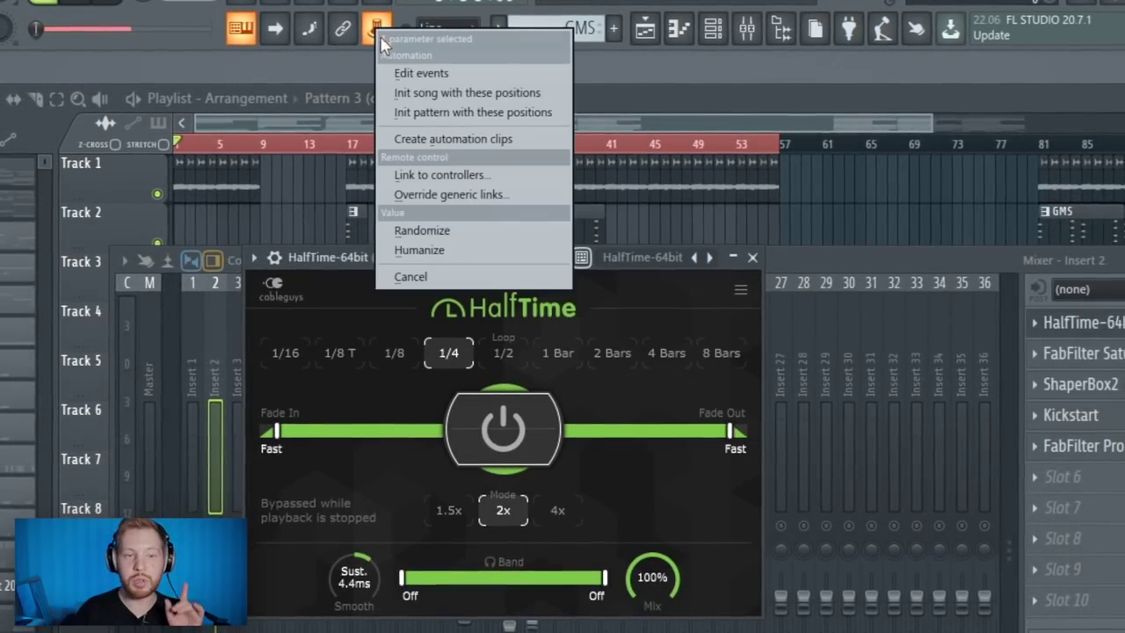
pyautogui.click(478, 141)
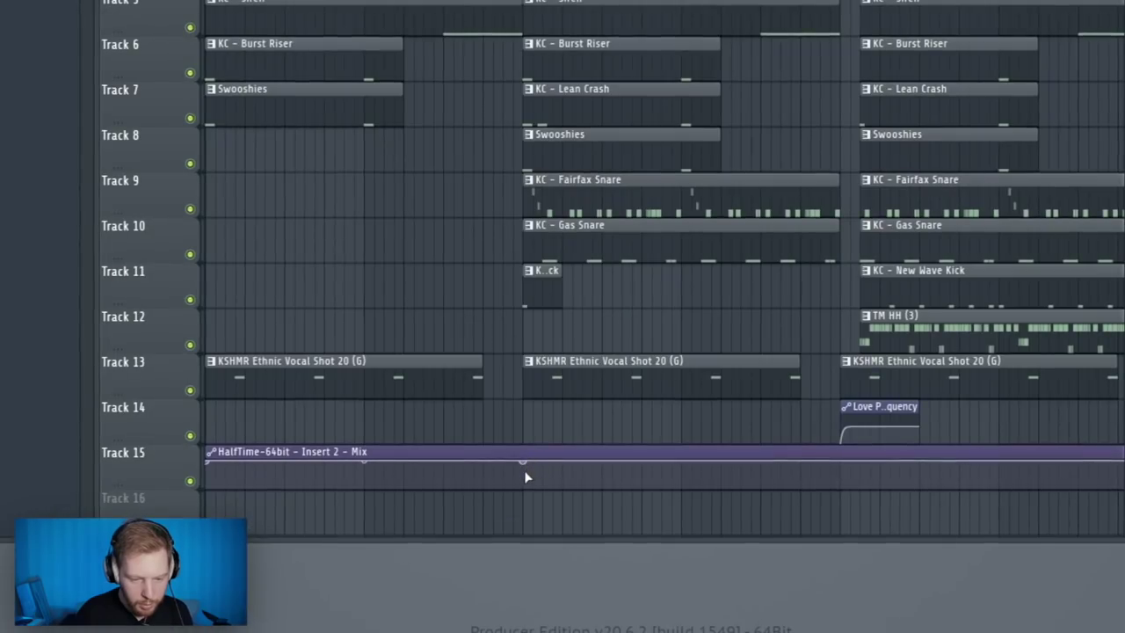
pyautogui.moveTo(524, 470); pyautogui.dragTo(530, 505)
# Step: Shorten the HalfTime Mix automation clip to end at bar 25 and repeat it from bars 25 and 41
pyautogui.scroll(-3, 530, 506)
pyautogui.moveTo(1049, 472); pyautogui.dragTo(783, 533)
pyautogui.moveTo(783, 532); pyautogui.dragTo(562, 528)
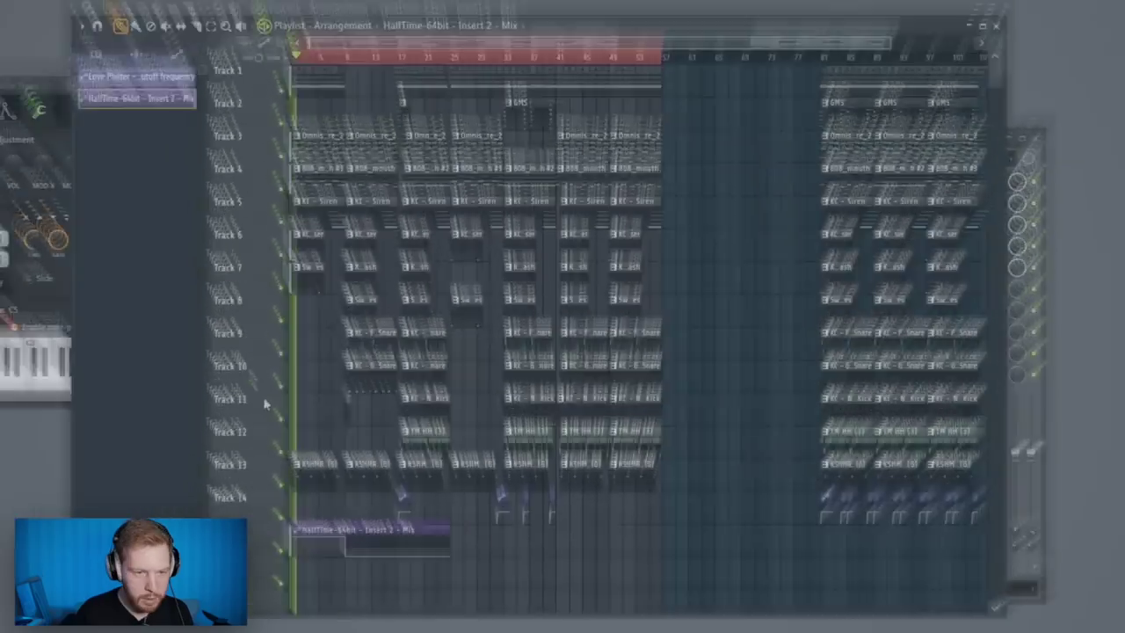
pyautogui.scroll(2, 267, 401)
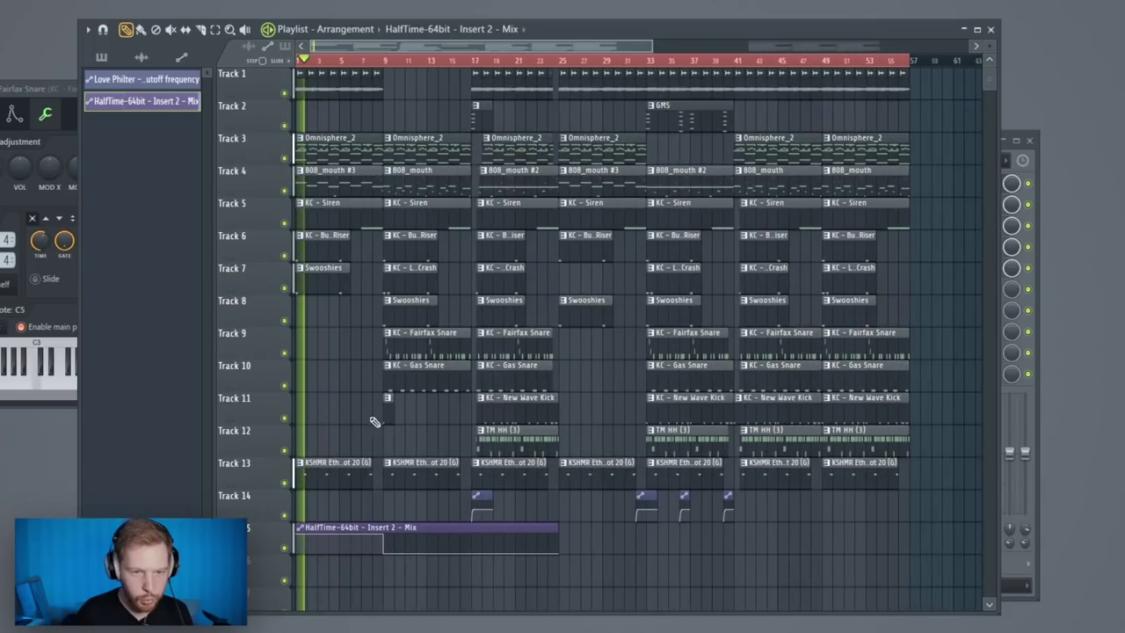
pyautogui.moveTo(319, 525); pyautogui.dragTo(849, 525)
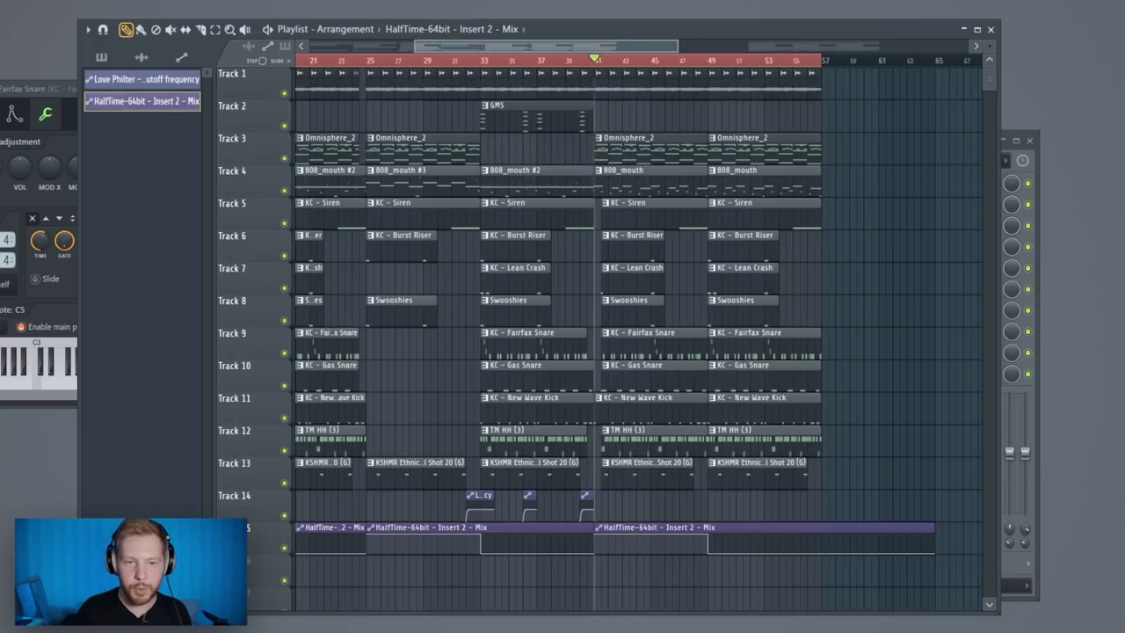
# Step: Add Fruity Love Philter to slot 5 of the DRUMS bus and load its Simple triangle lowpass LFO preset
pyautogui.press('F9')
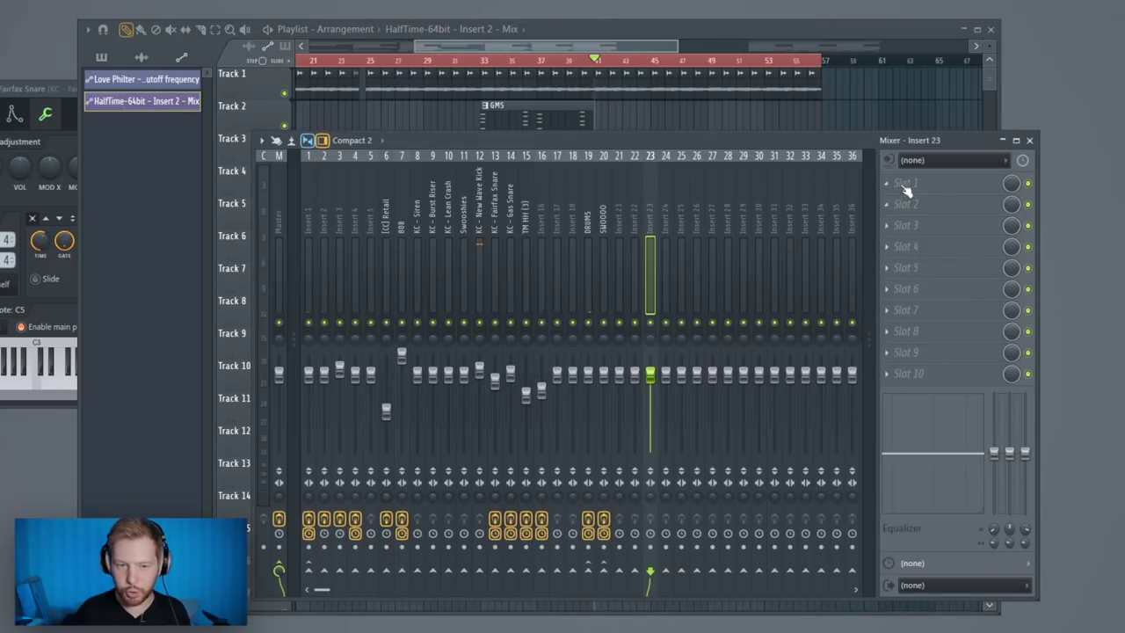
pyautogui.click(902, 269)
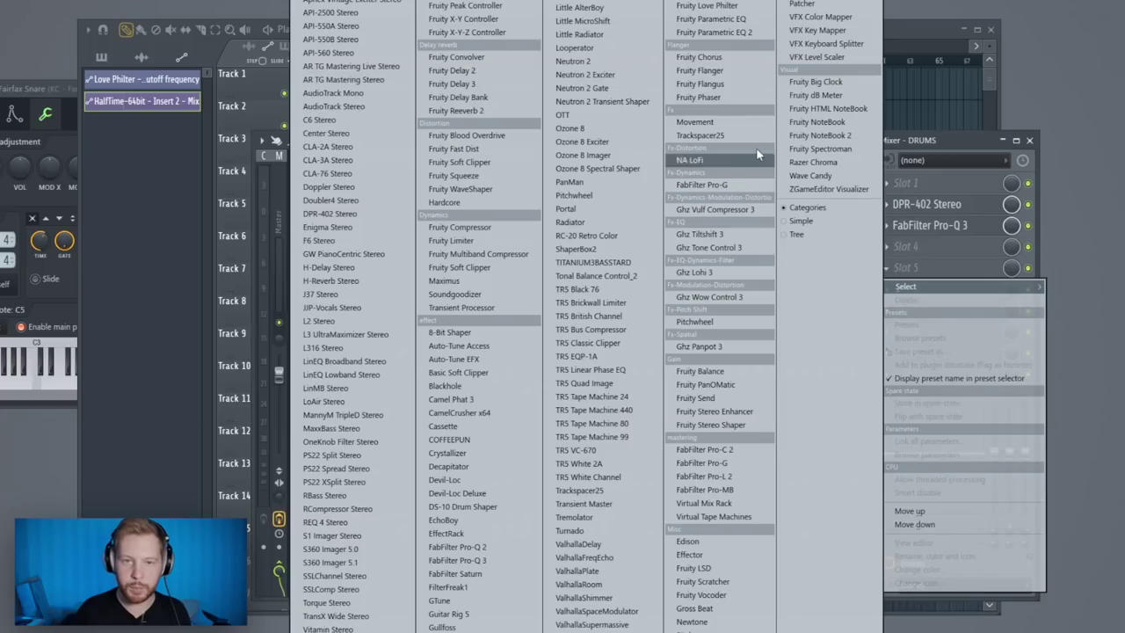
pyautogui.click(727, 8)
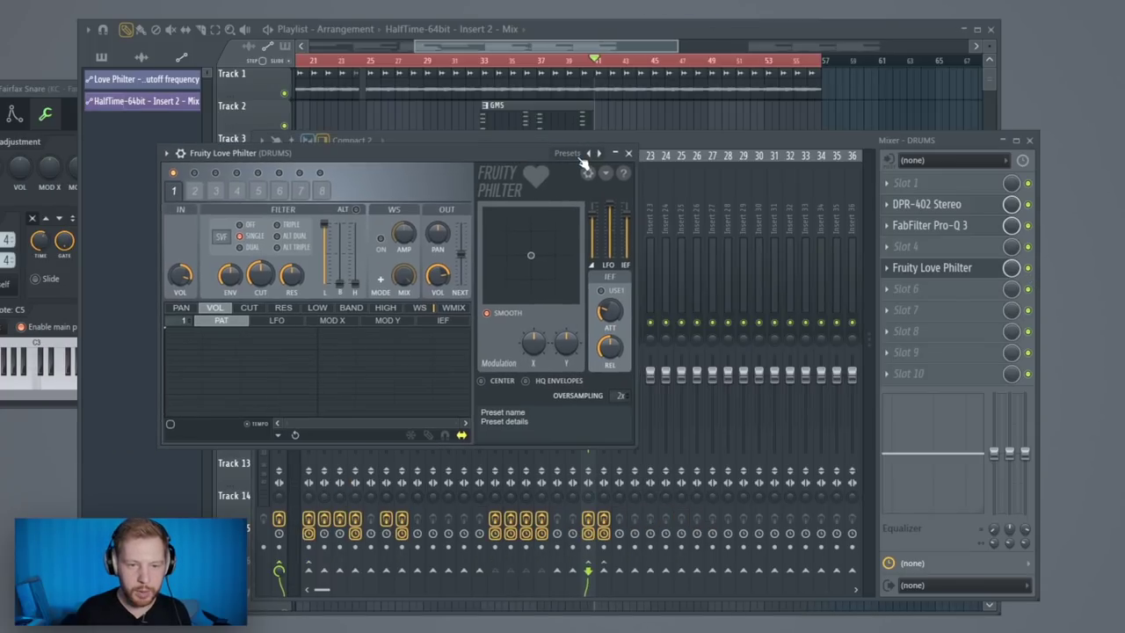
pyautogui.click(587, 154)
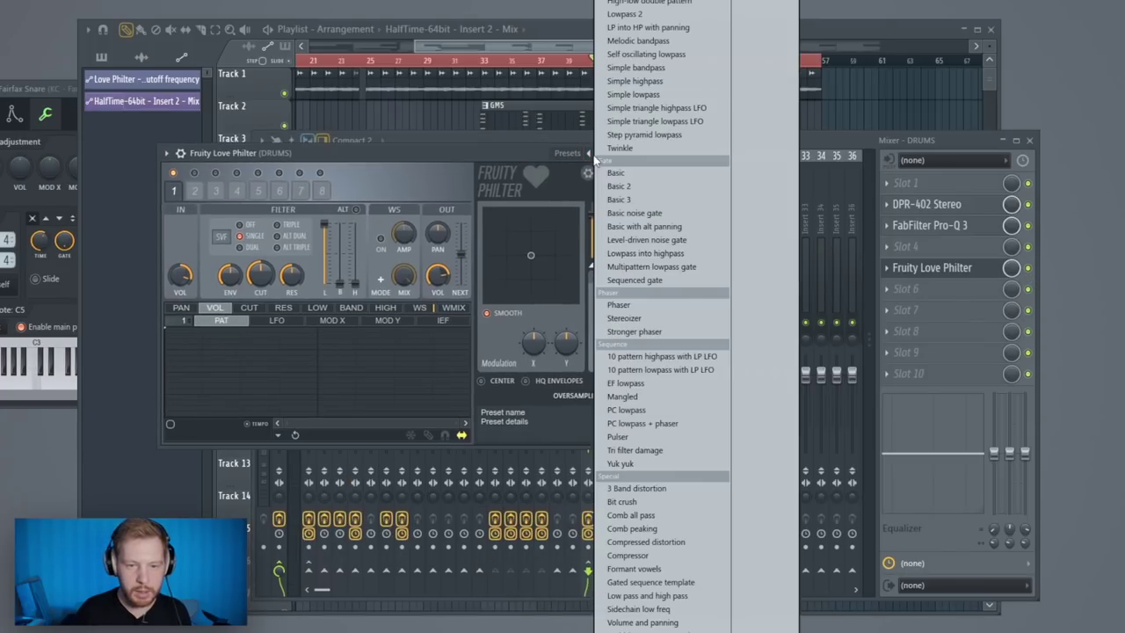
pyautogui.click(646, 122)
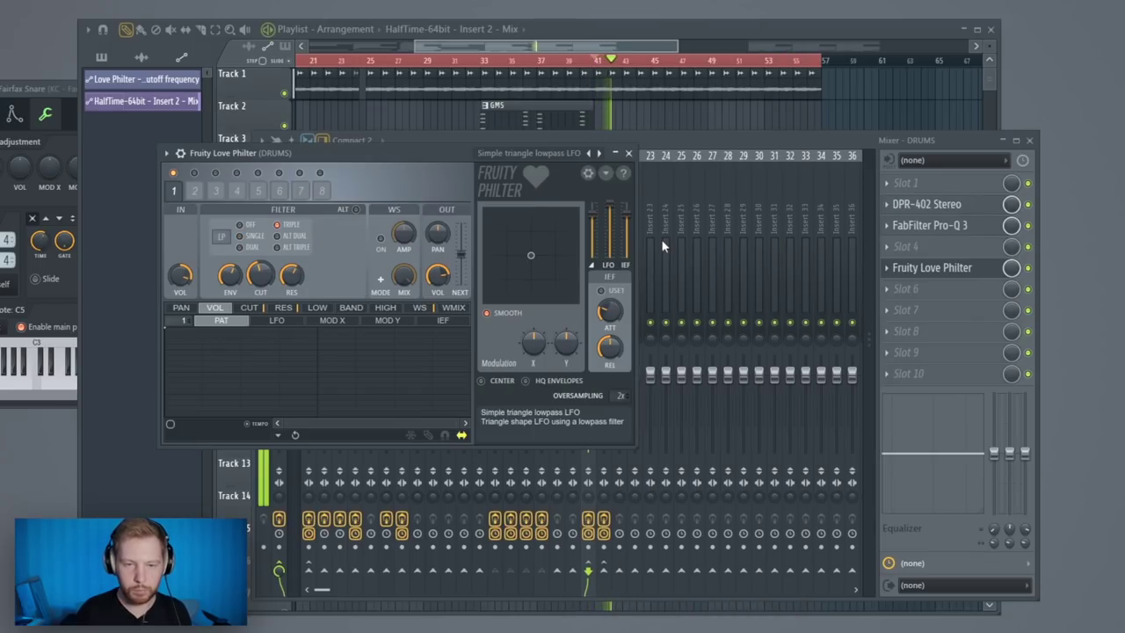
# Step: Automate the Love Philter mix level on DRUMS so it is raised only between bars 41 and 49, and play the section
pyautogui.rightClick(1011, 268)
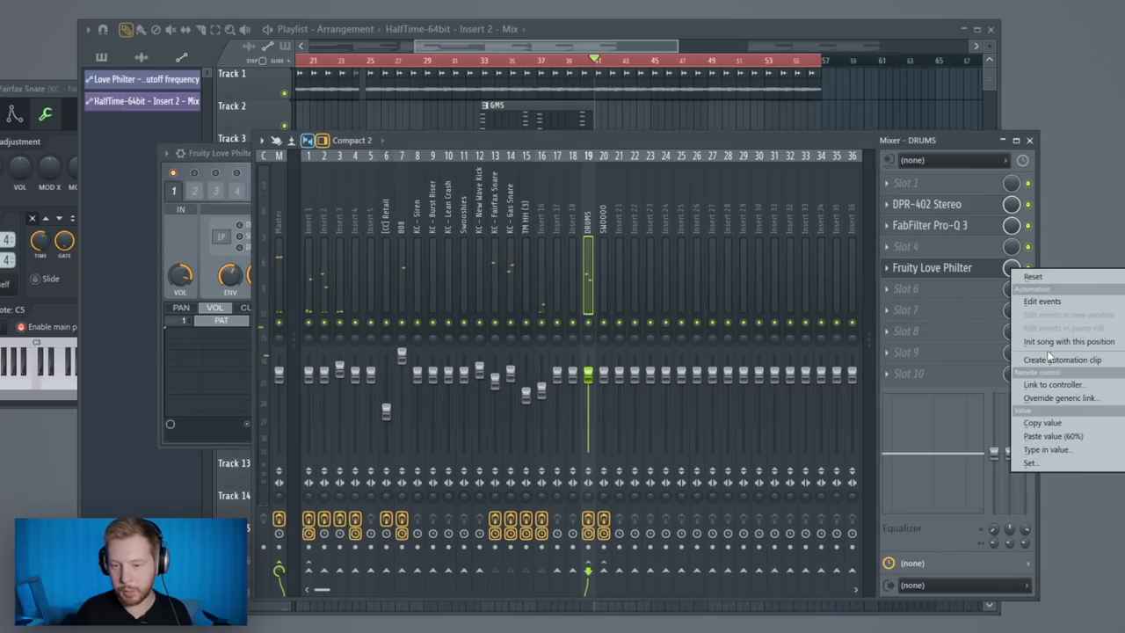
pyautogui.click(1048, 359)
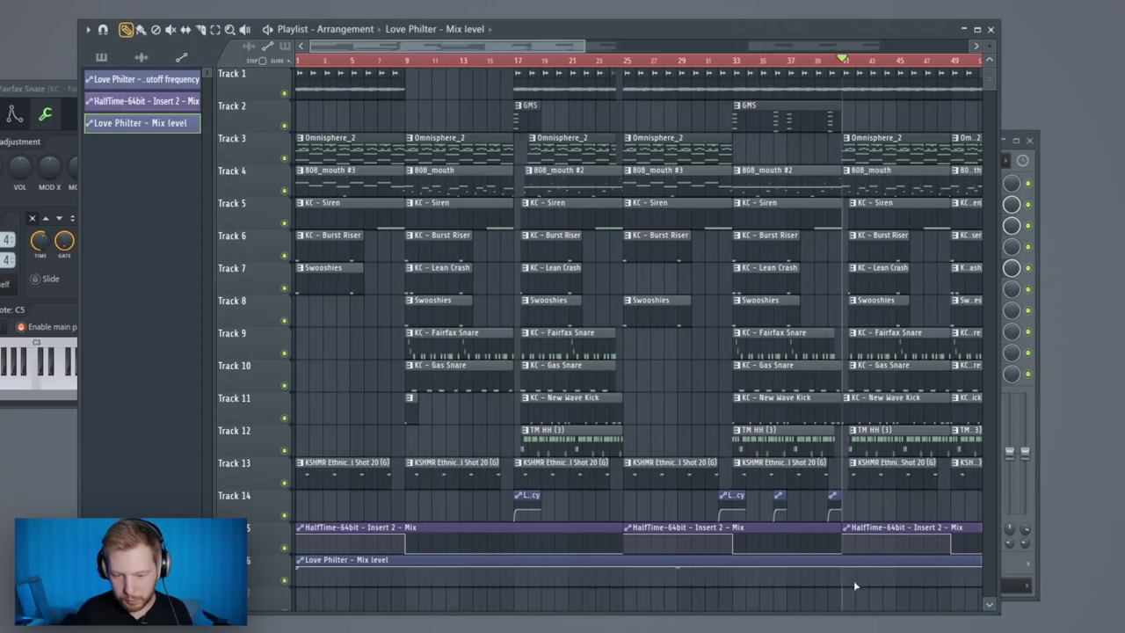
pyautogui.moveTo(853, 580); pyautogui.dragTo(846, 595)
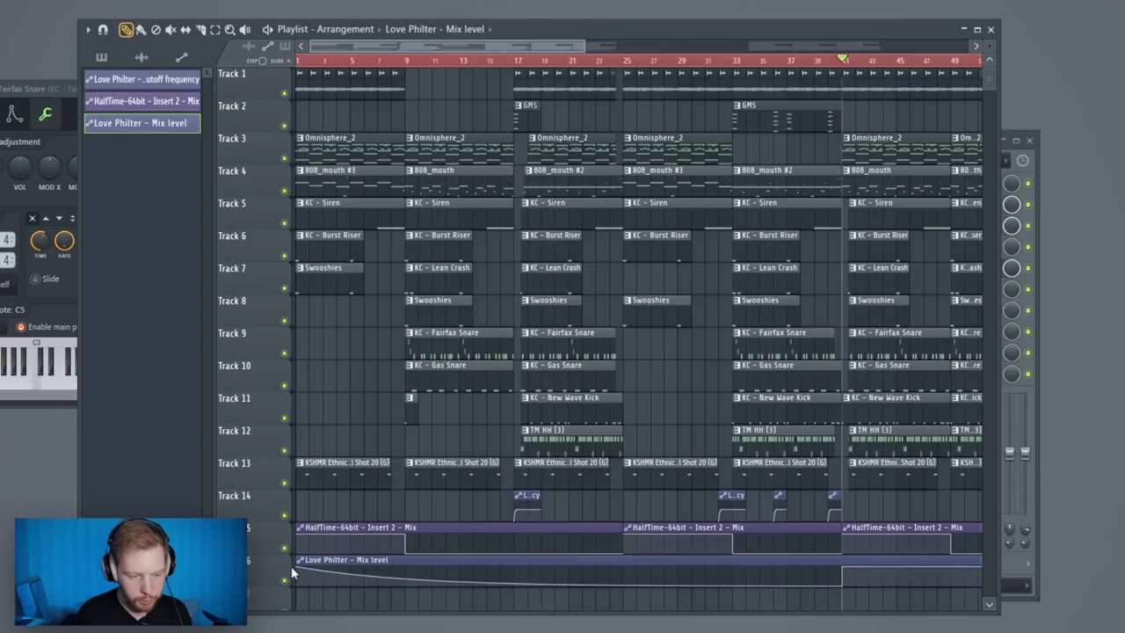
pyautogui.rightClick(754, 584)
pyautogui.moveTo(823, 568); pyautogui.dragTo(889, 599)
pyautogui.press('space')
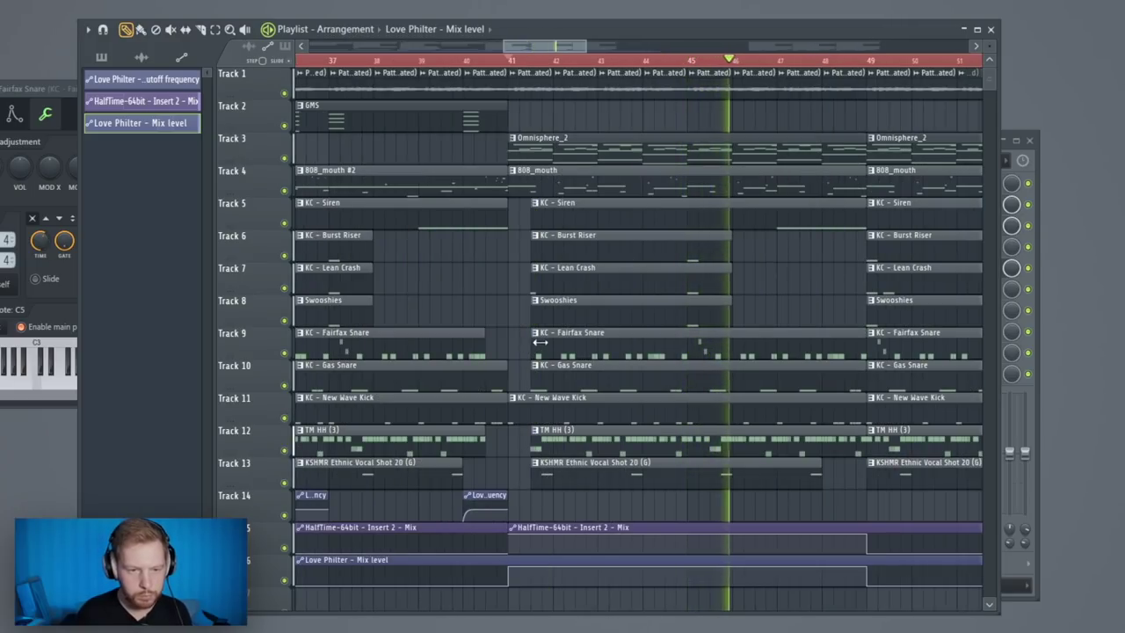
# Step: Remove the KC - Lean Crash clip from the section starting at bar 41 and play the arrangement from bar 1
pyautogui.moveTo(531, 283); pyautogui.dragTo(578, 284)
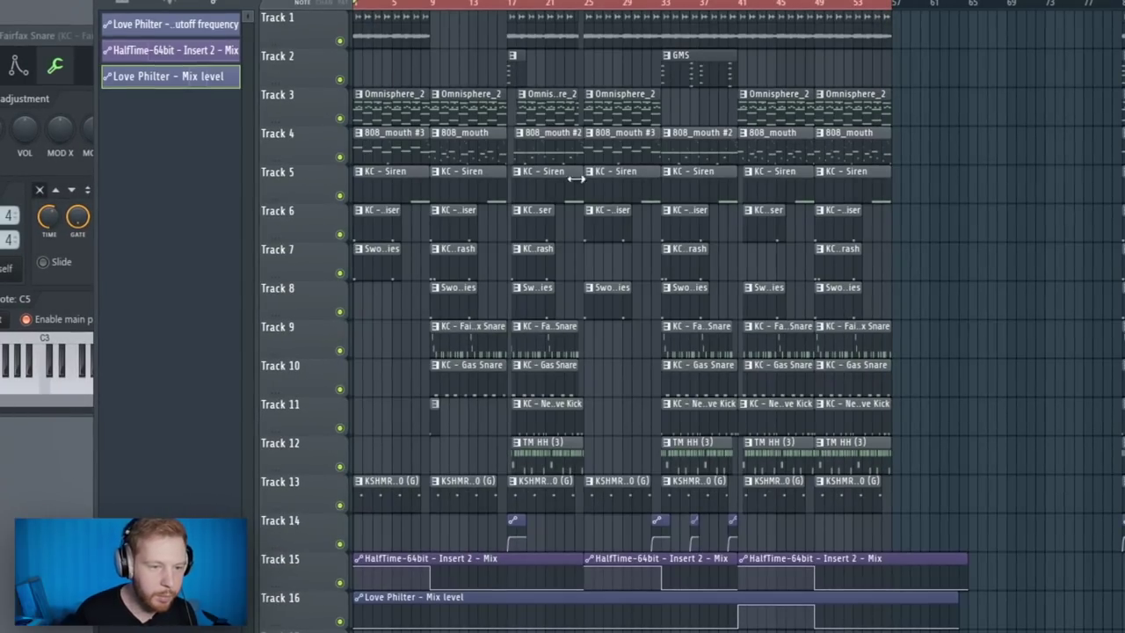
pyautogui.scroll(2, 350, 200)
pyautogui.scroll(2, 417, 170)
pyautogui.moveTo(479, 2); pyautogui.dragTo(378, 1)
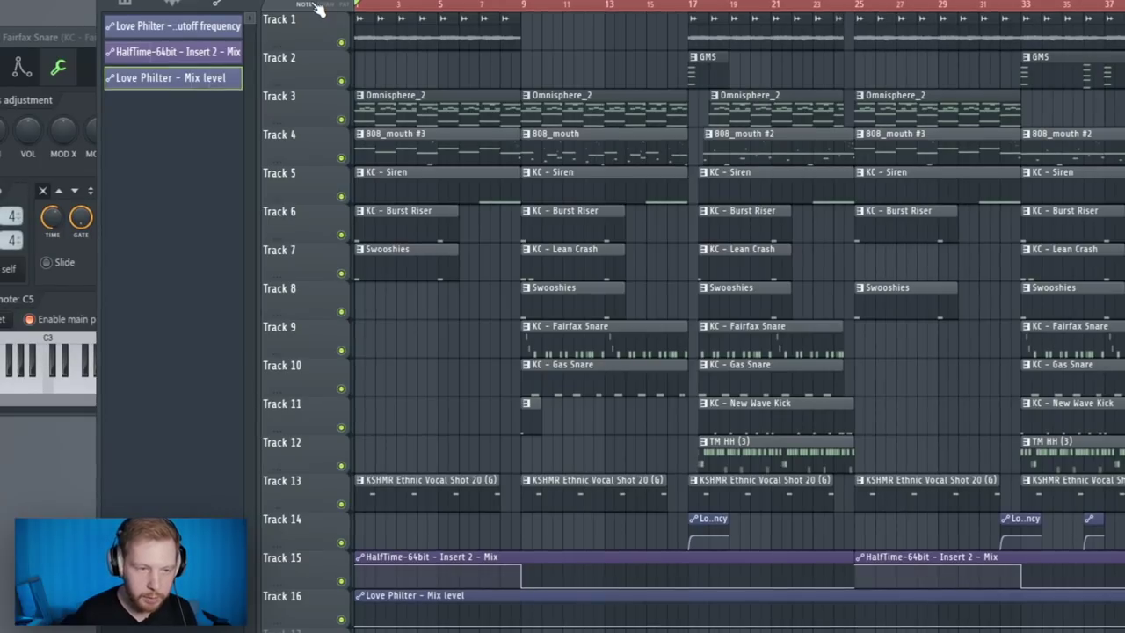
pyautogui.moveTo(450, 100); pyautogui.dragTo(442, 129)
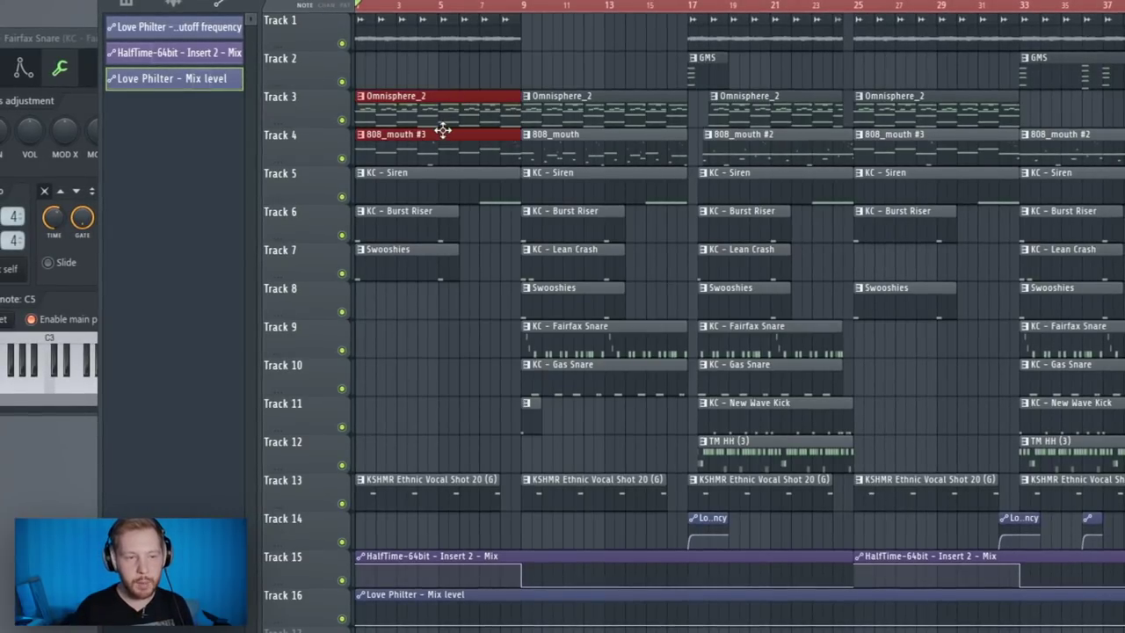
pyautogui.hotkey('ctrl', 'd')
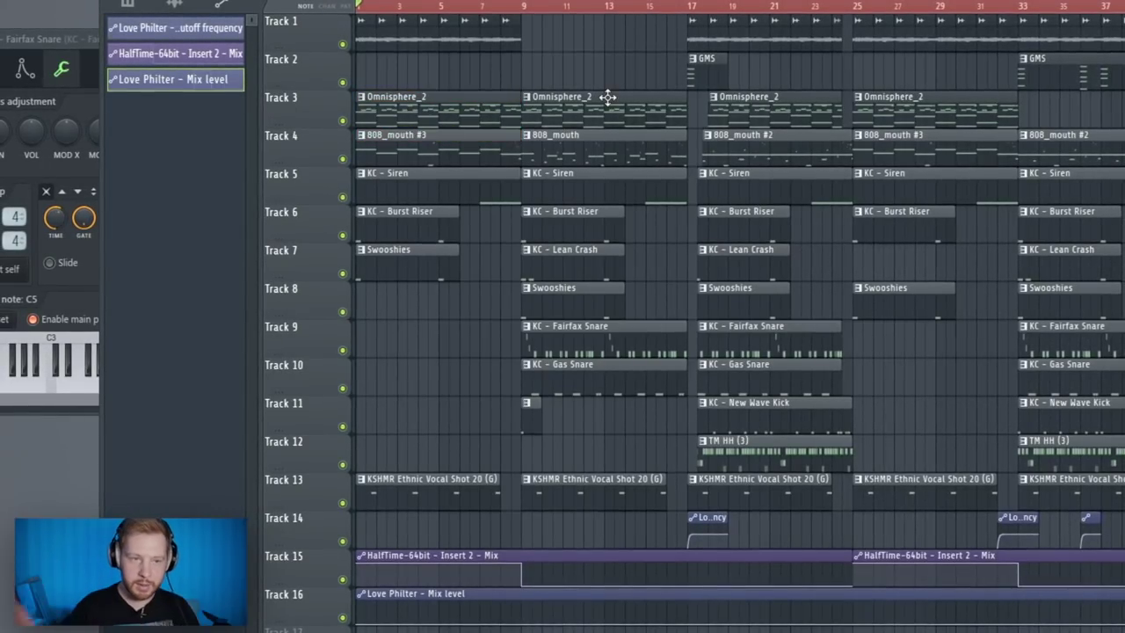
pyautogui.press('space')
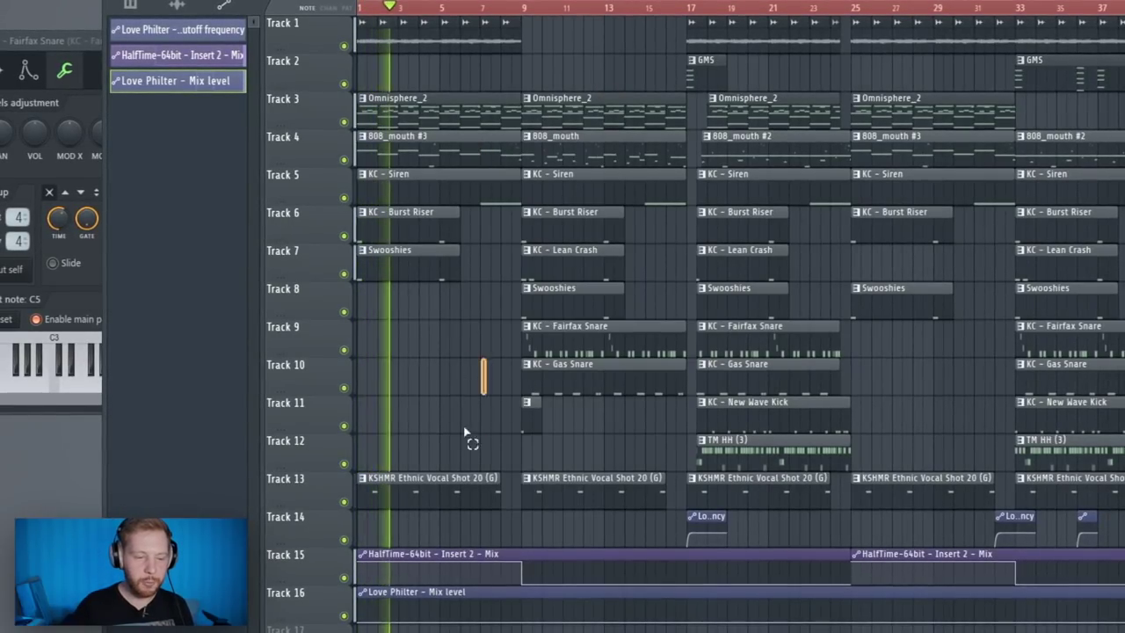
# Step: Play the transition into bar 9 from bar 7 and examine the section starting at bar 17
pyautogui.scroll(-3, 457, 422)
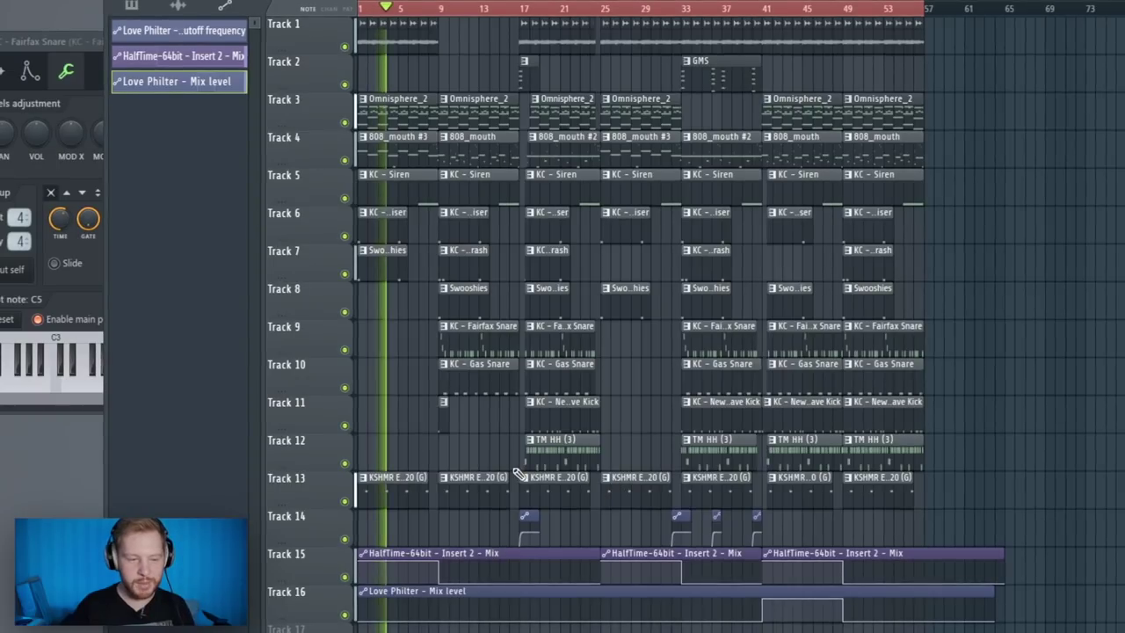
pyautogui.scroll(4, 391, 414)
pyautogui.click(544, 9)
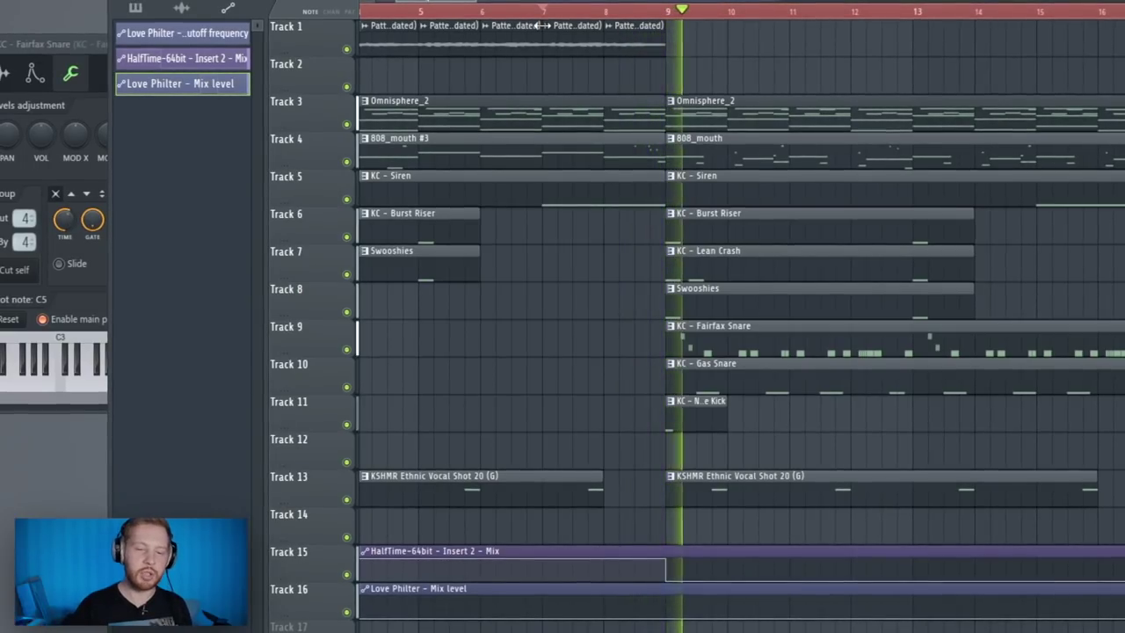
pyautogui.scroll(-4, 653, 468)
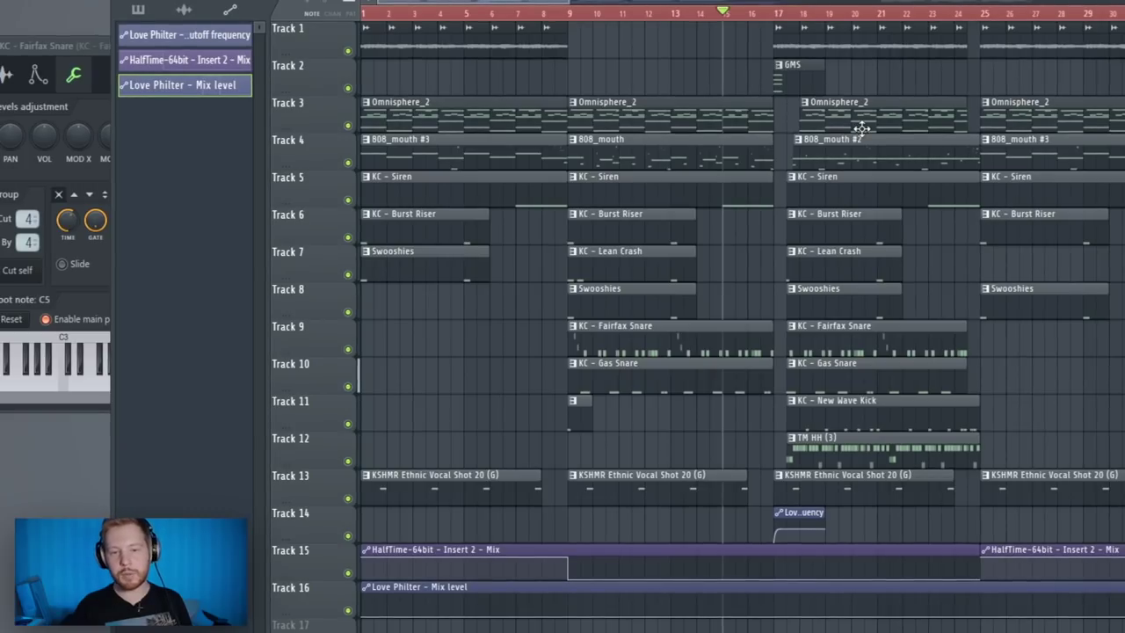
pyautogui.click(840, 151)
pyautogui.click(774, 20)
pyautogui.press('space')
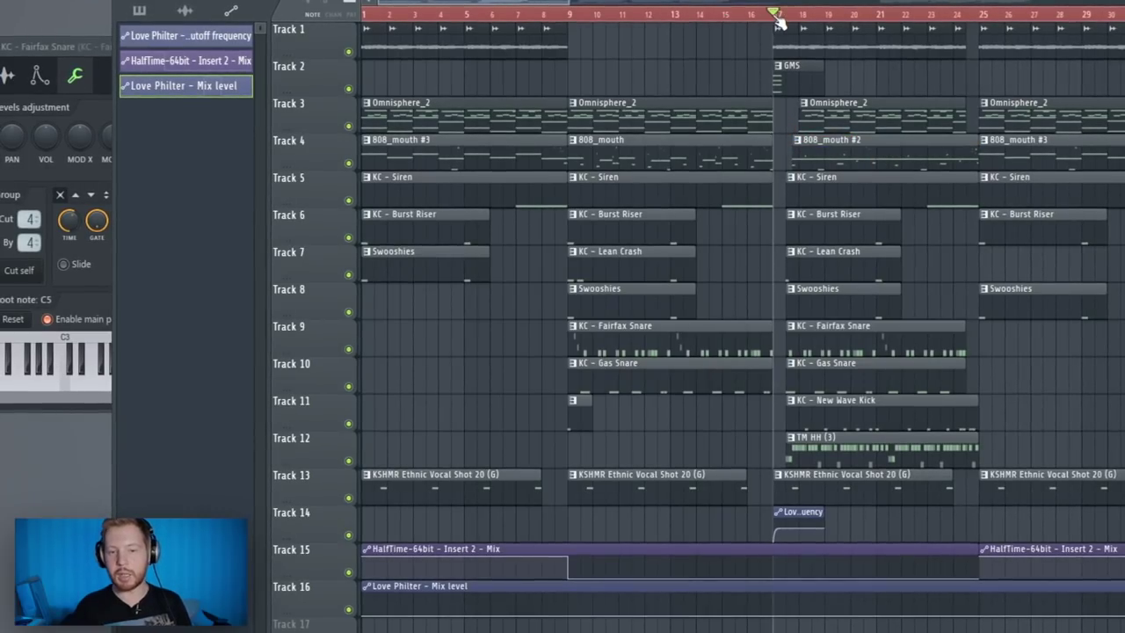
pyautogui.press('space')
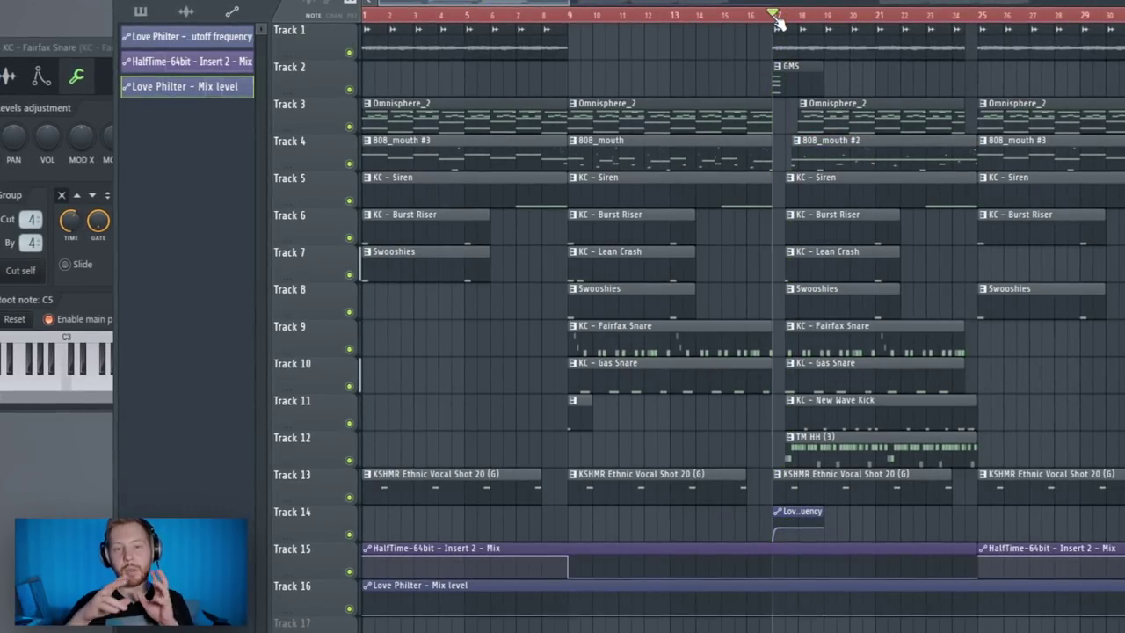
# Step: Play the section from bar 25 and examine how the arrangement moves into bars 33 and 41
pyautogui.scroll(-3, 941, 78)
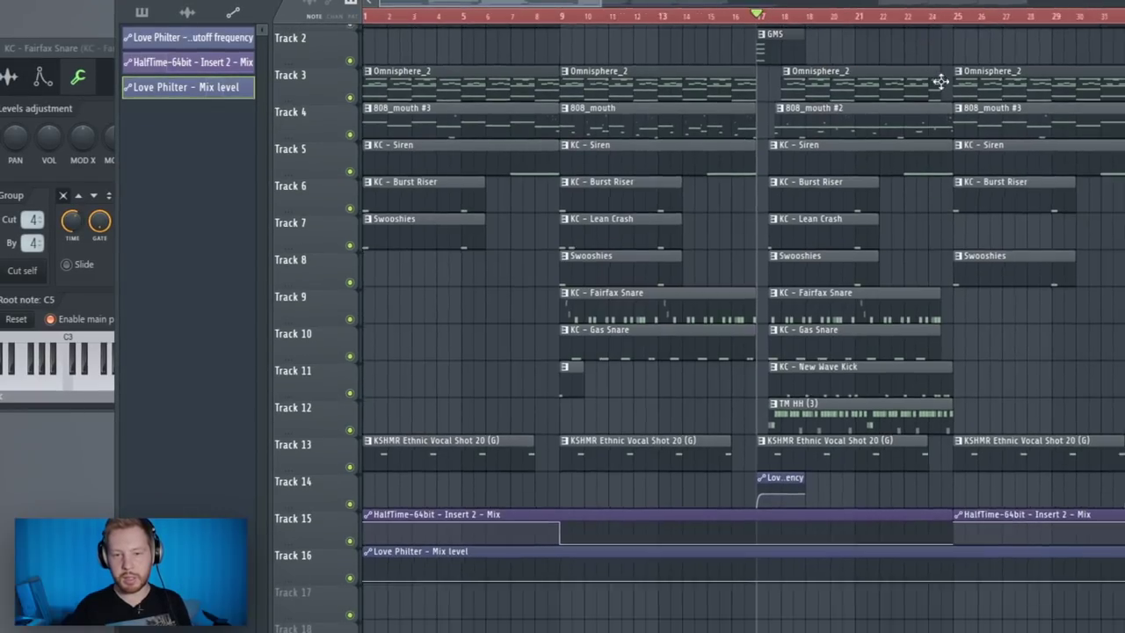
pyautogui.click(891, 18)
pyautogui.press('space')
pyautogui.scroll(1, 973, 126)
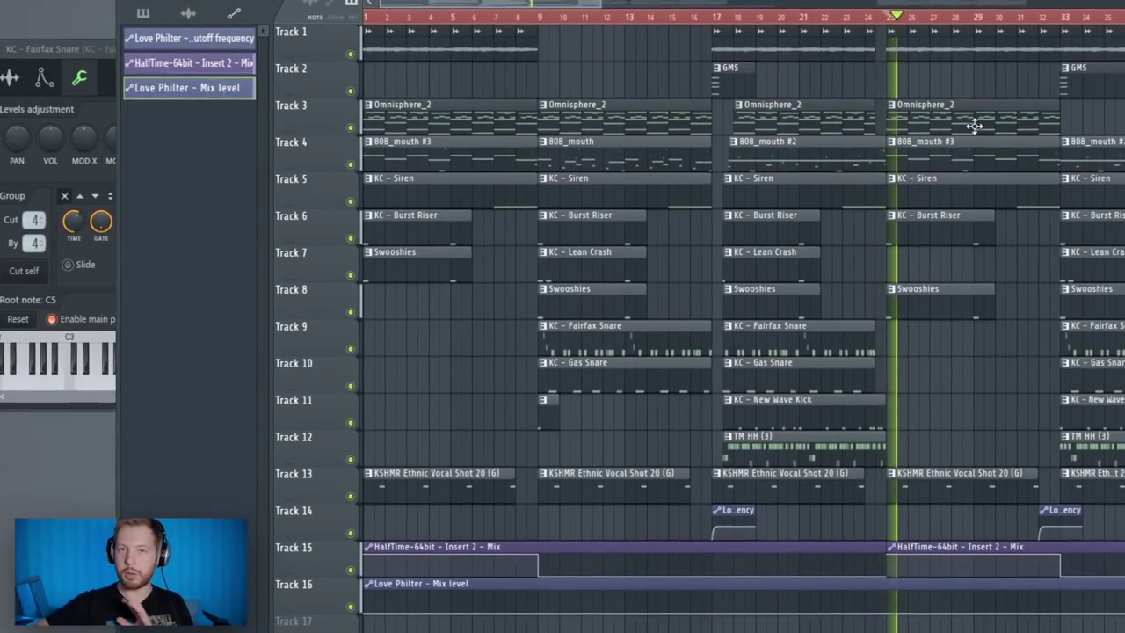
pyautogui.scroll(-3, 973, 126)
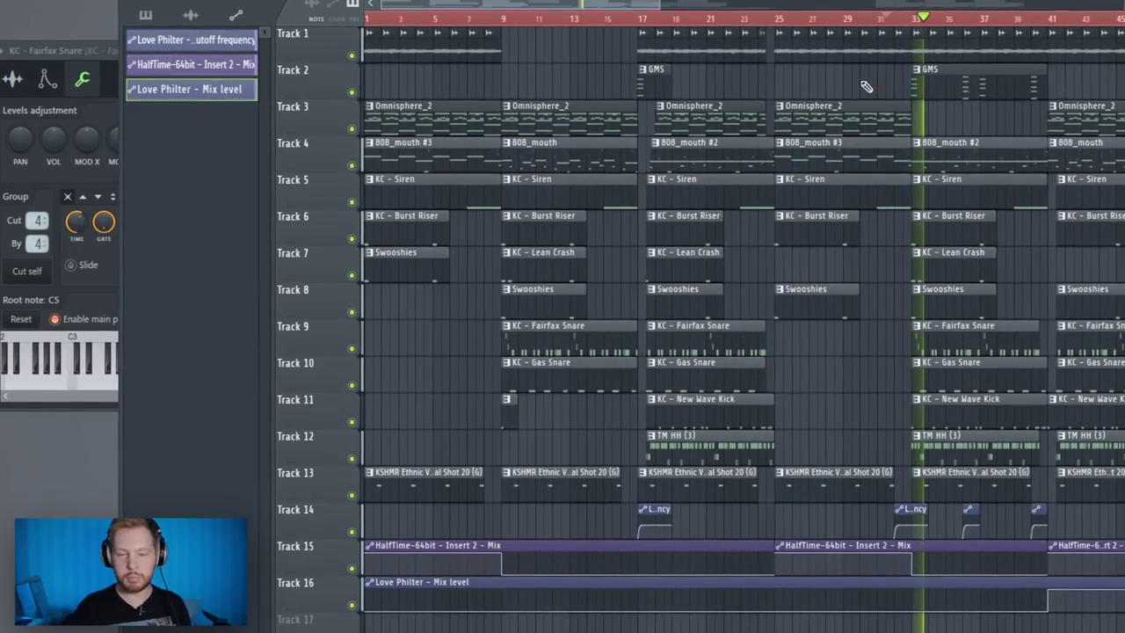
pyautogui.scroll(-1, 862, 74)
pyautogui.scroll(3, 862, 75)
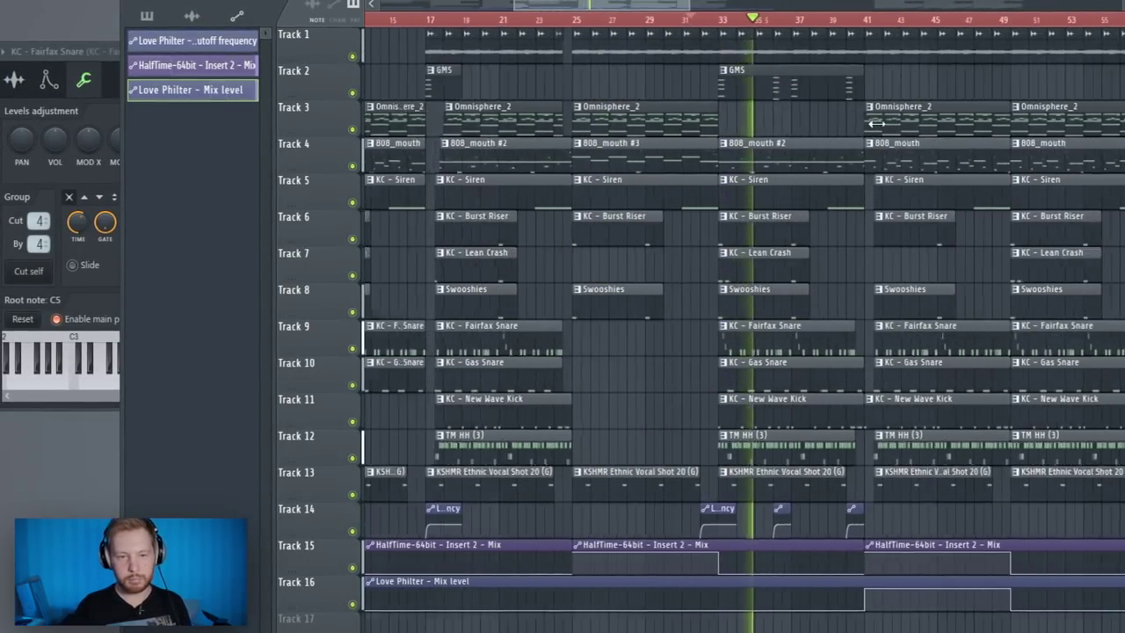
pyautogui.press('space')
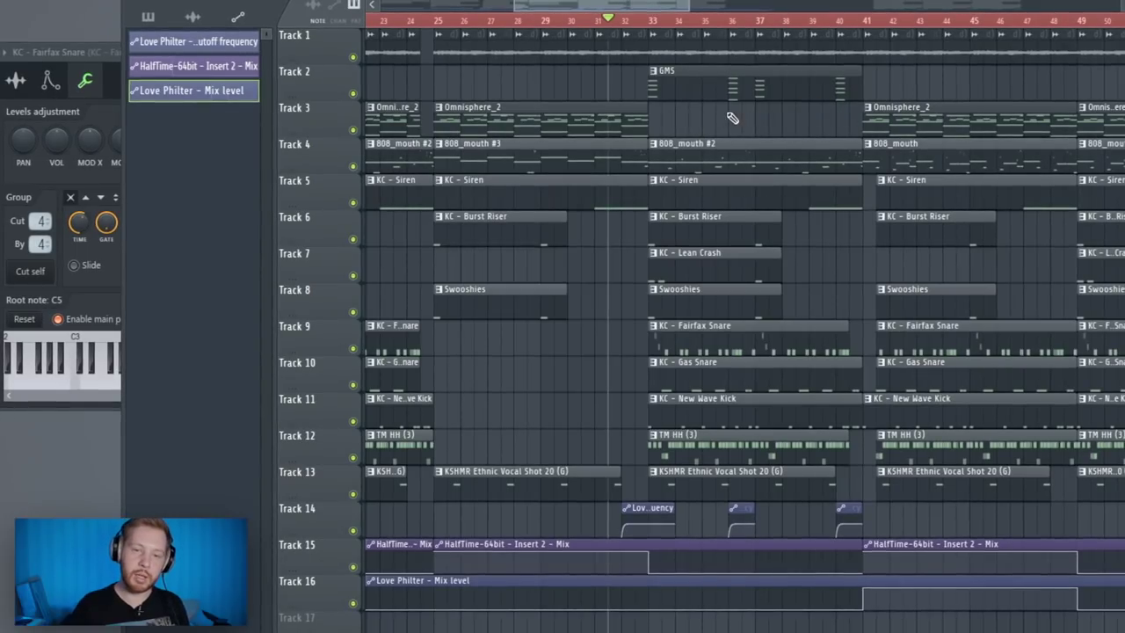
# Step: Enable Ozone 8 on the Master mixer track and return to the playlist
pyautogui.scroll(-3, 725, 119)
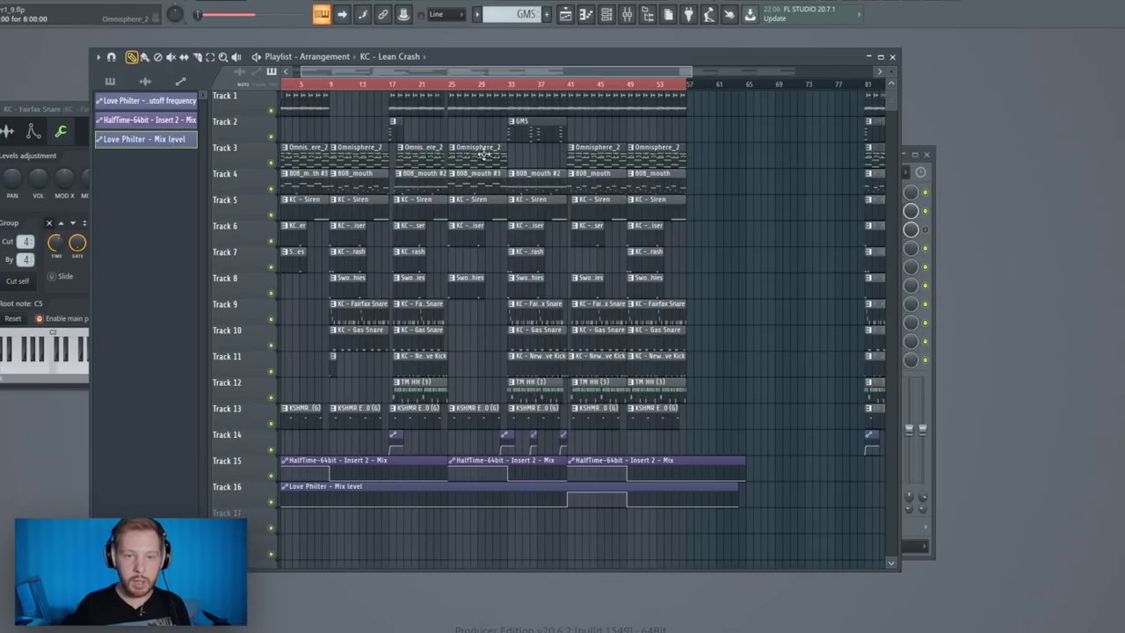
pyautogui.click(626, 14)
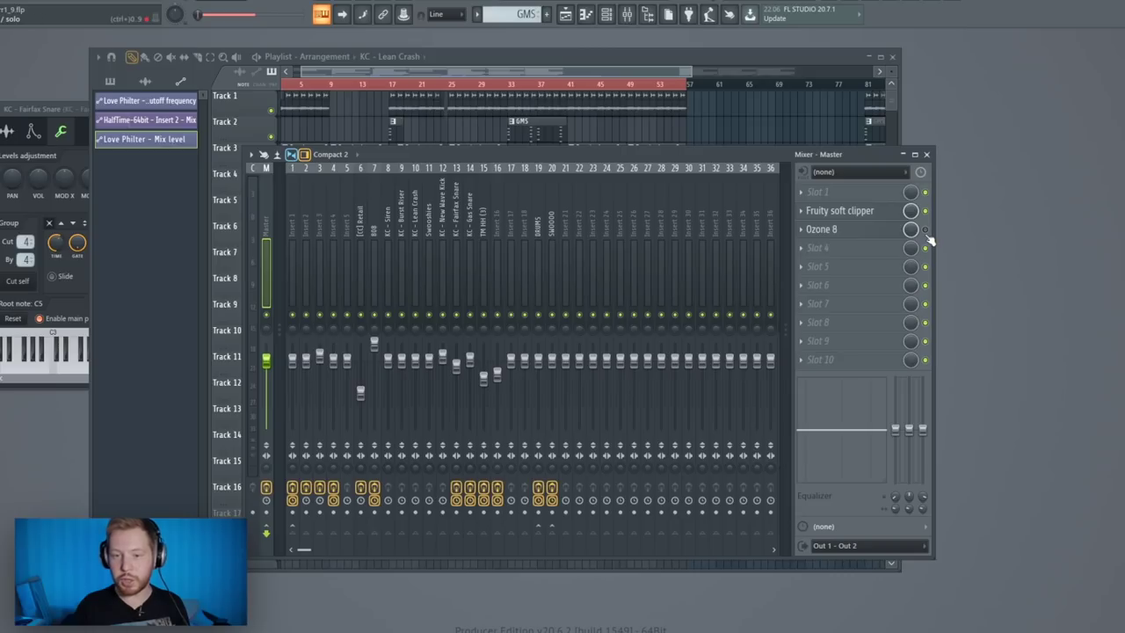
pyautogui.rightClick(763, 127)
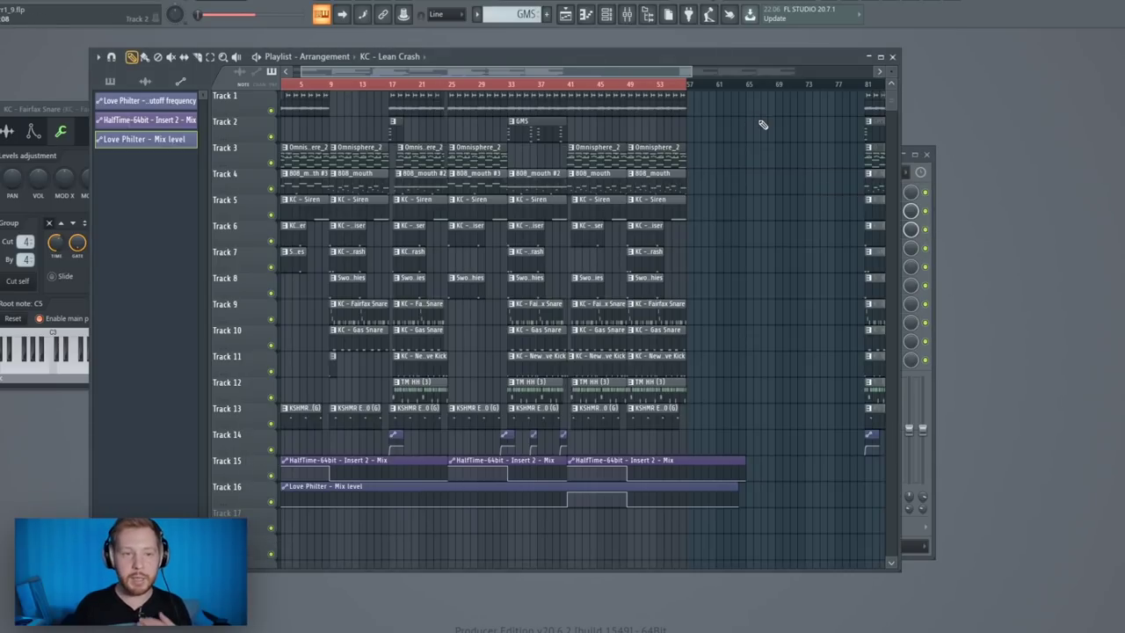